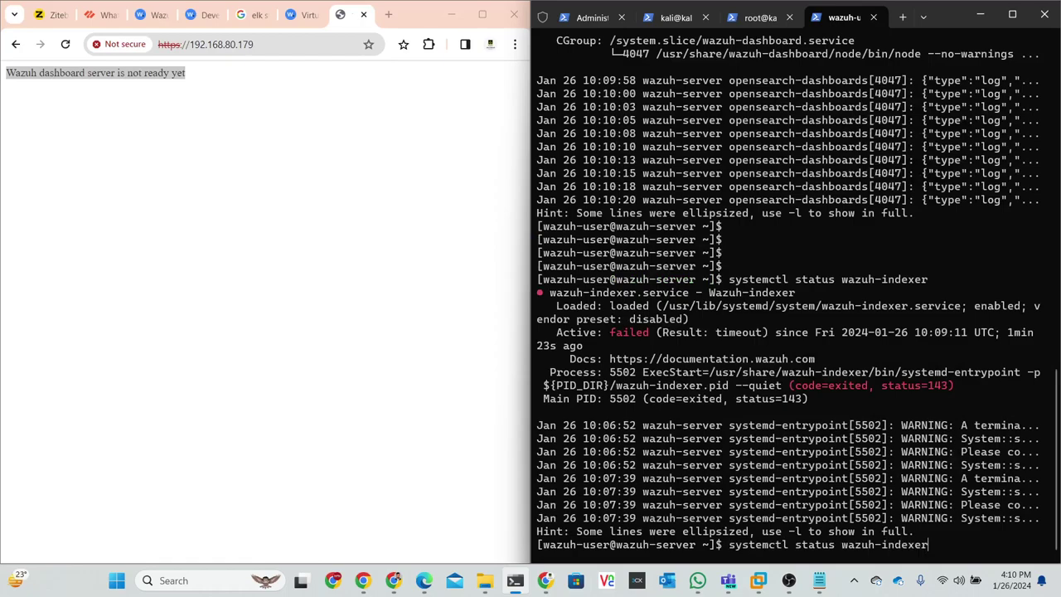
- Run systemctl restart wazuh-indexer by editing the recalled status command
key("Left")
key("Left")
key("Left")
key("Left")
key("Left")
key("Left")
key("Left")
key("BackSpace")
key("BackSpace")
key("BackSpace")
key("BackSpace")
key("BackSpace")
key("BackSpace")
type("restart")
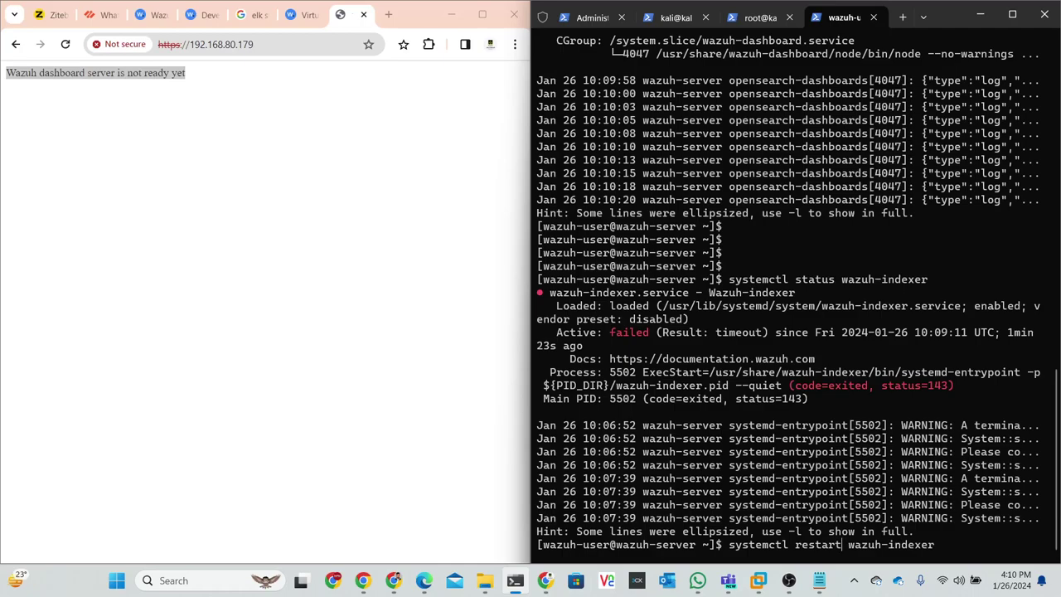
key("Return")
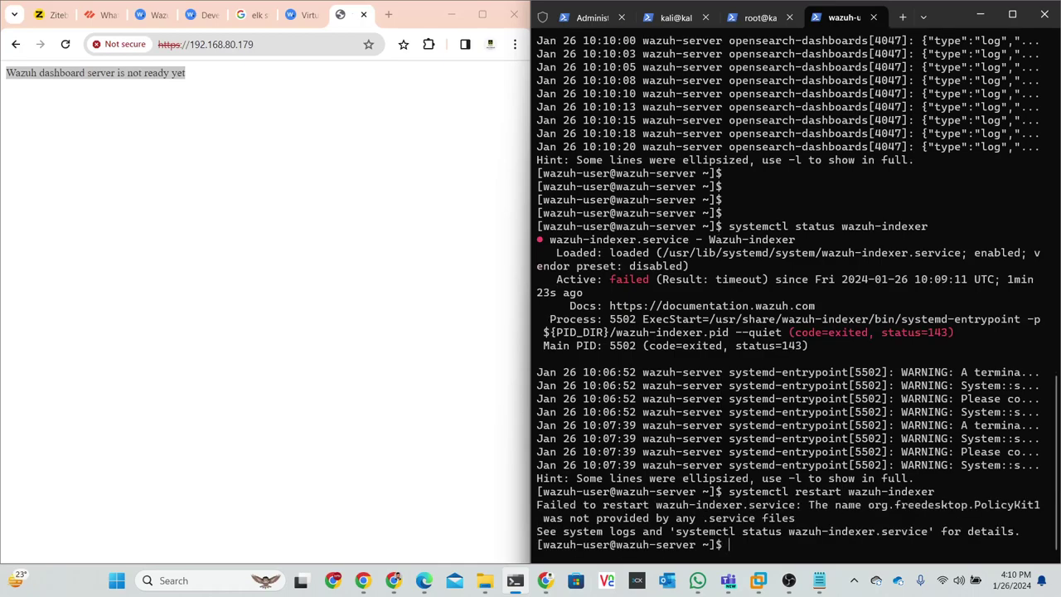
- Run systemctl start wazuh-indexer, which fails with the PolicyKit1 error
key("Up")
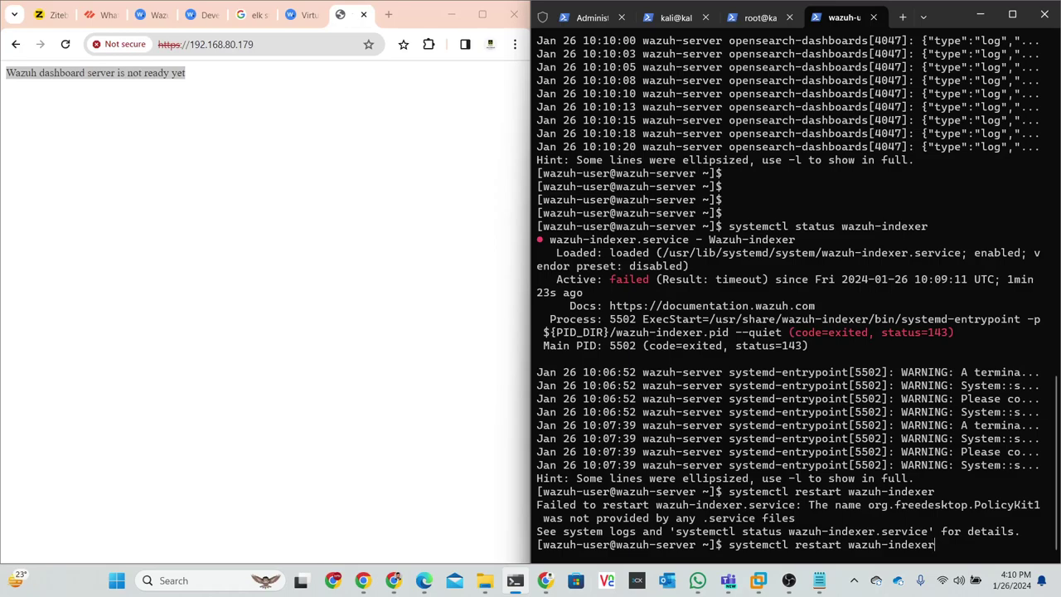
key("BackSpace")
key("BackSpace")
key("BackSpace")
key("BackSpace")
key("BackSpace")
key("BackSpace")
key("BackSpace")
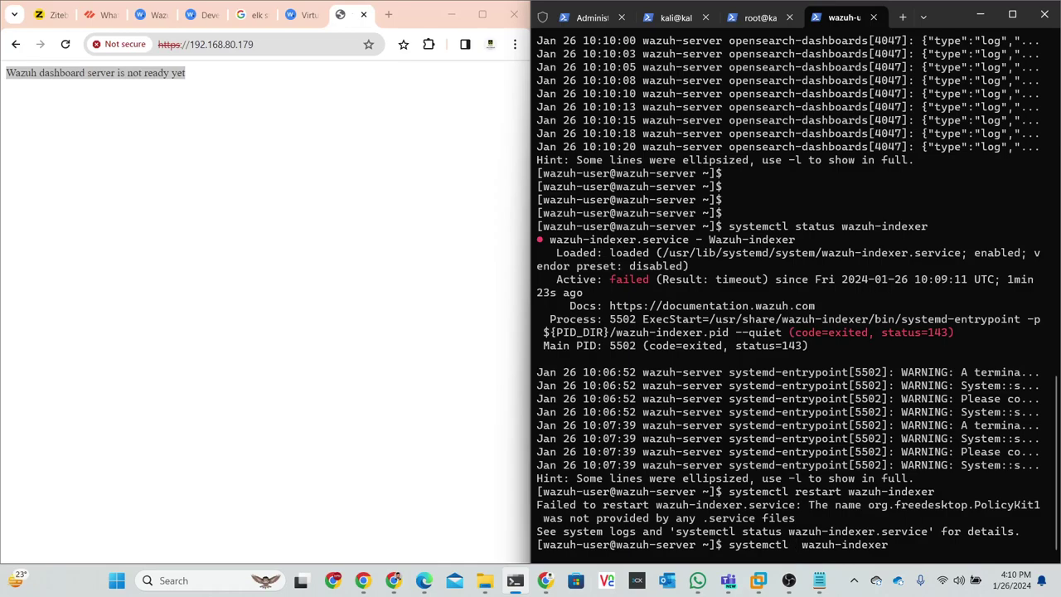
type("start")
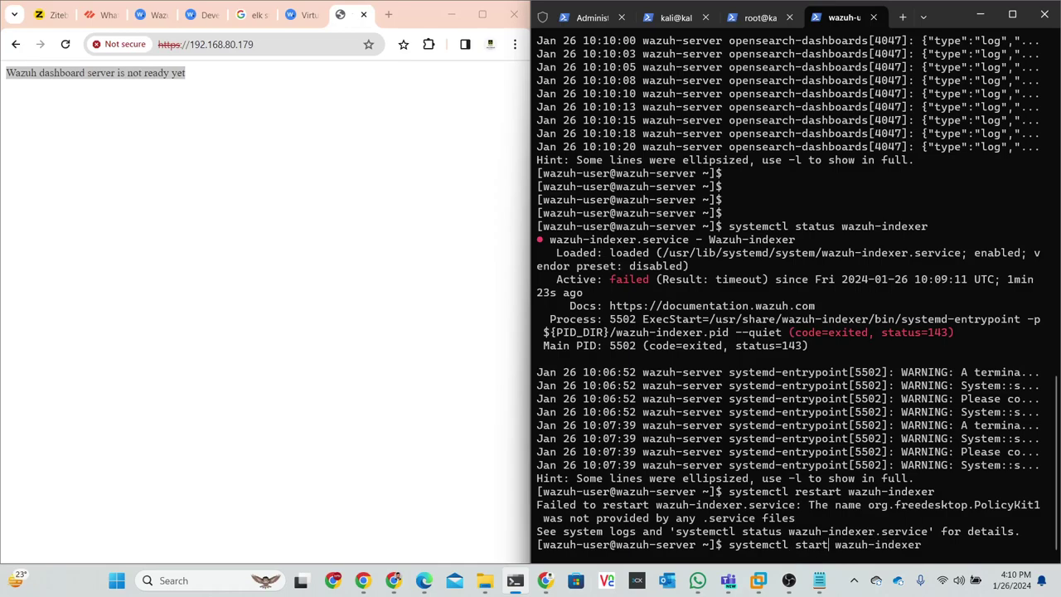
key("Return")
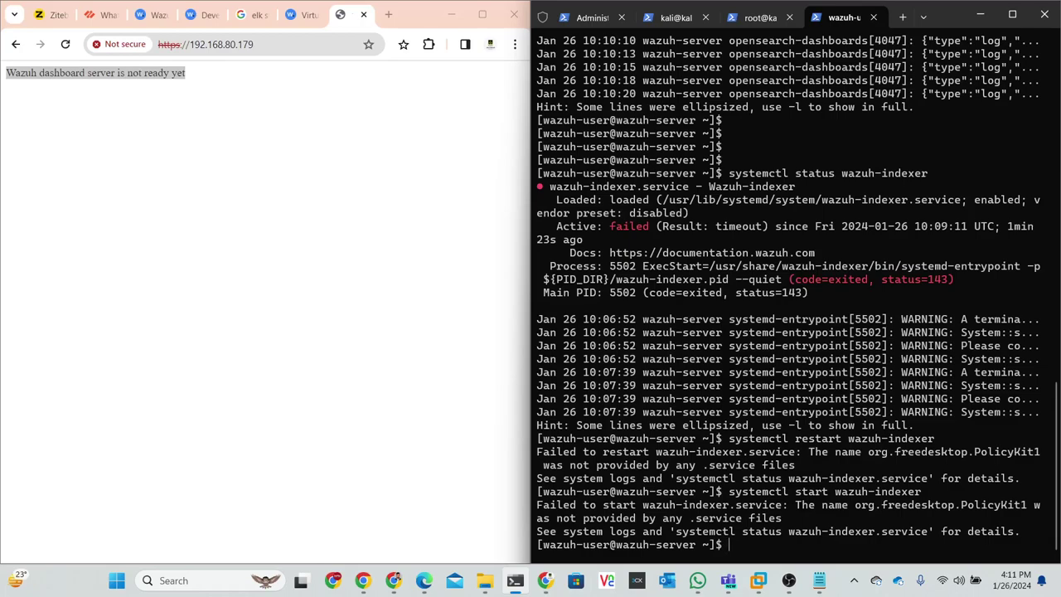
- Run systemctl enable wazuh-indexer, which fails with the same PolicyKit1 error
key("Up")
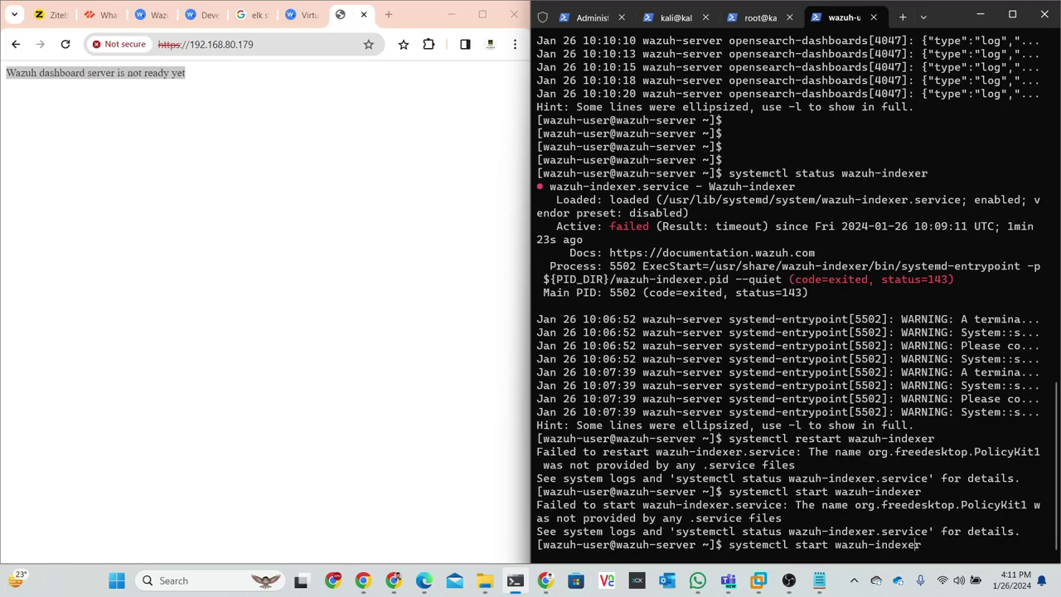
key("Left")
key("Left")
key("Left")
key("Left")
key("Left")
key("Left")
key("Left")
key("Left")
key("Left")
key("Left")
key("Left")
key("Left")
key("Left")
key("Left")
key("BackSpace")
key("BackSpace")
key("BackSpace")
key("BackSpace")
key("BackSpace")
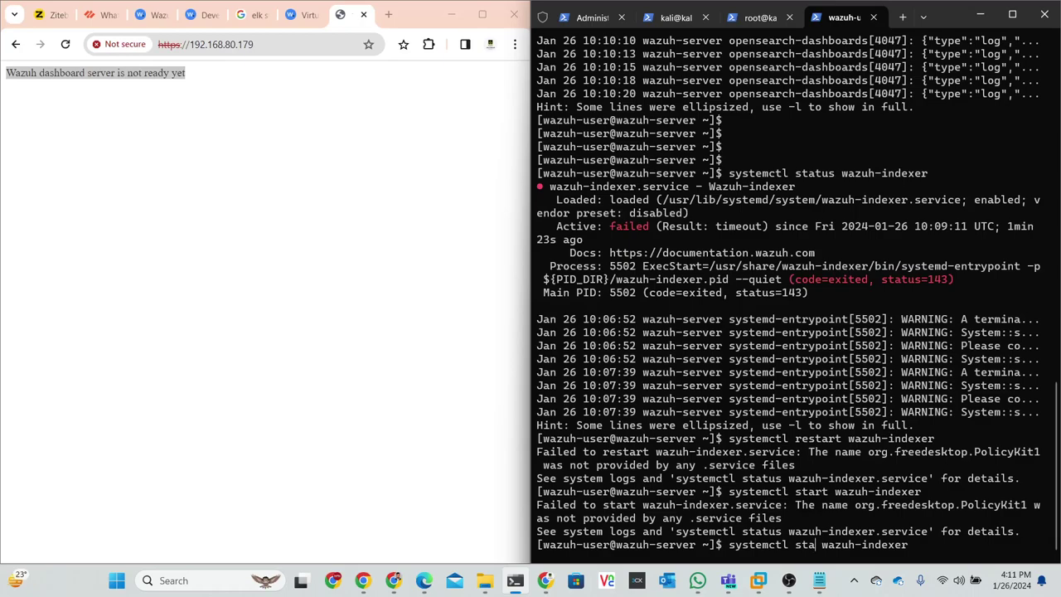
type("enable")
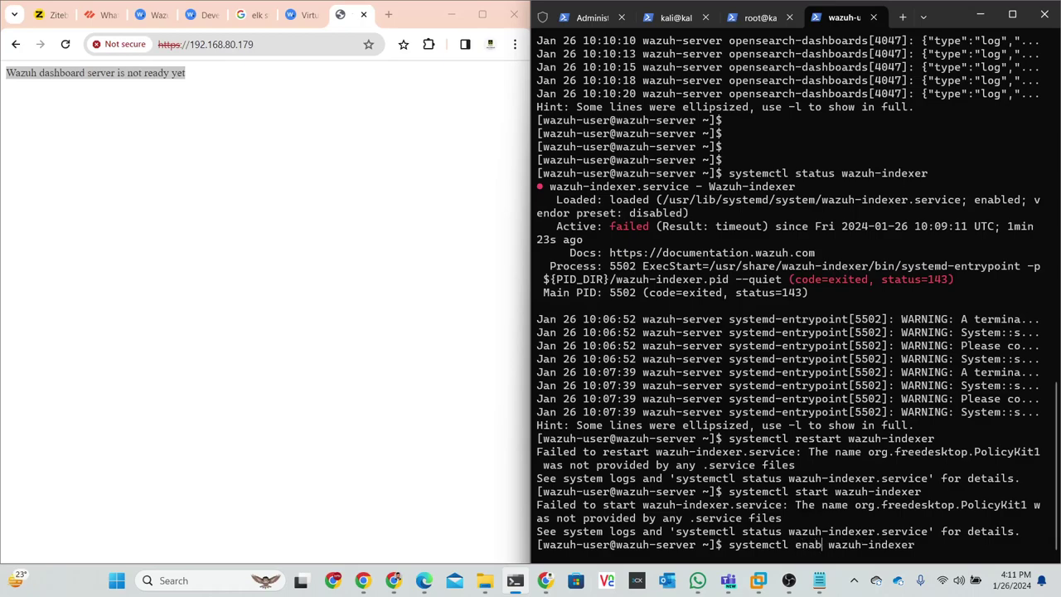
key("Return")
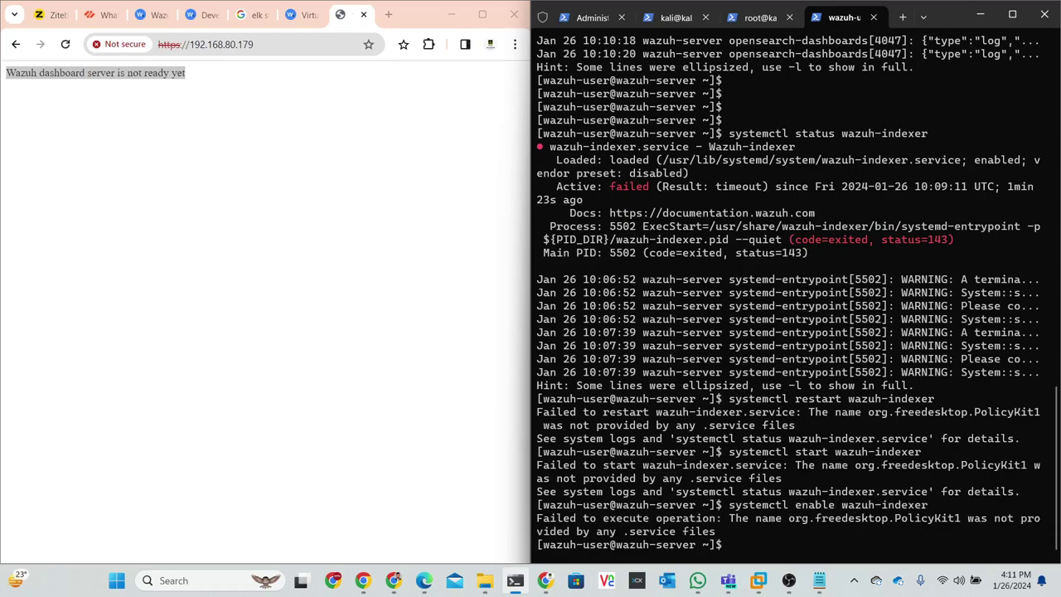
- Clear the terminal and re-run systemctl enable wazuh-indexer
key("Return")
key("Return")
key("Return")
type("clear")
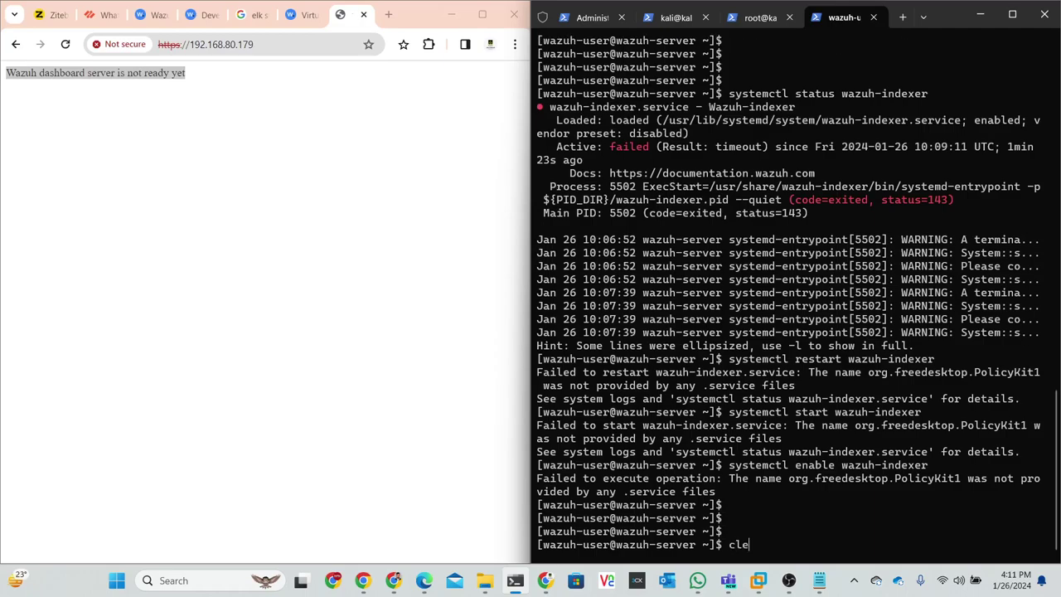
key("Return")
key("Up")
key("Up")
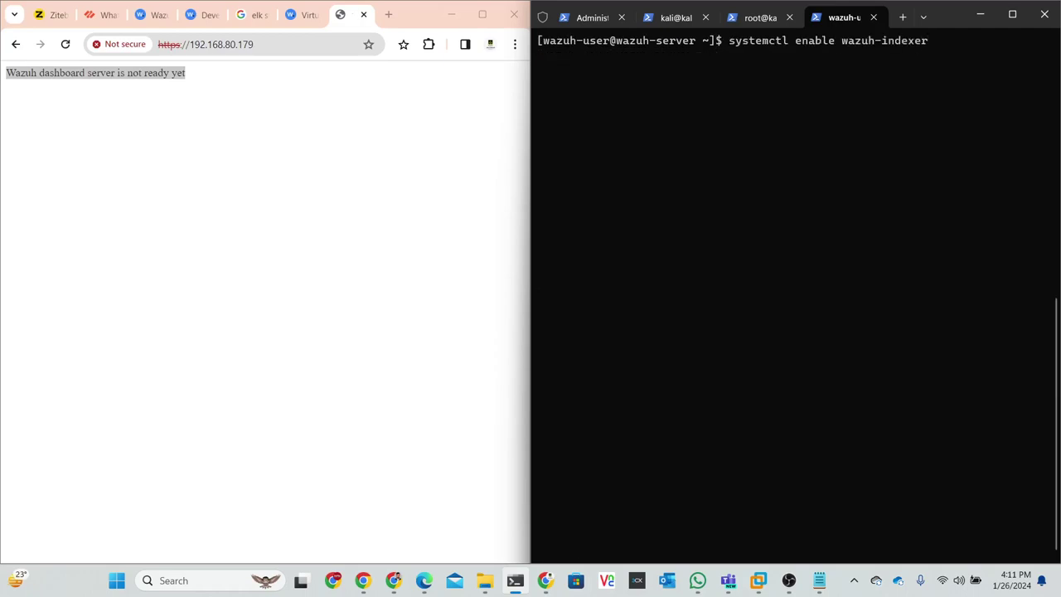
key("Return")
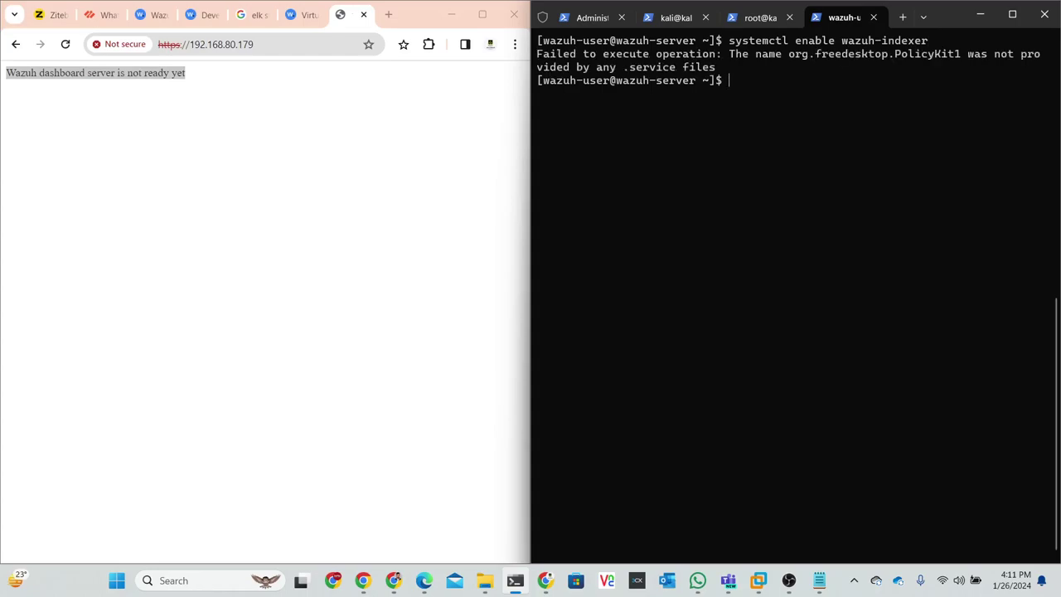
- In a new tab, search Google for 'wazuh indexer failed to start'
left_click(389, 14)
left_click(282, 45)
type("w")
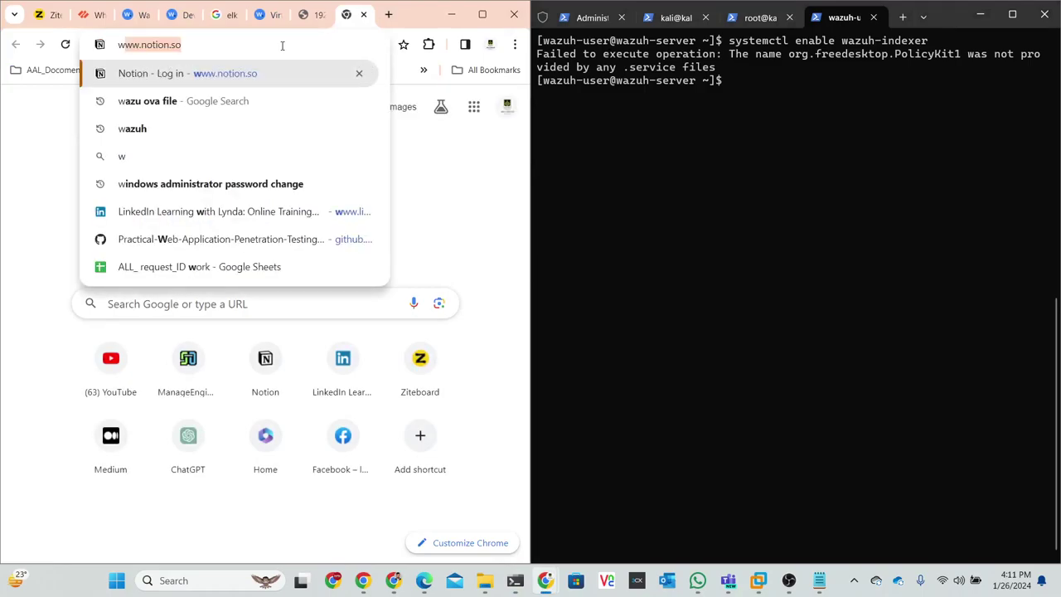
type("azuh ")
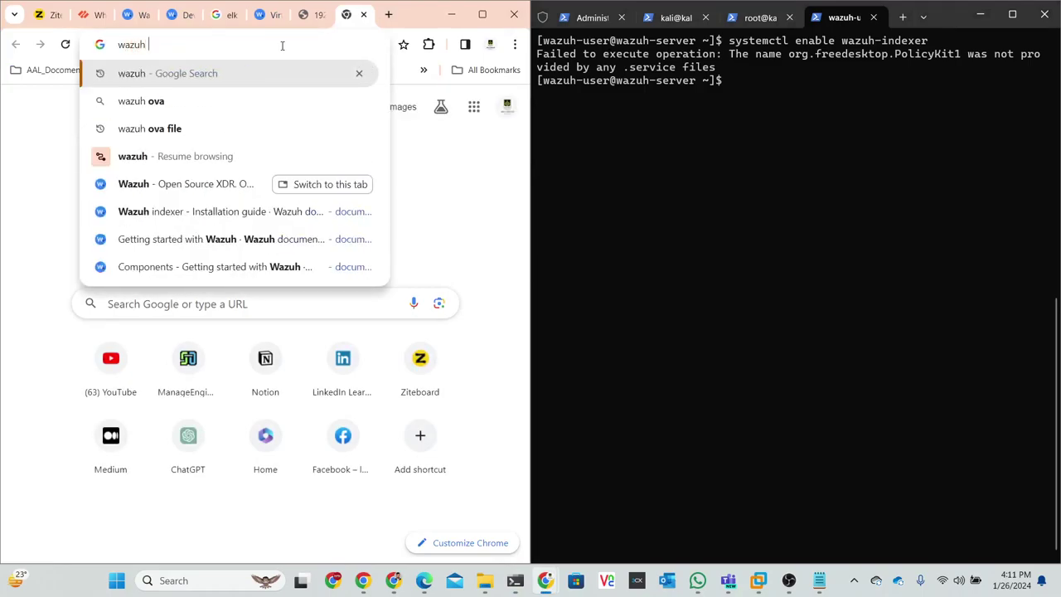
type("inder")
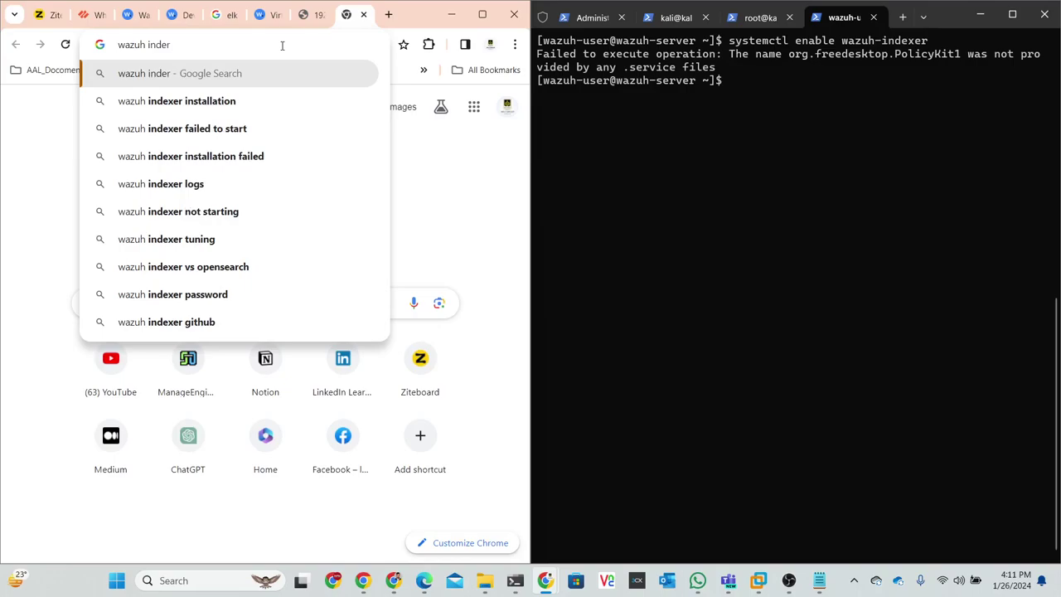
left_click(220, 129)
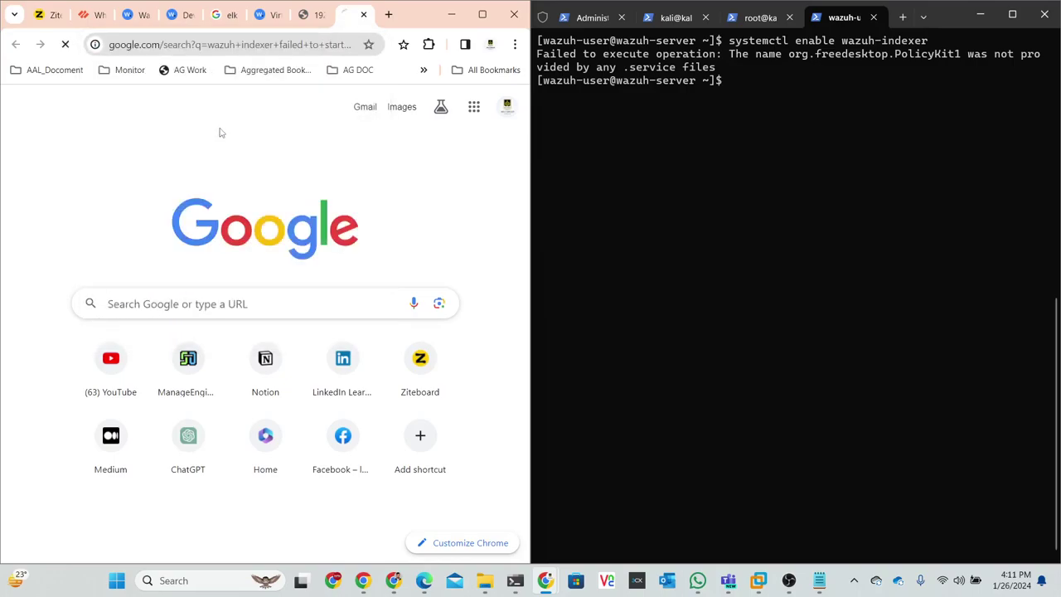
- Open the first result and the Medium solved-error article in background tabs
right_click(110, 238)
left_click(126, 249)
scroll(155, 245, "down", 2)
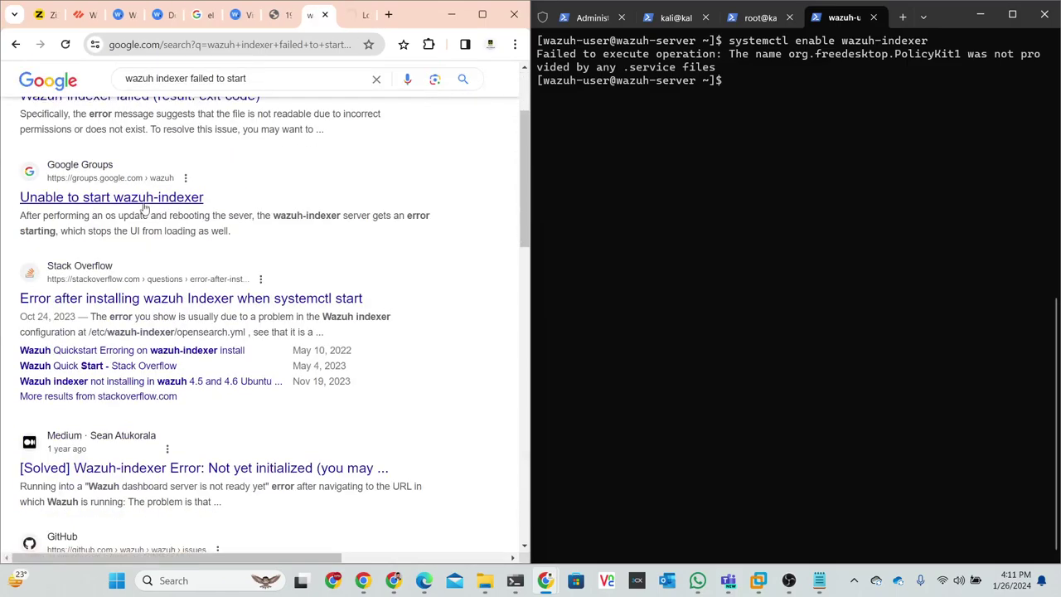
scroll(150, 224, "down", 3)
right_click(163, 264)
left_click(199, 278)
scroll(222, 249, "up", 5)
- Open the Google Groups indexer-failure thread and scroll to its reply
left_click(222, 205)
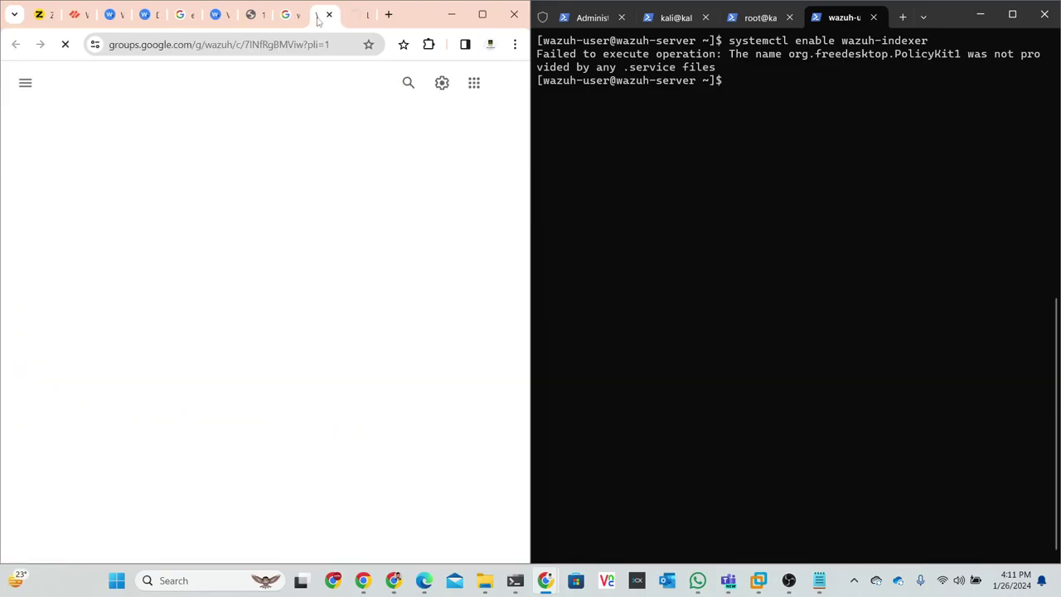
scroll(192, 264, "down", 3)
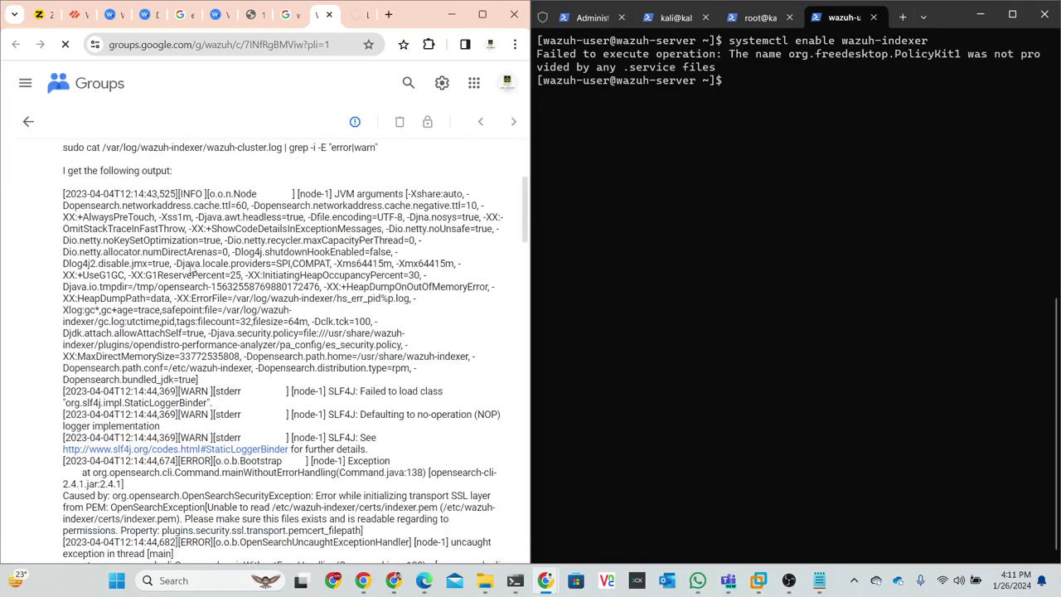
scroll(192, 269, "down", 8)
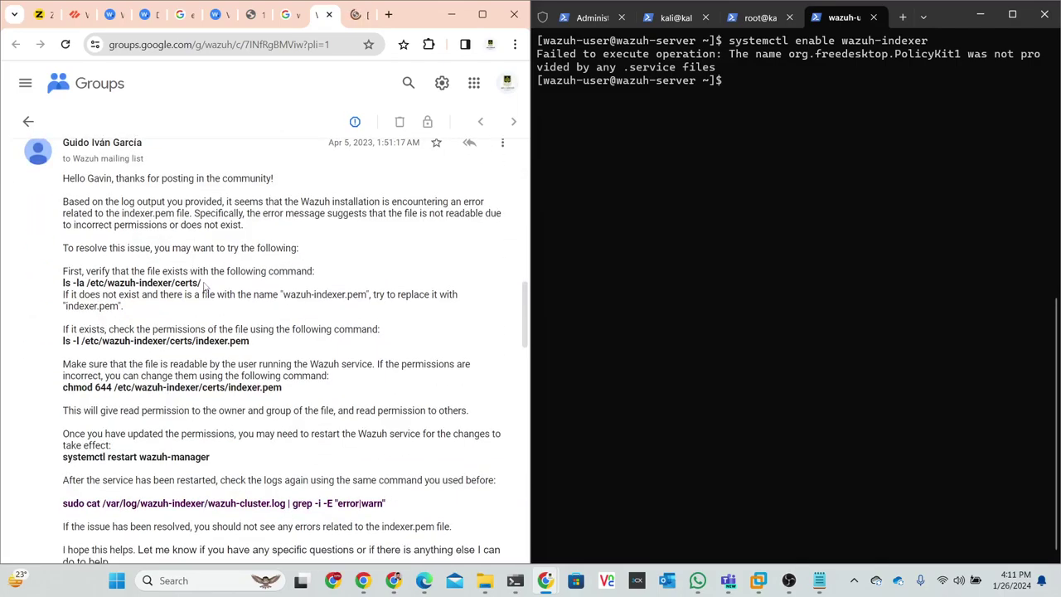
- Copy the chmod 644 indexer.pem line from the reply and run it in the terminal
left_click_drag(283, 387, 64, 387)
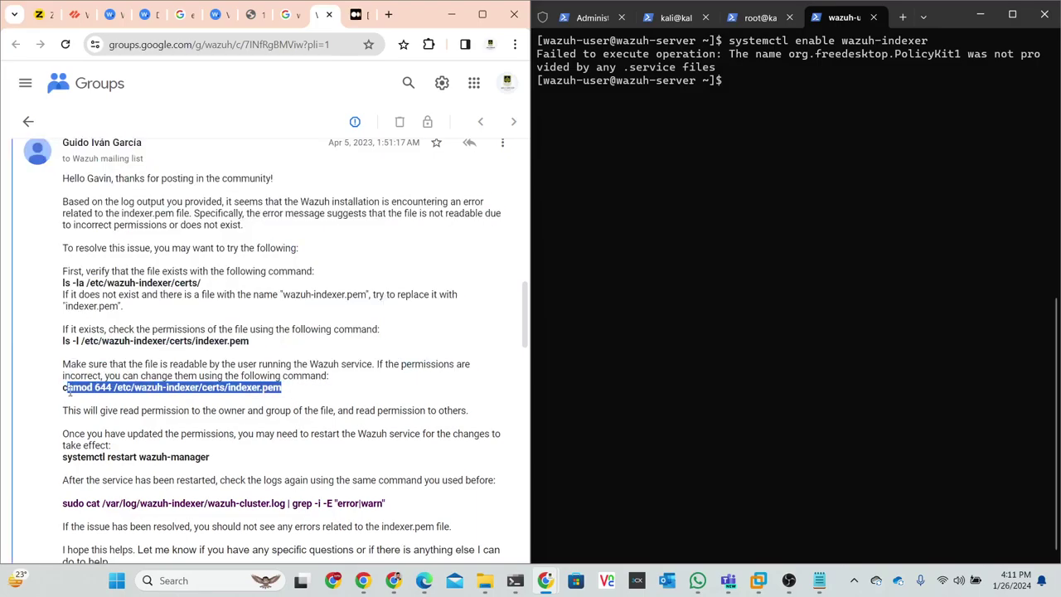
right_click(67, 387)
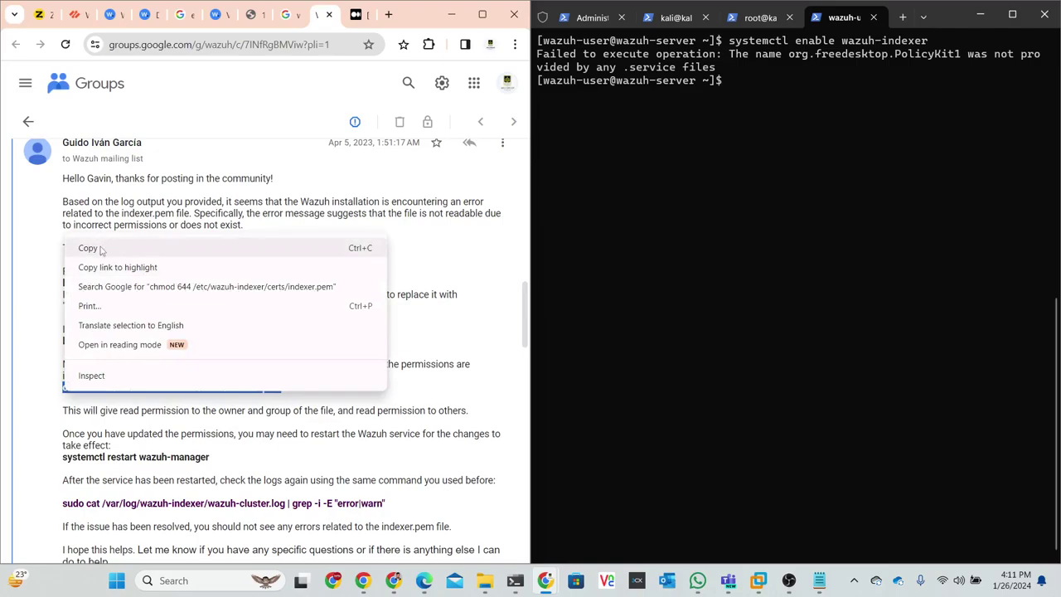
left_click(99, 247)
left_click(703, 197)
key("ctrl+v")
key("Return")
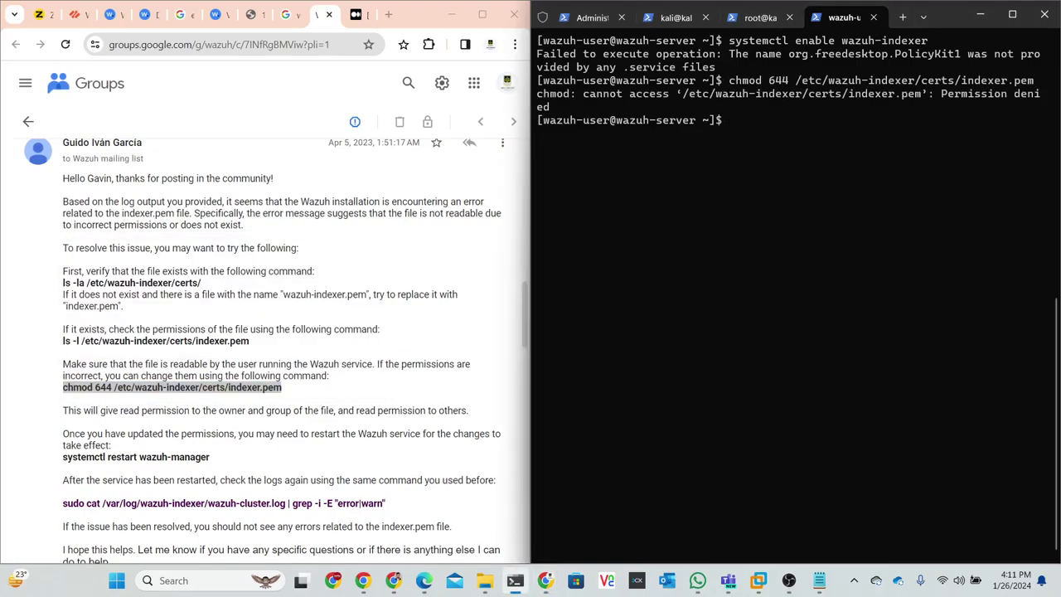
- Open a root shell with sudo bash
key("Return")
key("Return")
type("sudp")
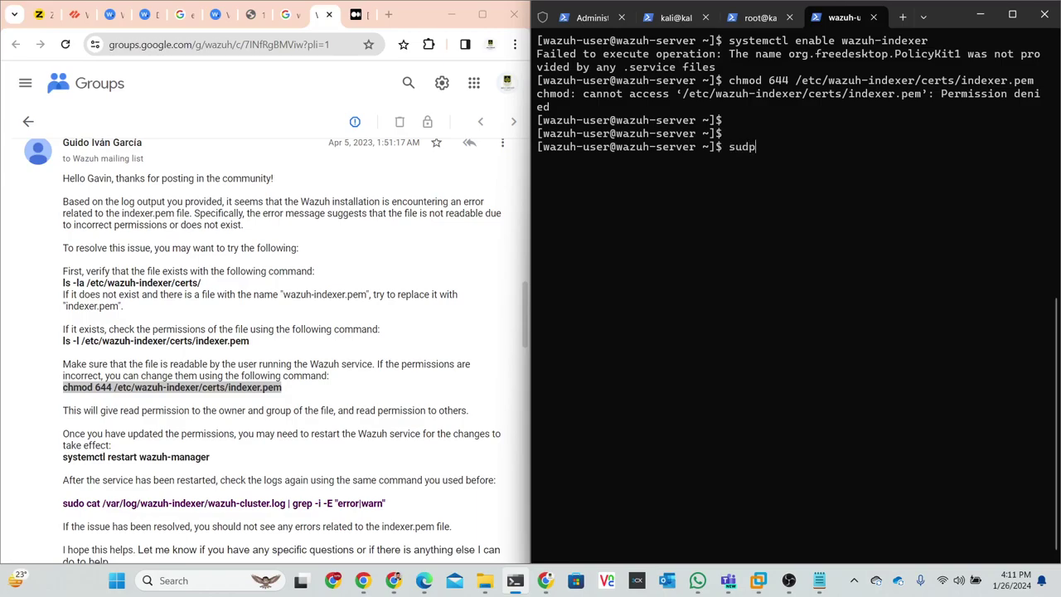
key("BackSpace")
type("o bash")
key("Return")
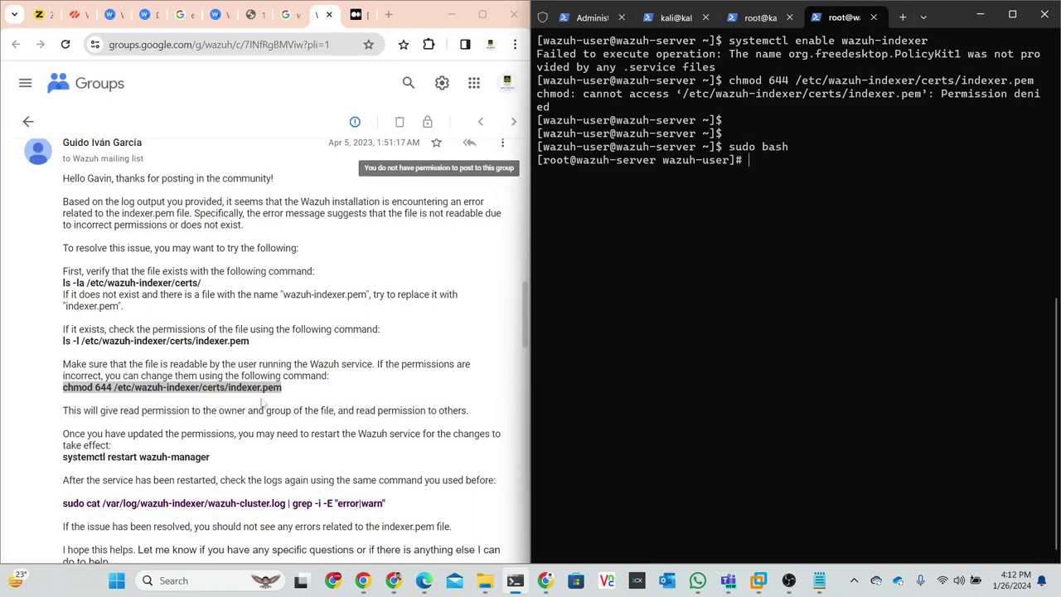
- Paste and run the chmod 644 command again as root, getting 'no such file'
right_click(207, 393)
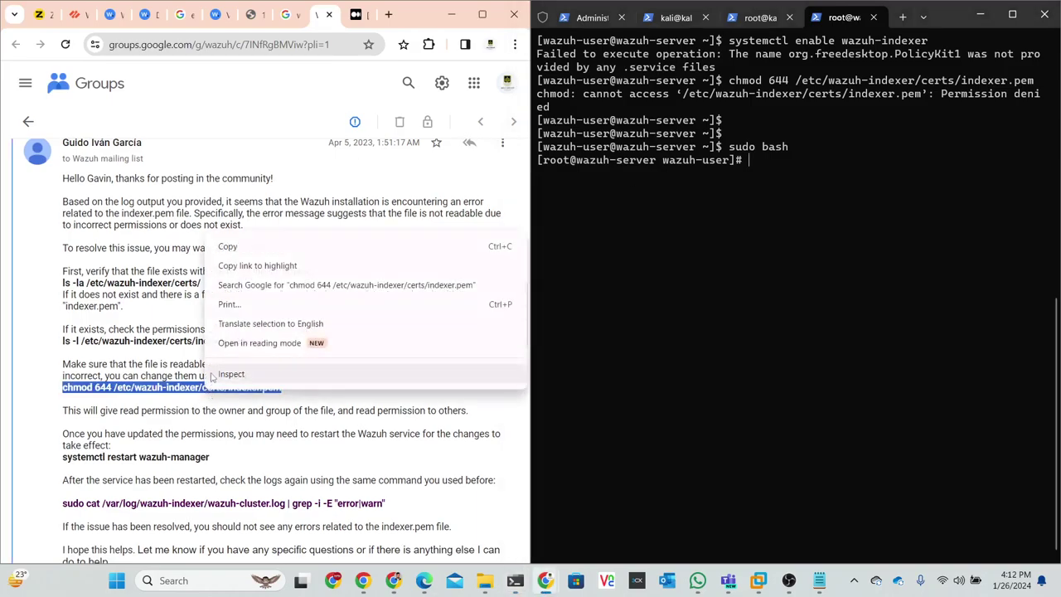
left_click(243, 250)
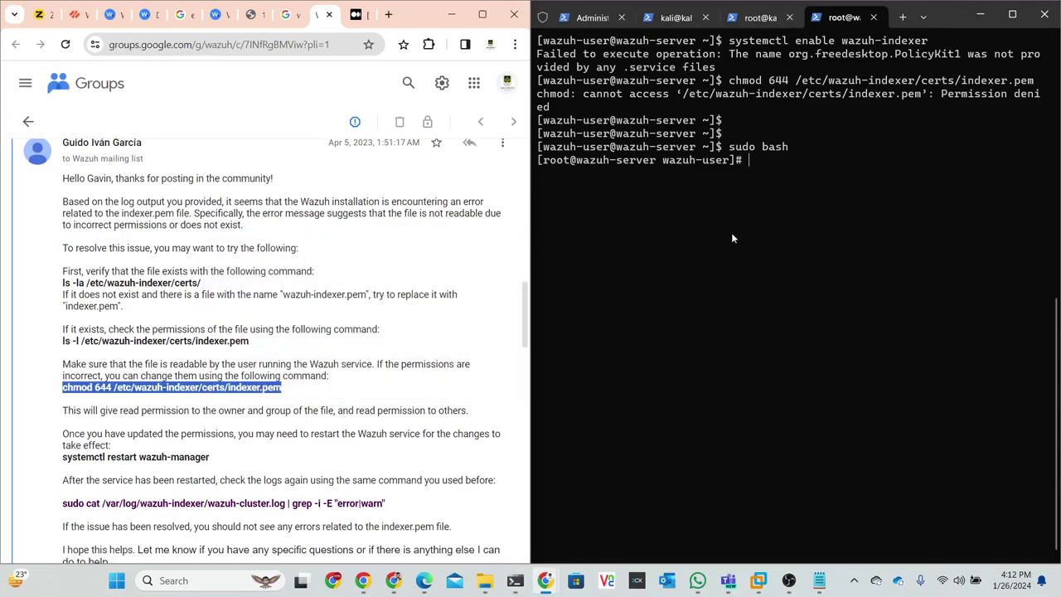
right_click(731, 221)
key("Return")
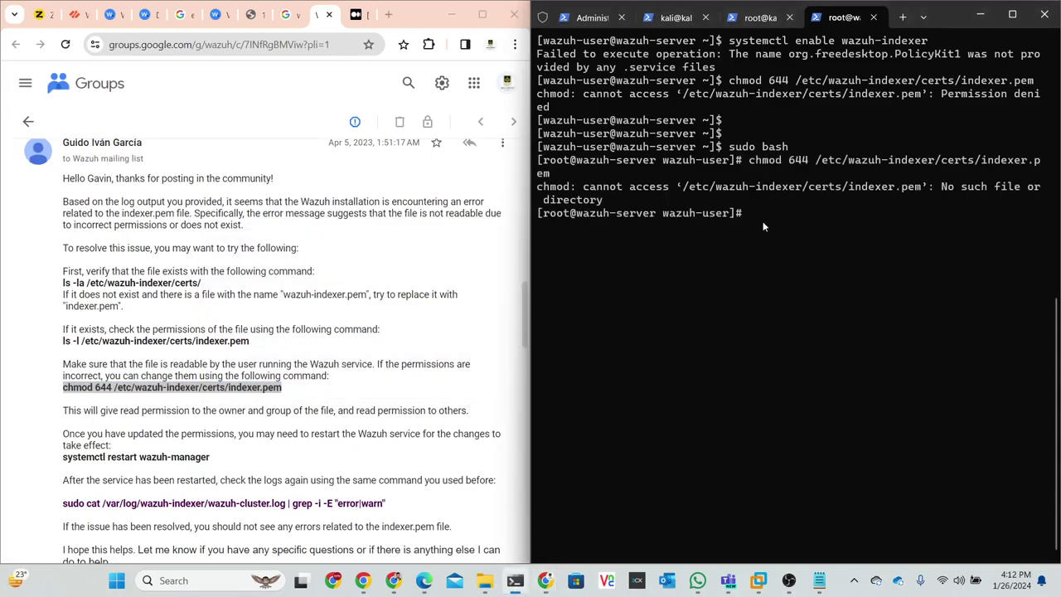
scroll(338, 406, "down", 3)
scroll(339, 407, "up", 3)
- Search Google for 'chjat' in a new tab
left_click(390, 14)
left_click(315, 44)
type("chjat")
key("Return")
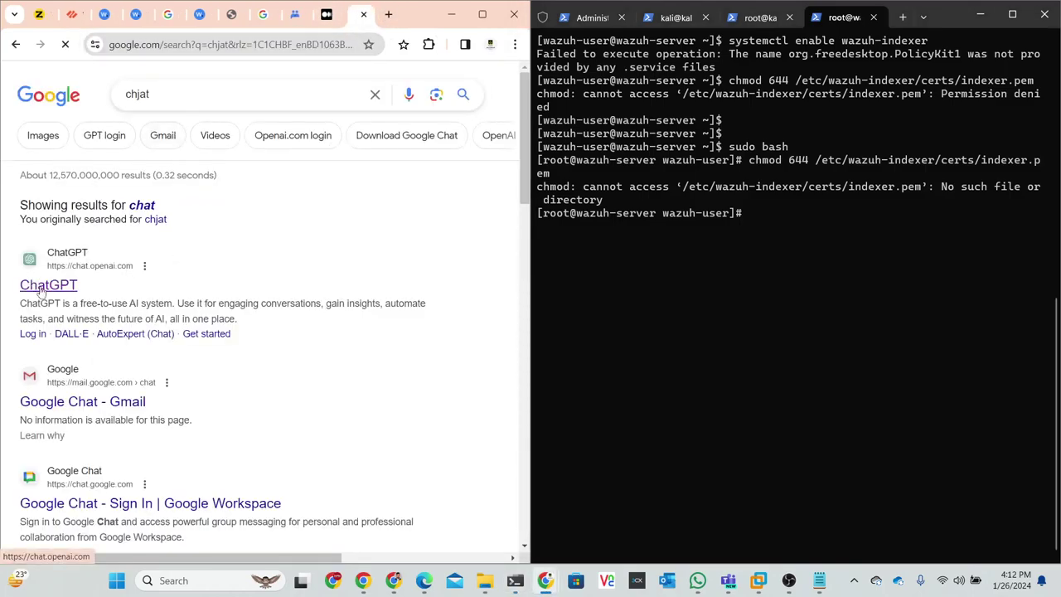
- Open ChatGPT from the results and send the question 'wazuh indexer start all commad'
left_click(43, 285)
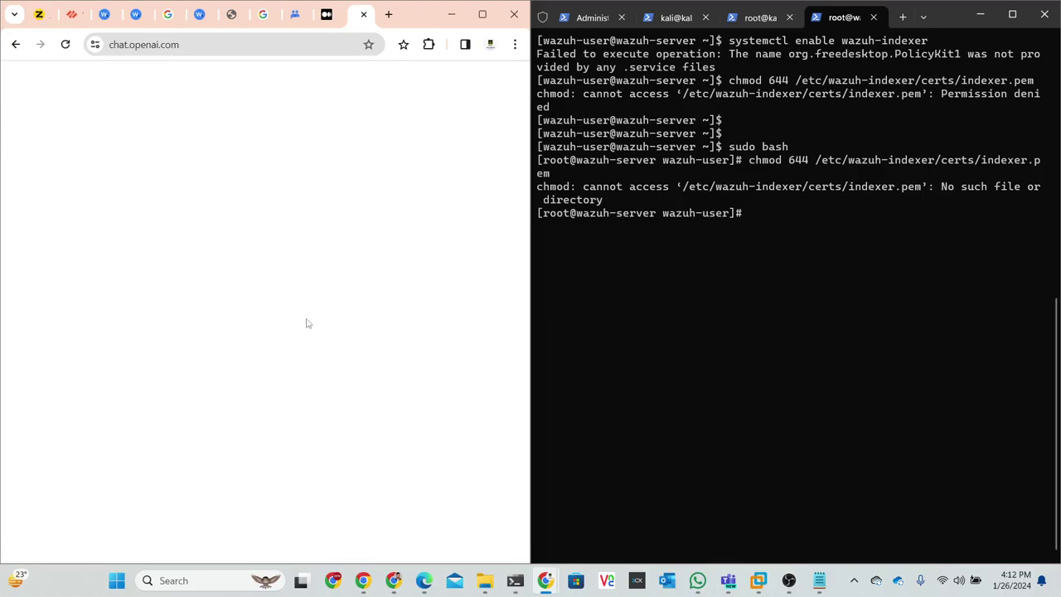
left_click(207, 525)
type("wazuh indexer ")
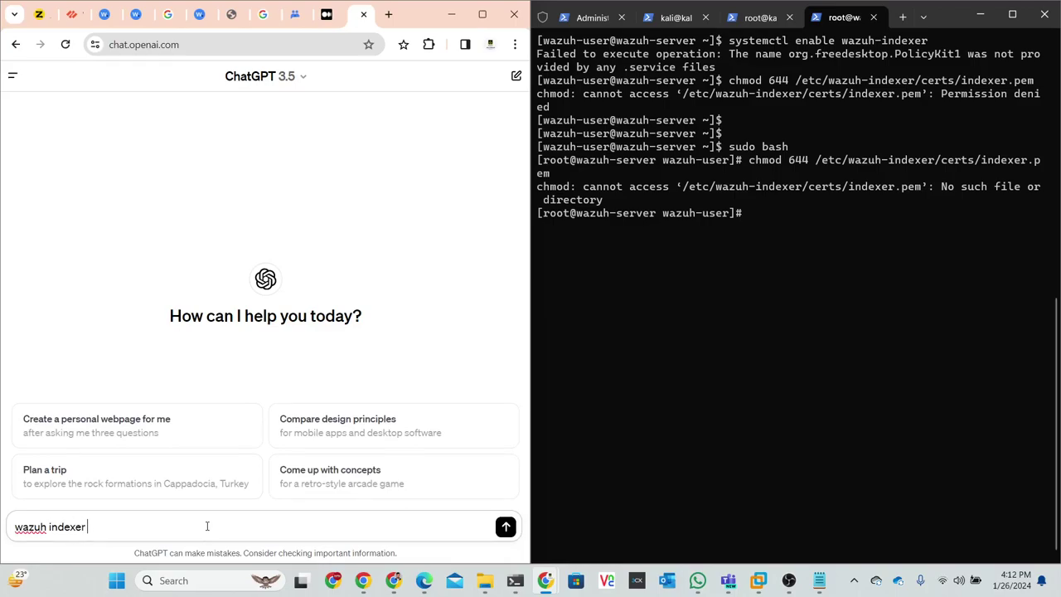
type("start all commad")
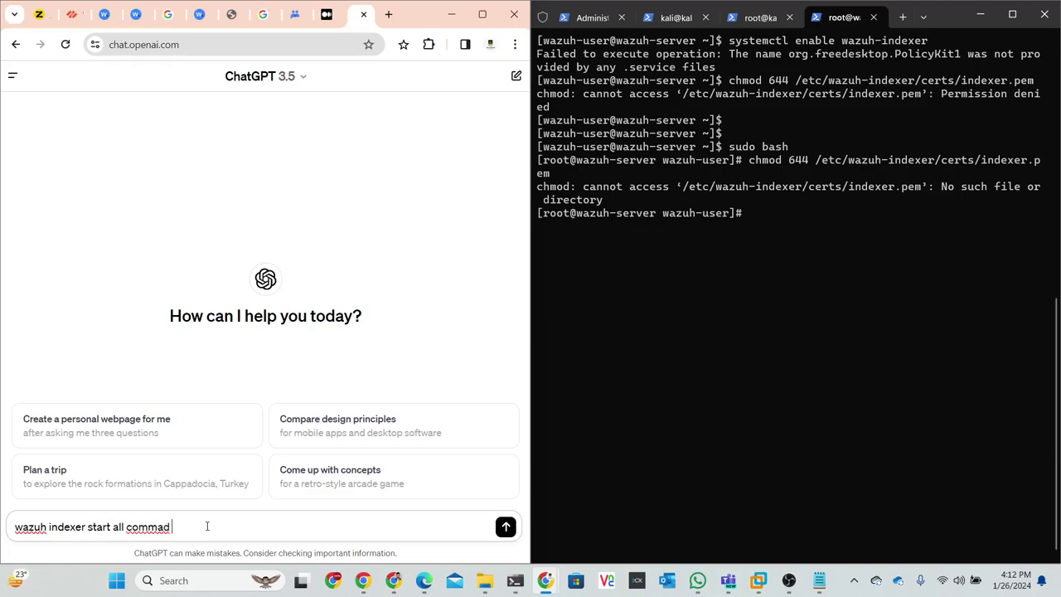
key("shift+Return")
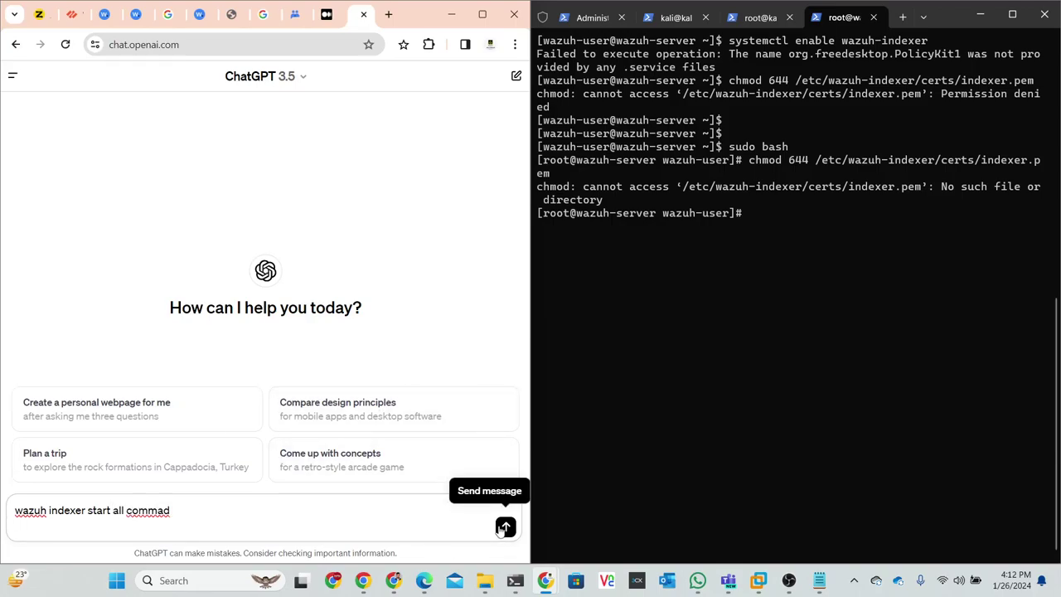
left_click(506, 527)
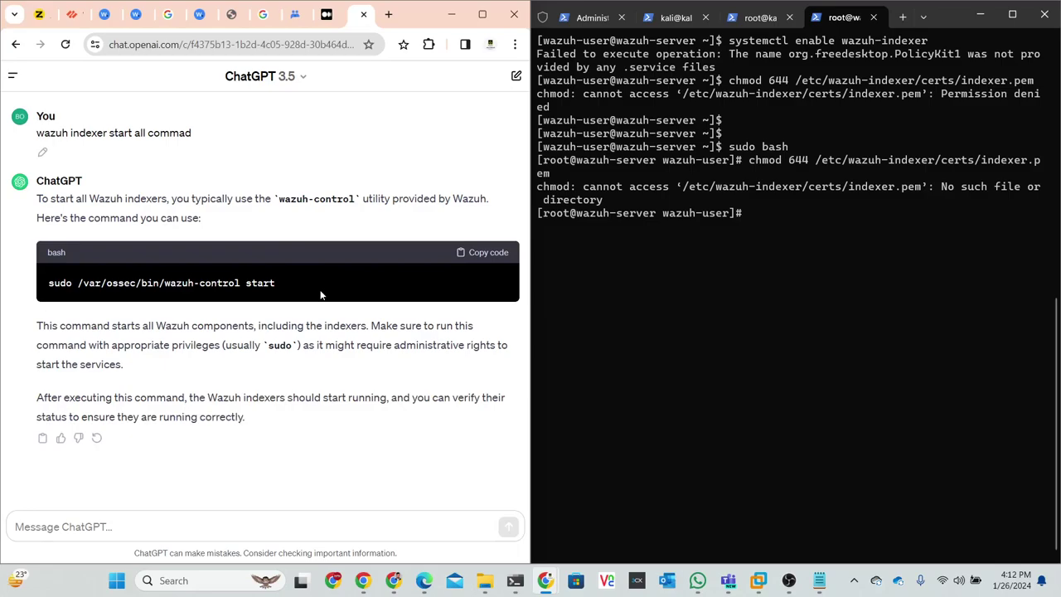
left_click(296, 16)
- Change the Google query to 'wazuh indexer commad' and search again
left_click(263, 17)
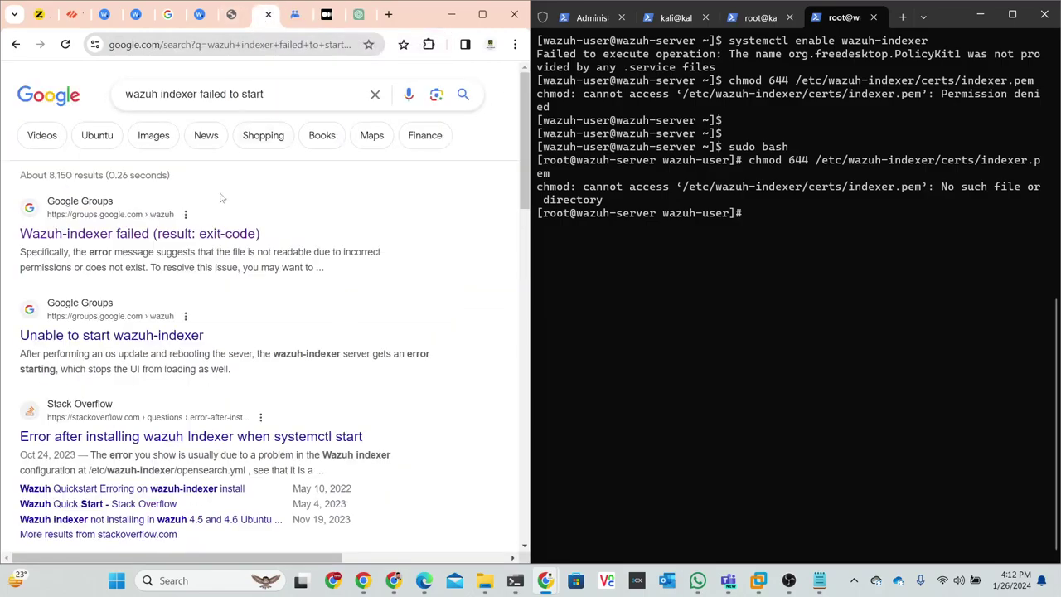
left_click(278, 96)
left_click_drag(277, 95, 197, 95)
type("commad")
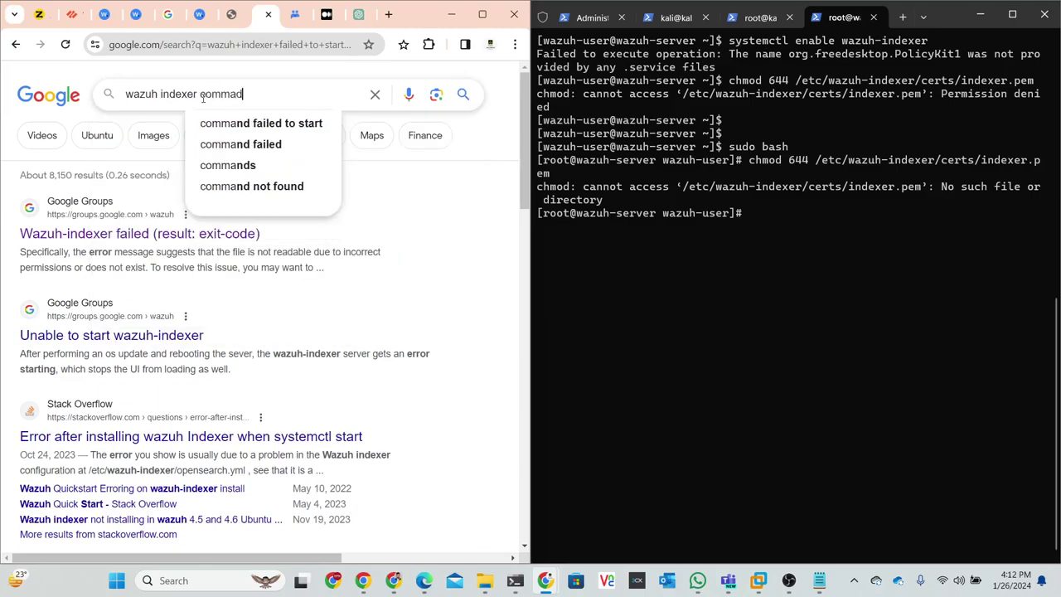
key("Return")
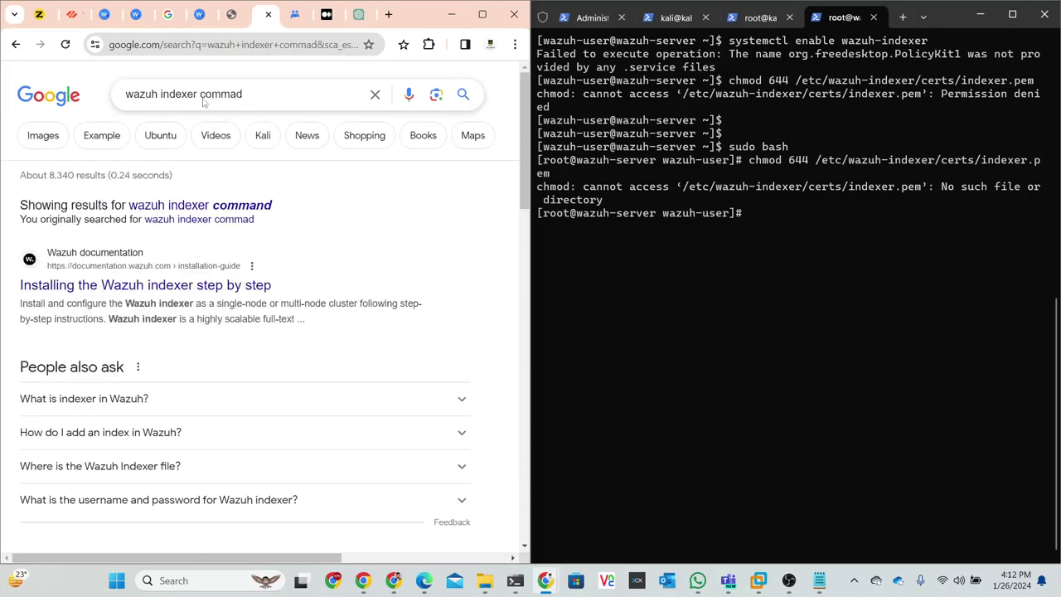
- Open the Wazuh 4.7 indexer step-by-step guide and scroll to 'Starting the service'
left_click(197, 238)
scroll(220, 256, "down", 3)
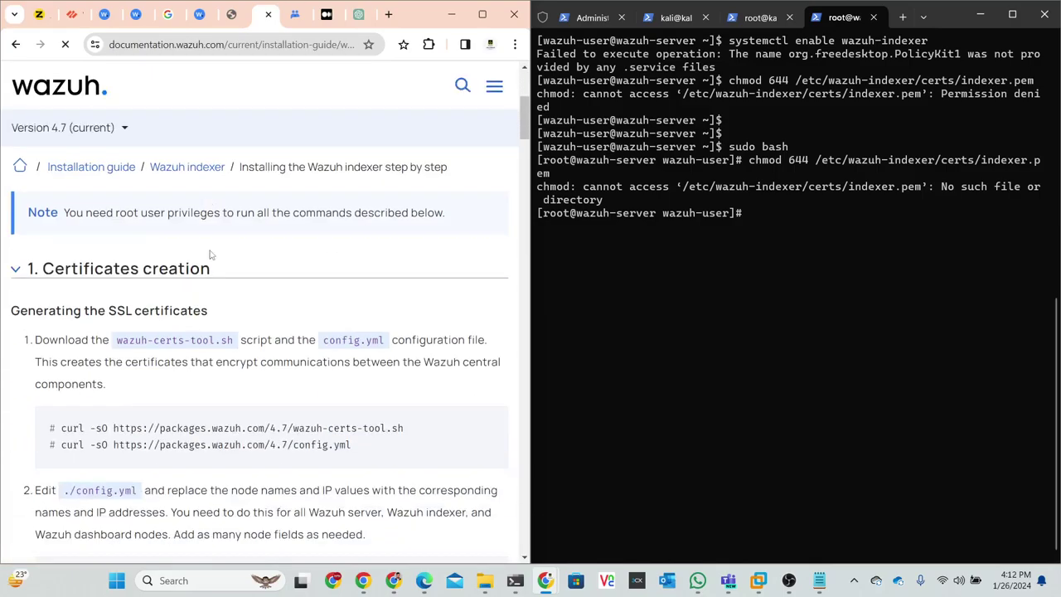
scroll(214, 257, "down", 4)
scroll(215, 256, "down", 8)
scroll(218, 256, "down", 1)
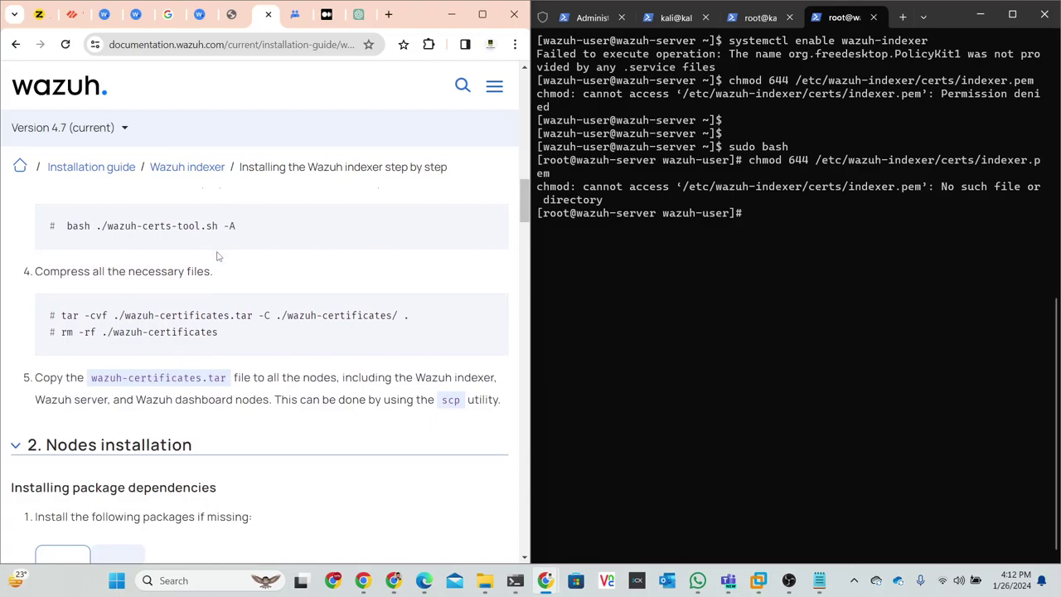
scroll(218, 256, "up", 2)
scroll(218, 256, "down", 3)
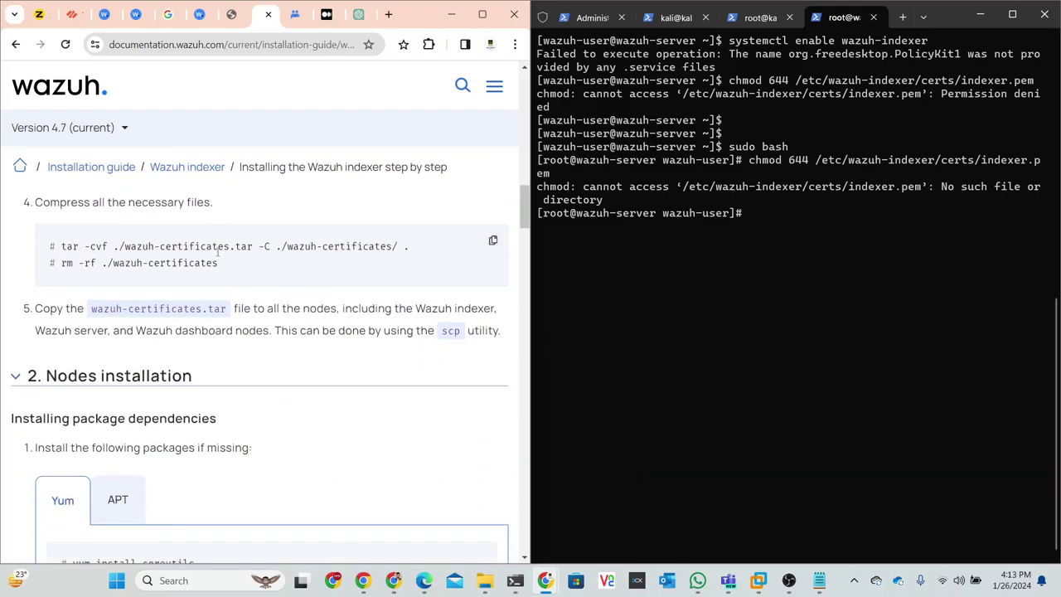
scroll(218, 253, "down", 5)
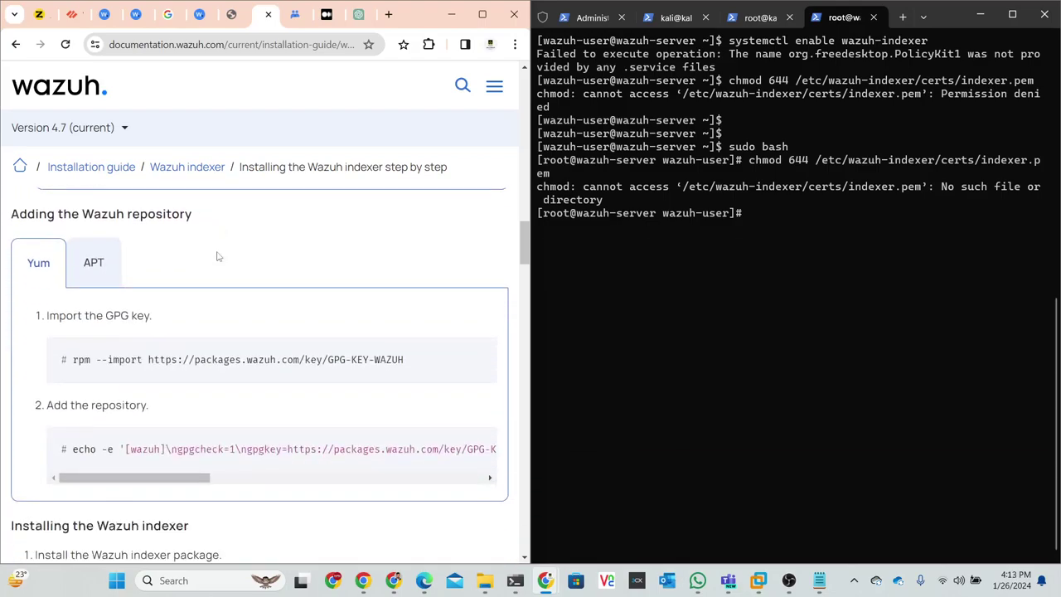
scroll(218, 256, "down", 4)
scroll(218, 256, "down", 2)
scroll(219, 257, "up", 1)
scroll(218, 256, "down", 2)
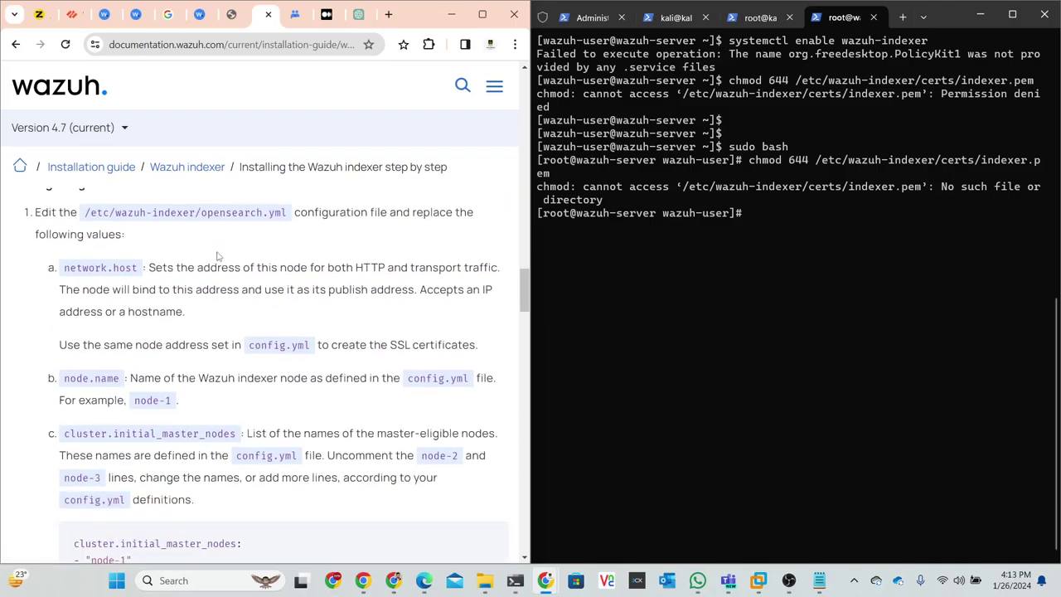
scroll(219, 257, "down", 8)
scroll(218, 256, "down", 3)
scroll(218, 256, "down", 3)
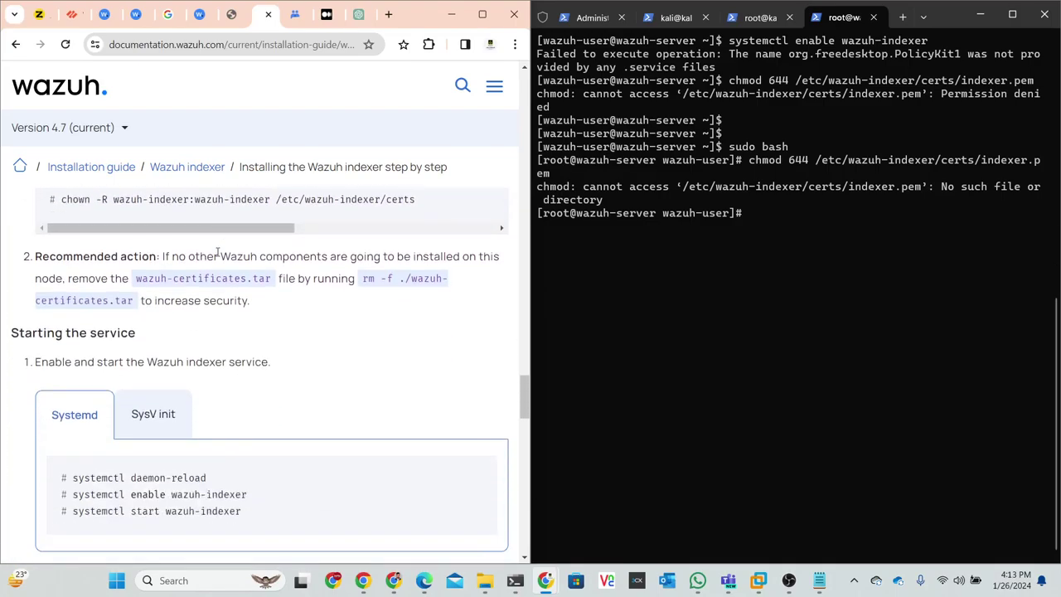
scroll(218, 256, "down", 3)
- Copy systemctl daemon-reload from the docs and run it in the terminal
left_click_drag(207, 271, 63, 272)
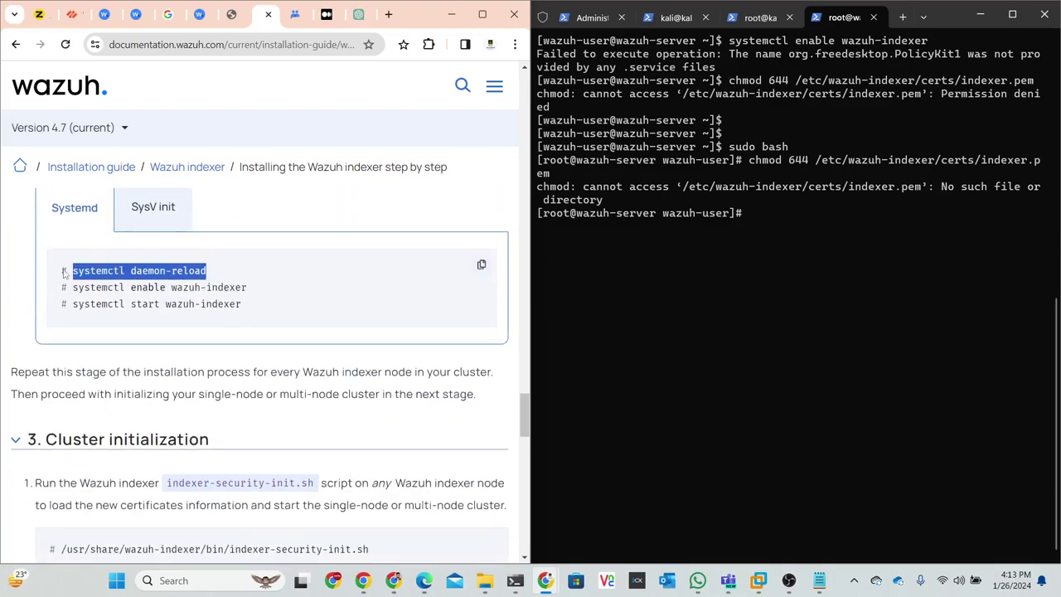
right_click(85, 269)
left_click(141, 283)
left_click(652, 279)
key("ctrl+v")
key("Return")
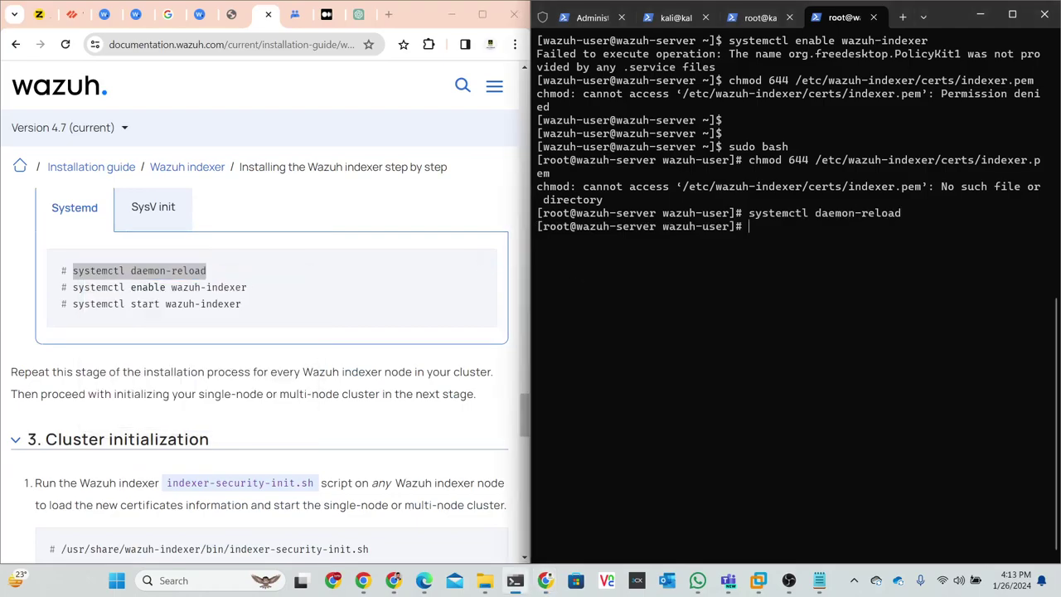
- Copy systemctl enable wazuh-indexer from the docs and run it
left_click_drag(248, 288, 72, 288)
right_click(83, 290)
left_click(100, 300)
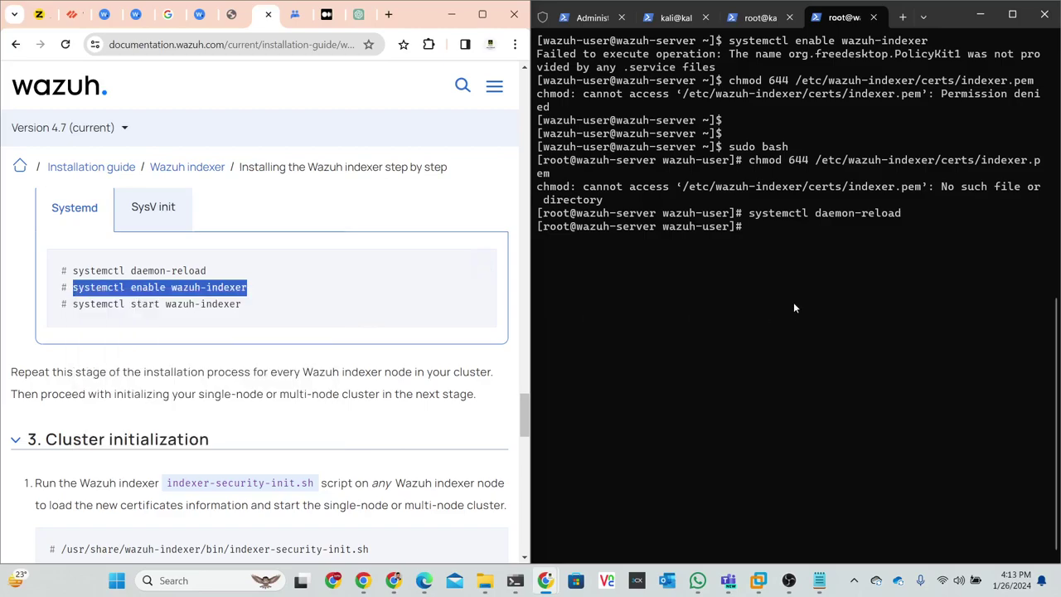
left_click(794, 258)
key("ctrl+v")
key("Return")
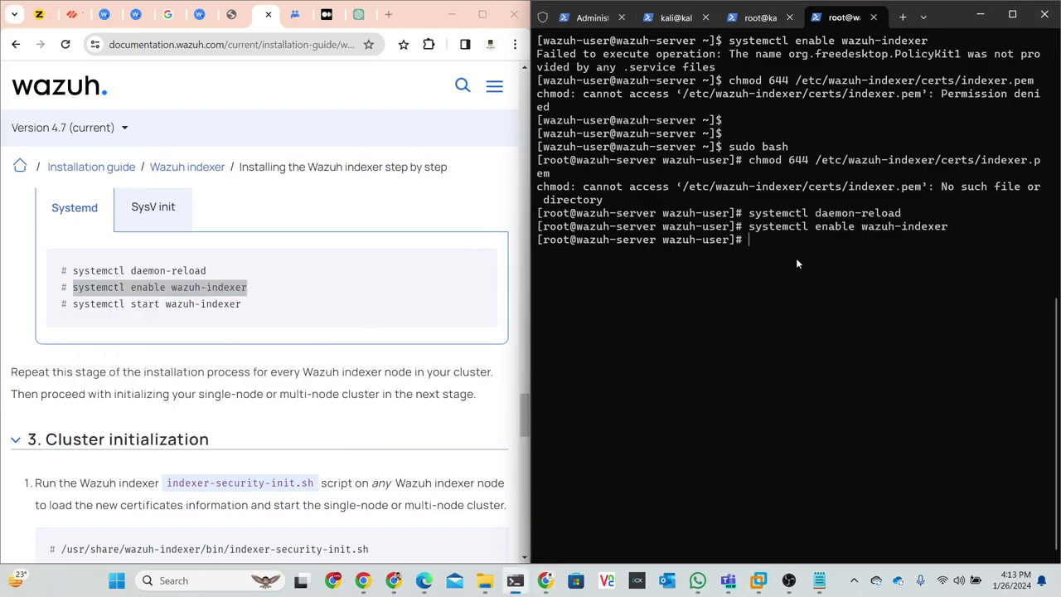
- Copy systemctl start wazuh-indexer from the docs and paste it at the prompt
left_click_drag(246, 304, 73, 305)
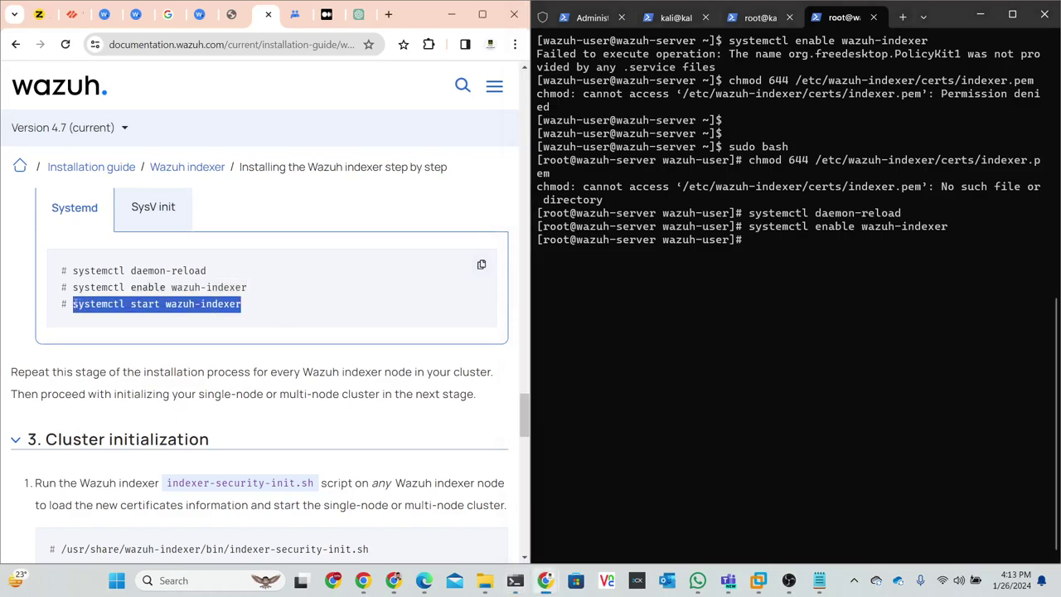
right_click(73, 305)
left_click(91, 315)
left_click(943, 265)
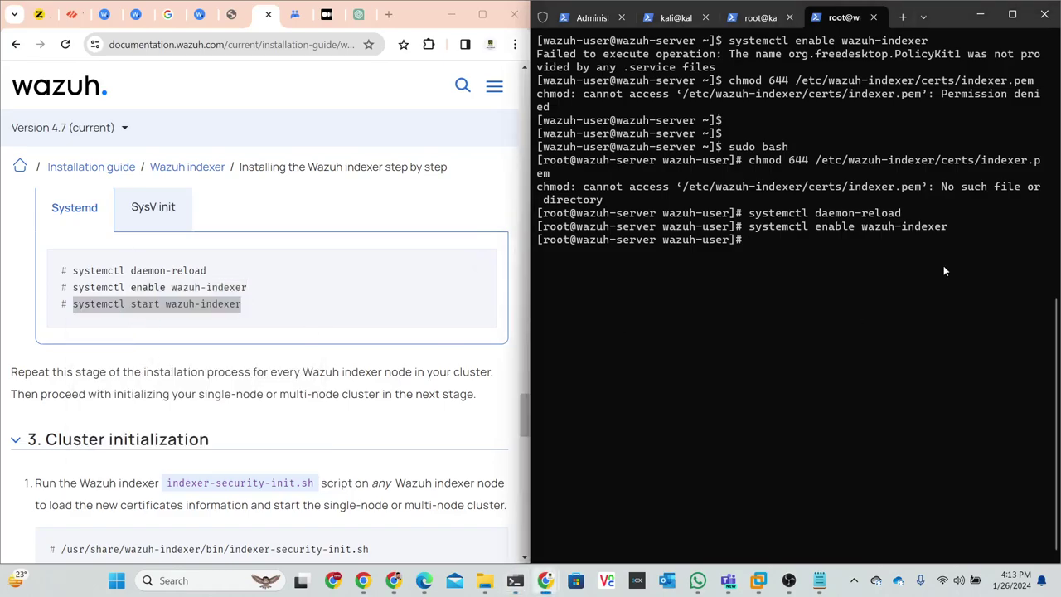
key("ctrl+v")
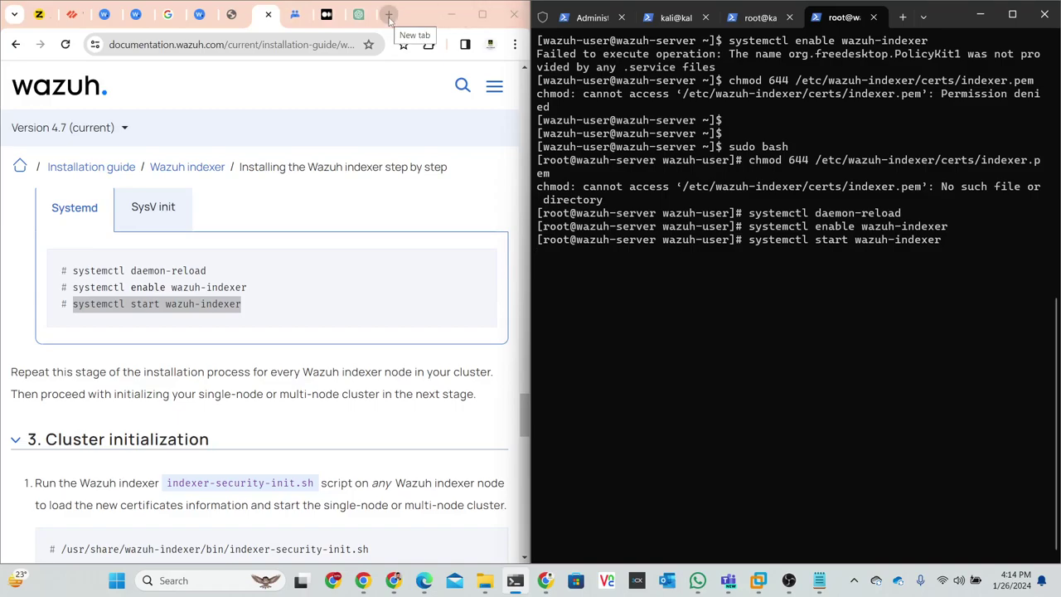
- Reload the 192.168.80.179 dashboard tab and run systemctl start wazuh-indexer
left_click(228, 14)
left_click(68, 47)
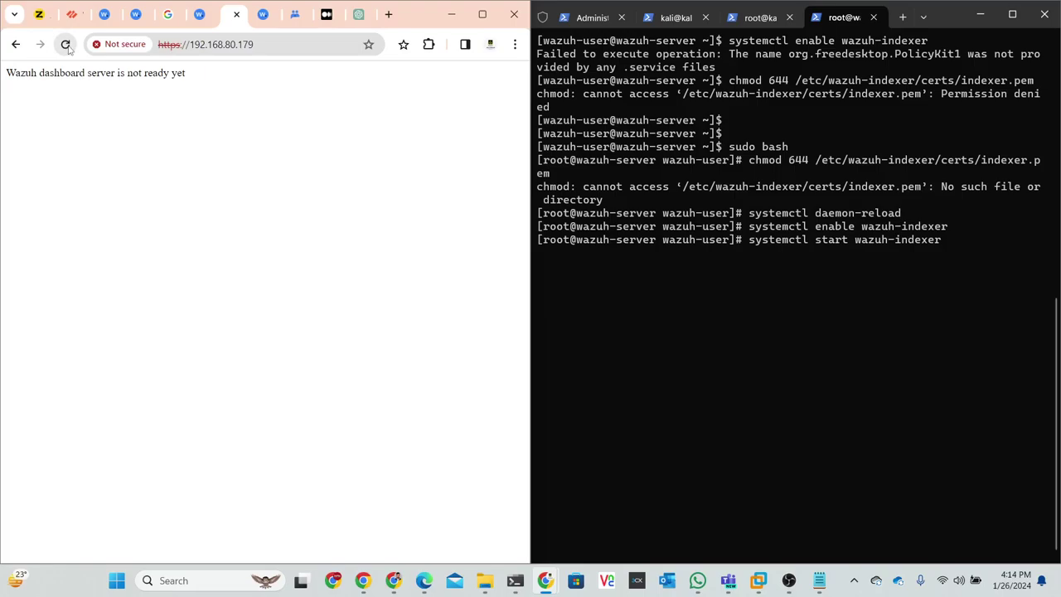
left_click(657, 315)
key("Return")
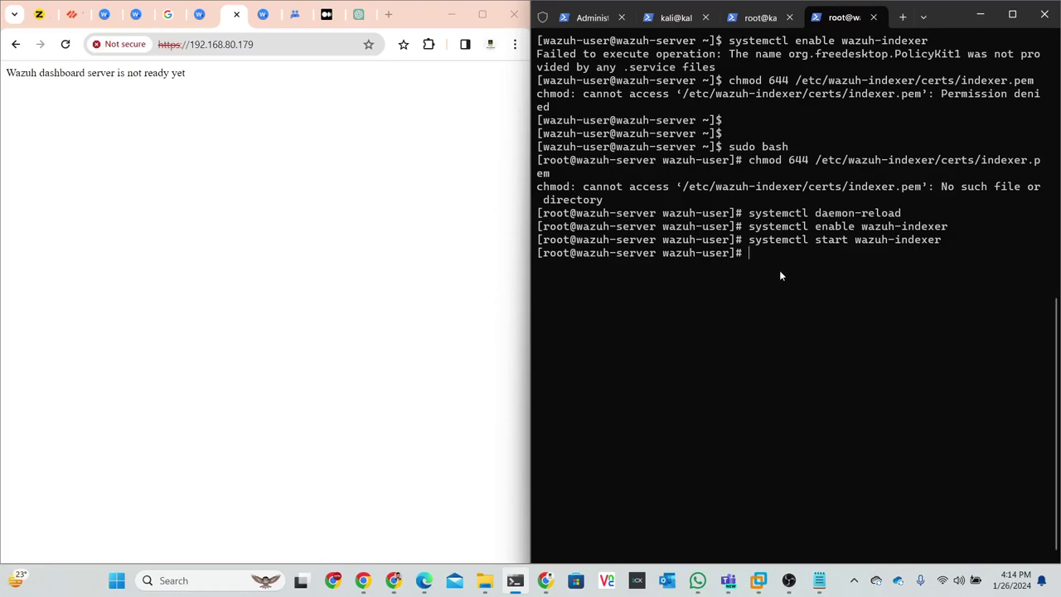
- Confirm systemctl status wazuh-indexer shows active (running), then reload the dashboard login page
key("Up")
key("Left")
key("Left")
key("Left")
key("Left")
key("Left")
key("Left")
key("Left")
key("Left")
key("Left")
key("Left")
key("Left")
key("Left")
key("Left")
key("Left")
key("BackSpace")
key("BackSpace")
key("BackSpace")
type("atus")
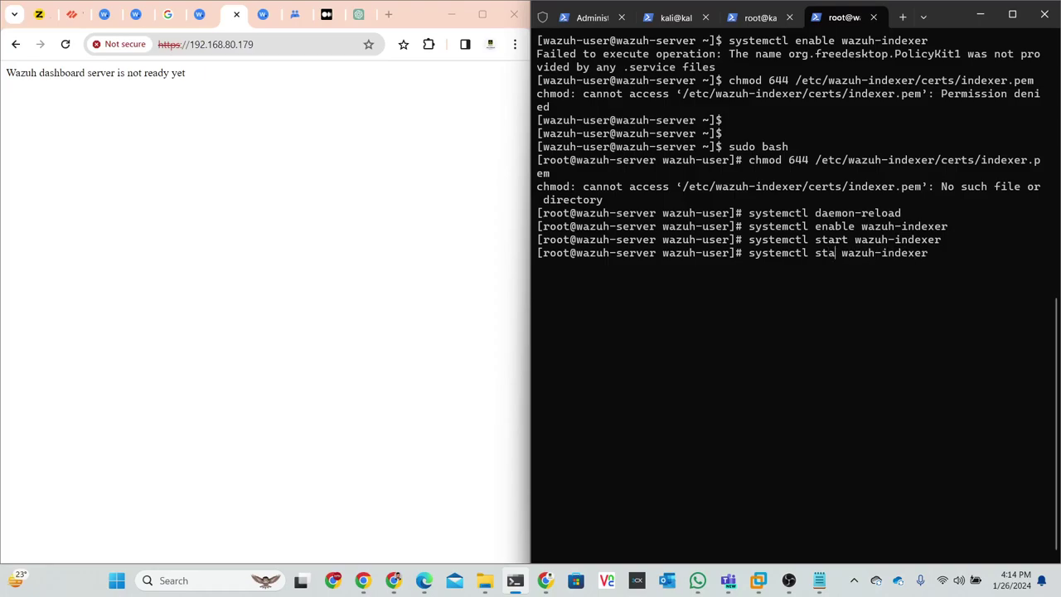
key("Return")
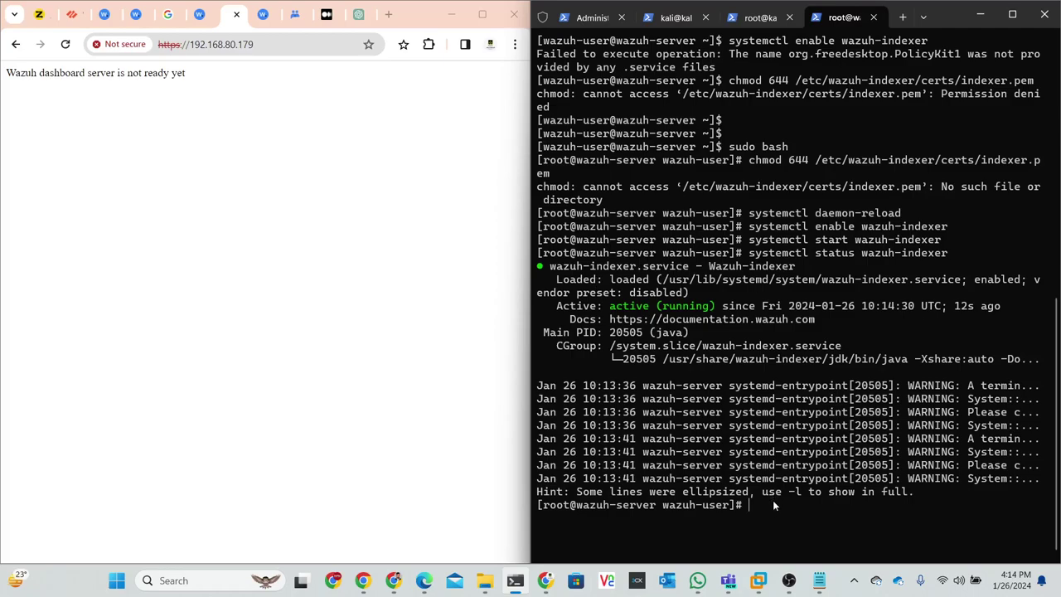
key("Up")
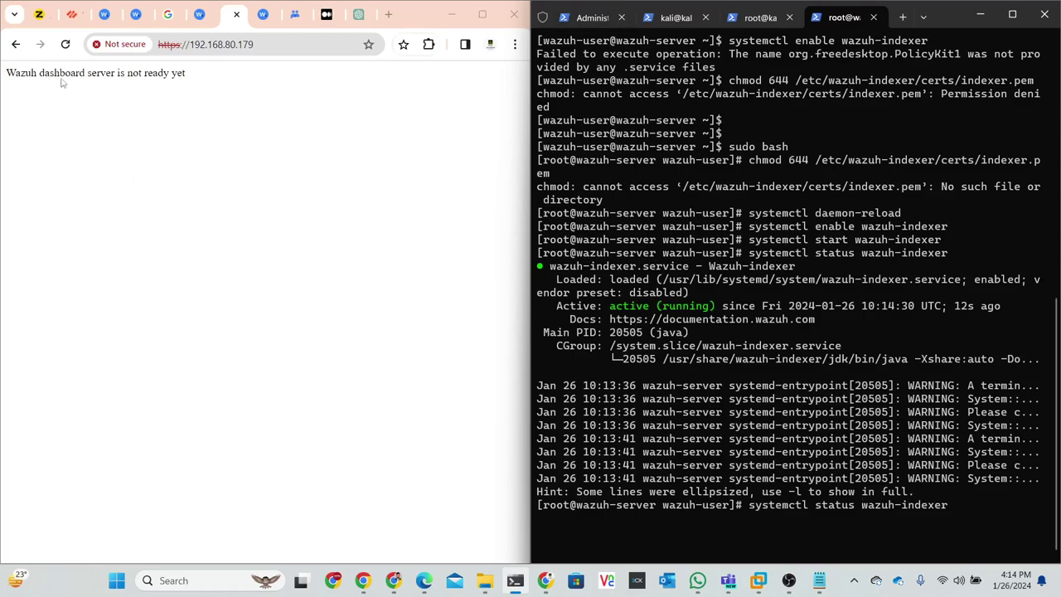
left_click(66, 48)
left_click(66, 48)
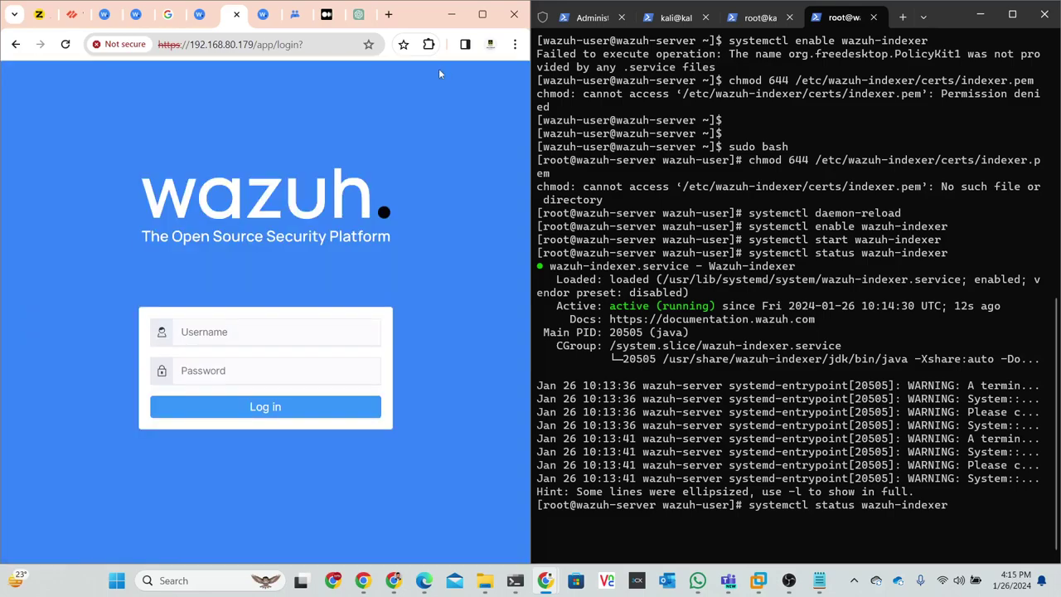
- Enter the administrator username and password on the Wazuh login page and submit
left_click(244, 335)
left_click(209, 22)
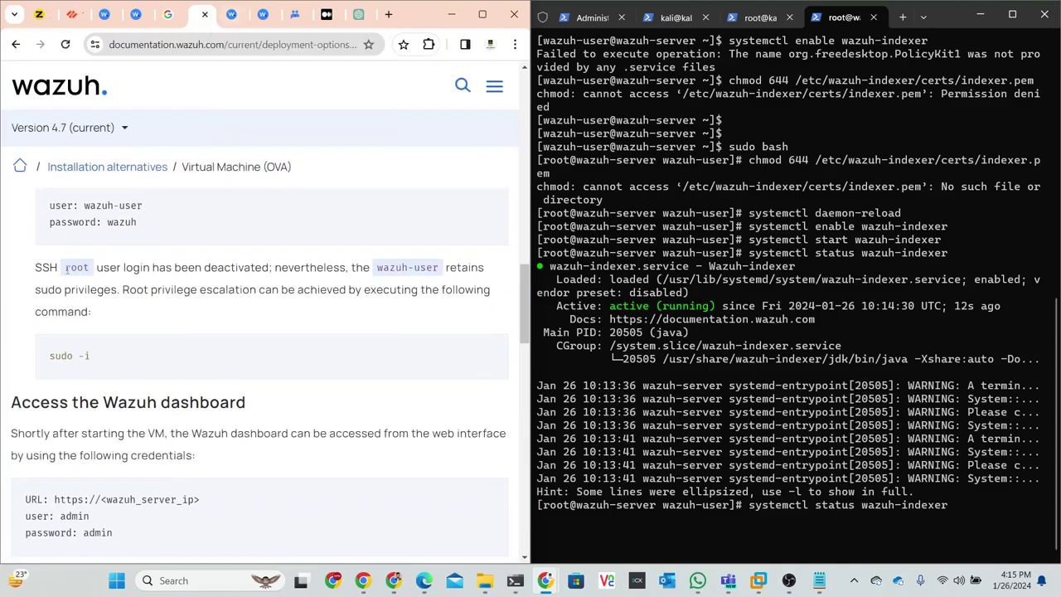
scroll(67, 267, "down", 2)
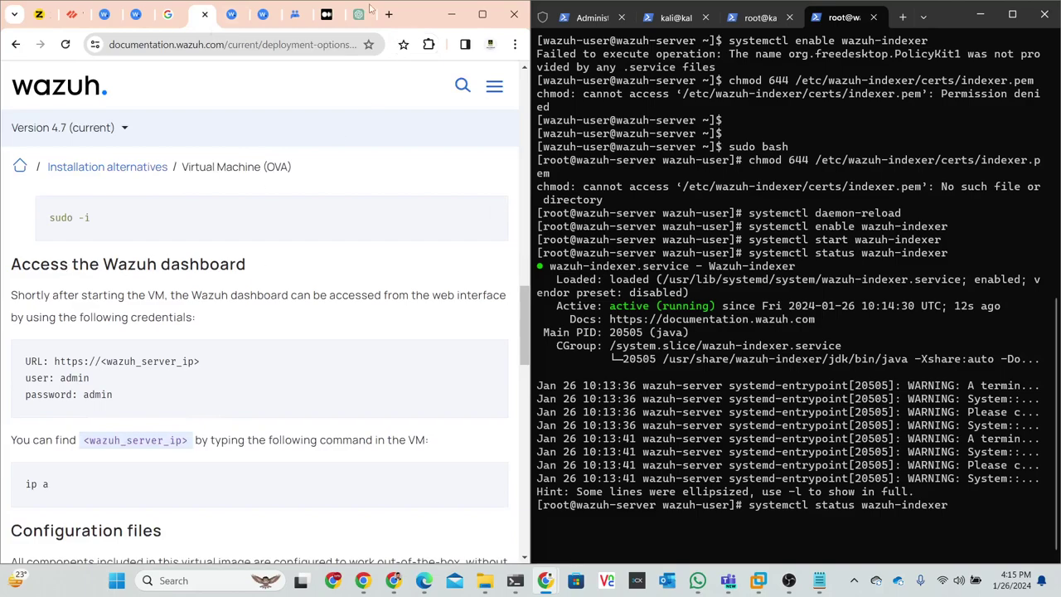
left_click(232, 14)
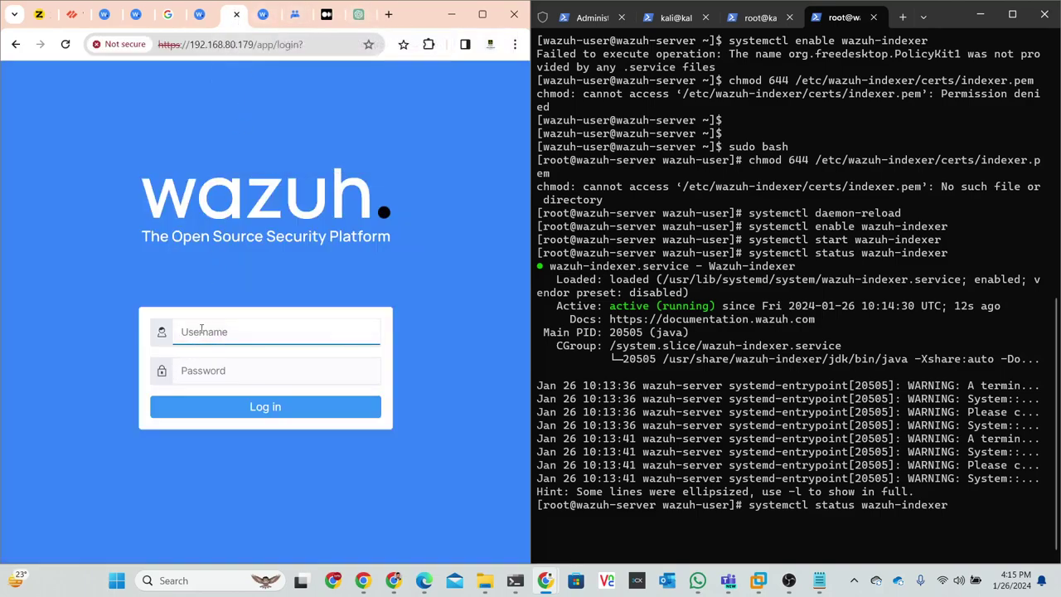
type("admin")
left_click(223, 366)
type("admin")
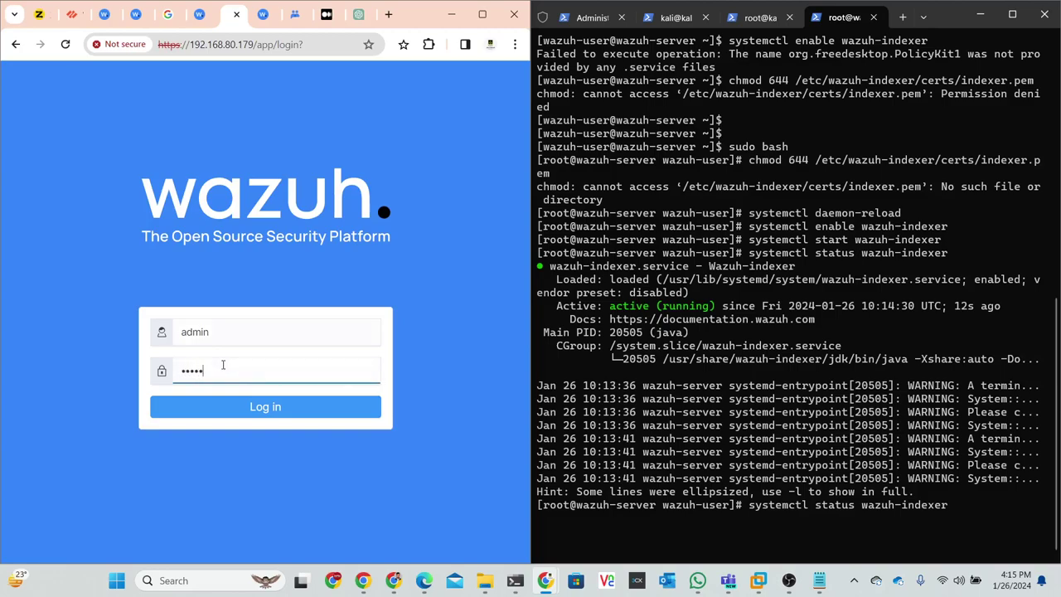
left_click(290, 412)
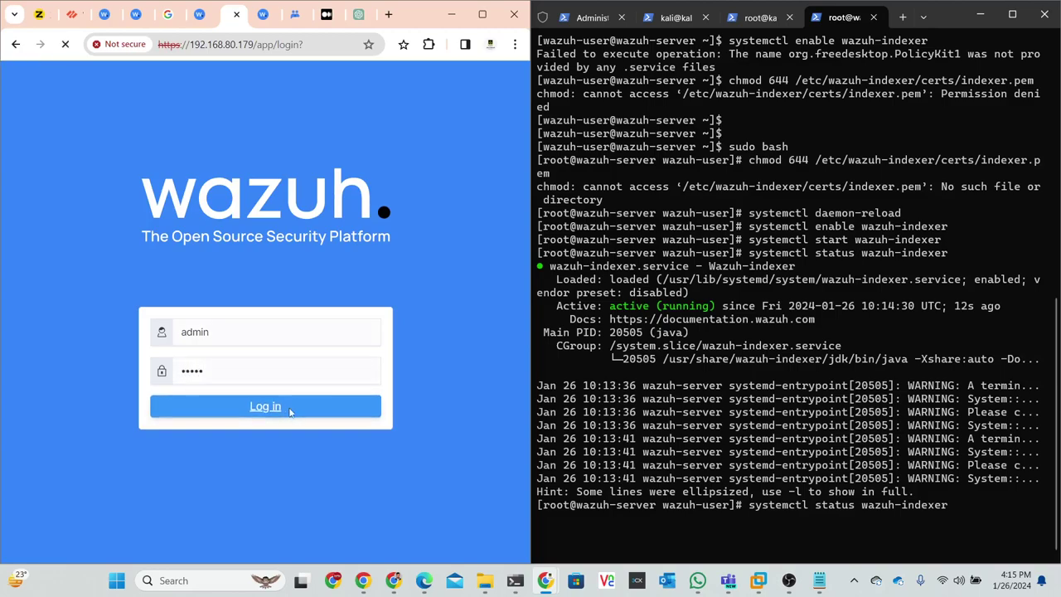
- Maximize Chrome to show the Wazuh Modules overview with 0 agents
left_click(486, 23)
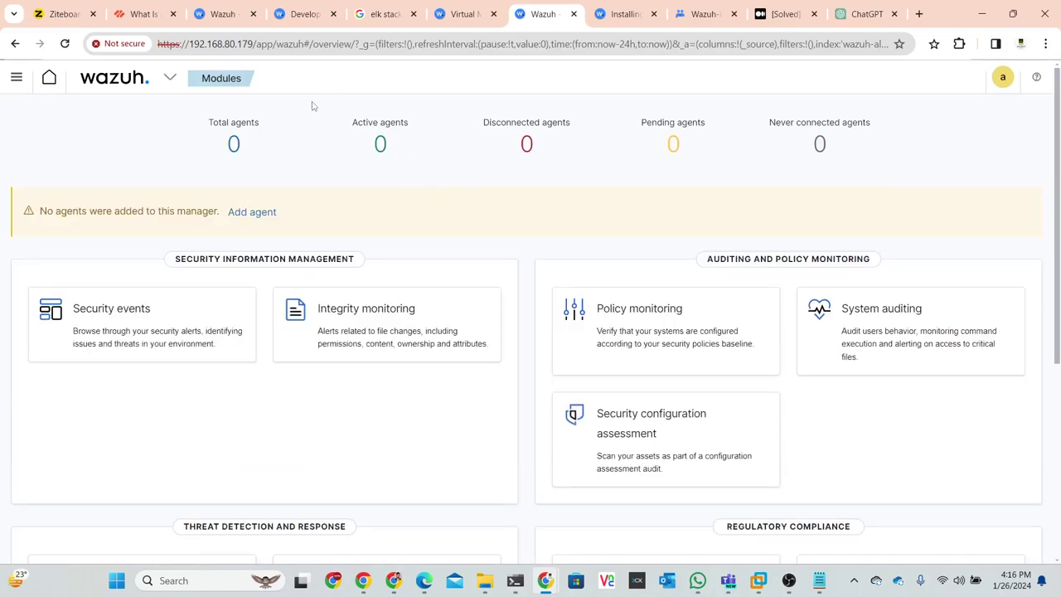
- Switch to the Wazuh docs tab and open Installation guide from the sidebar
left_click(306, 14)
left_click(224, 12)
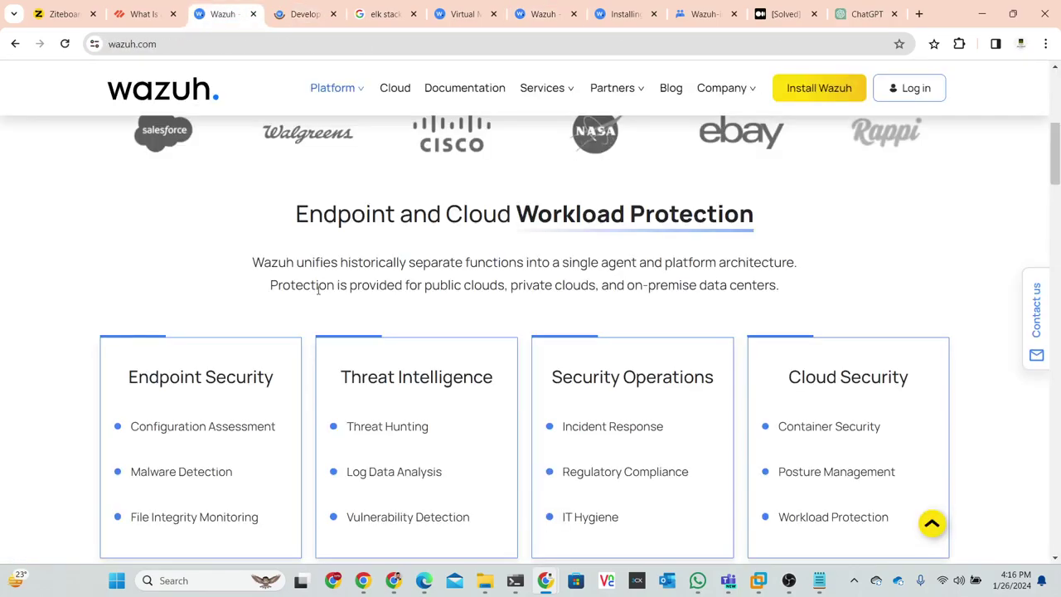
left_click(321, 23)
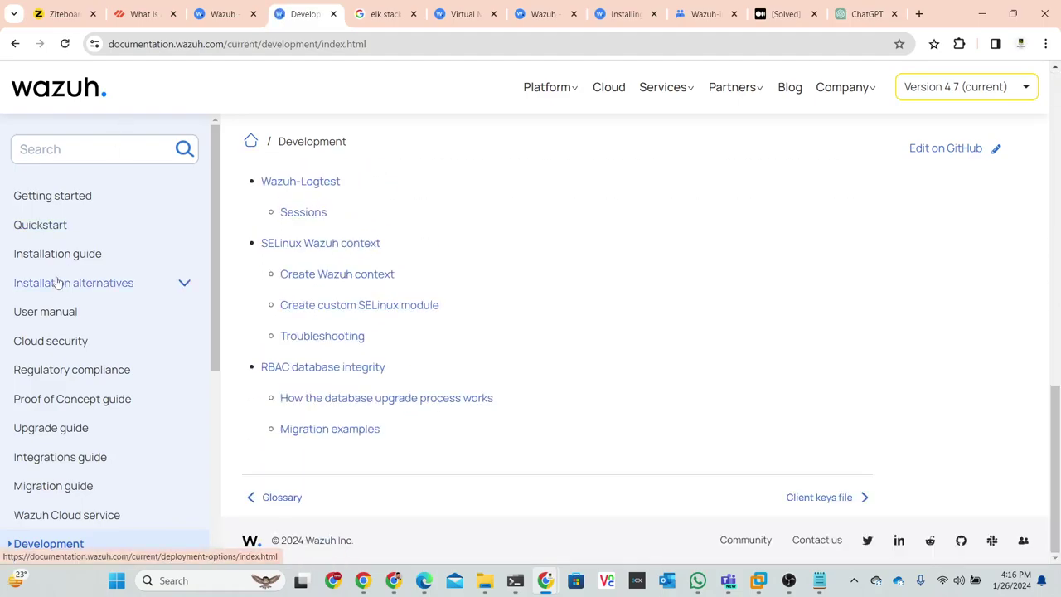
scroll(61, 280, "down", 3)
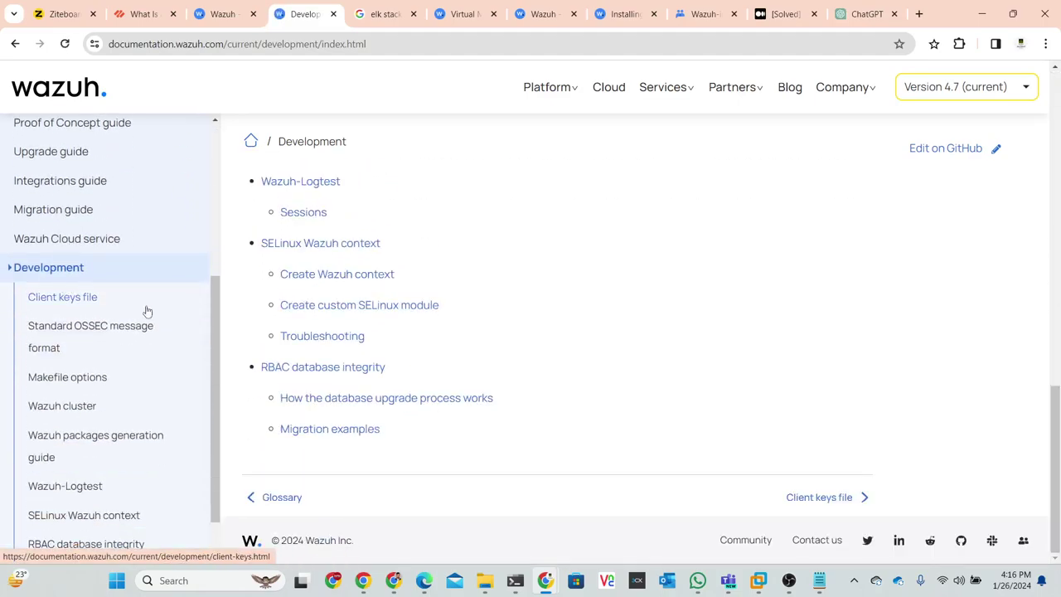
scroll(132, 288, "down", 1)
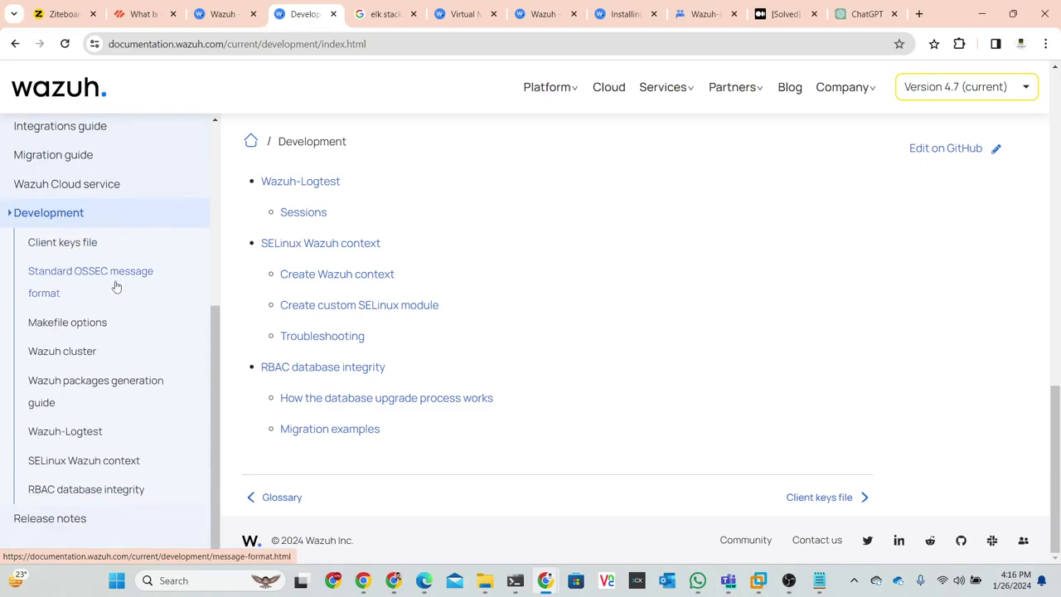
scroll(116, 286, "up", 3)
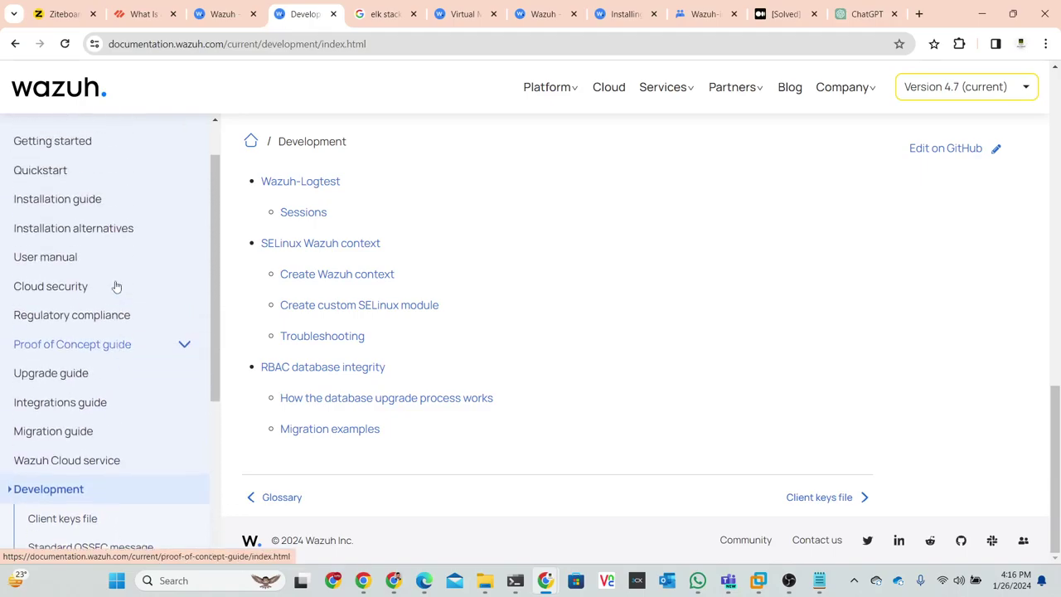
left_click(68, 236)
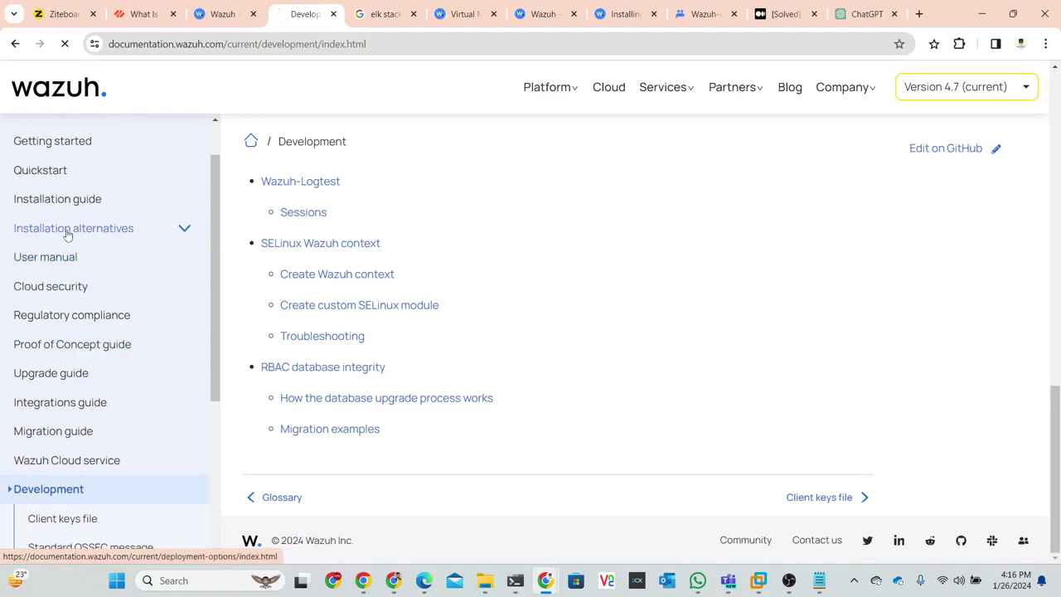
left_click(68, 253)
scroll(67, 254, "down", 2)
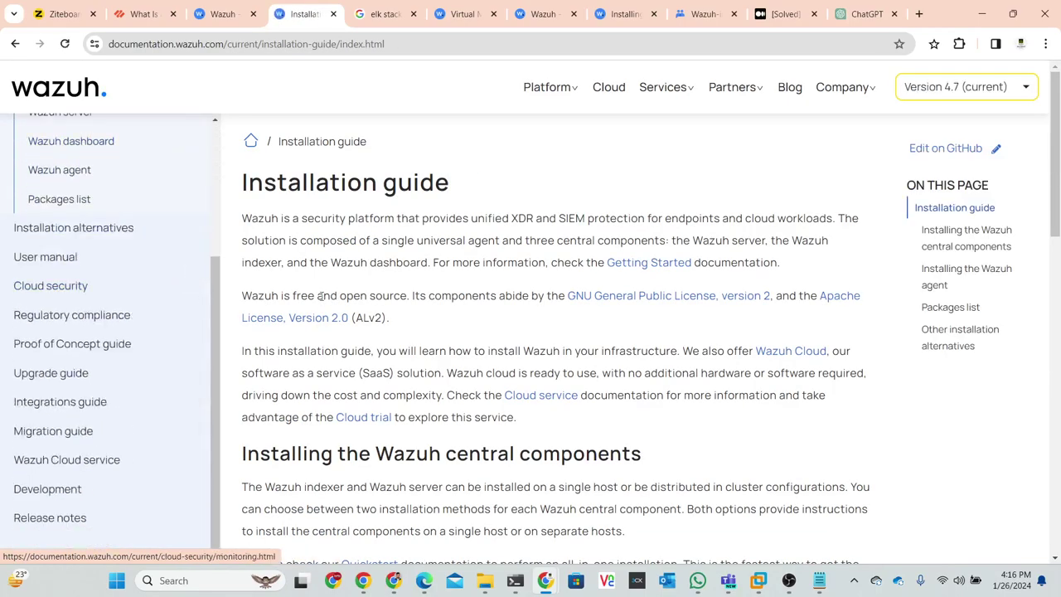
scroll(322, 297, "down", 10)
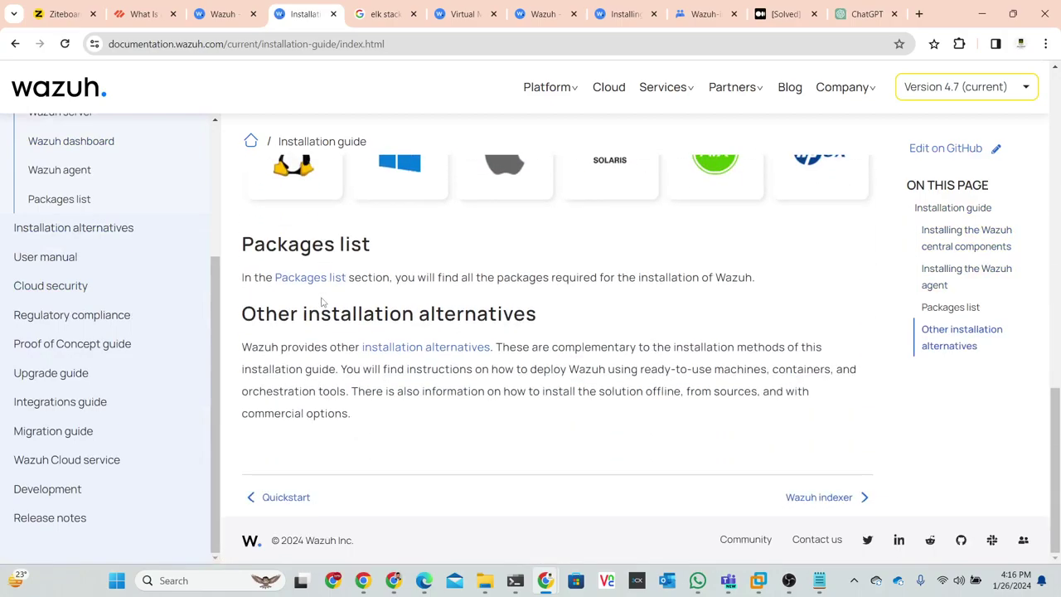
scroll(513, 402, "up", 5)
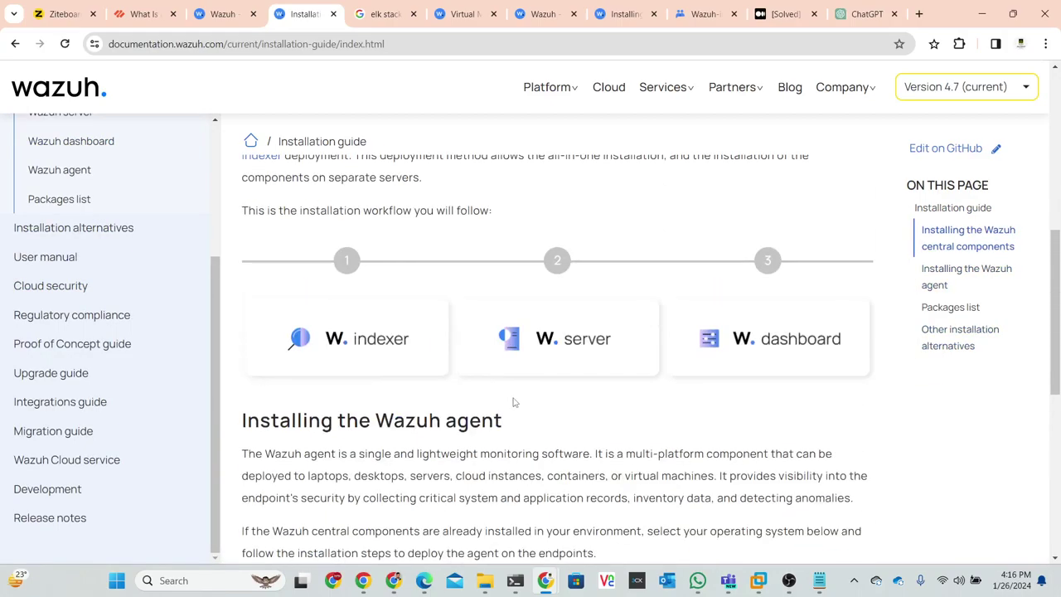
scroll(513, 402, "up", 6)
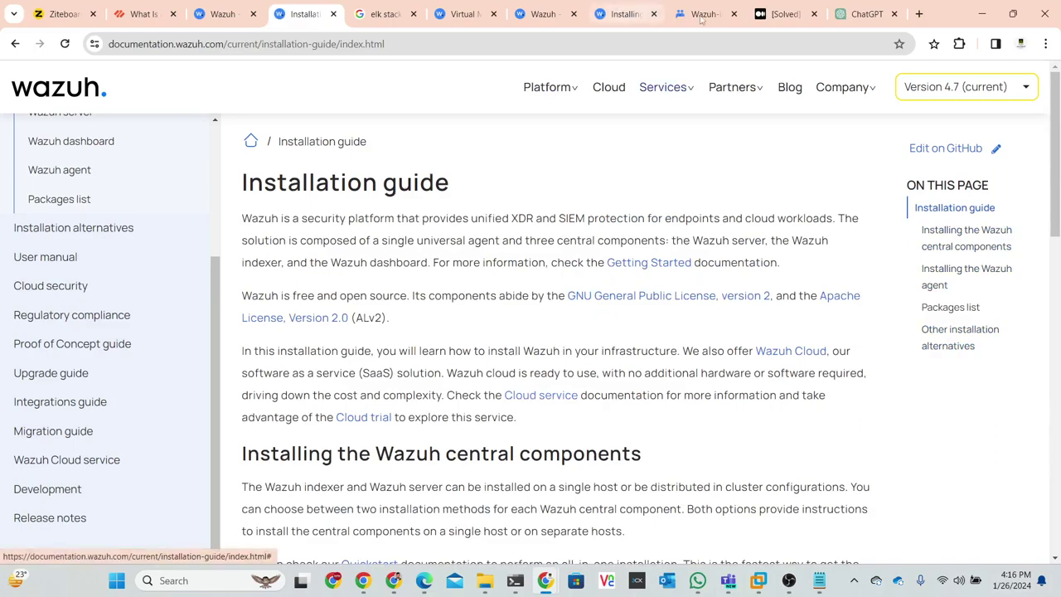
- Search Google for 'wazuh architecture' in a new tab
left_click(918, 13)
left_click(738, 37)
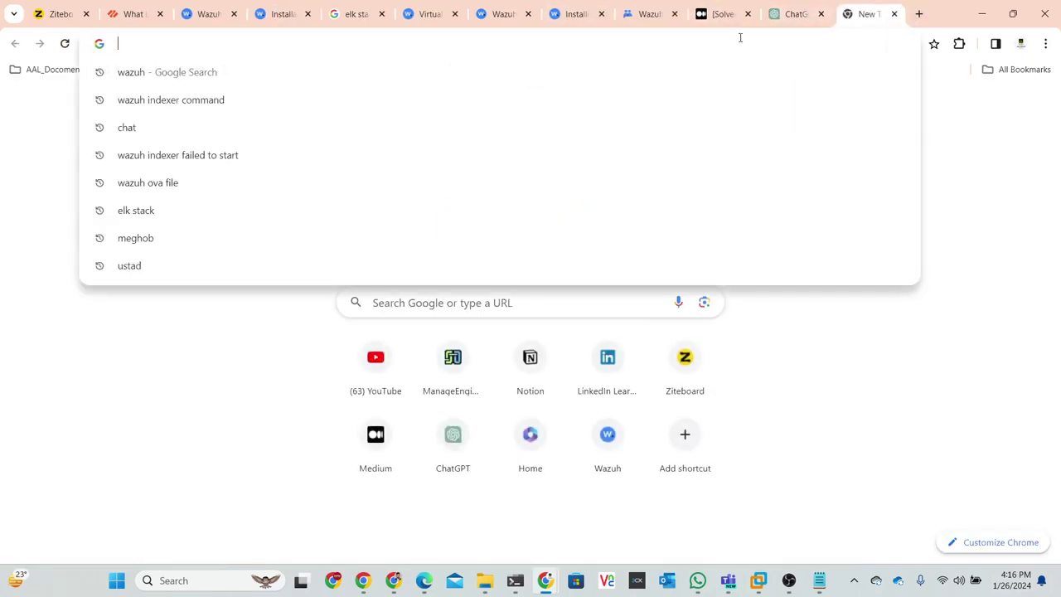
type("wazu")
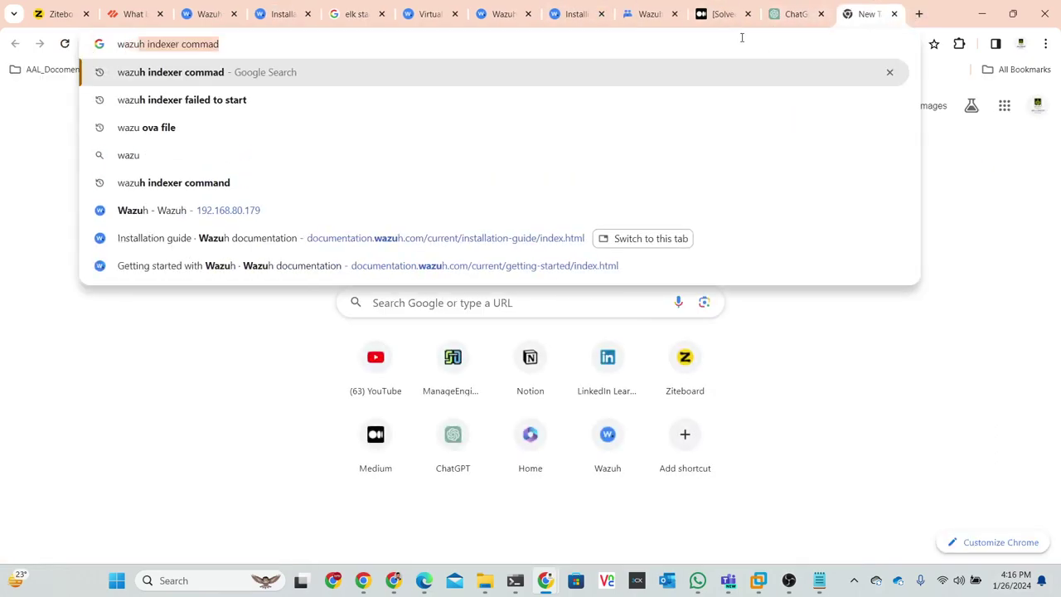
type("h ar")
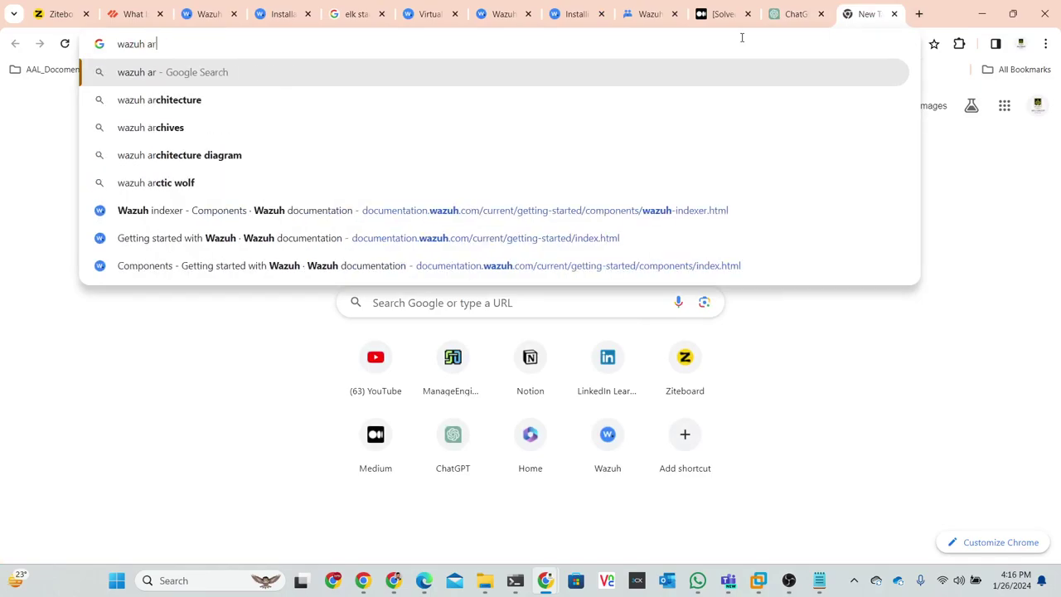
left_click(212, 104)
- Open the Wazuh Architecture documentation result, then return to the Wazuh dashboard tab
left_click(211, 237)
scroll(324, 277, "down", 6)
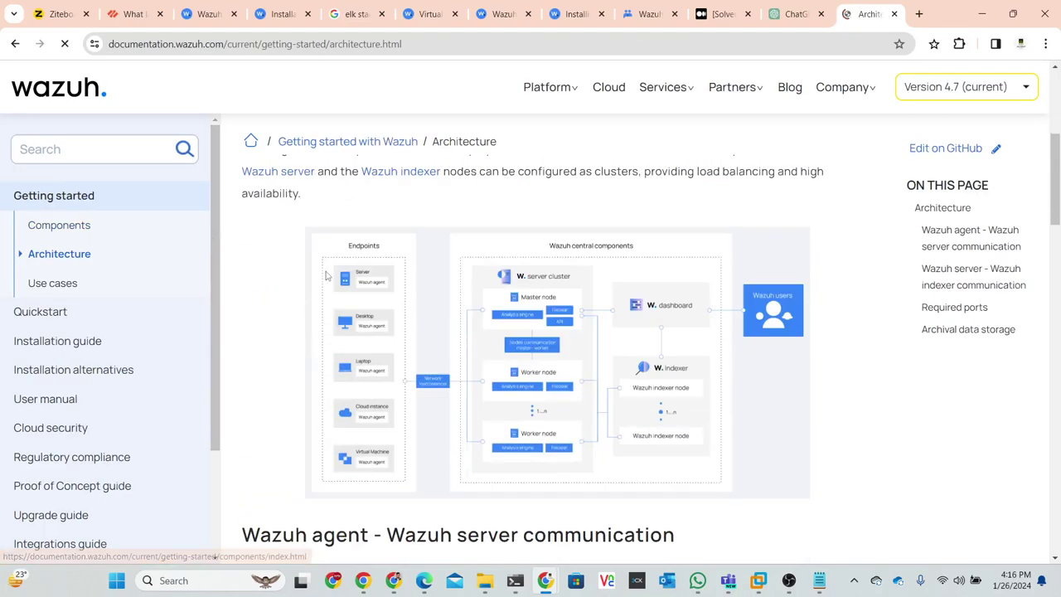
scroll(327, 277, "up", 1)
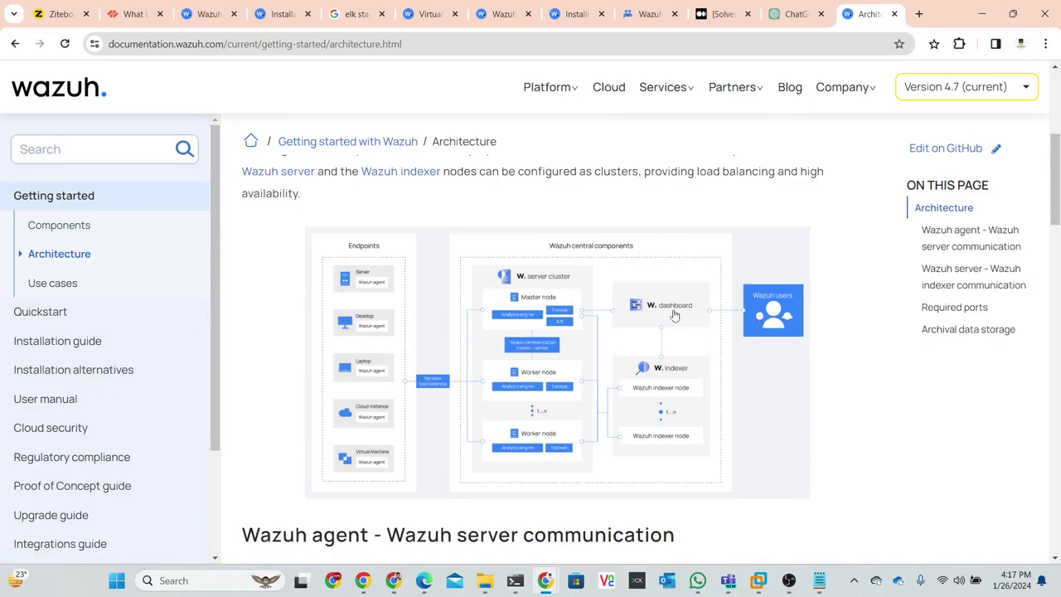
left_click(270, 14)
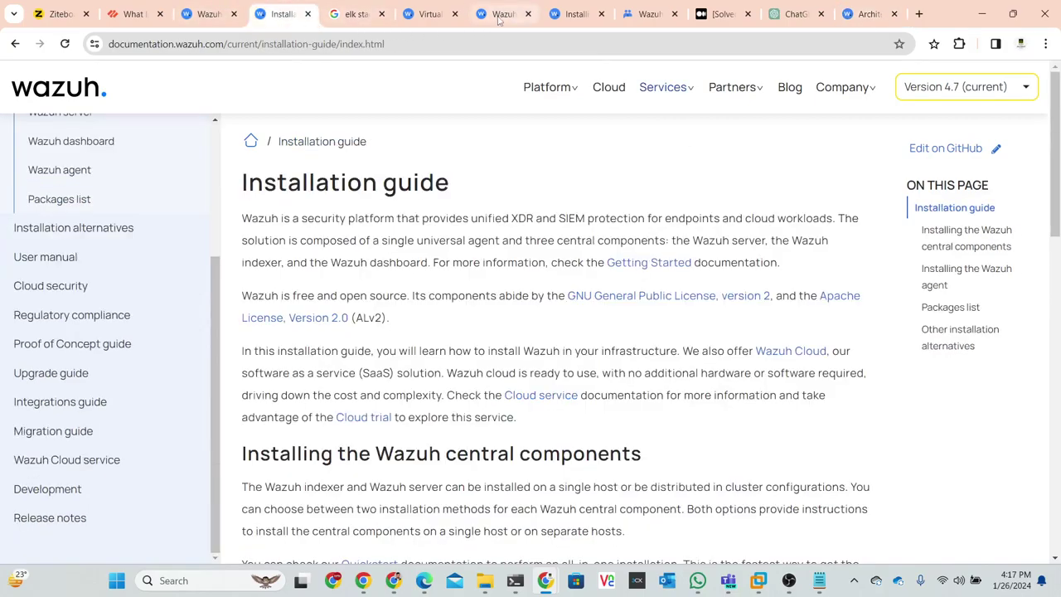
left_click(500, 14)
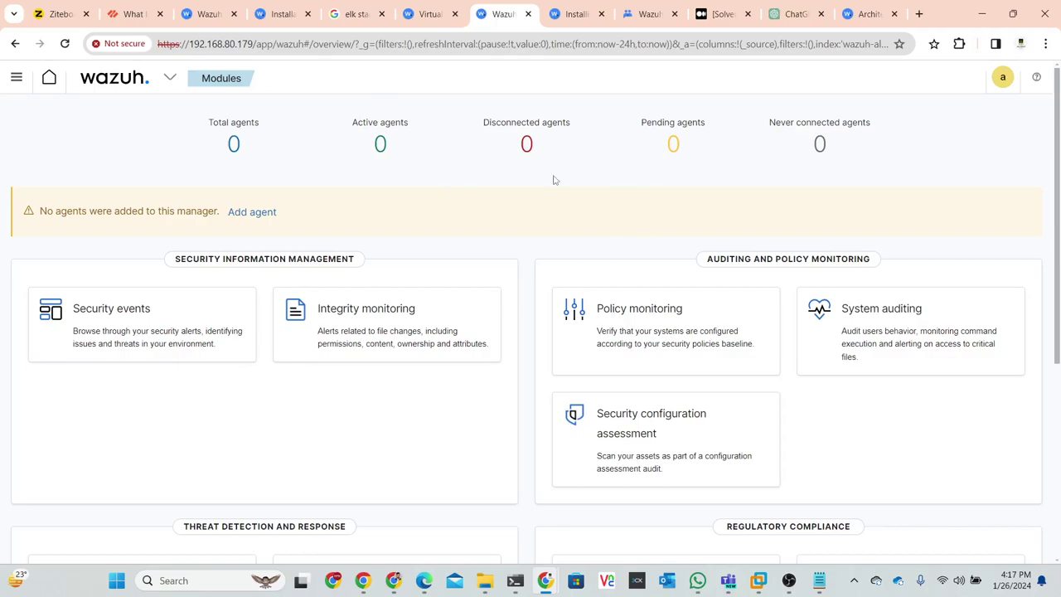
- Close the wazuh.com homepage tab
left_click(281, 14)
left_click(217, 14)
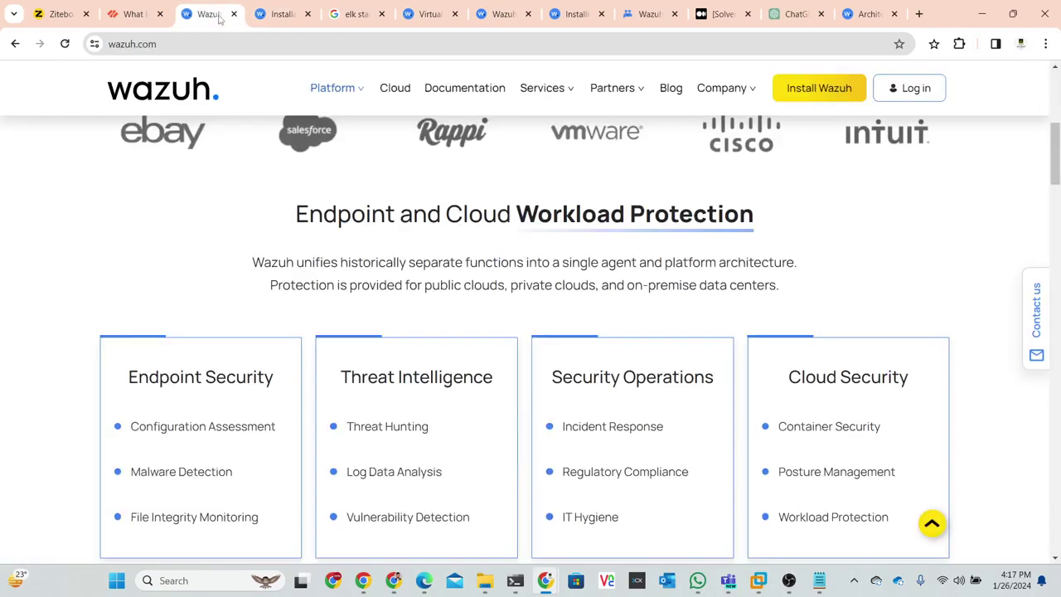
left_click(233, 14)
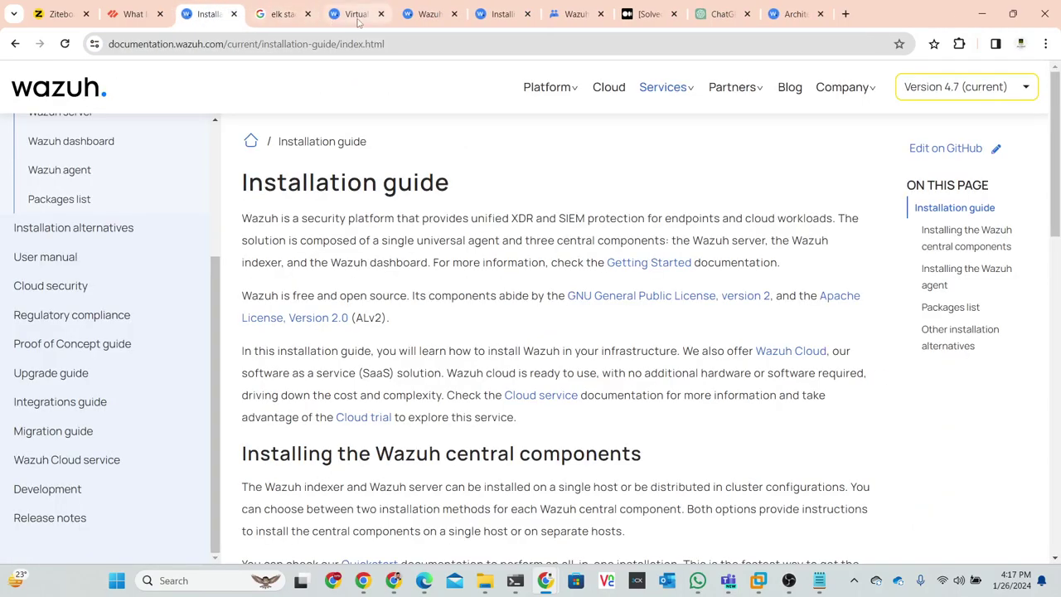
left_click(357, 15)
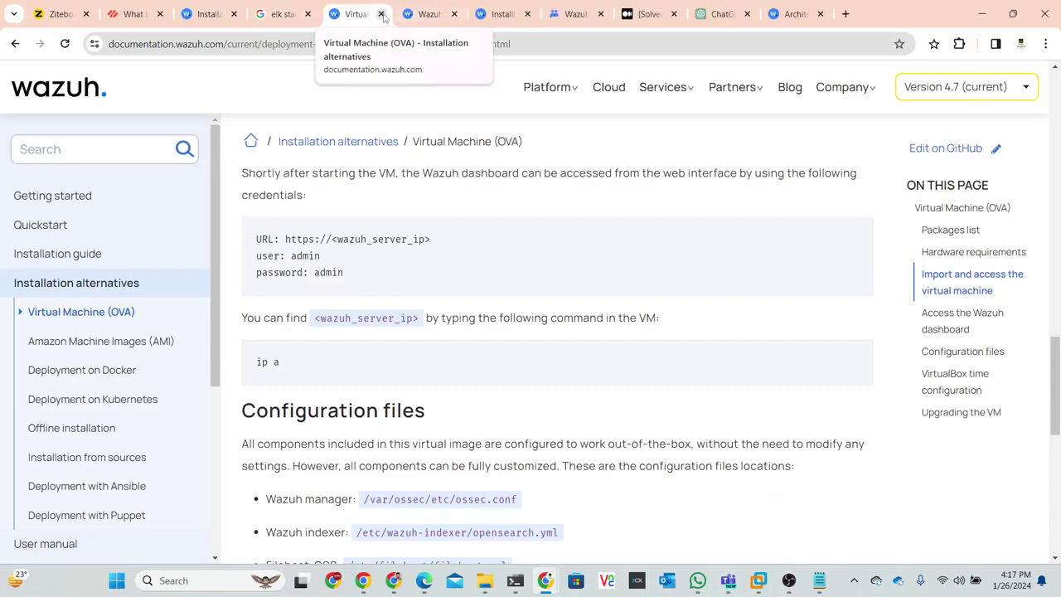
left_click(459, 21)
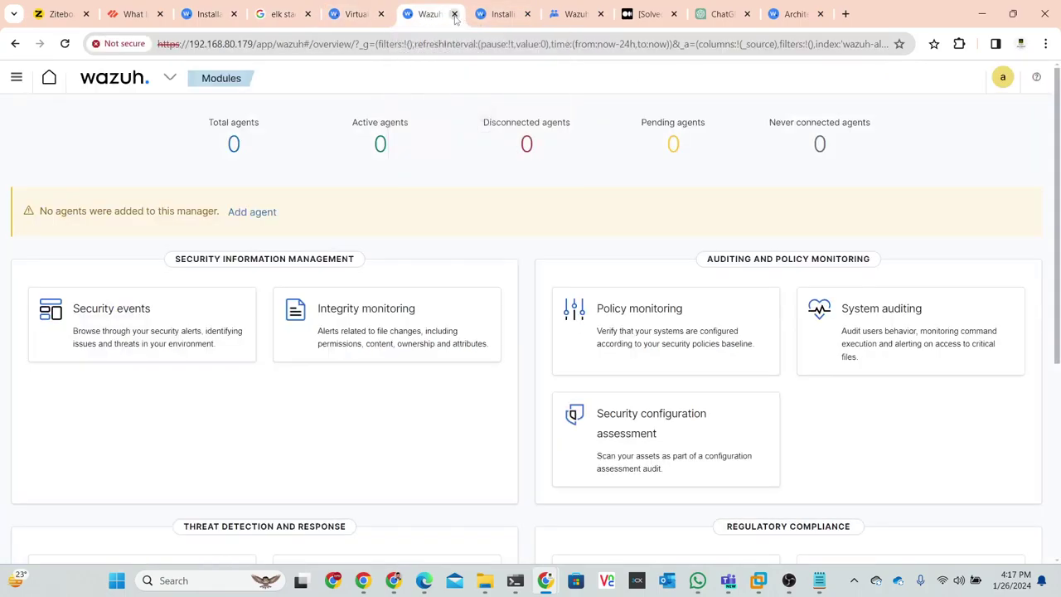
- Close the indexer installation docs, Google Groups, Solved and ChatGPT tabs
left_click(521, 18)
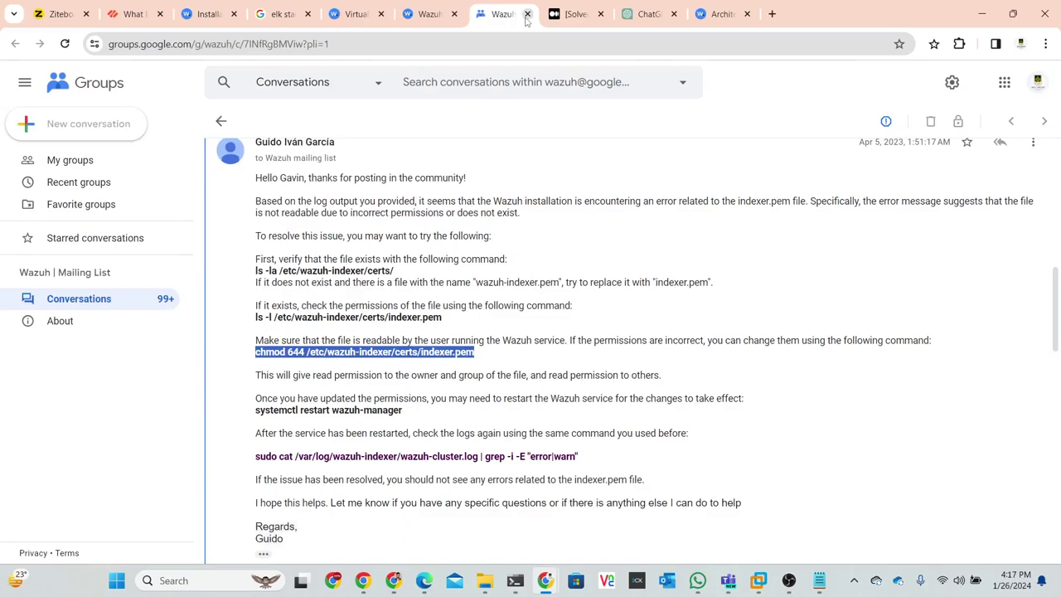
left_click(529, 15)
left_click(528, 15)
left_click(529, 15)
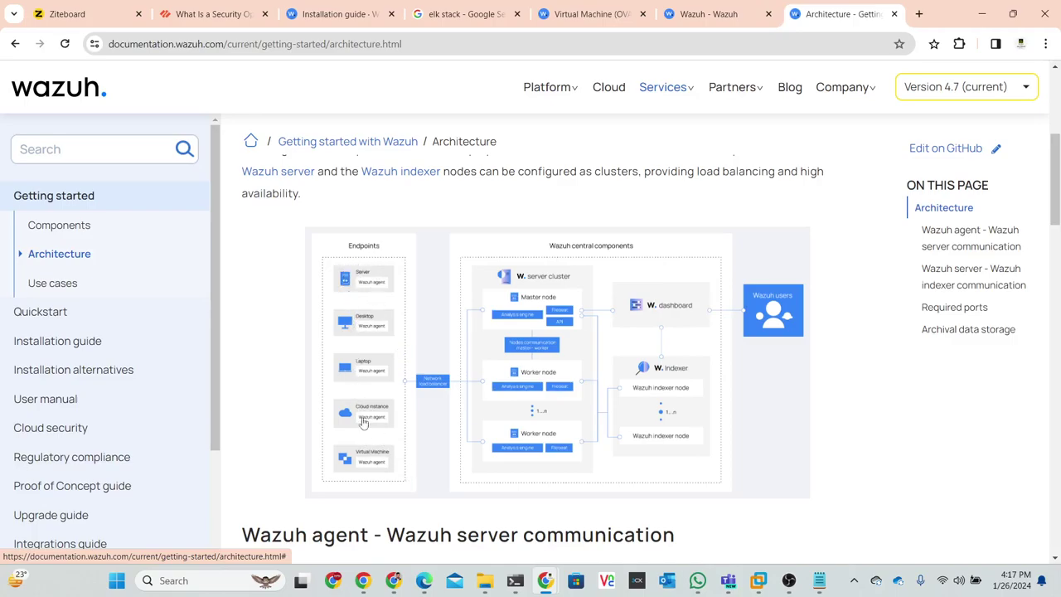
- Look through the remaining tabs and return to the Wazuh dashboard modules page
left_click(350, 8)
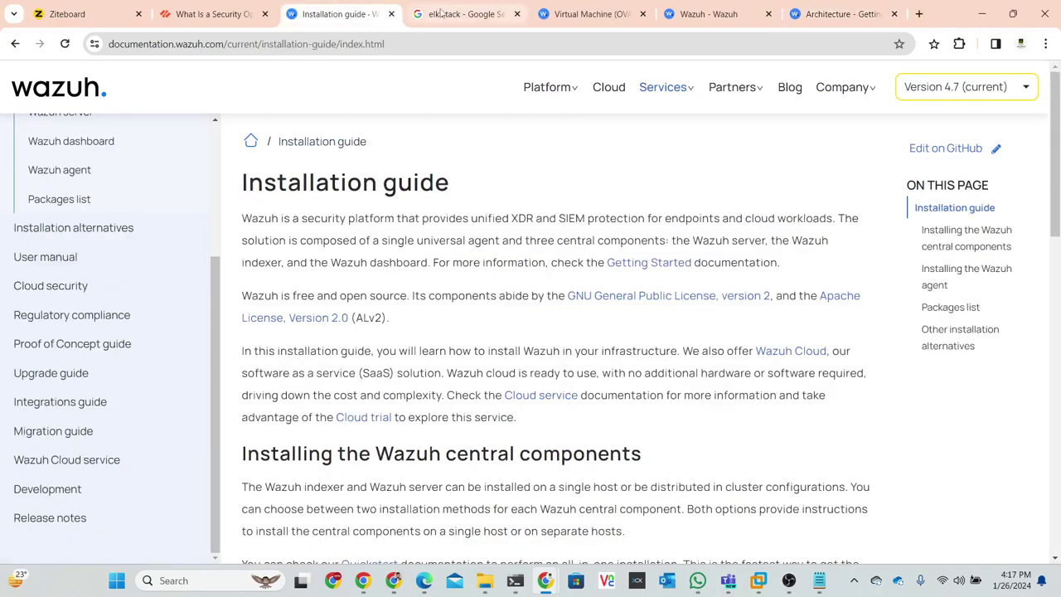
left_click(443, 13)
left_click(594, 12)
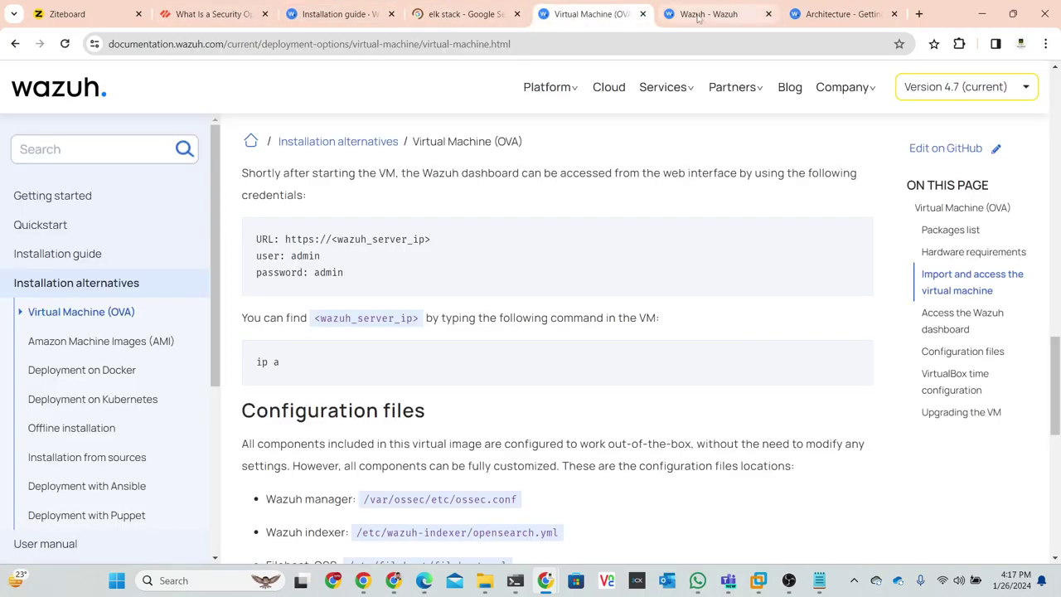
left_click(701, 14)
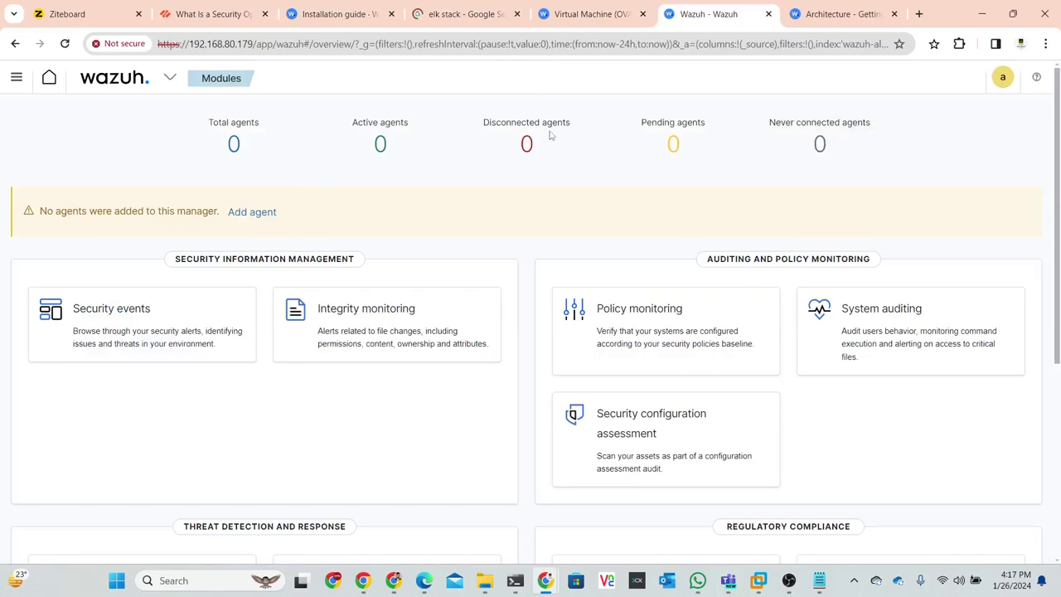
scroll(523, 143, "down", 4)
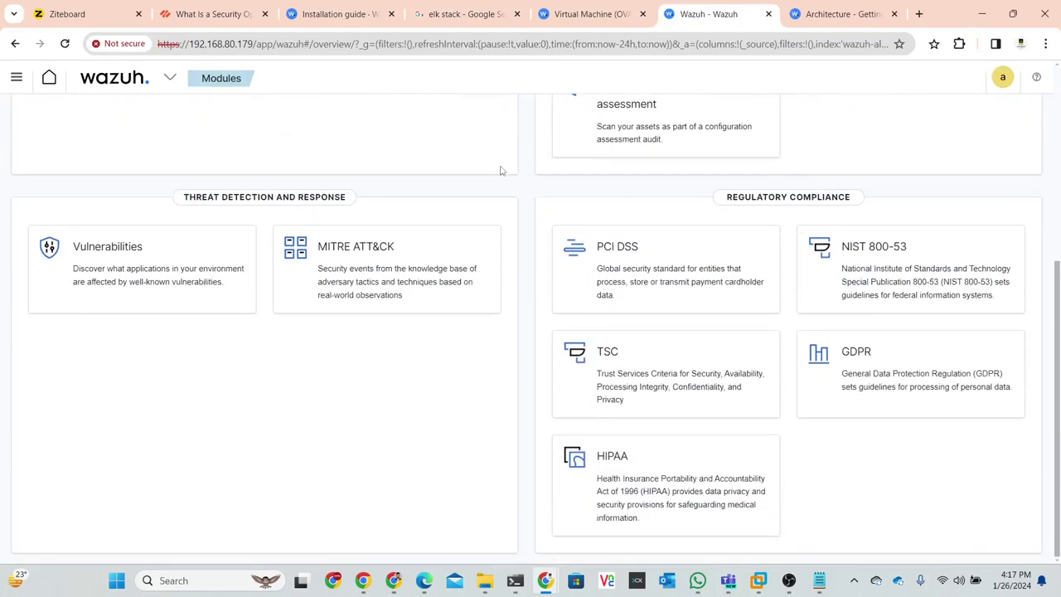
scroll(508, 184, "up", 1)
scroll(510, 192, "up", 4)
scroll(511, 192, "down", 3)
scroll(511, 191, "up", 3)
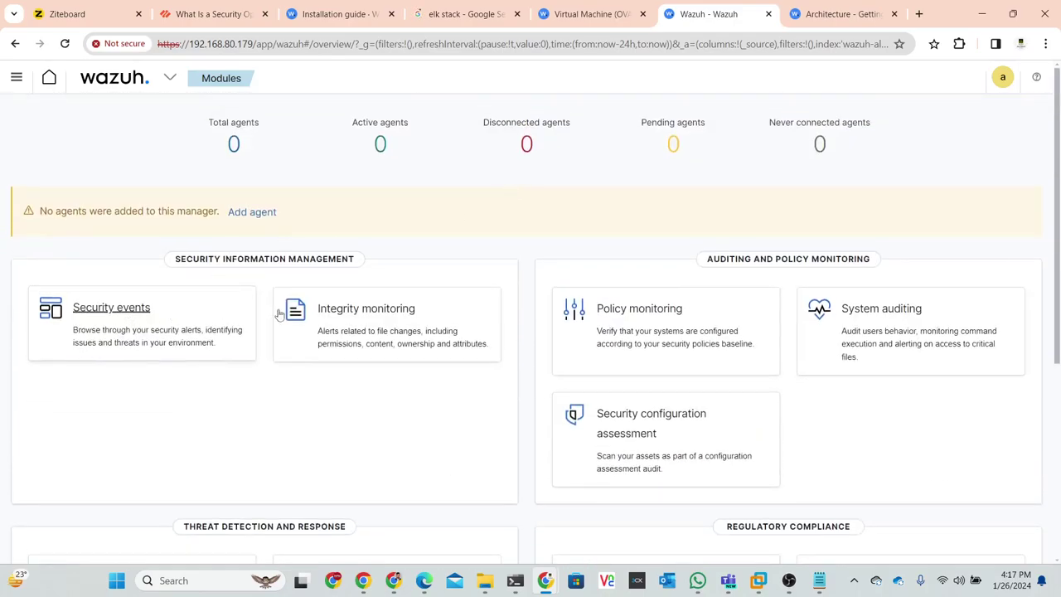
scroll(581, 282, "down", 1)
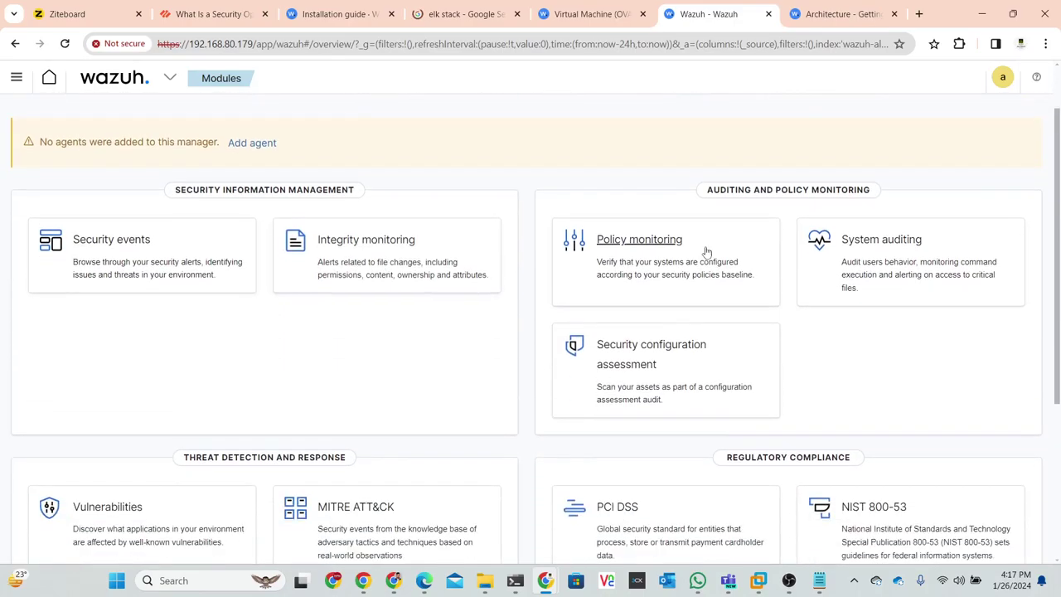
scroll(904, 249, "down", 1)
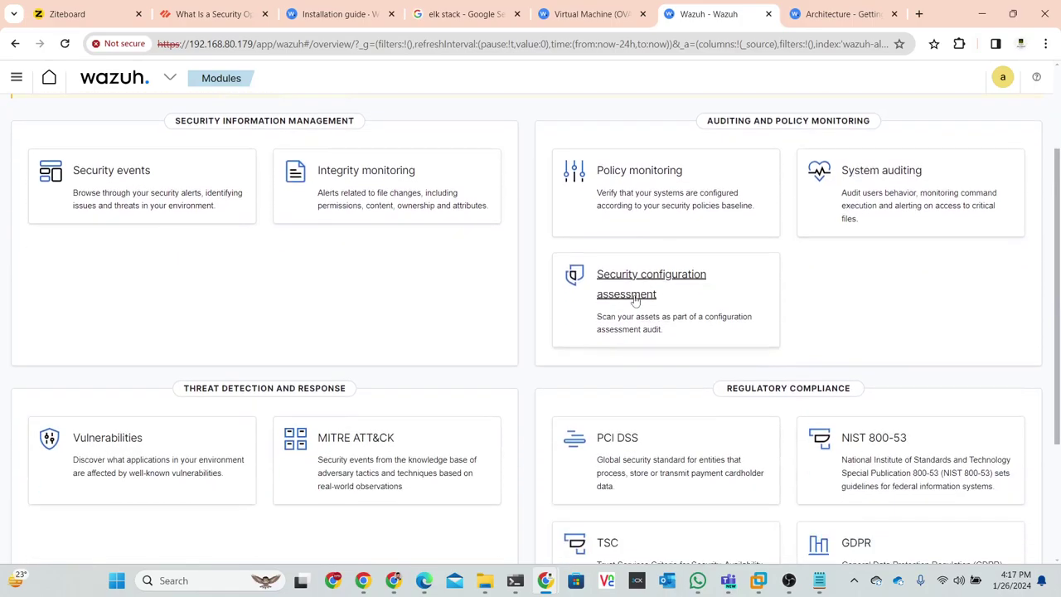
scroll(211, 324, "down", 2)
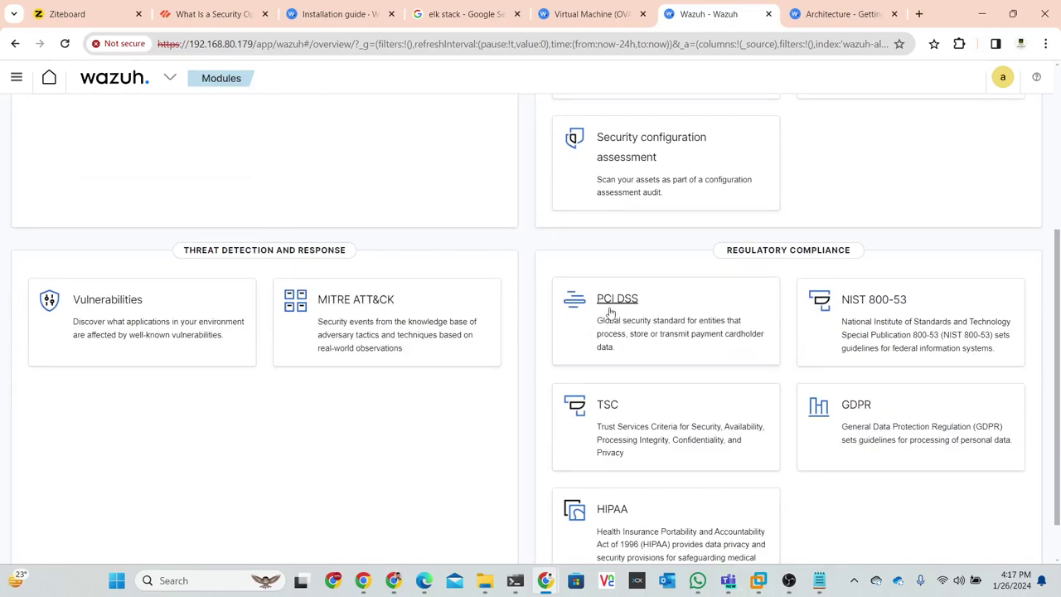
scroll(811, 311, "down", 1)
scroll(792, 392, "up", 5)
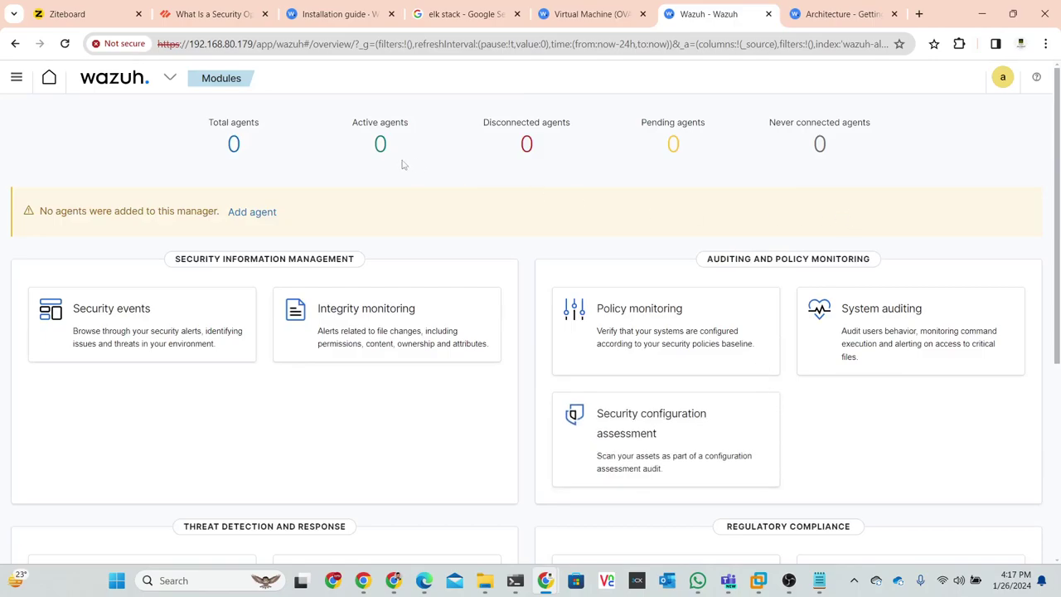
- Open the Add agent deployment page, then switch to the wazuh VM console in VMware Workstation
left_click(264, 213)
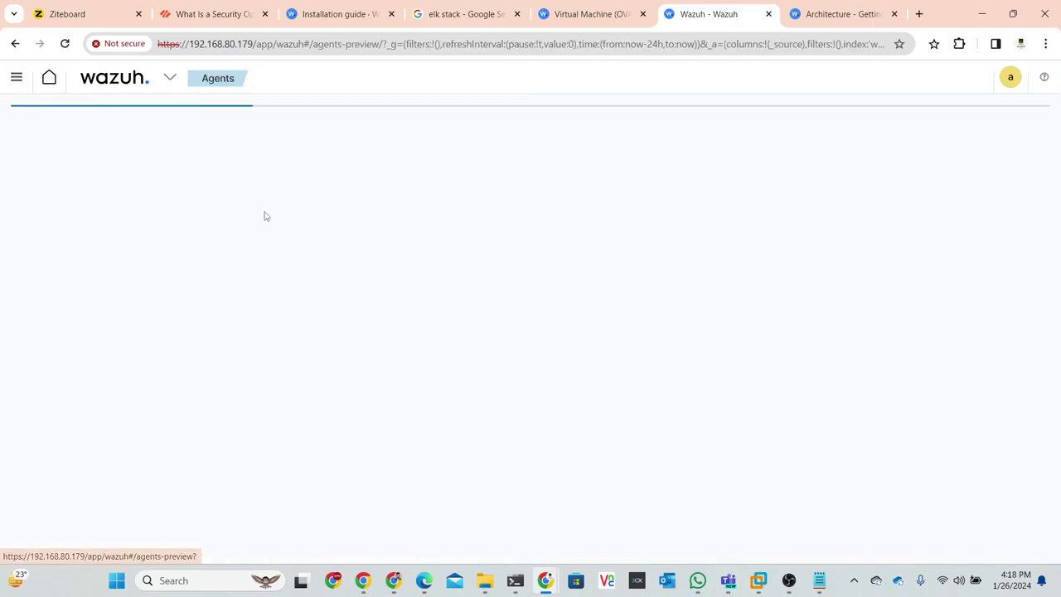
scroll(356, 223, "down", 1)
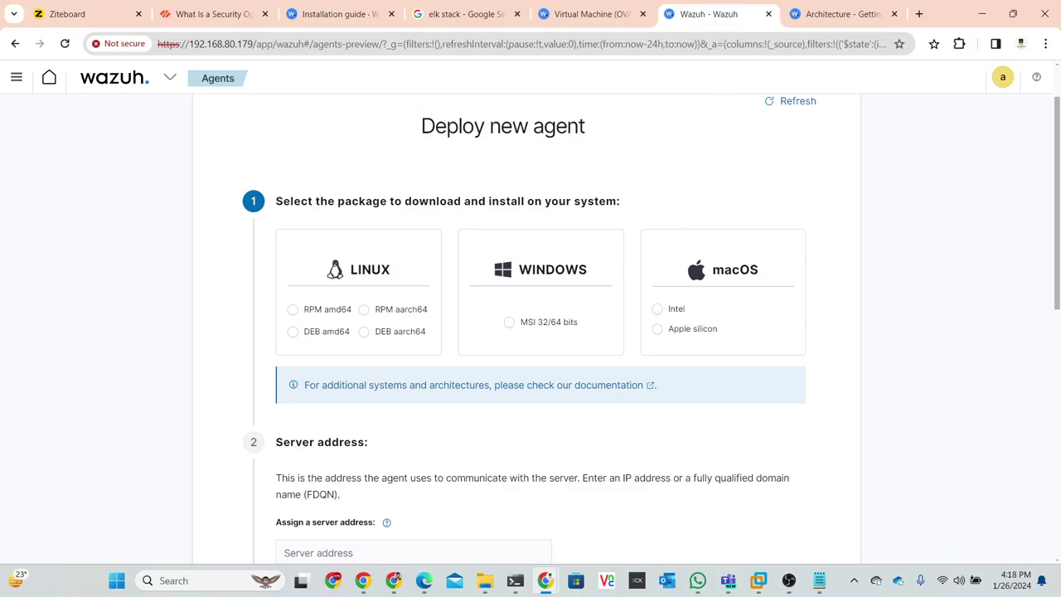
key("alt+Tab")
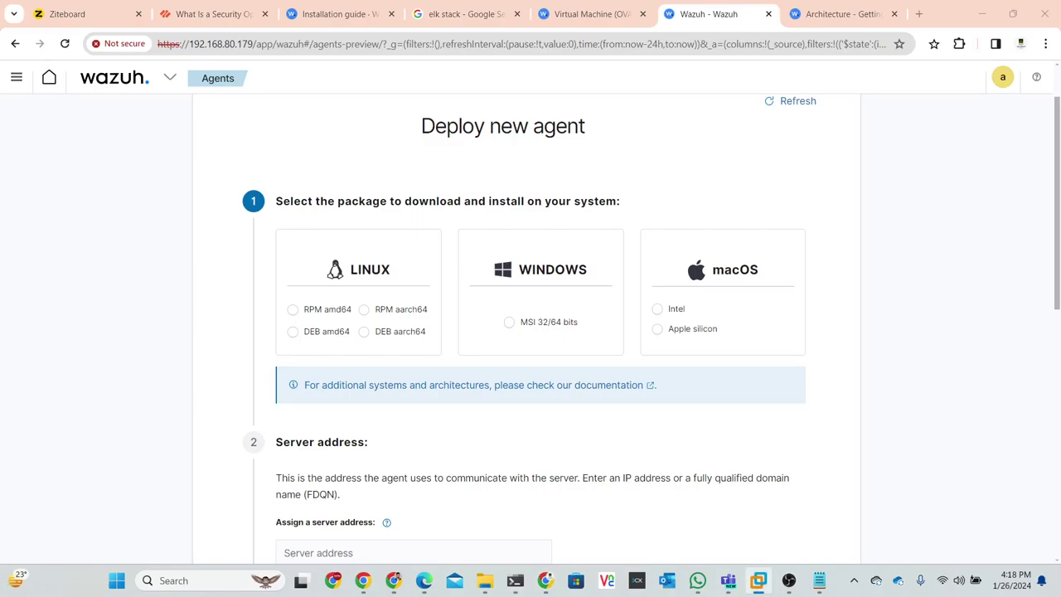
key("alt+Tab")
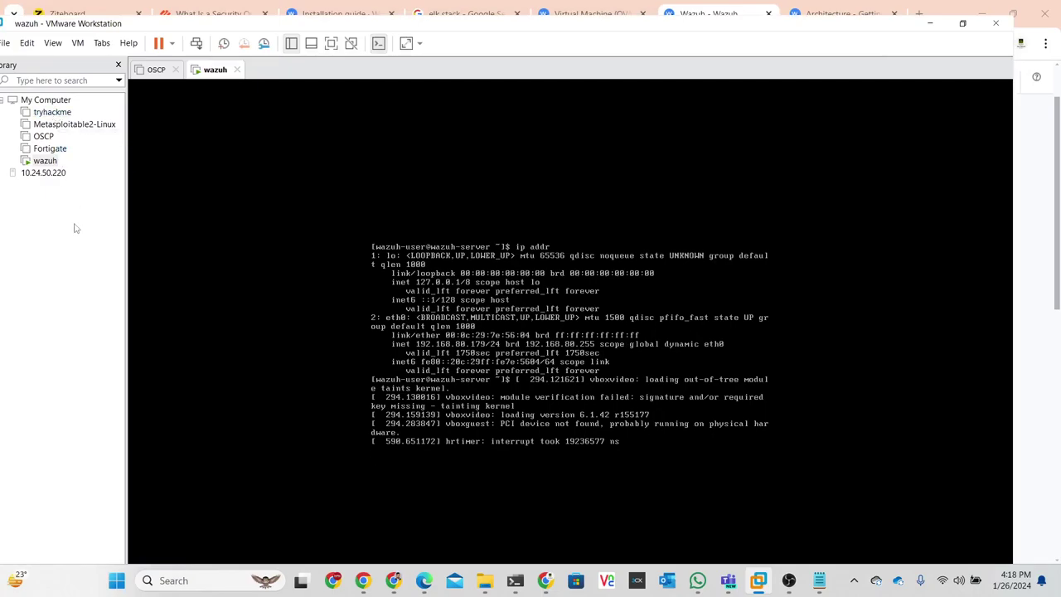
- Power on the tryhackme Kali VM from the VMware Library, then return to Chrome
left_click(48, 113)
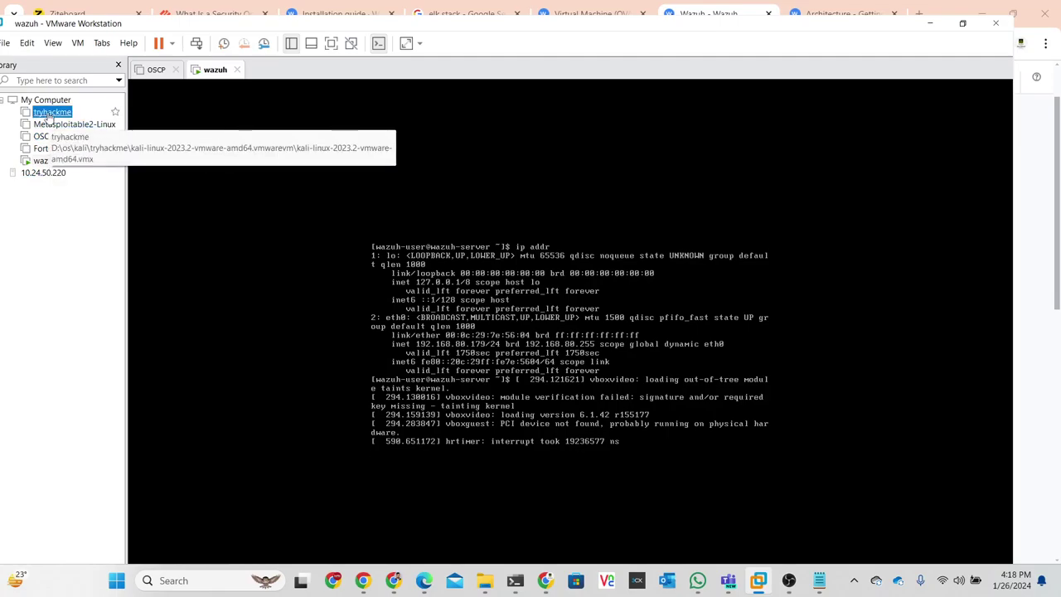
double_click(49, 114)
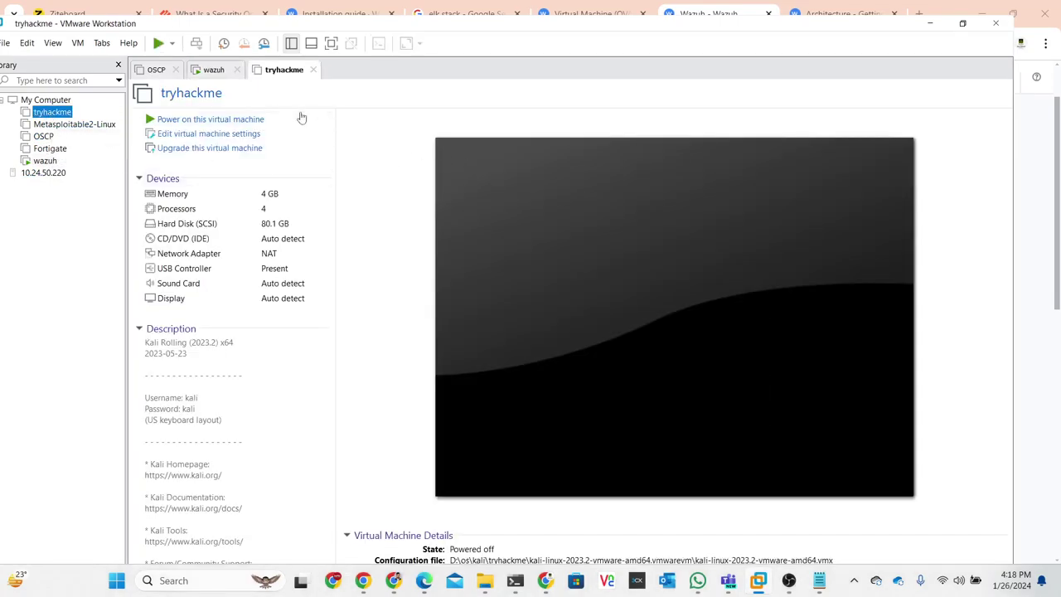
left_click(210, 120)
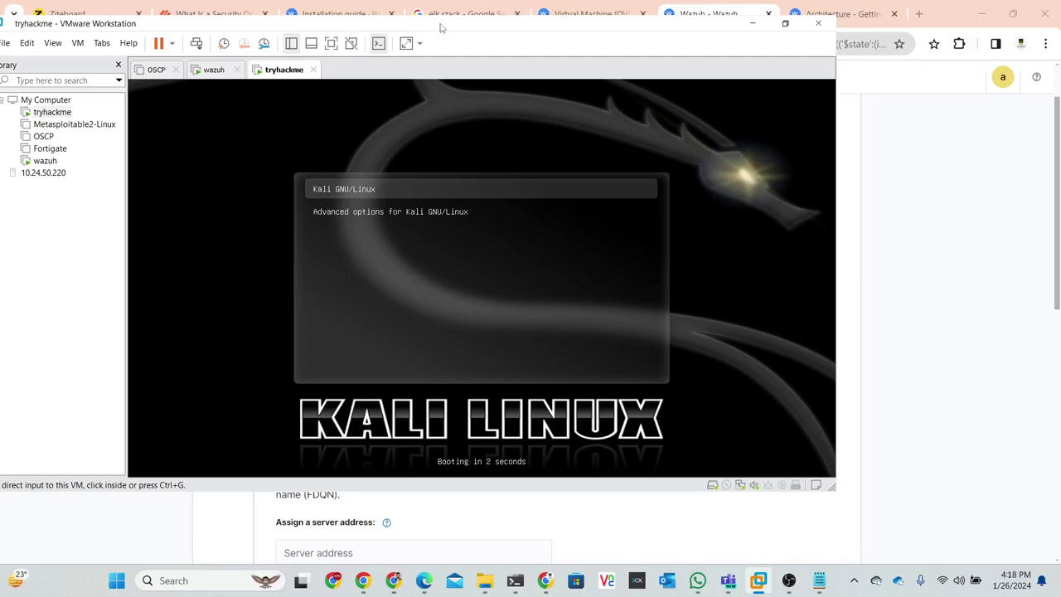
key("alt+Tab")
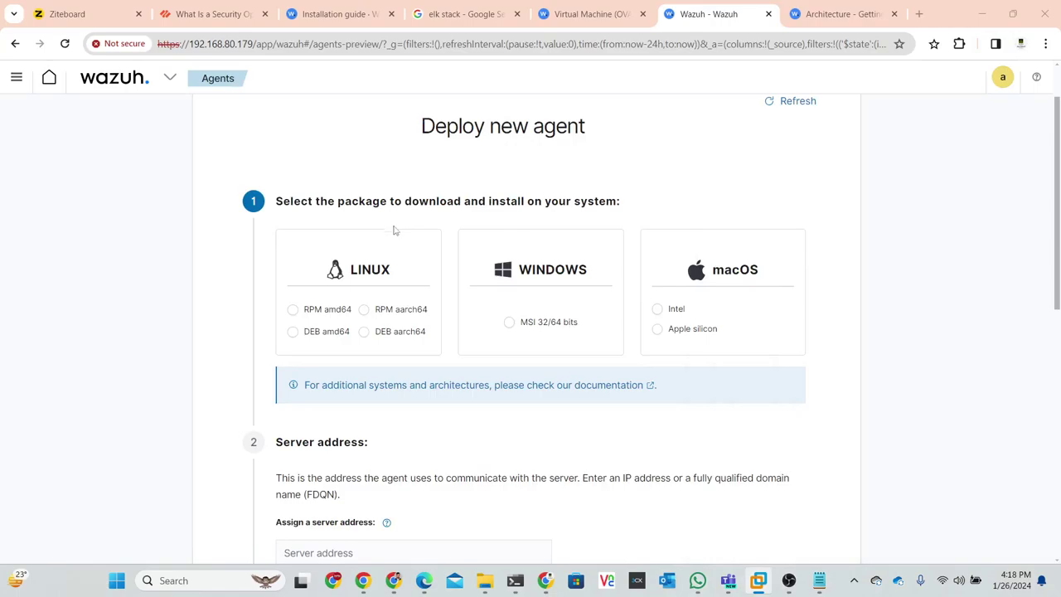
- Enter the server address 192.168.80.179 in the Deploy new agent form
scroll(394, 225, "down", 2)
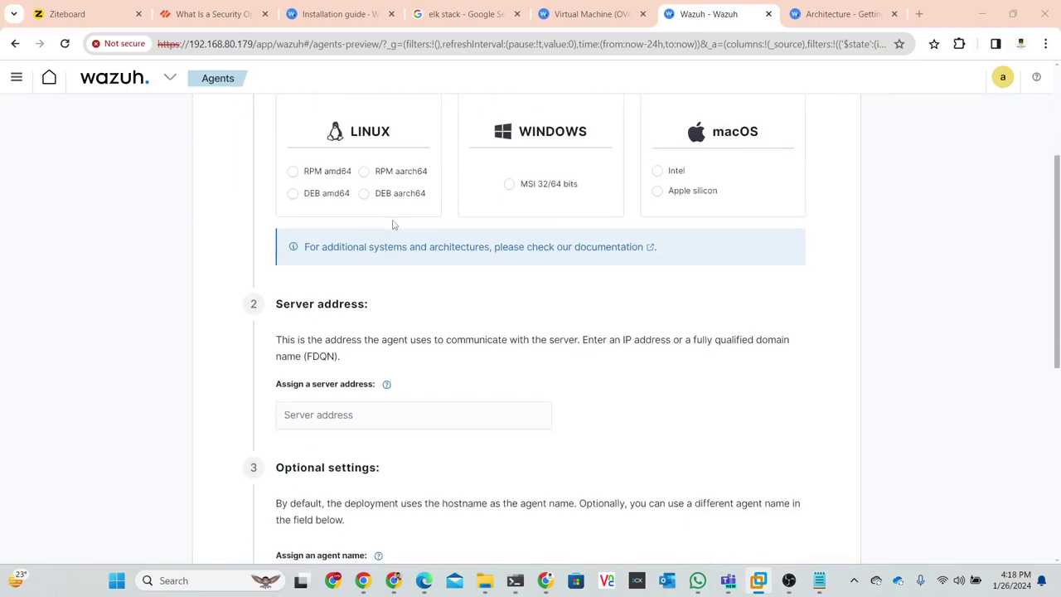
scroll(394, 225, "down", 5)
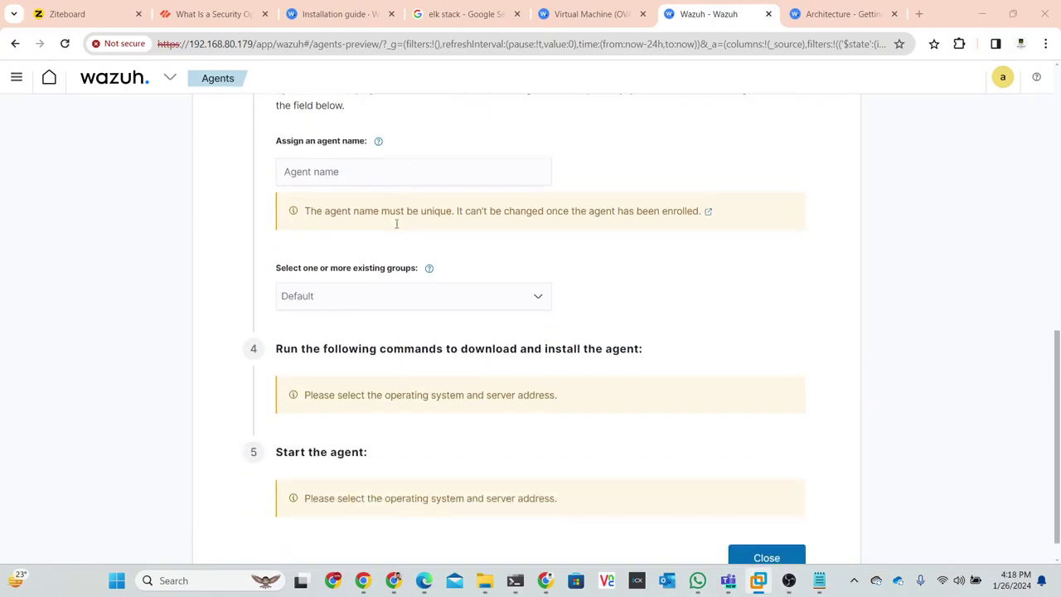
scroll(396, 224, "up", 8)
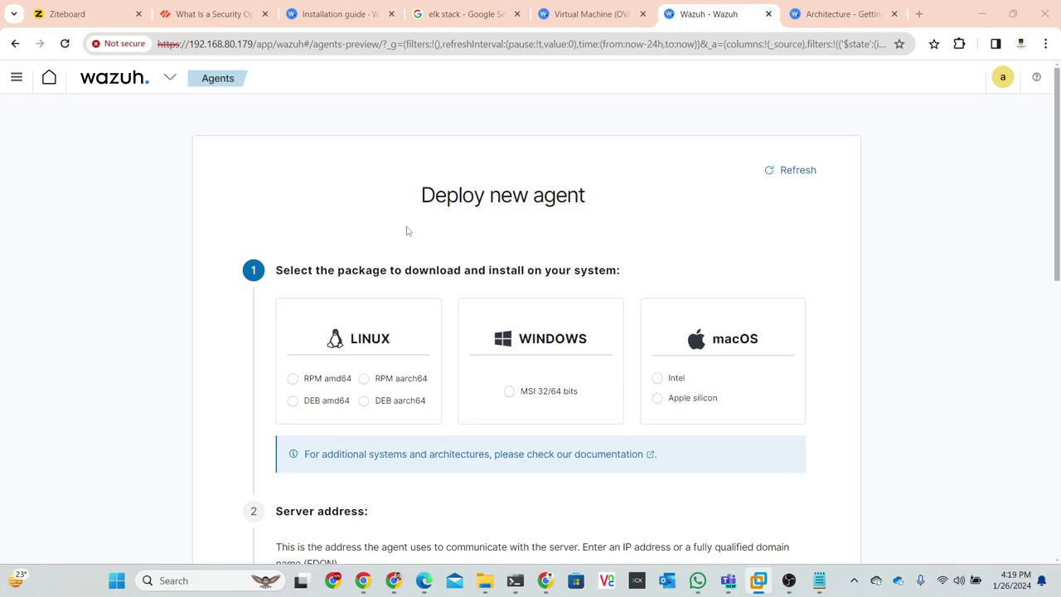
scroll(406, 230, "down", 2)
scroll(406, 231, "down", 2)
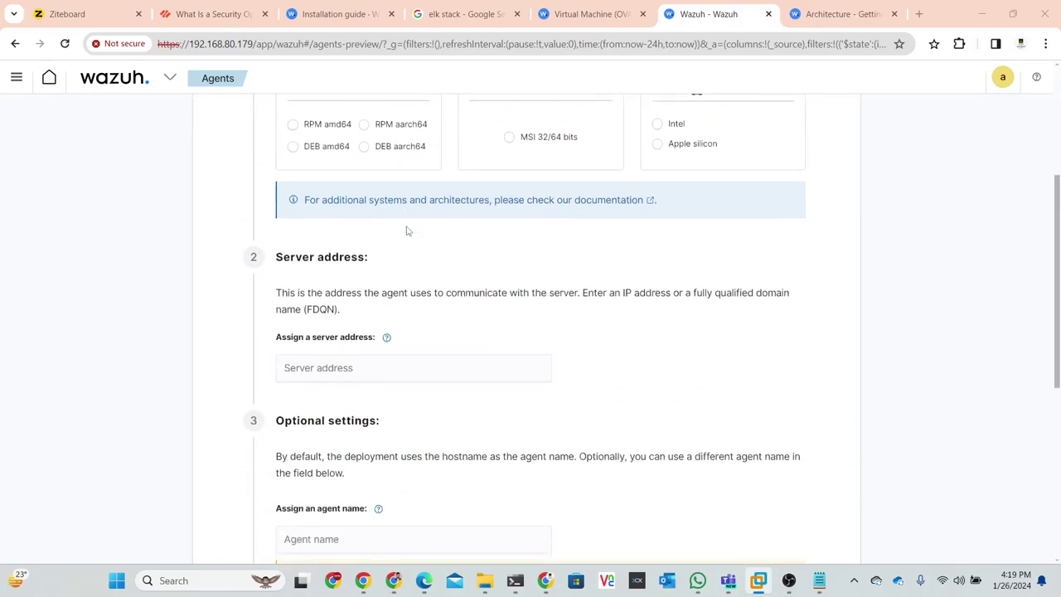
left_click(367, 345)
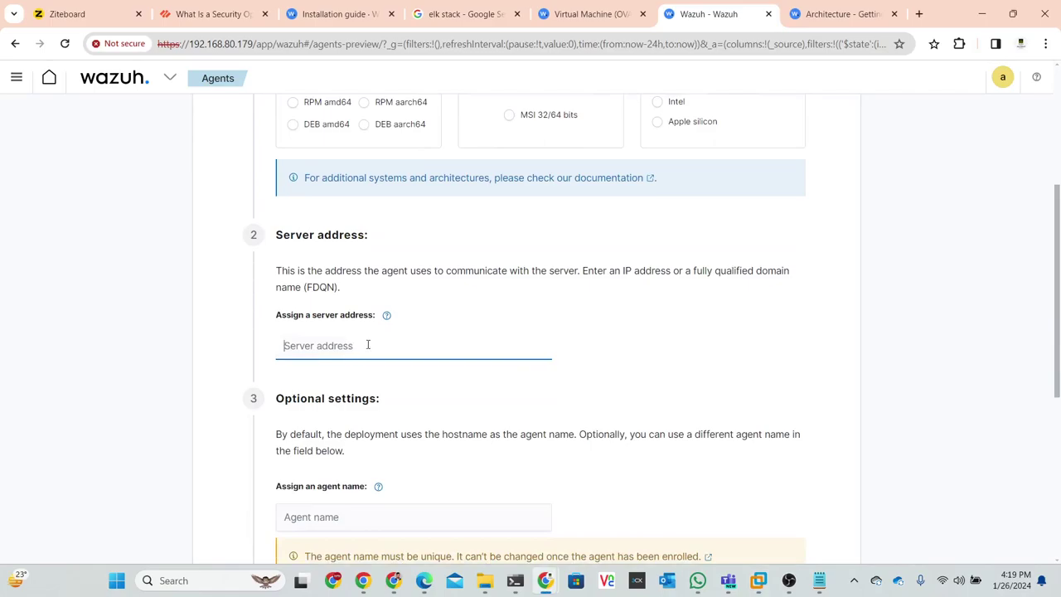
type("192.168.80179")
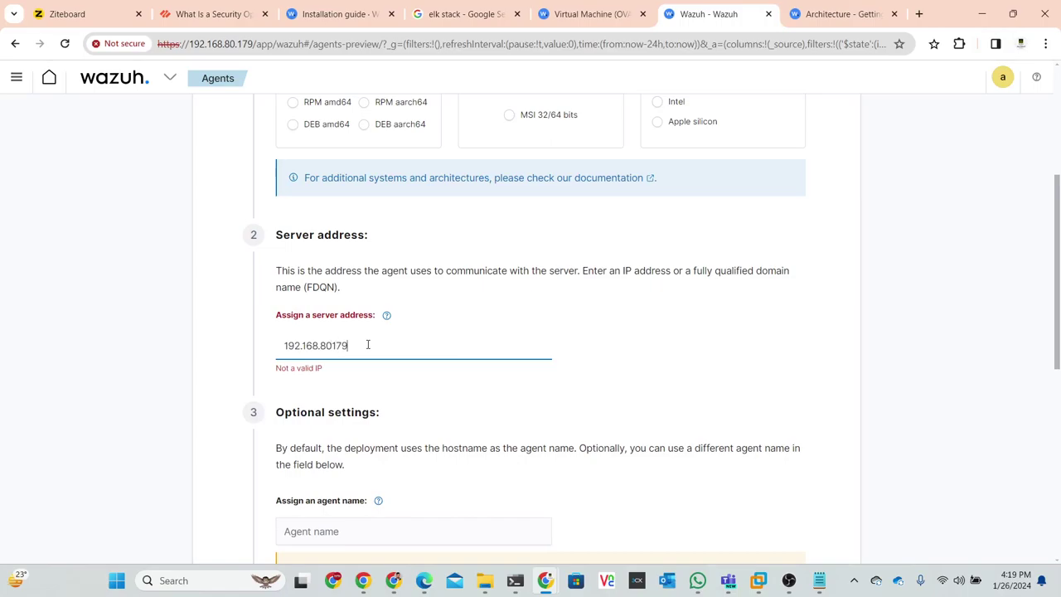
scroll(239, 342, "down", 3)
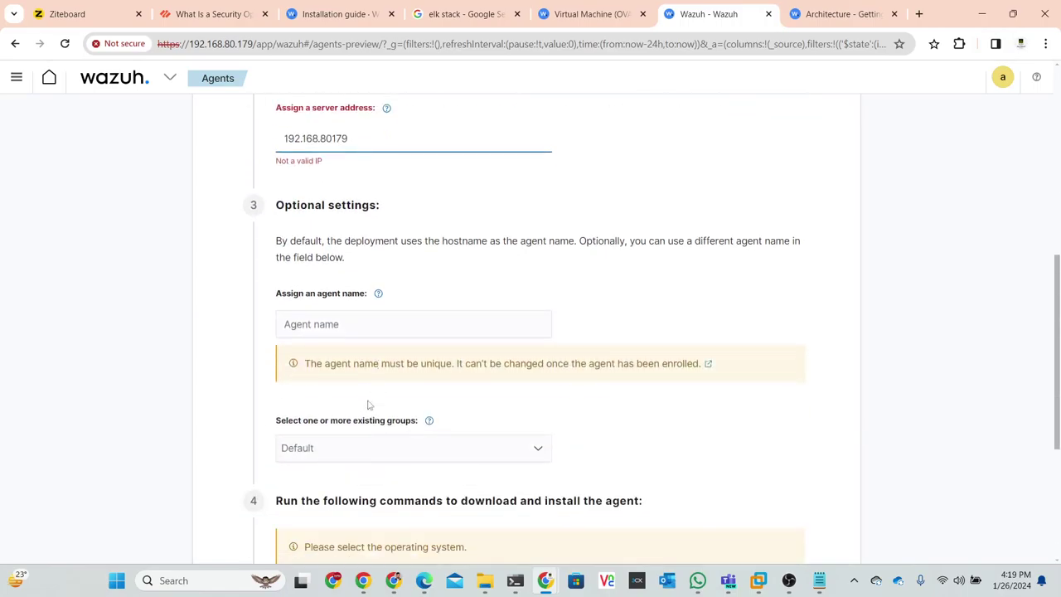
- Fix the server address by adding the missing dot between 80 and 179
left_click(344, 319)
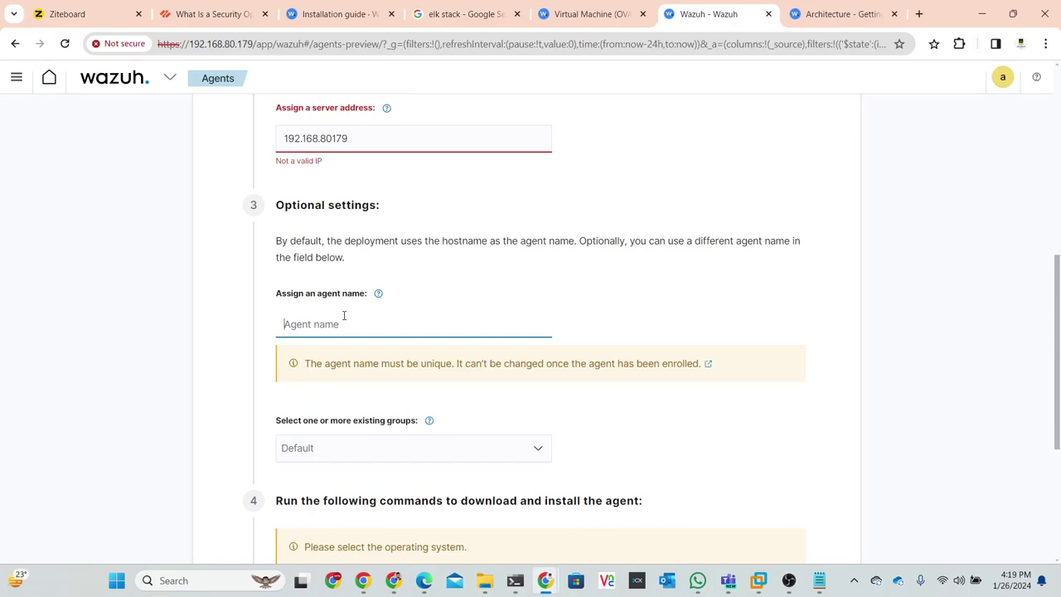
scroll(344, 315, "up", 1)
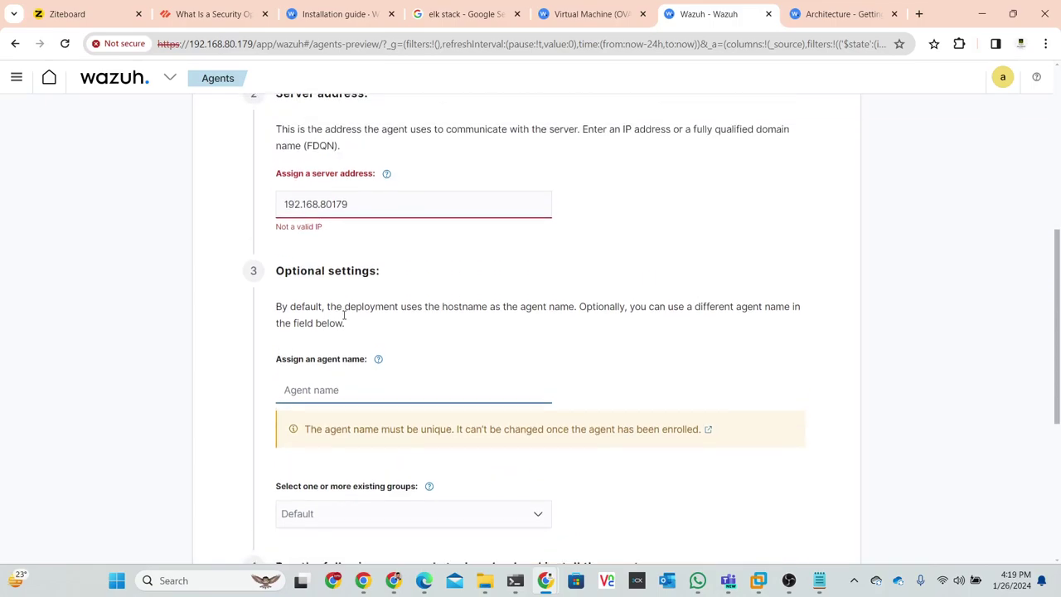
left_click(334, 207)
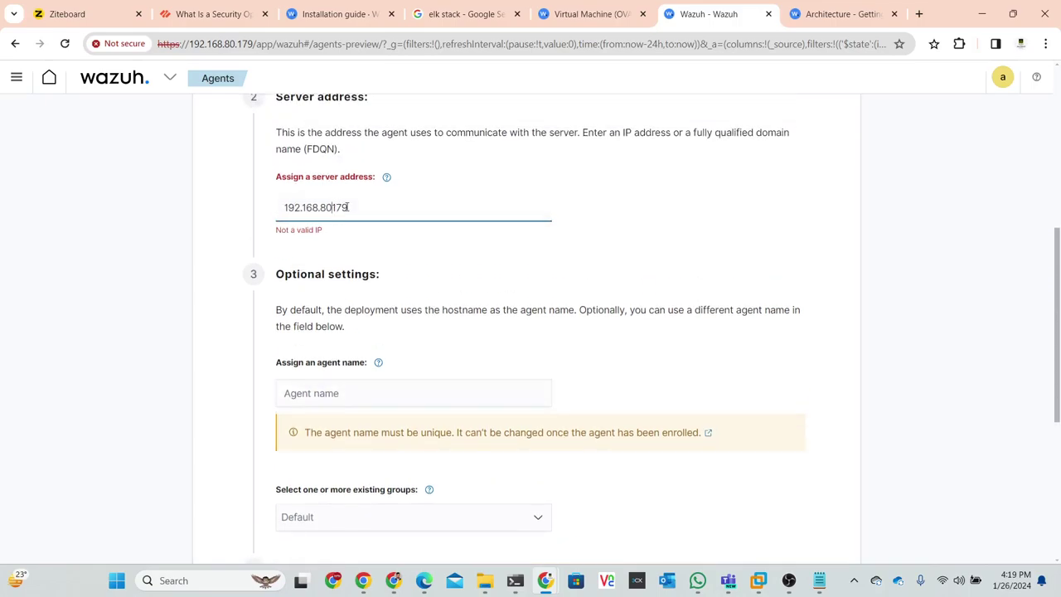
type(".")
scroll(390, 159, "down", 3)
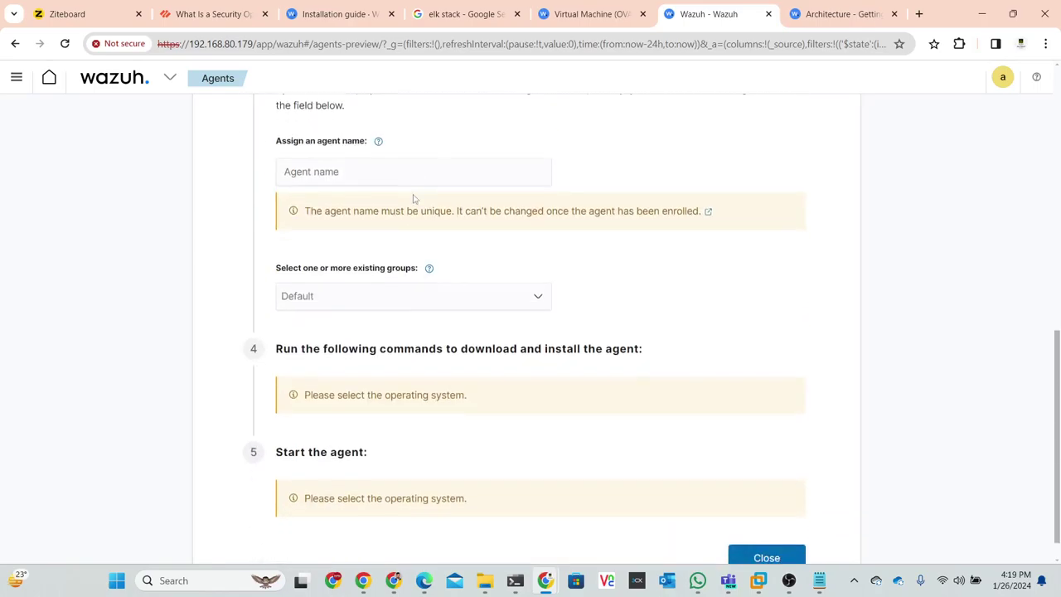
scroll(395, 240, "up", 1)
- Assign the new agent to the default group
left_click(372, 242)
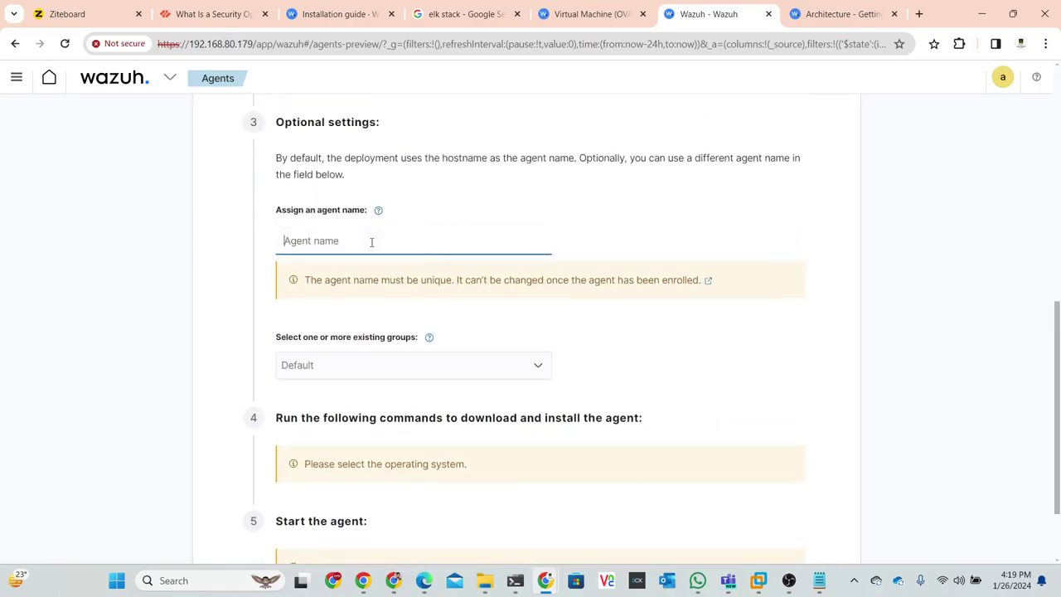
scroll(373, 249, "down", 1)
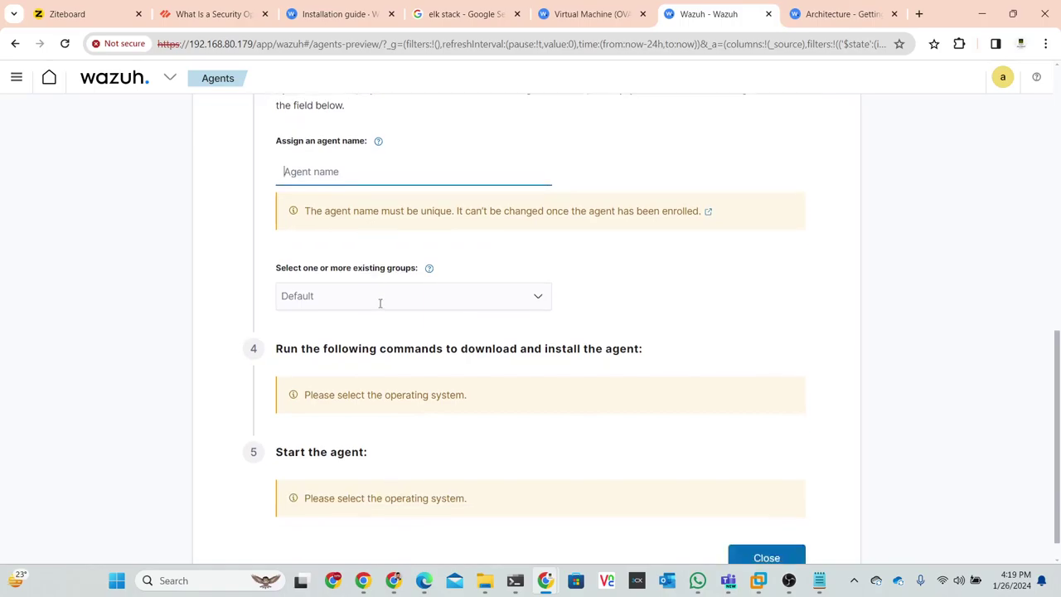
left_click(379, 304)
left_click(296, 320)
left_click(427, 250)
scroll(427, 250, "down", 1)
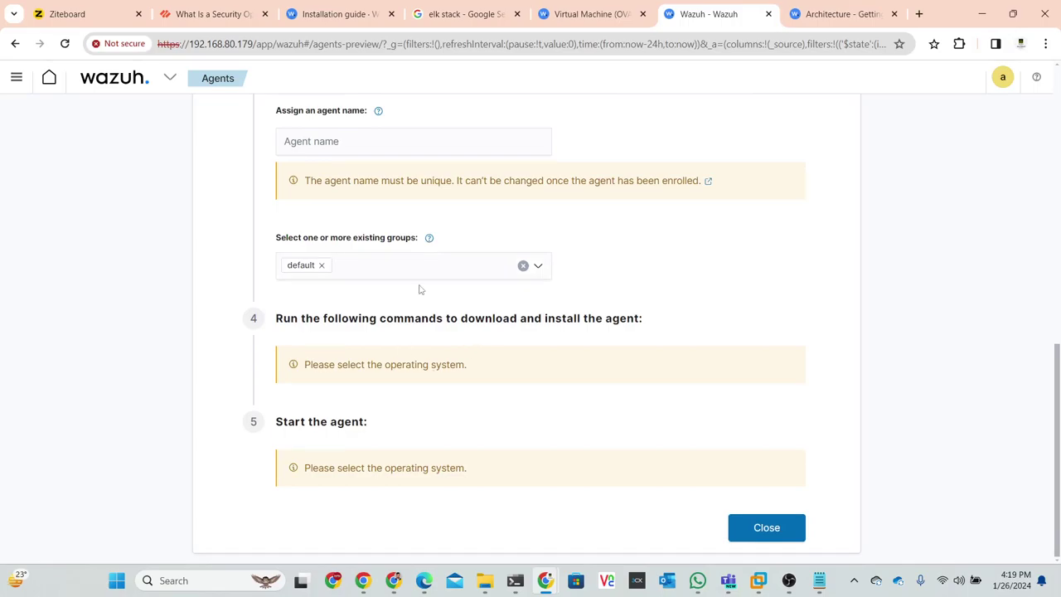
scroll(419, 290, "up", 7)
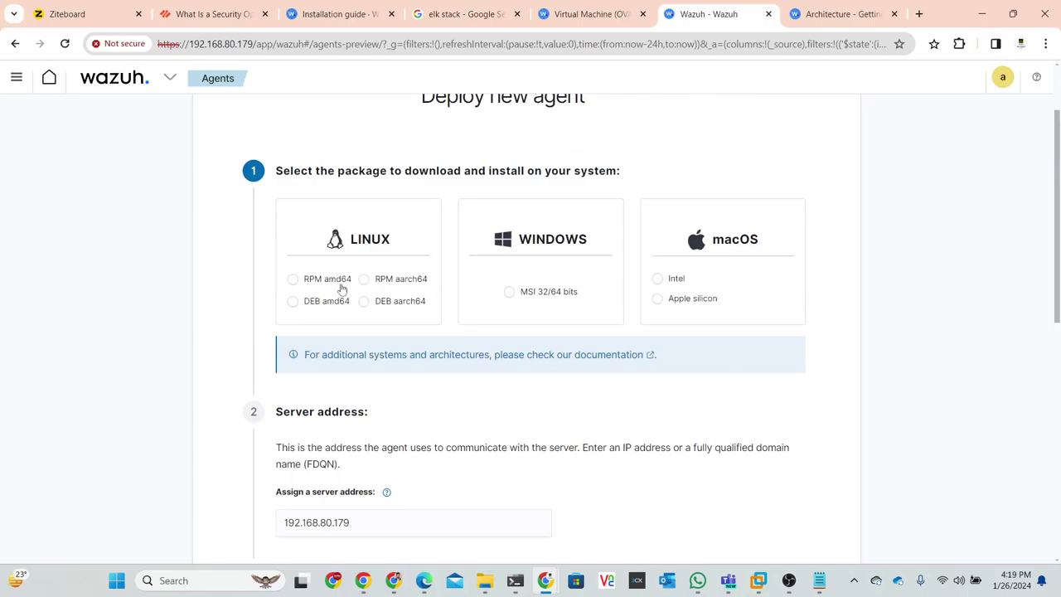
- Select the DEB amd64 package and review the generated wazuh-agent 4.7.2 install and start commands
left_click(293, 301)
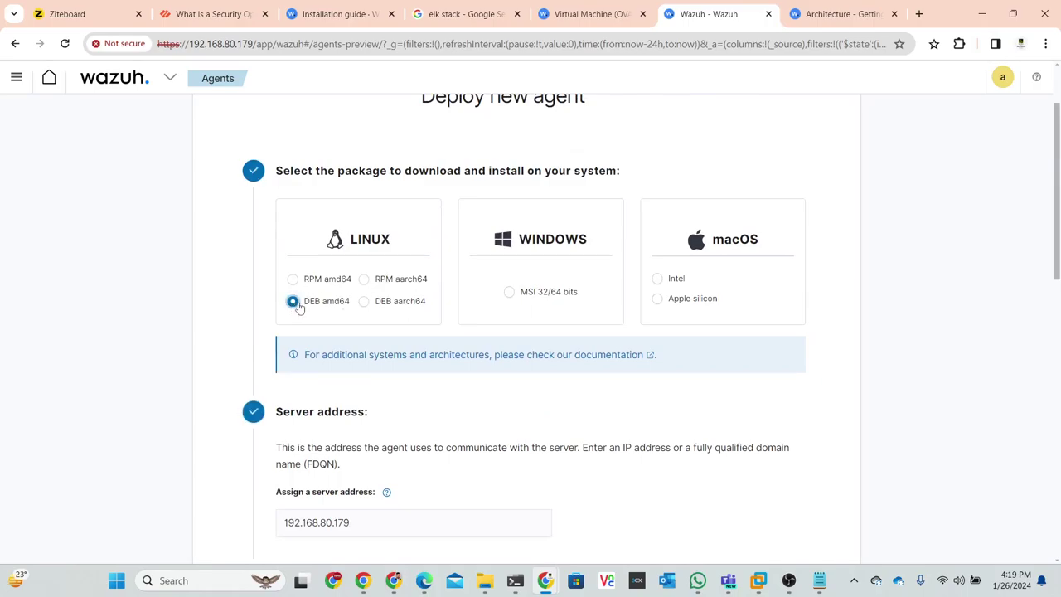
scroll(394, 291, "down", 3)
scroll(397, 286, "down", 2)
left_click(394, 277)
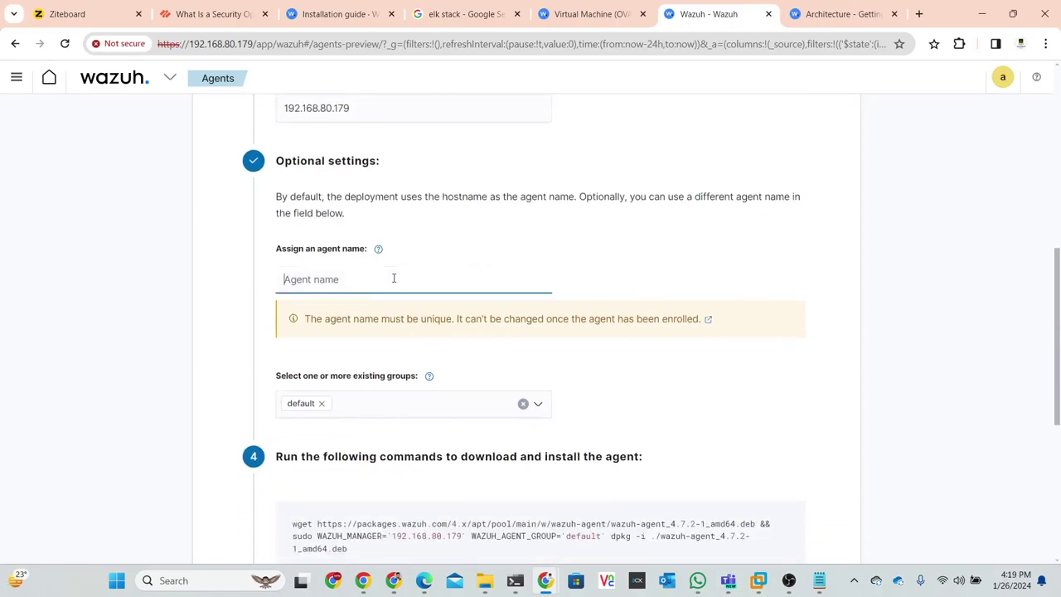
scroll(430, 260, "down", 3)
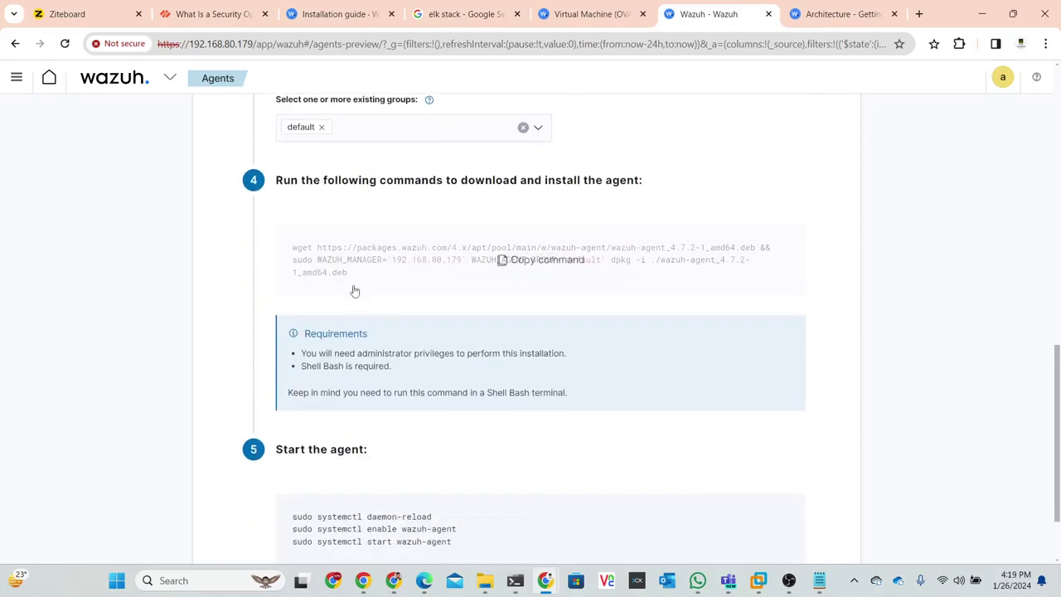
scroll(667, 336, "down", 1)
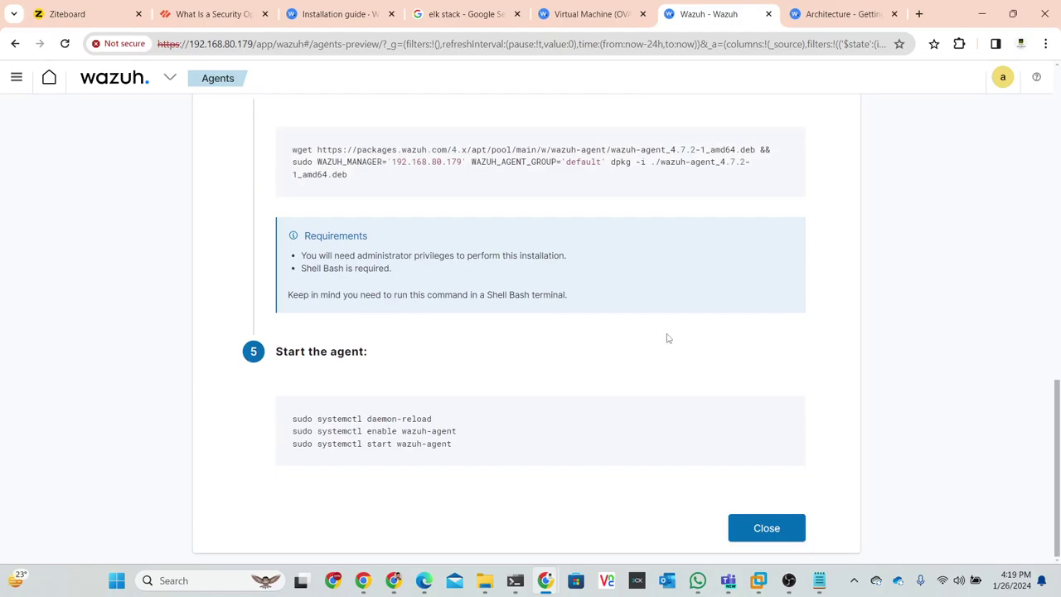
scroll(667, 336, "up", 2)
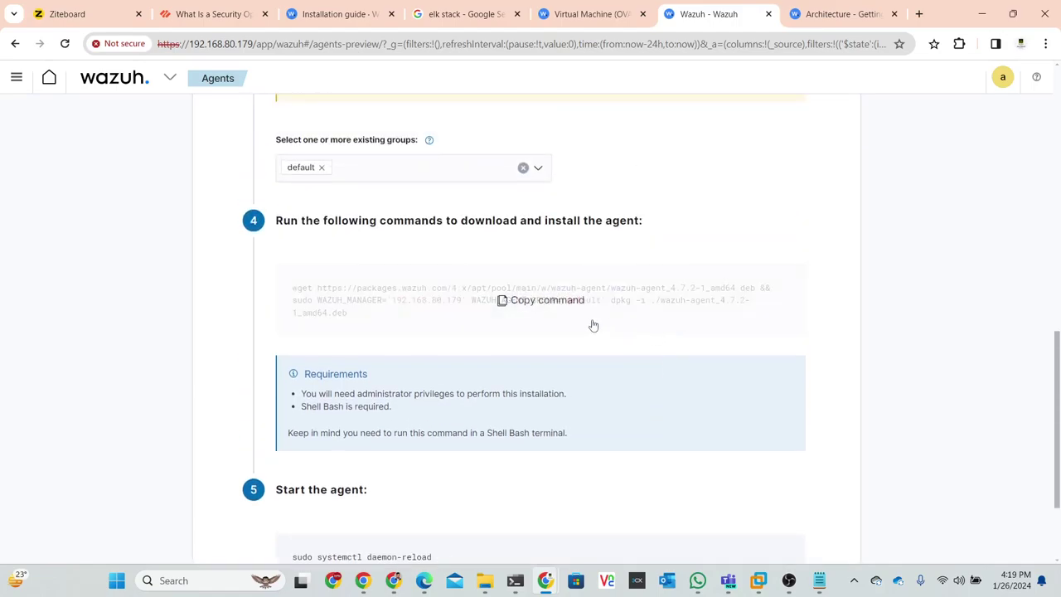
scroll(593, 326, "up", 2)
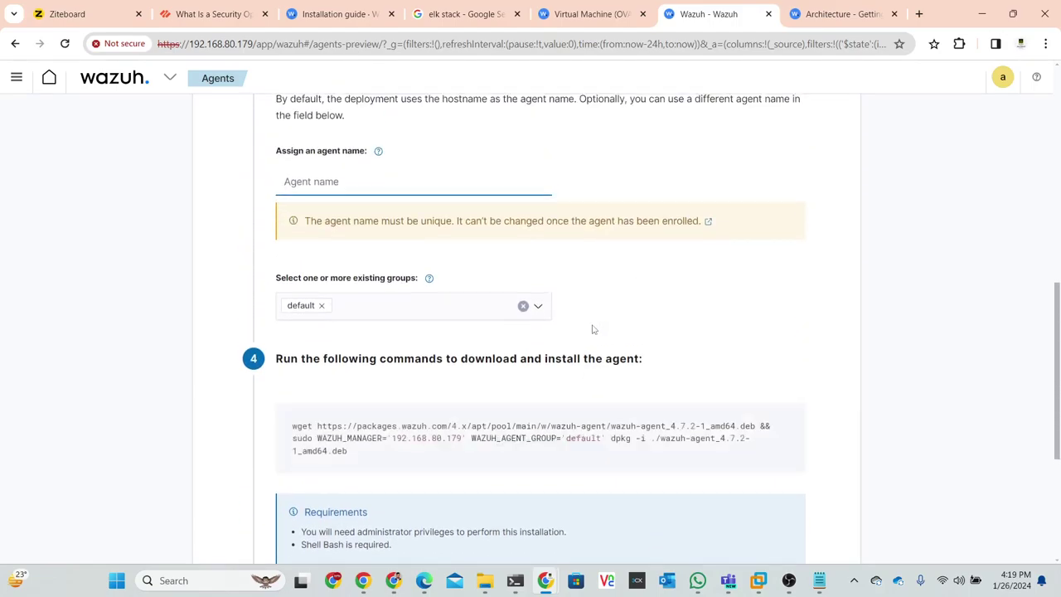
scroll(594, 329, "down", 1)
scroll(469, 270, "up", 6)
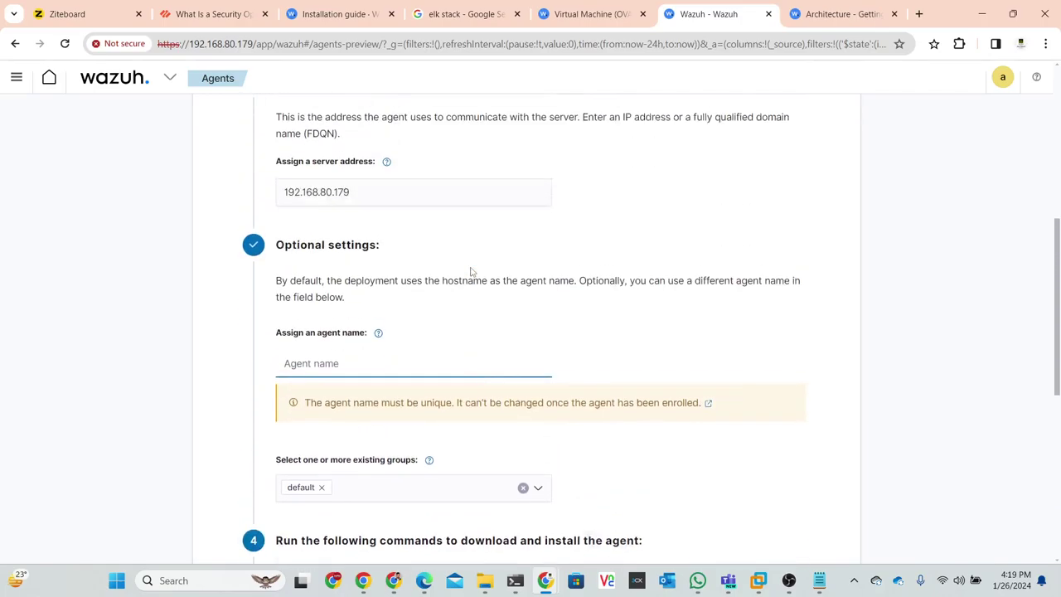
scroll(470, 271, "up", 4)
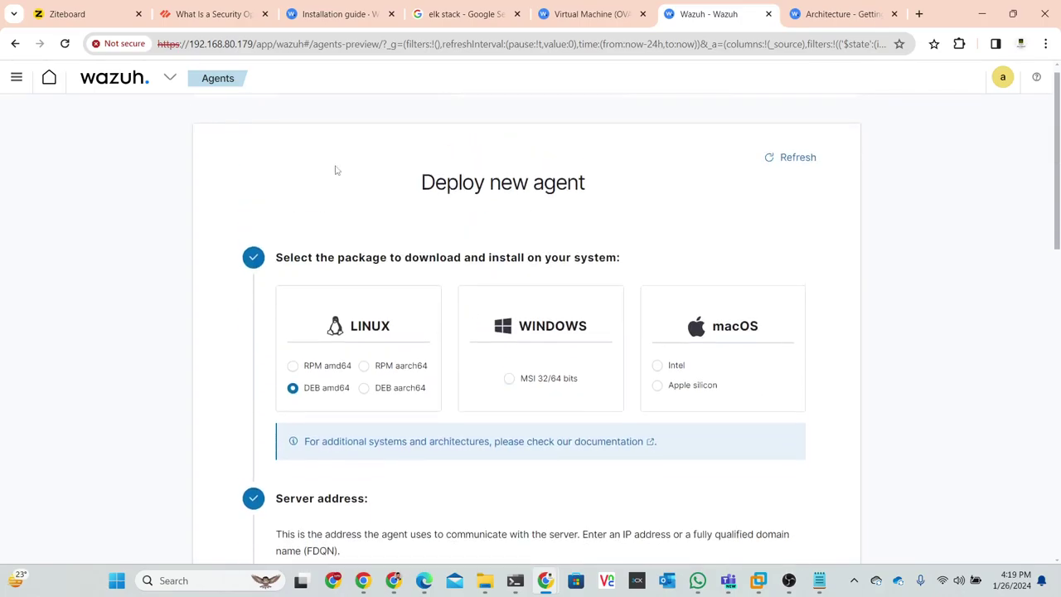
- Under Management > Groups, add and save a new agent group named Linux
left_click(169, 80)
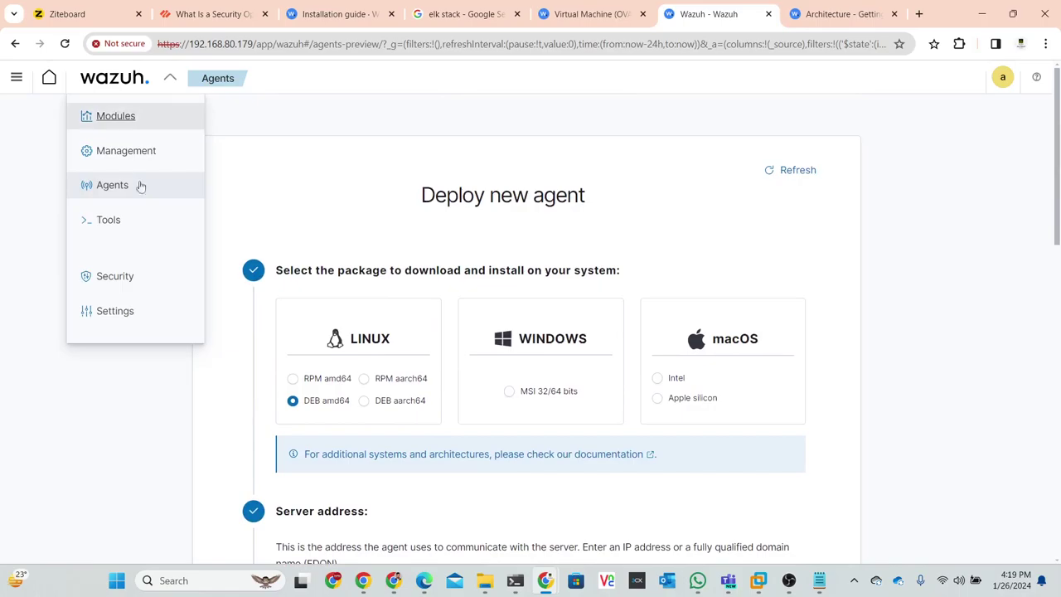
mouse_move(124, 158)
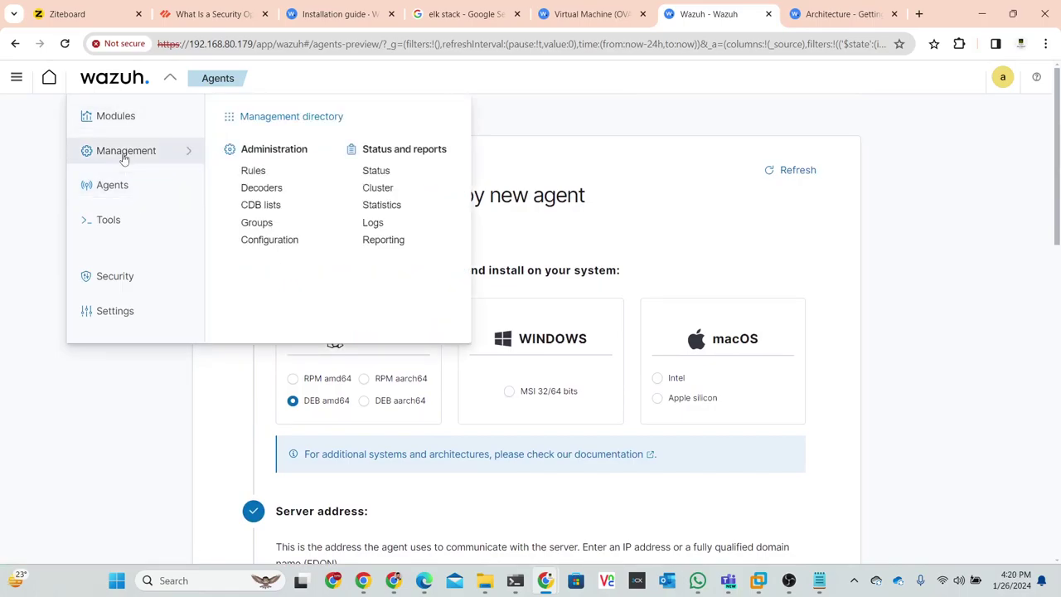
left_click(259, 224)
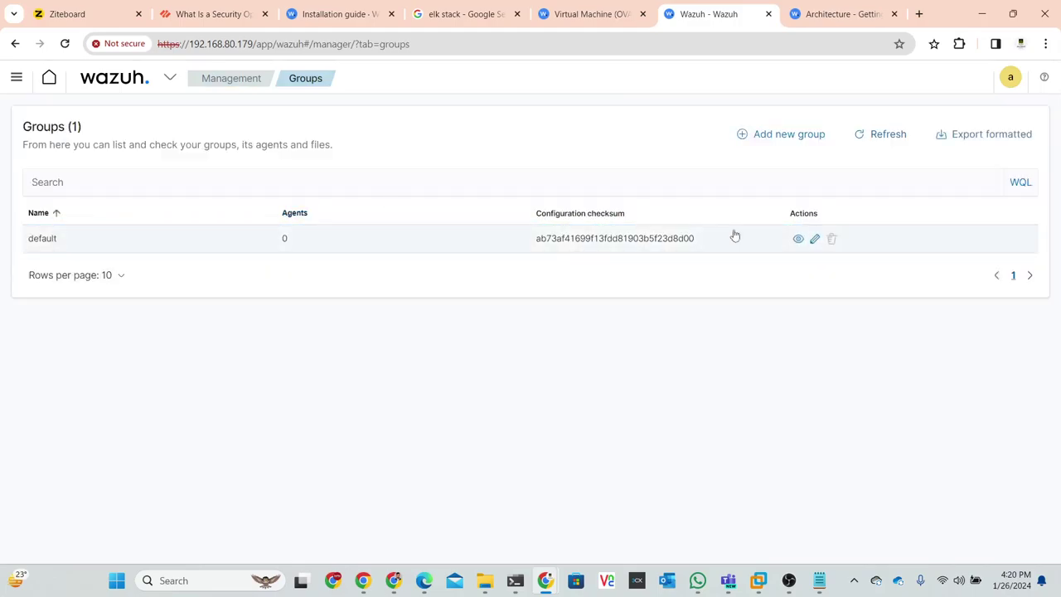
left_click(802, 135)
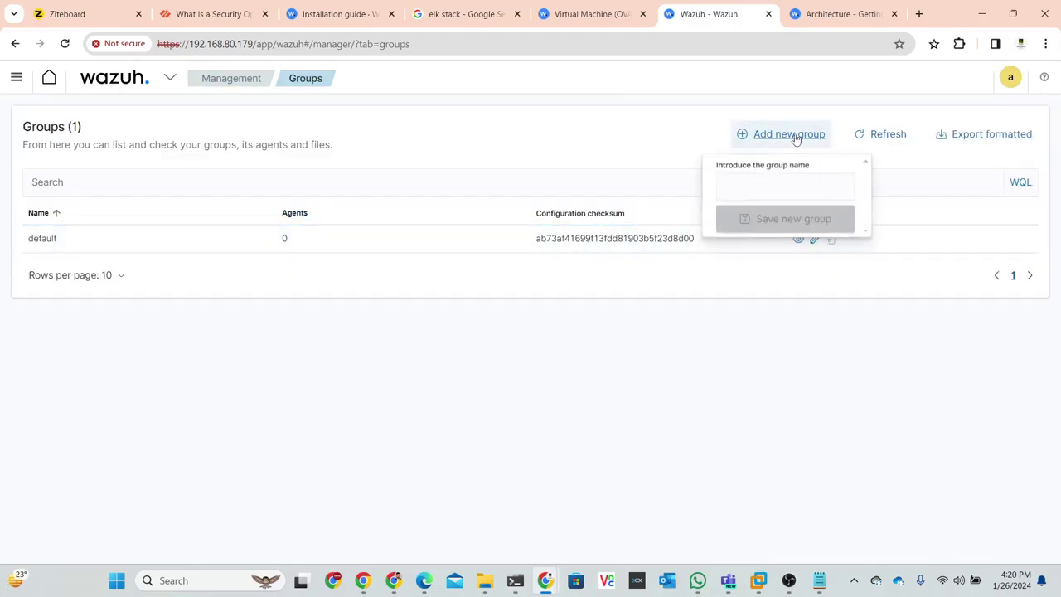
type("Linux")
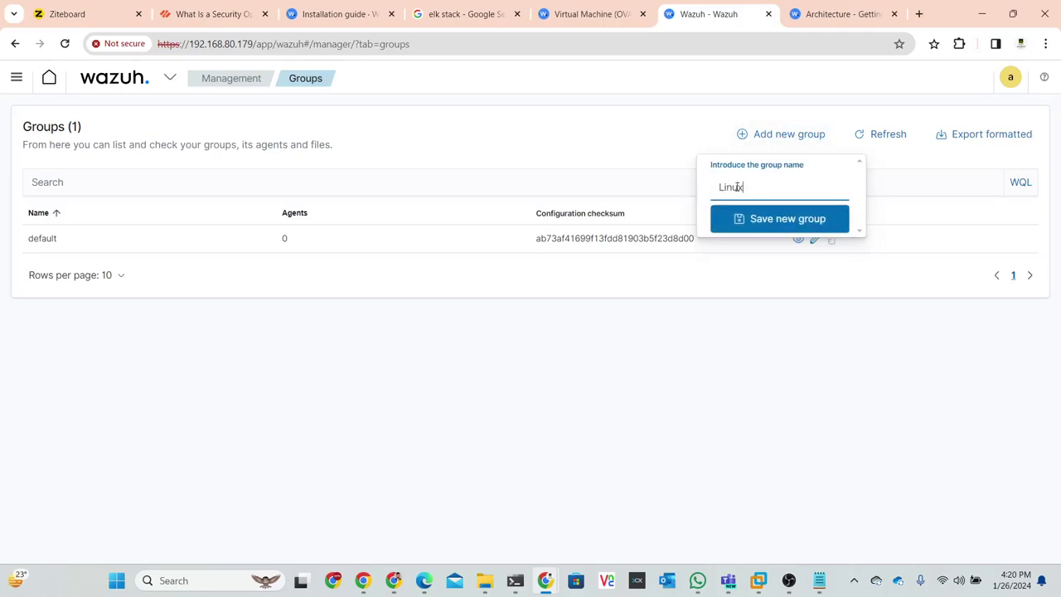
left_click(784, 226)
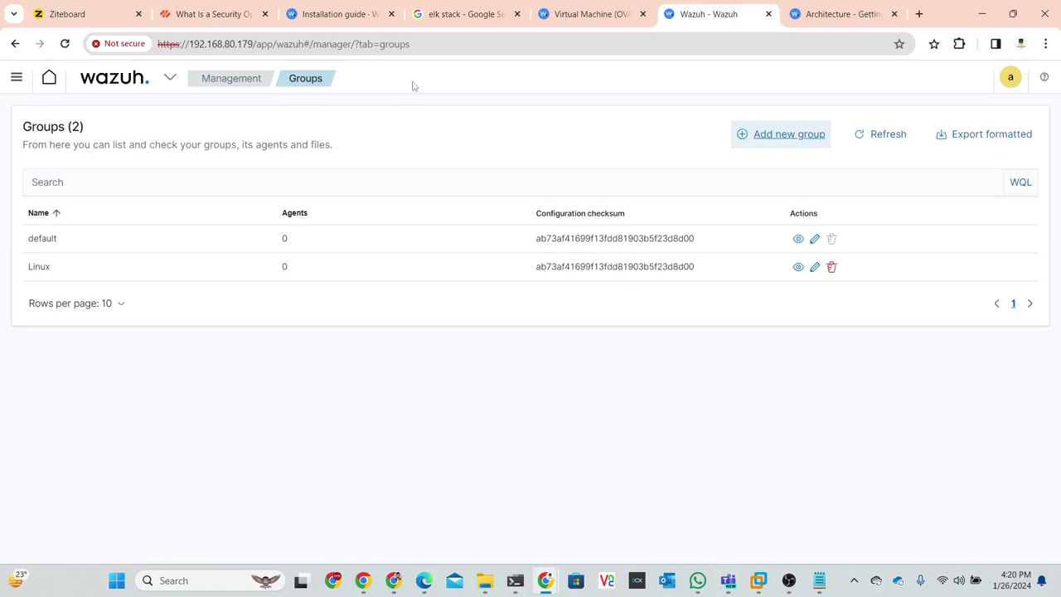
- Return to the Agents deployment page, reselect DEB amd64 and focus the Server address field
left_click(166, 80)
left_click(121, 195)
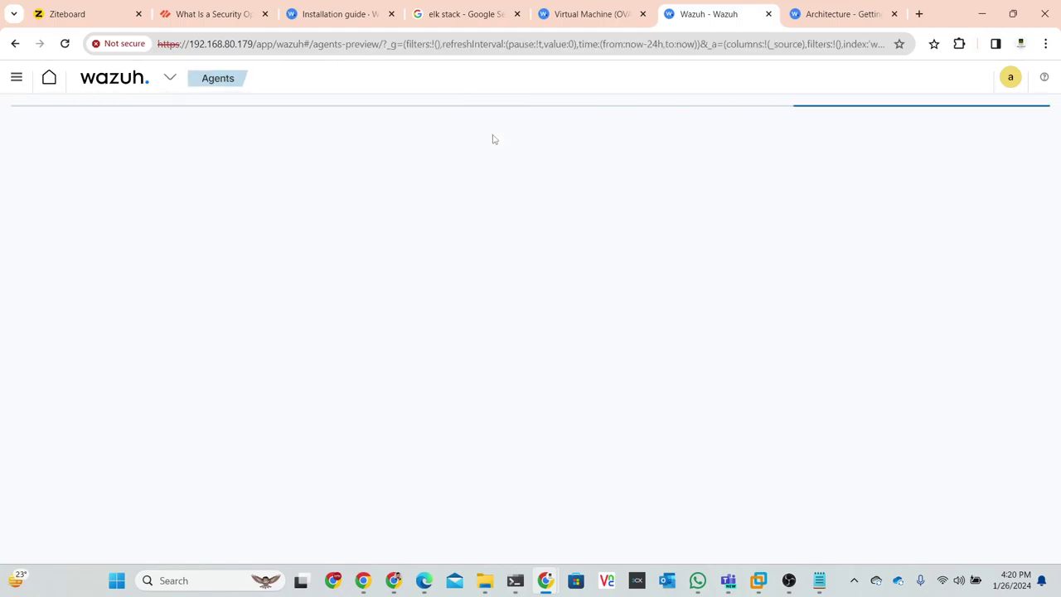
left_click(292, 401)
scroll(386, 358, "down", 2)
scroll(385, 358, "down", 2)
left_click(383, 347)
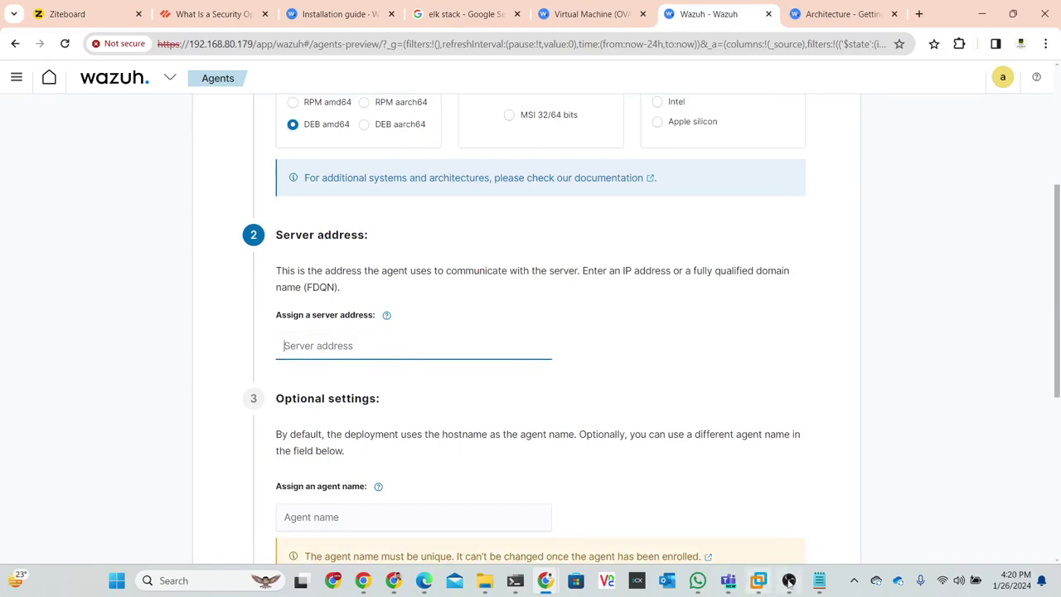
- Bring up Windows Terminal and snap the browser to the left half beside it
left_click(515, 580)
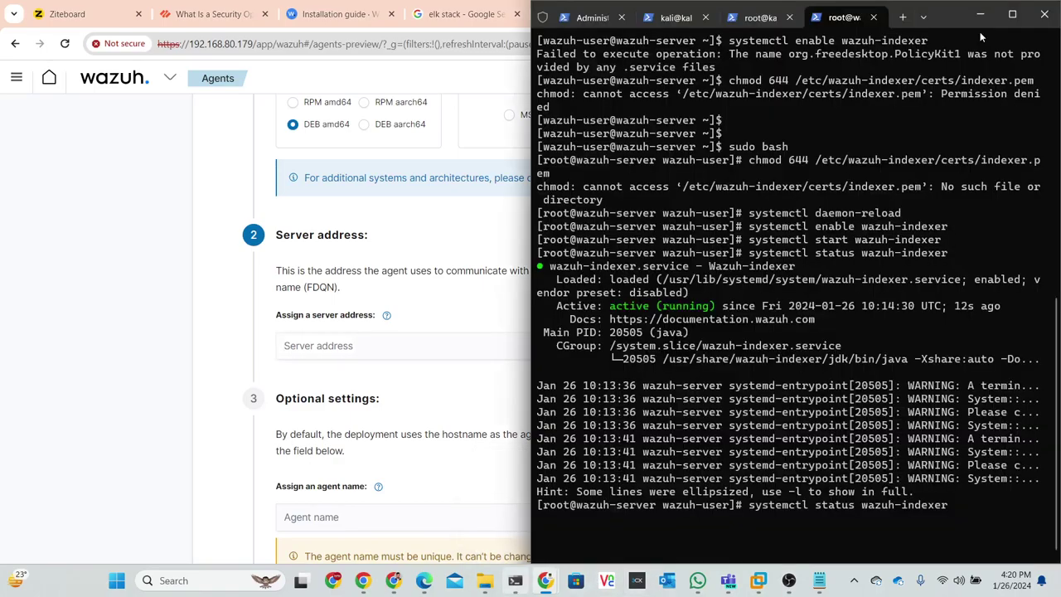
left_click(980, 14)
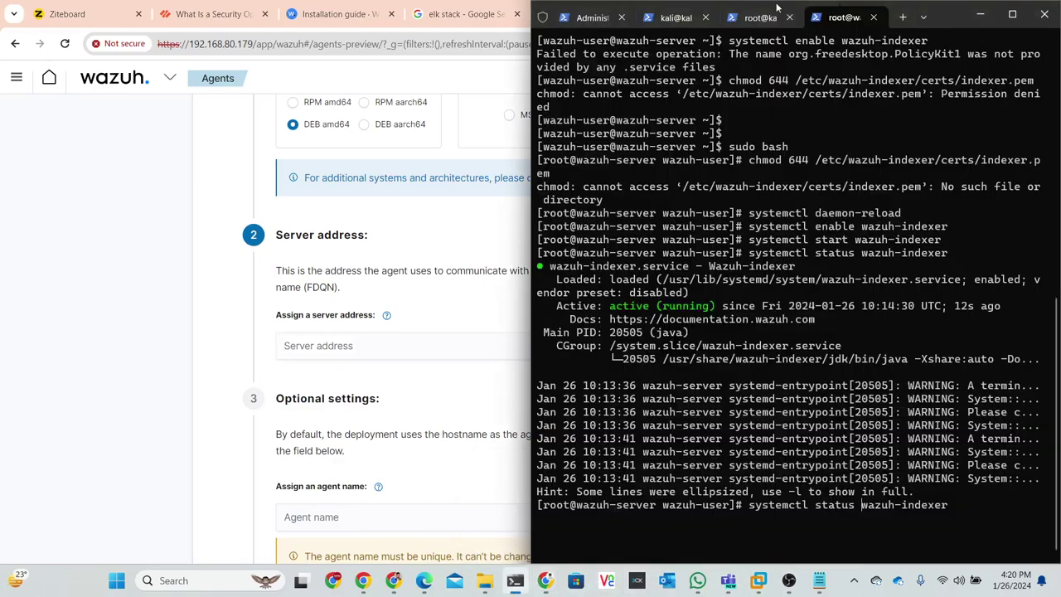
left_click(448, 8)
left_click_drag(945, 14, 399, 50)
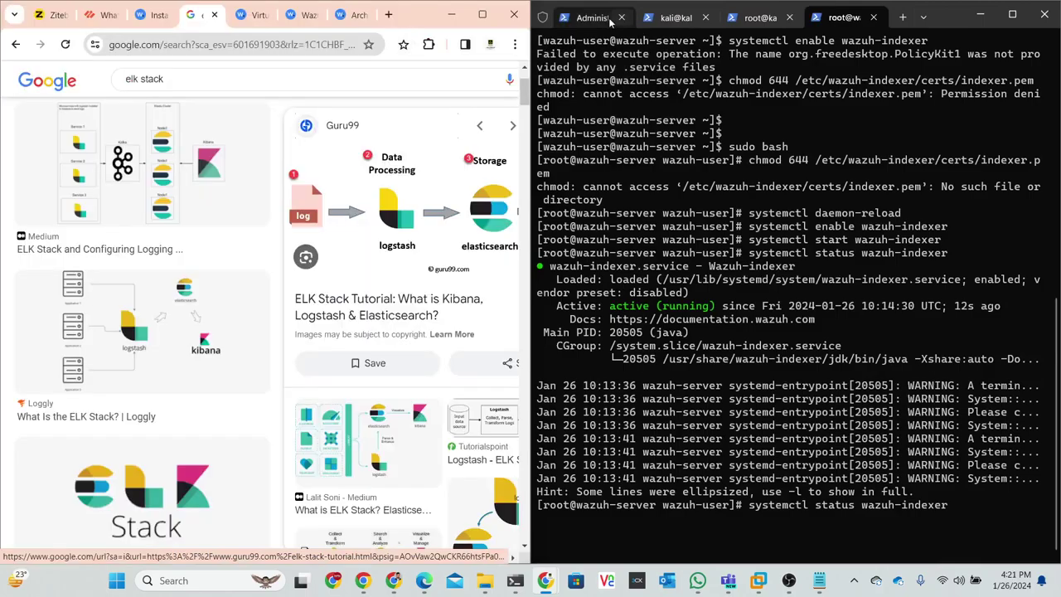
left_click(664, 19)
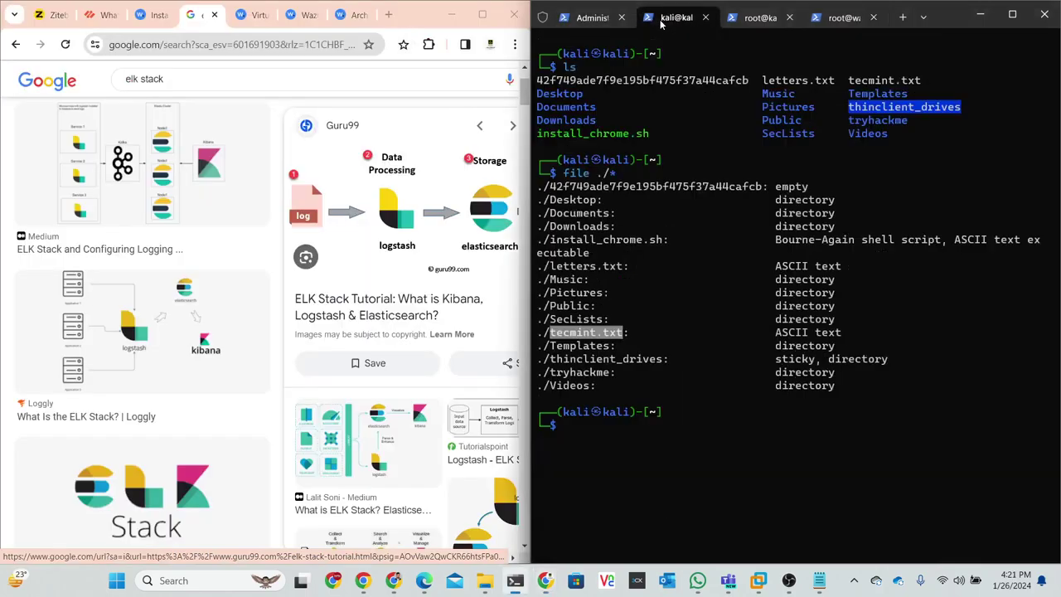
left_click(594, 461)
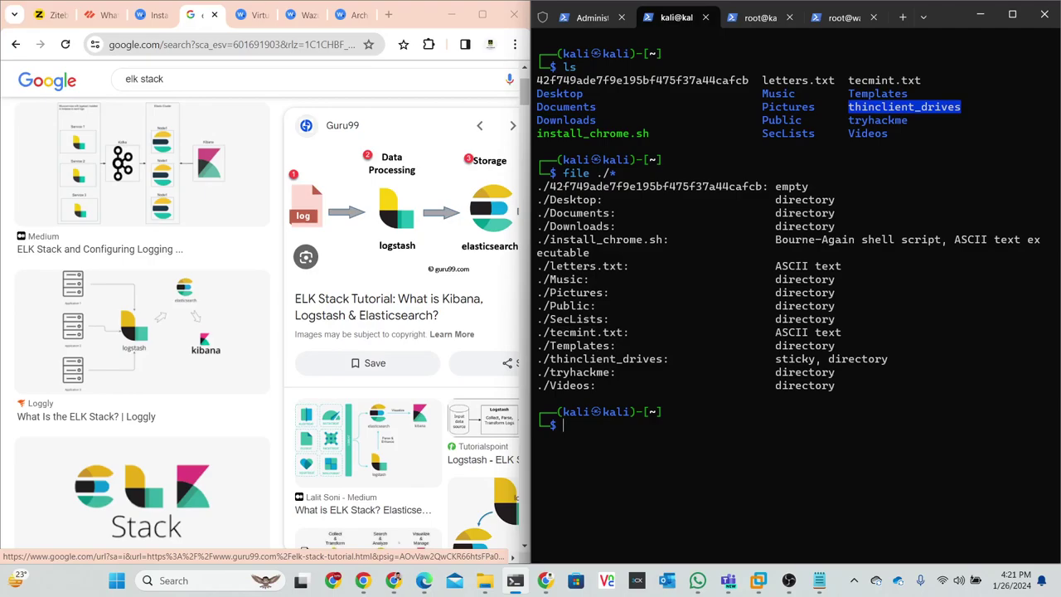
left_click(901, 18)
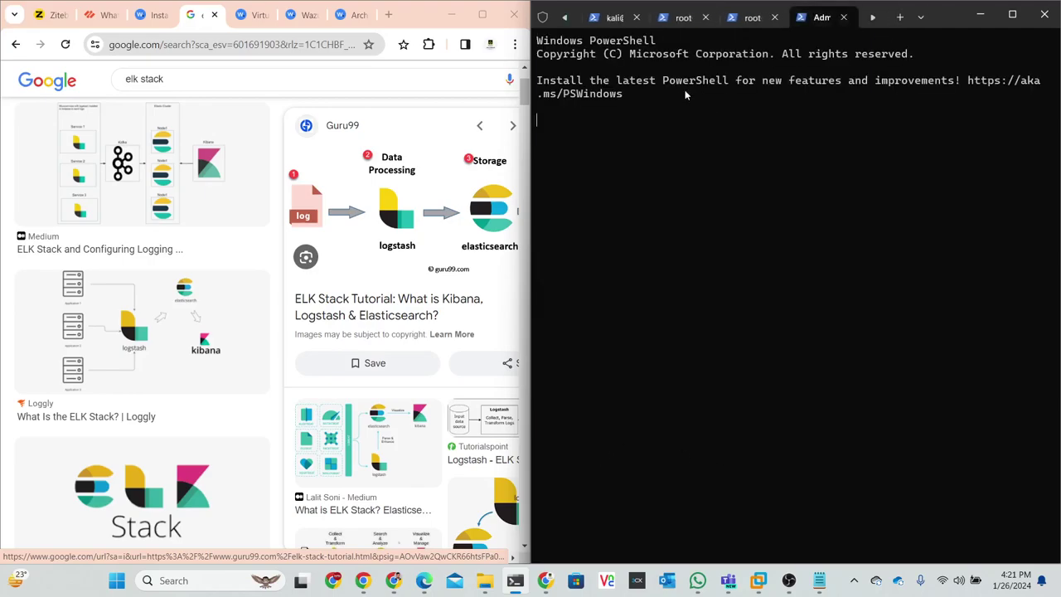
type("ssh ")
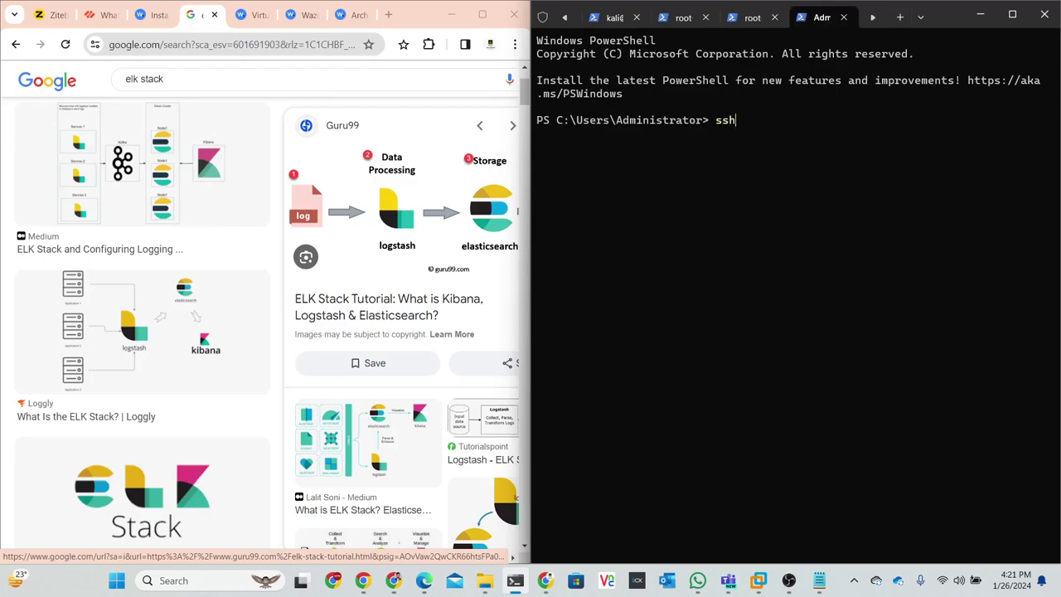
type("kali@192.168.80.165")
key("Return")
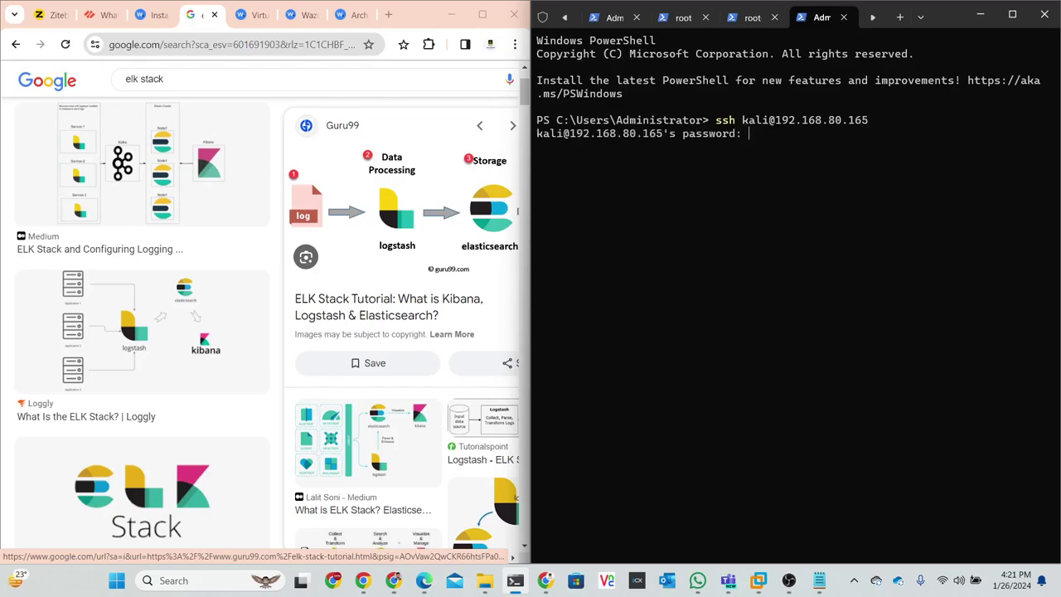
key("Return")
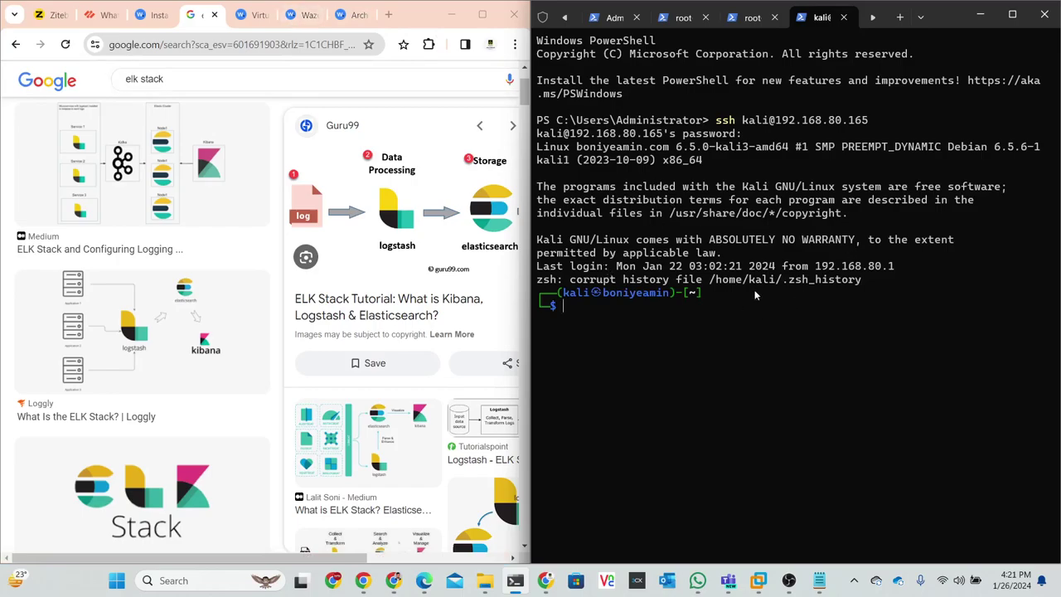
type("clear")
key("Return")
- Start a root shell on Kali with sudo bash
type("sudo")
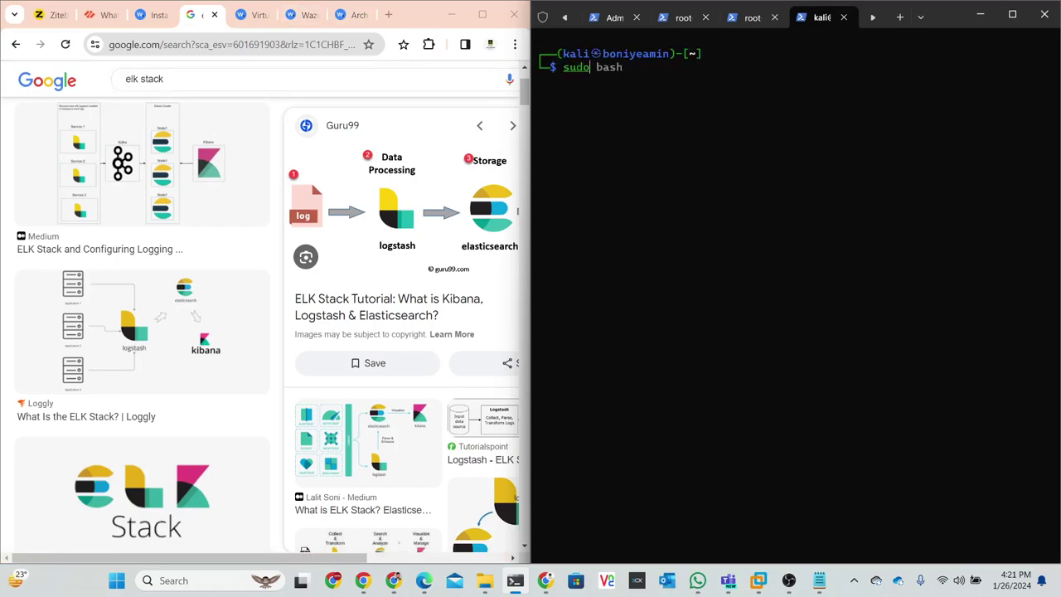
type(" bash")
key("Return")
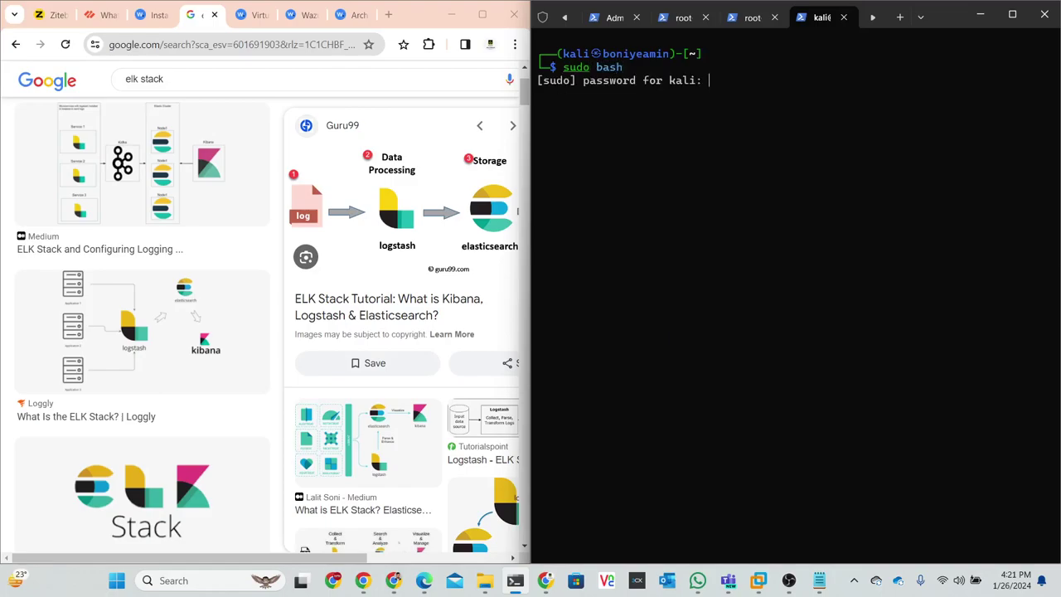
key("Return")
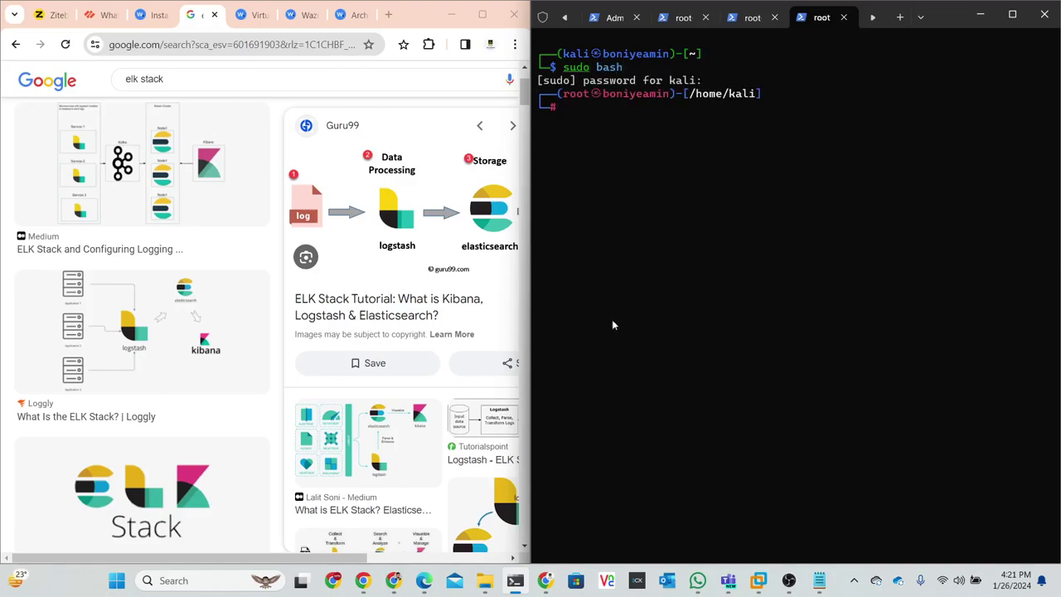
left_click(256, 15)
- Enter server address 192.168.80.179 and agent name Linux in the deployment form
left_click(297, 16)
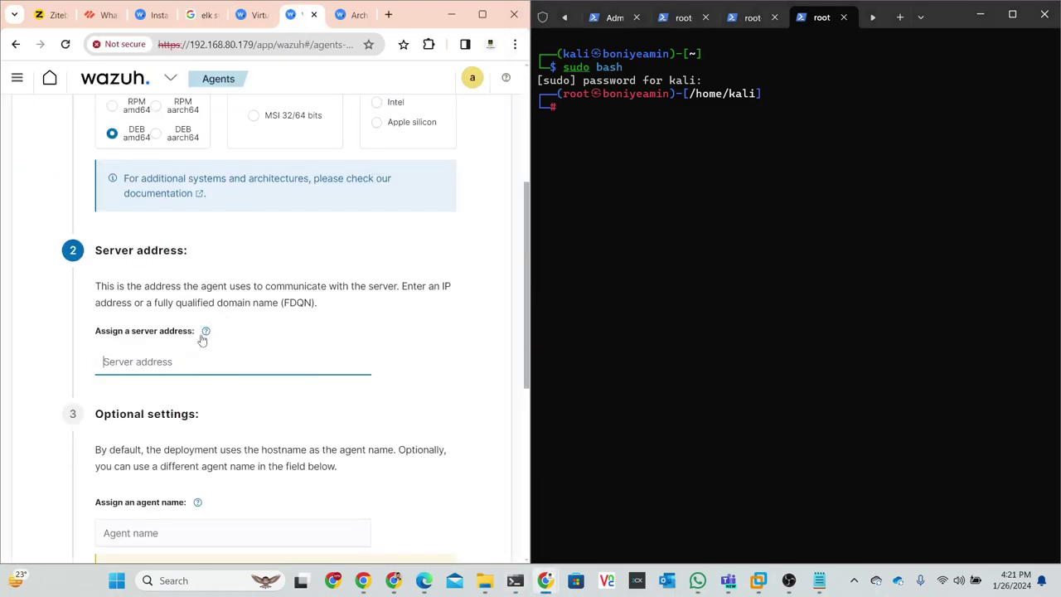
type("19")
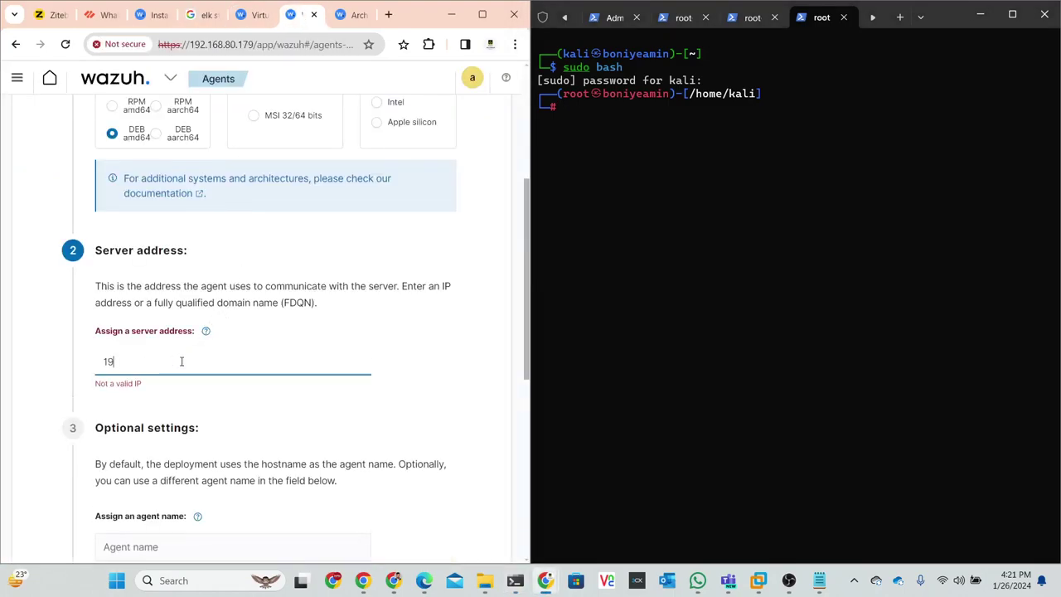
type("2.168.80")
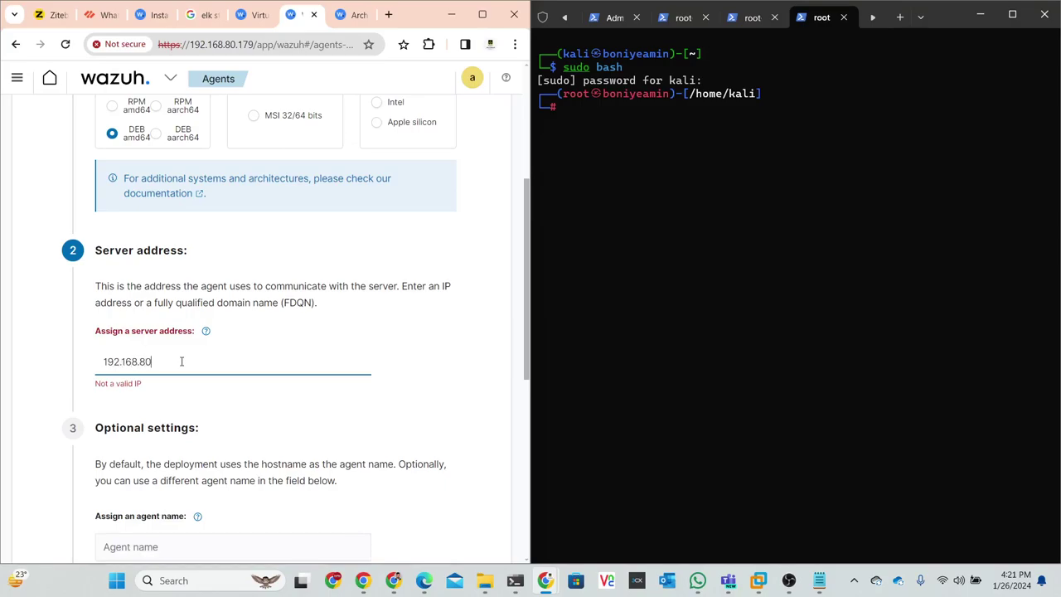
type(".179")
scroll(191, 365, "down", 2)
left_click(174, 323)
type("Linuz")
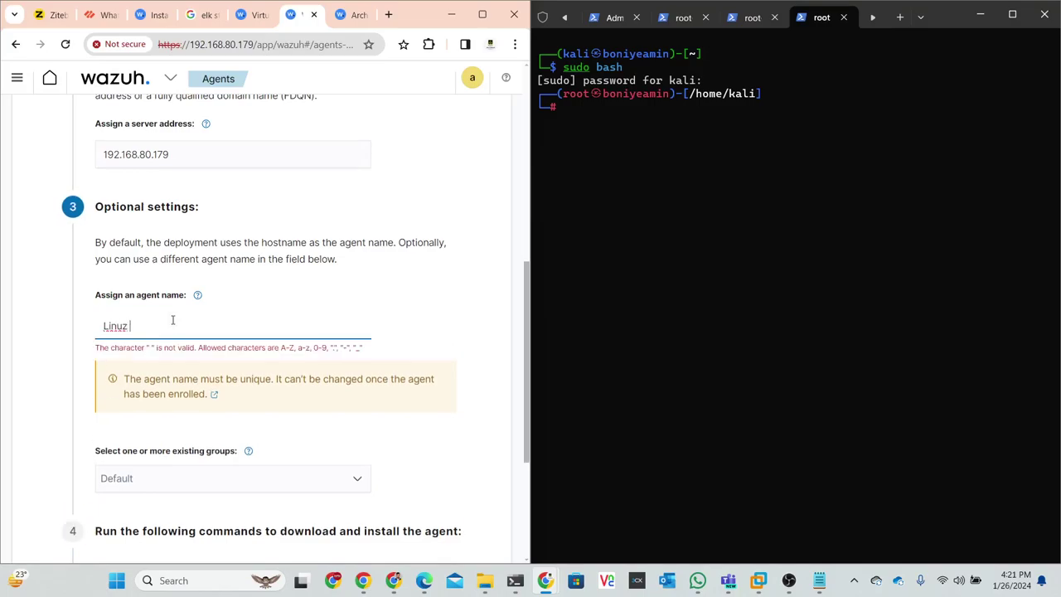
key("BackSpace")
key("BackSpace")
type("x")
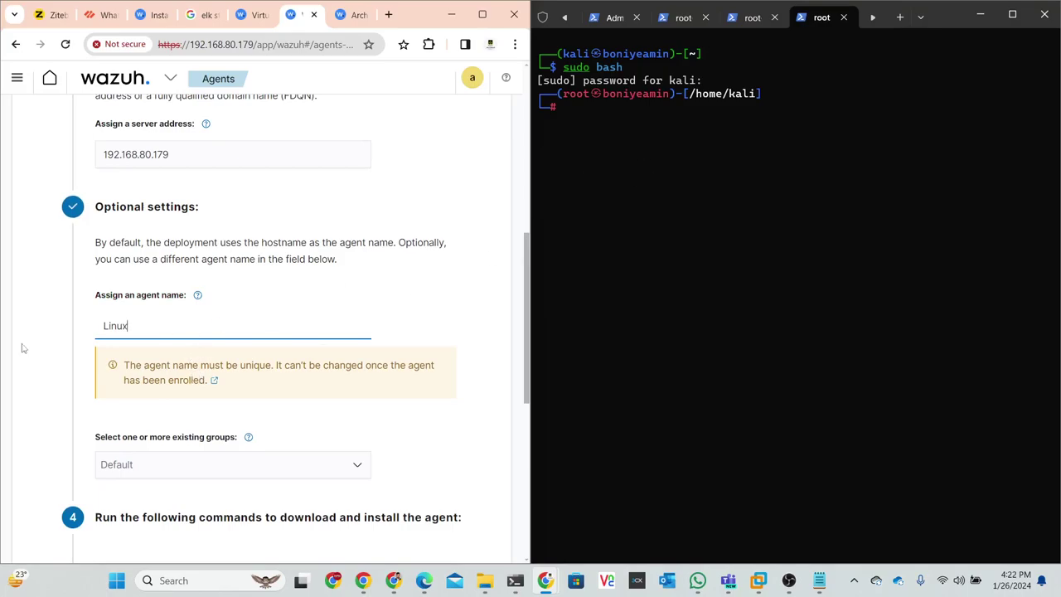
- Add the agent to the Linux and default groups and copy the install command
scroll(260, 325, "down", 3)
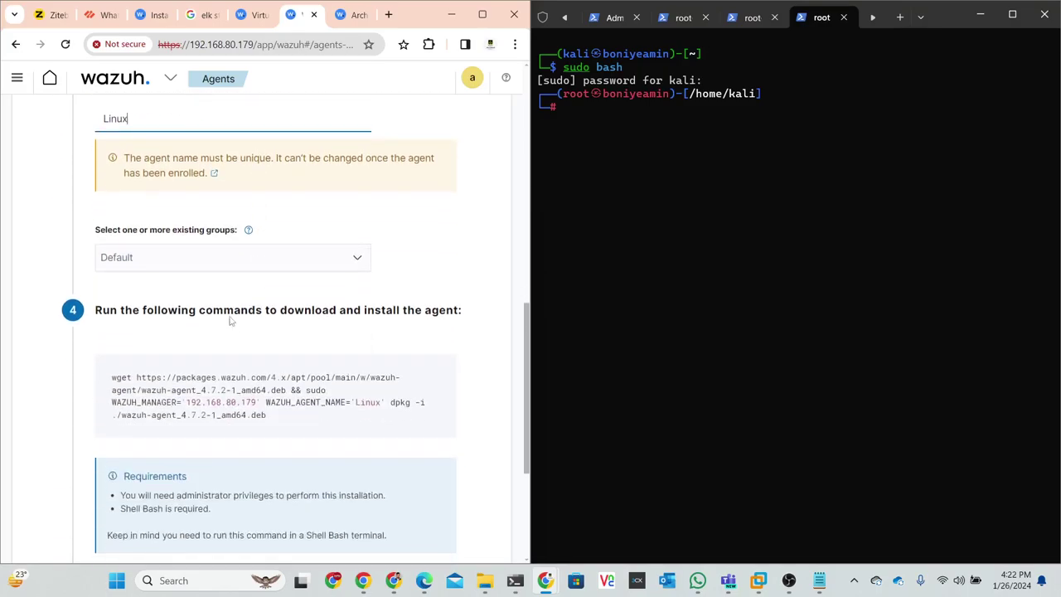
left_click(205, 261)
left_click(141, 302)
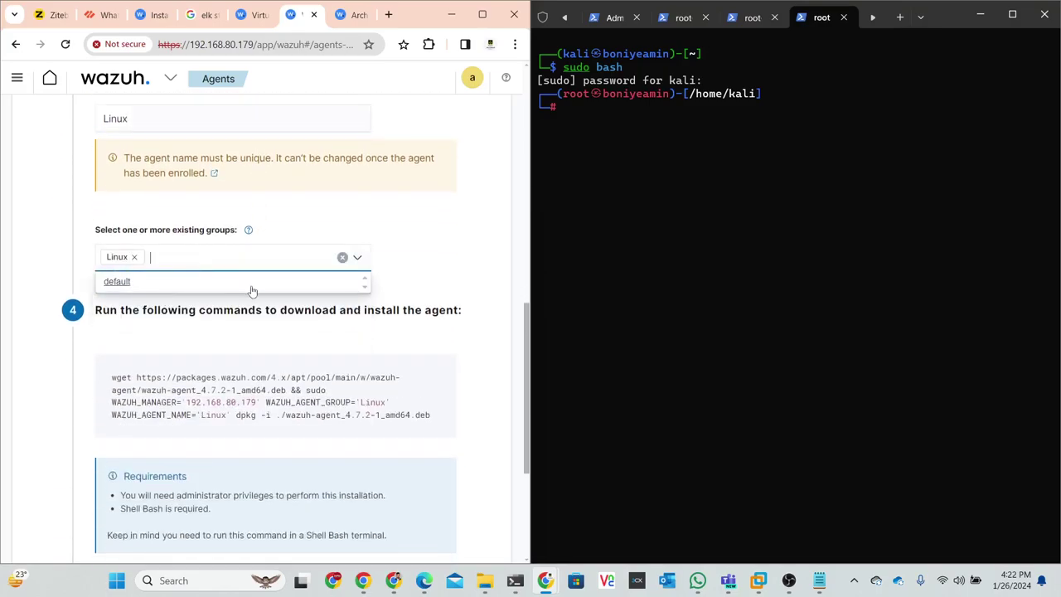
scroll(249, 289, "down", 1)
left_click(176, 195)
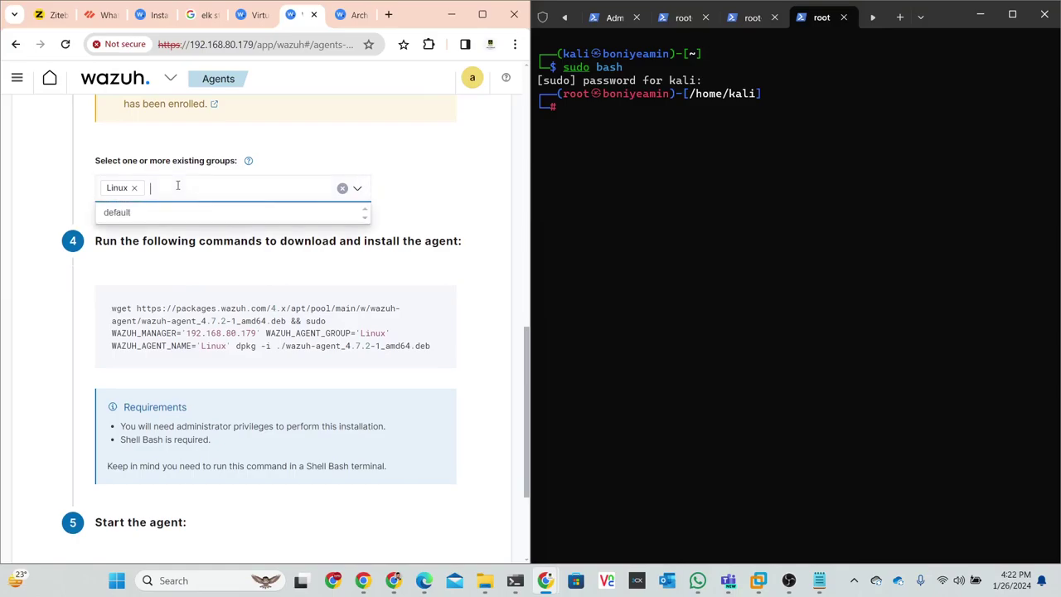
left_click(117, 214)
left_click(431, 199)
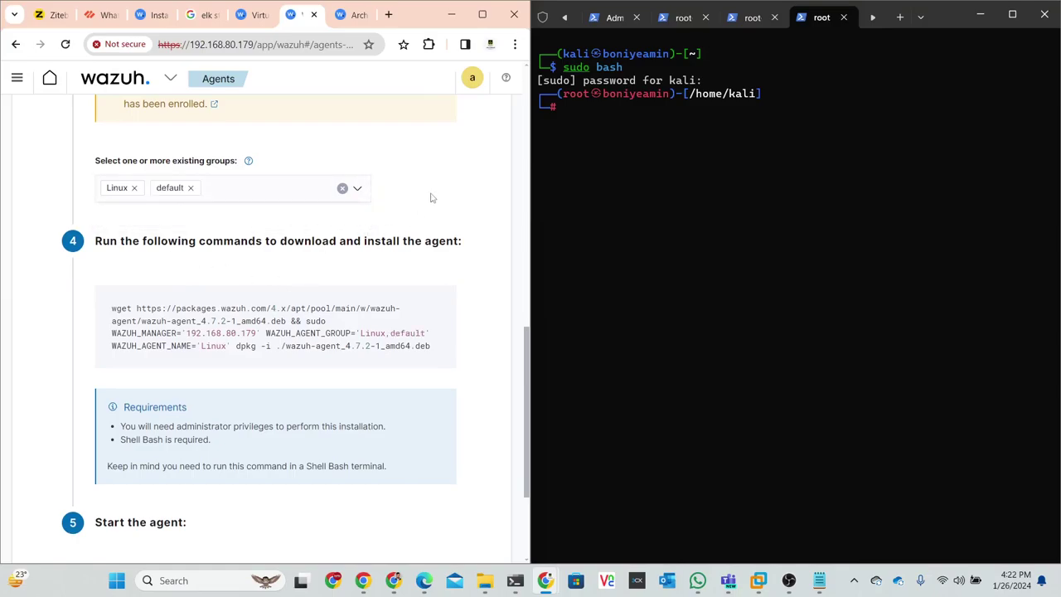
scroll(159, 239, "down", 1)
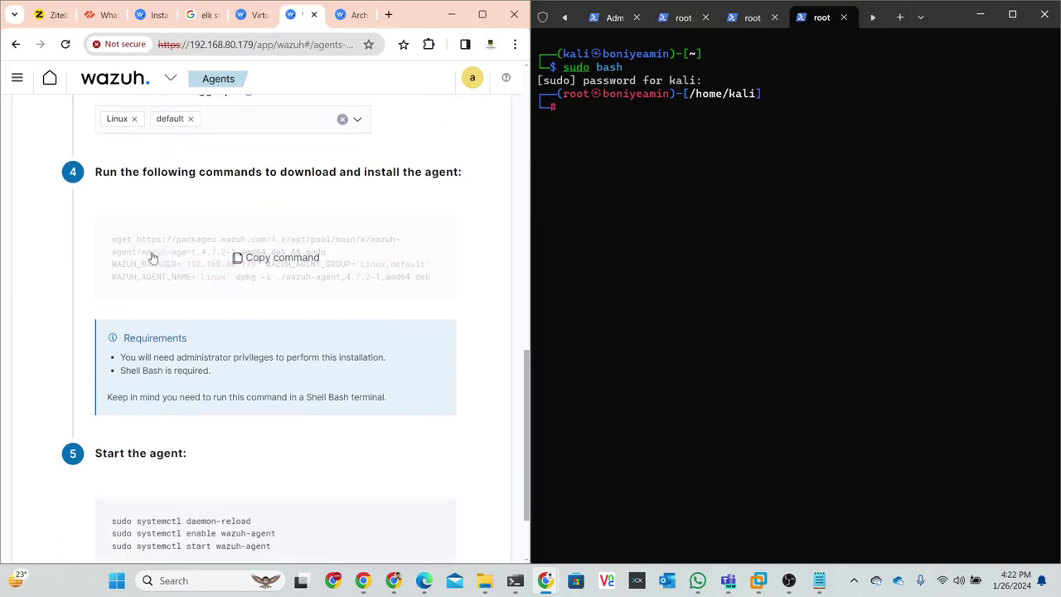
left_click(257, 258)
scroll(243, 308, "down", 1)
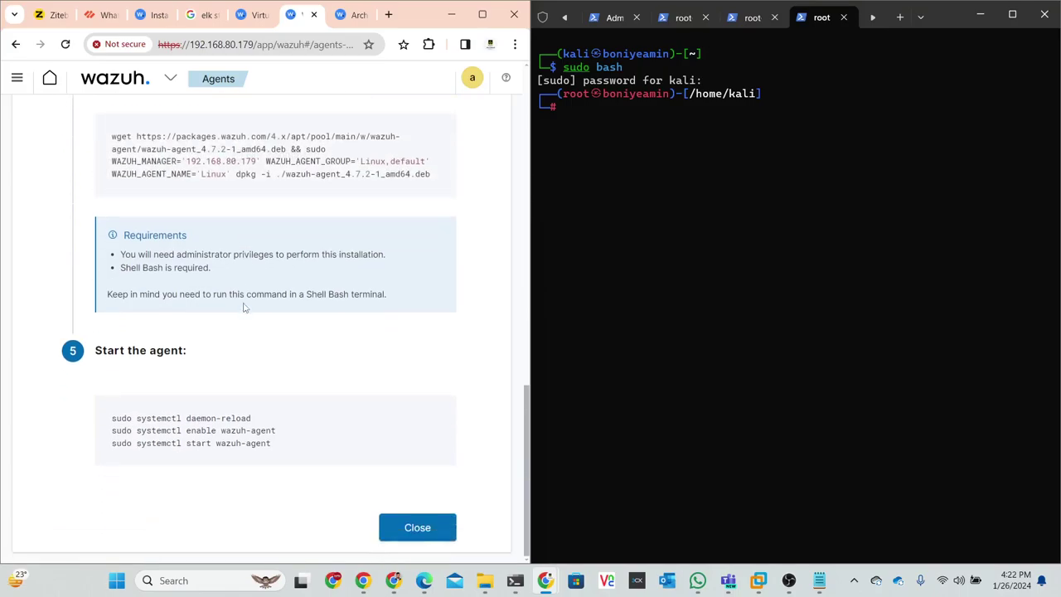
- Paste and run the copied wazuh-agent 4.7.2-1 install command in the Kali root shell
left_click(663, 162)
key("ctrl+shift+v")
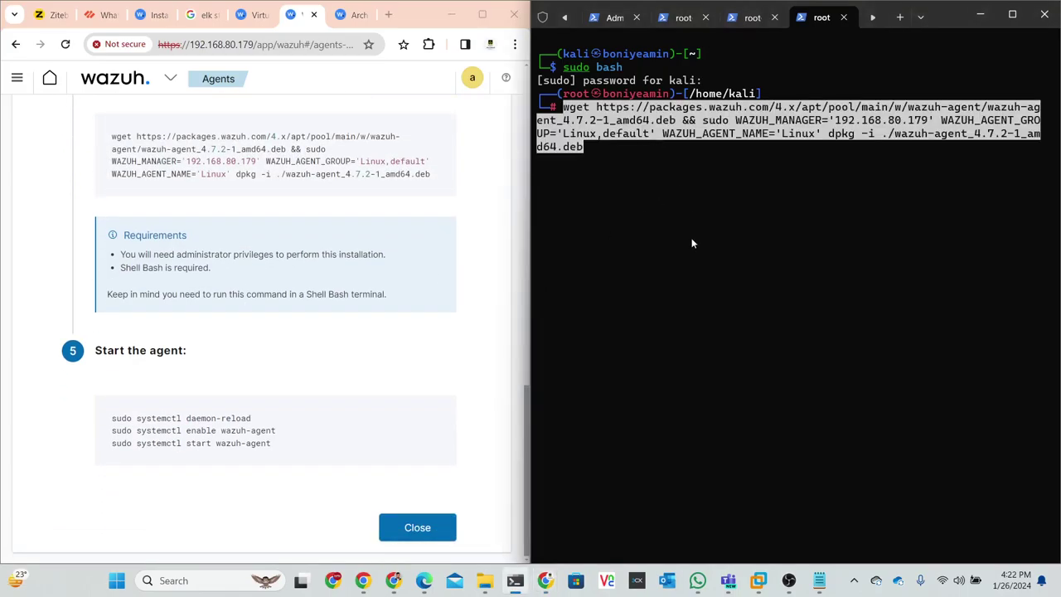
key("Return")
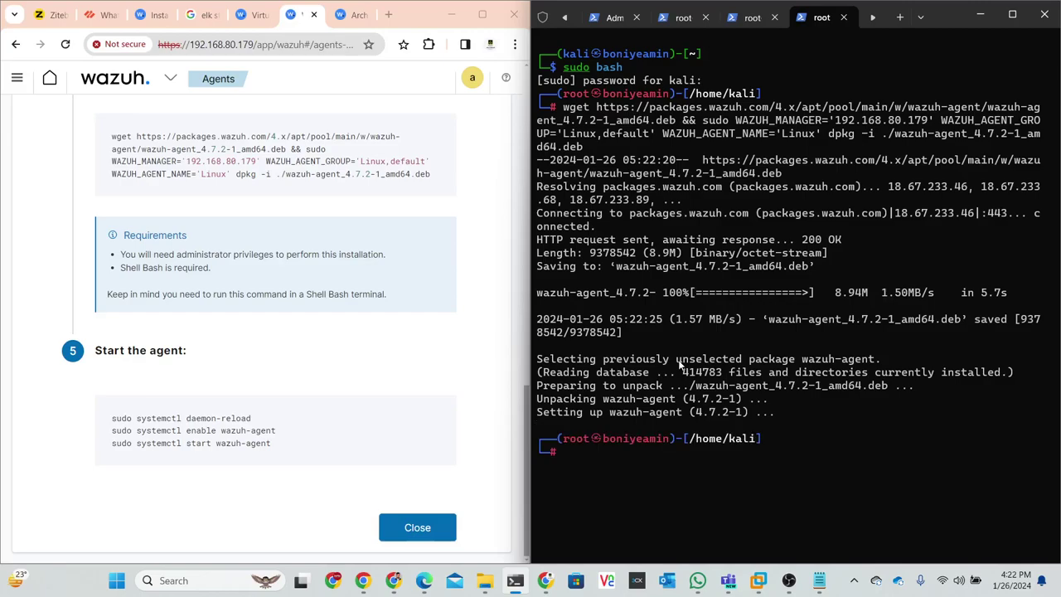
- Clear the terminal and paste the step 5 start-agent commands into the Notepad notes
type("clear")
key("Return")
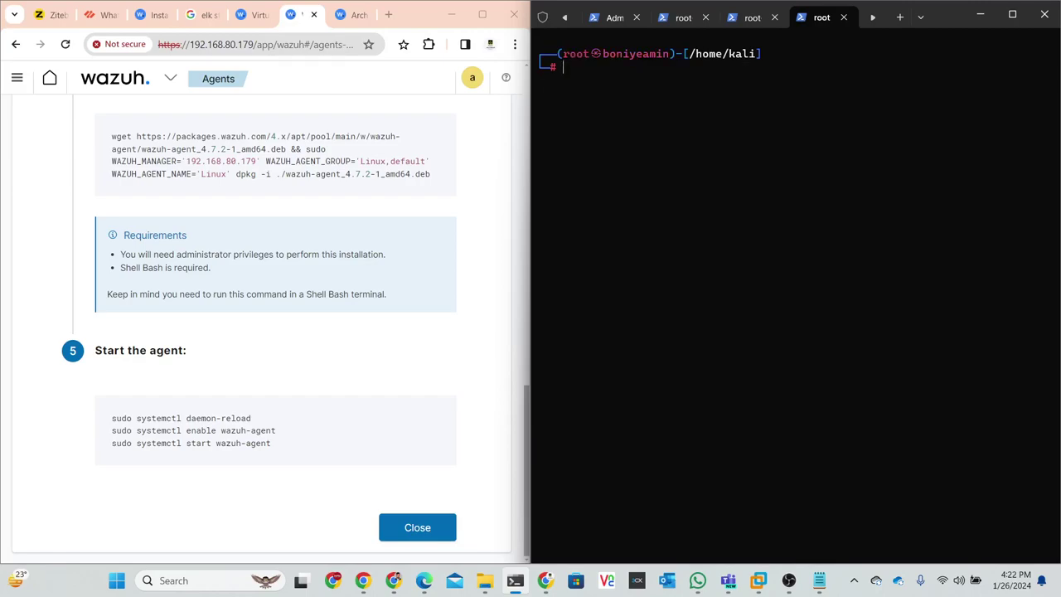
left_click(254, 418)
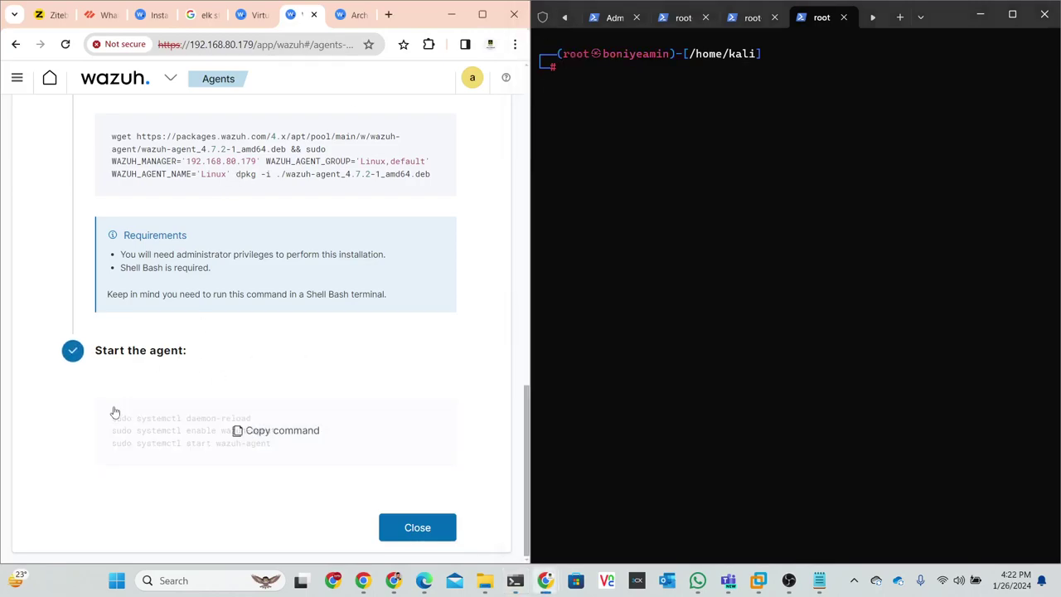
left_click(819, 581)
key("BackSpace")
key("BackSpace")
key("BackSpace")
key("BackSpace")
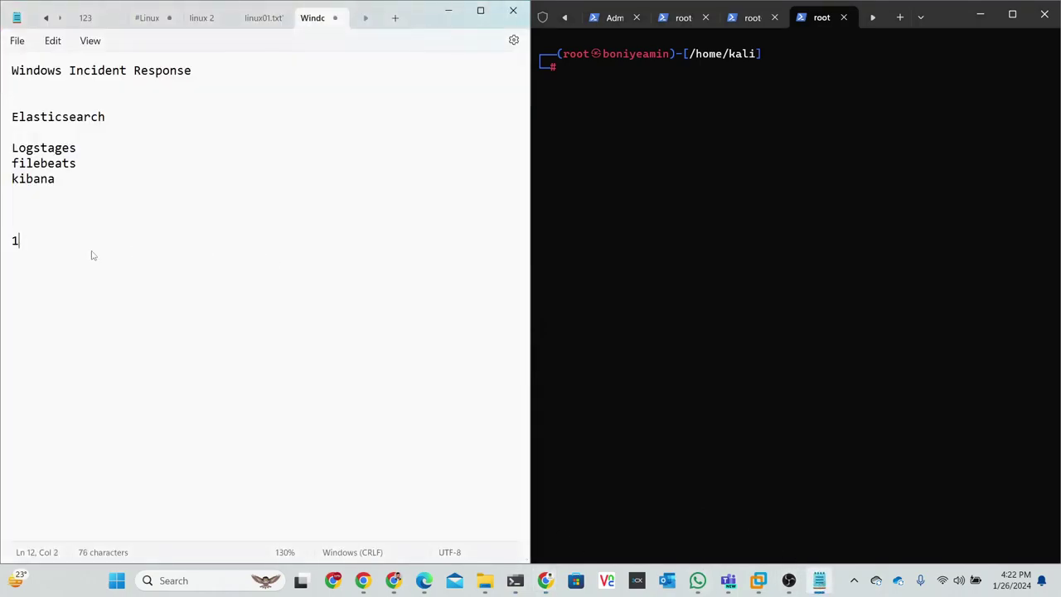
key("ctrl+v")
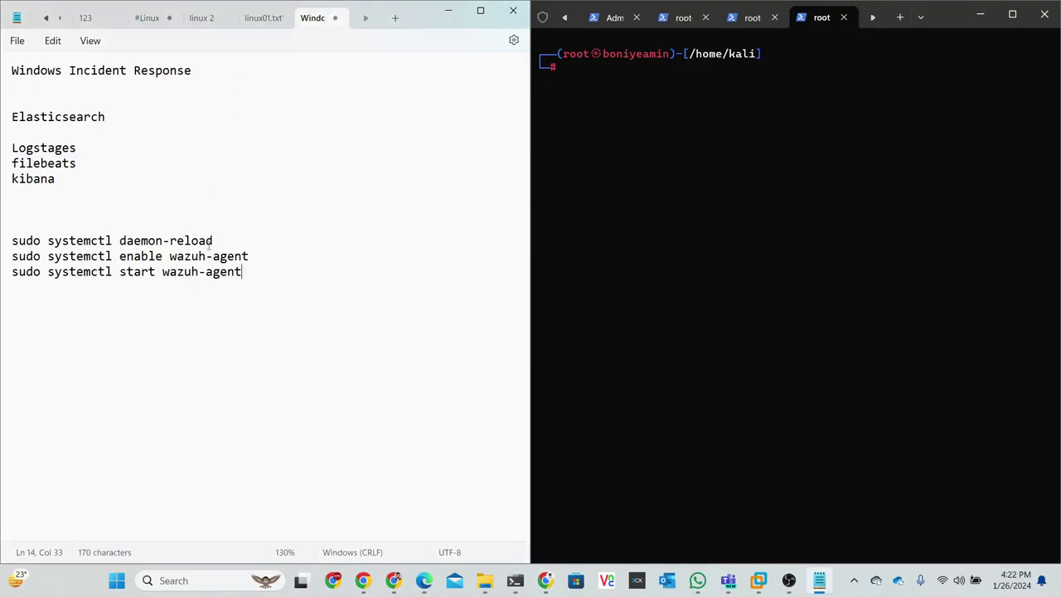
- Run systemctl daemon-reload in the Kali root shell
left_click_drag(218, 240, 11, 246)
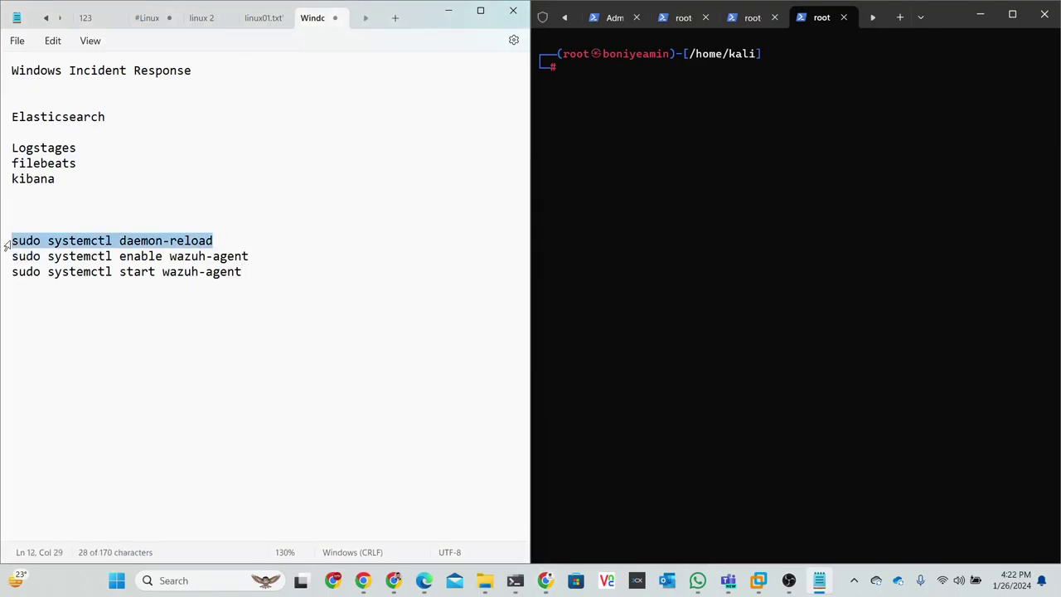
left_click(660, 139)
key("ctrl+v")
key("ctrl+v")
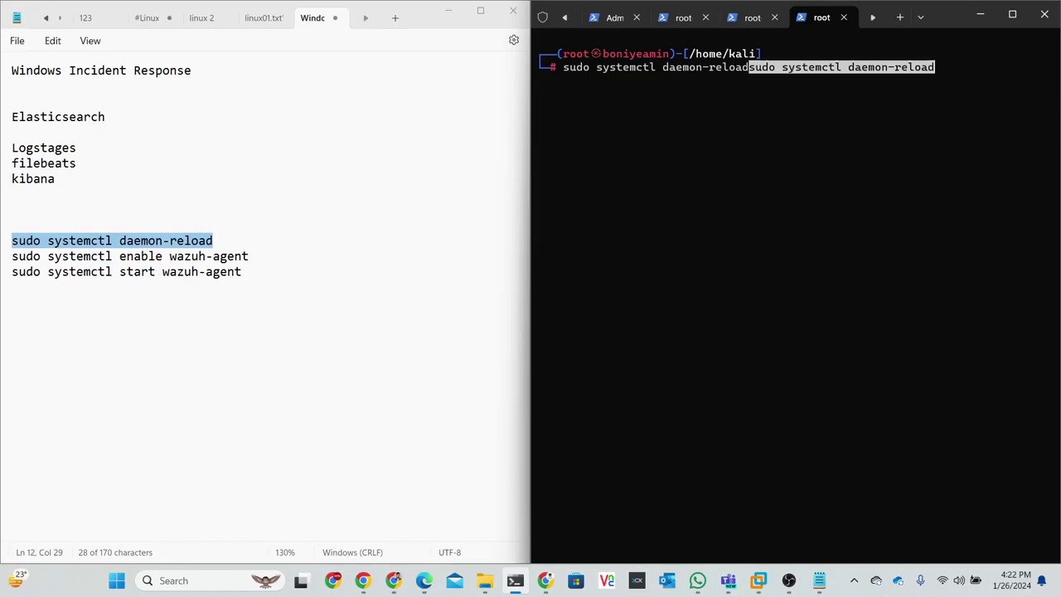
key("ctrl+z")
key("Return")
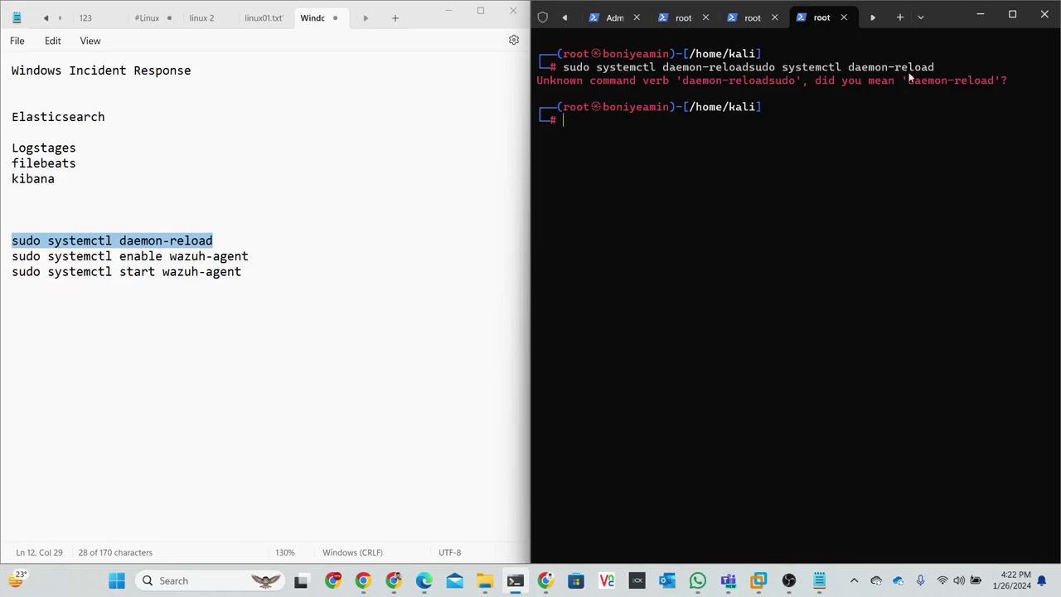
key("ctrl+v")
key("Return")
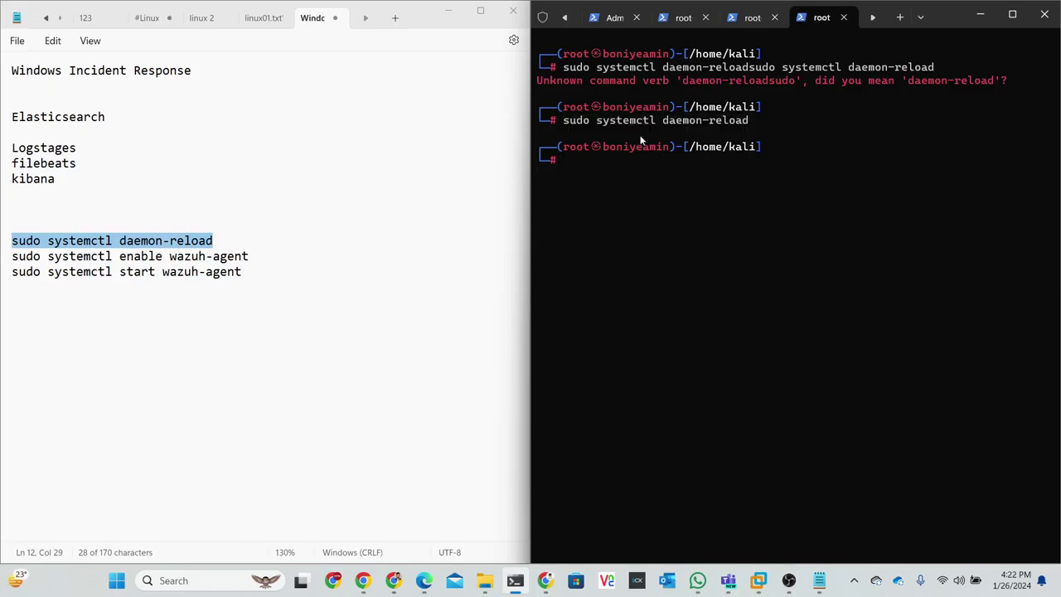
- Copy the systemctl enable wazuh-agent line from the notes onto the terminal prompt
left_click_drag(277, 254, 13, 261)
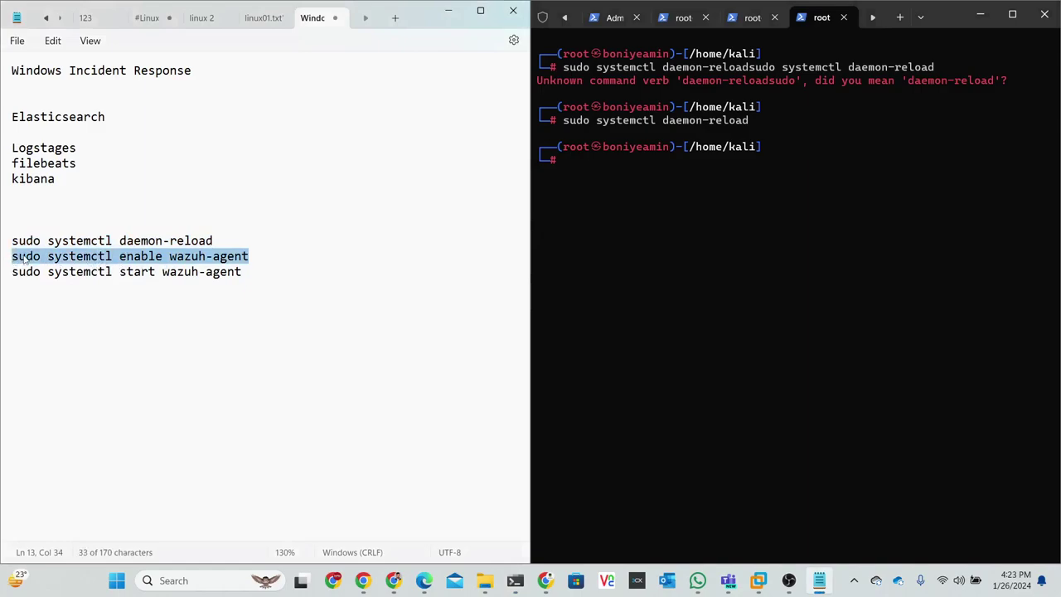
right_click(17, 259)
left_click(67, 329)
left_click(695, 170)
right_click(678, 169)
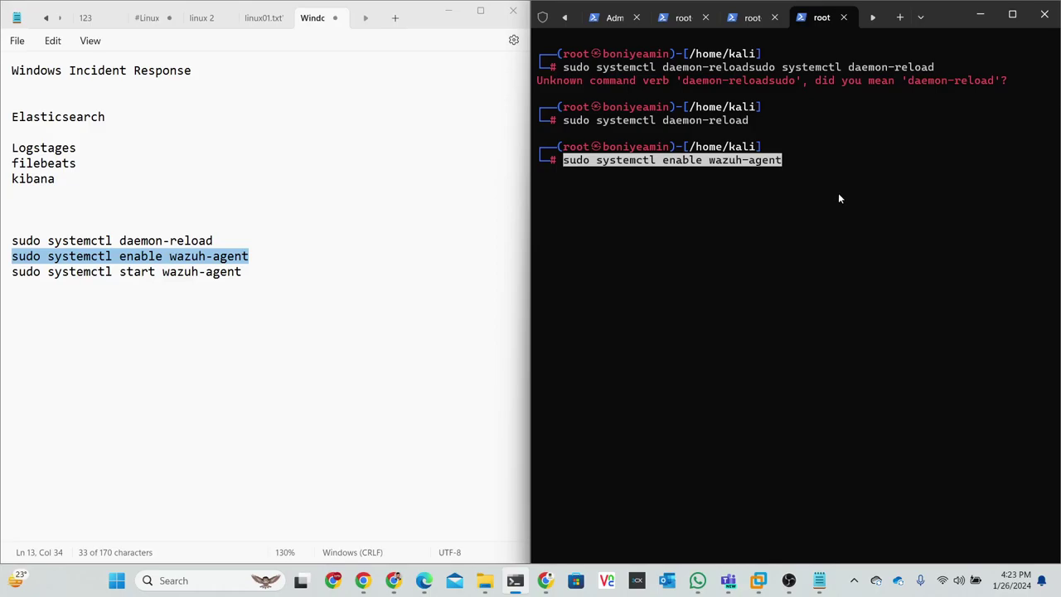
- Enable the wazuh-agent service, then start it with systemctl start wazuh-agent
key("Return")
left_click_drag(259, 275, 12, 279)
right_click(34, 279)
left_click(75, 348)
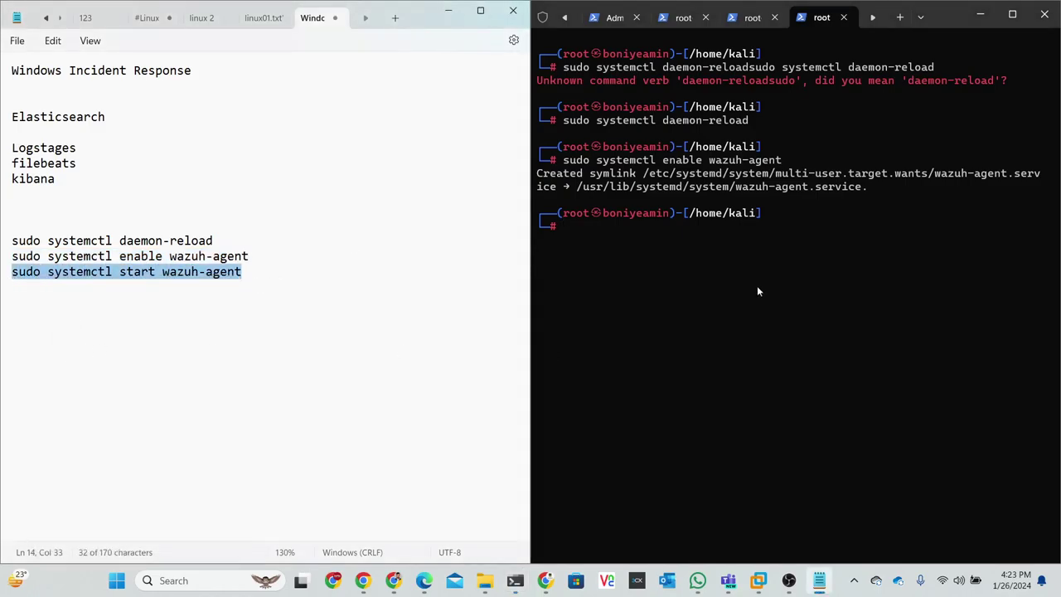
right_click(729, 256)
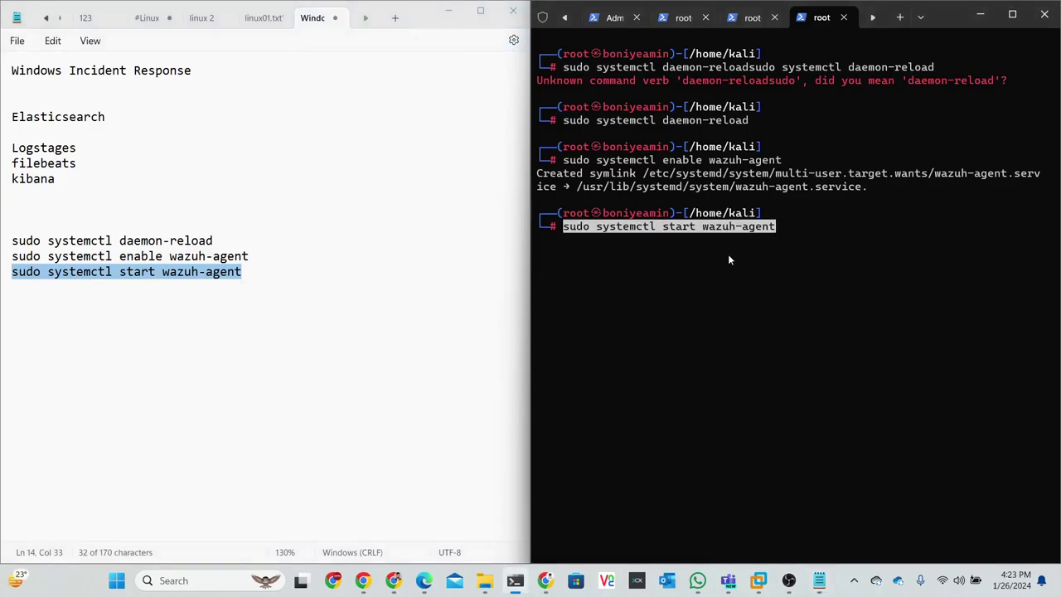
key("Return")
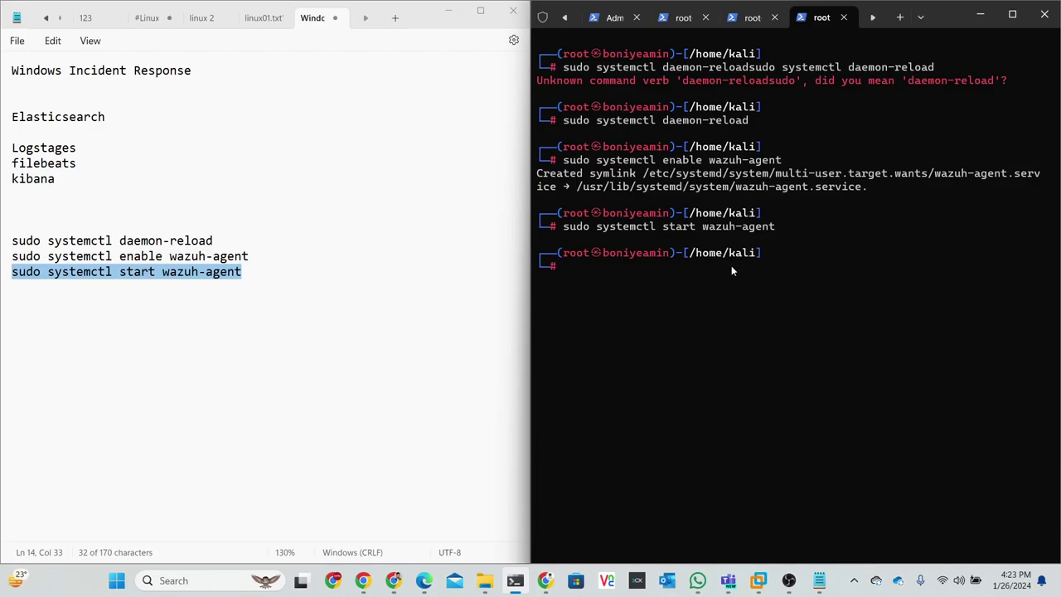
- Recall the start command and change it to systemctl status wazuh-agent
key("Up")
key("Left")
key("Left")
key("BackSpace")
key("BackSpace")
key("BackSpace")
key("BackSpace")
key("BackSpace")
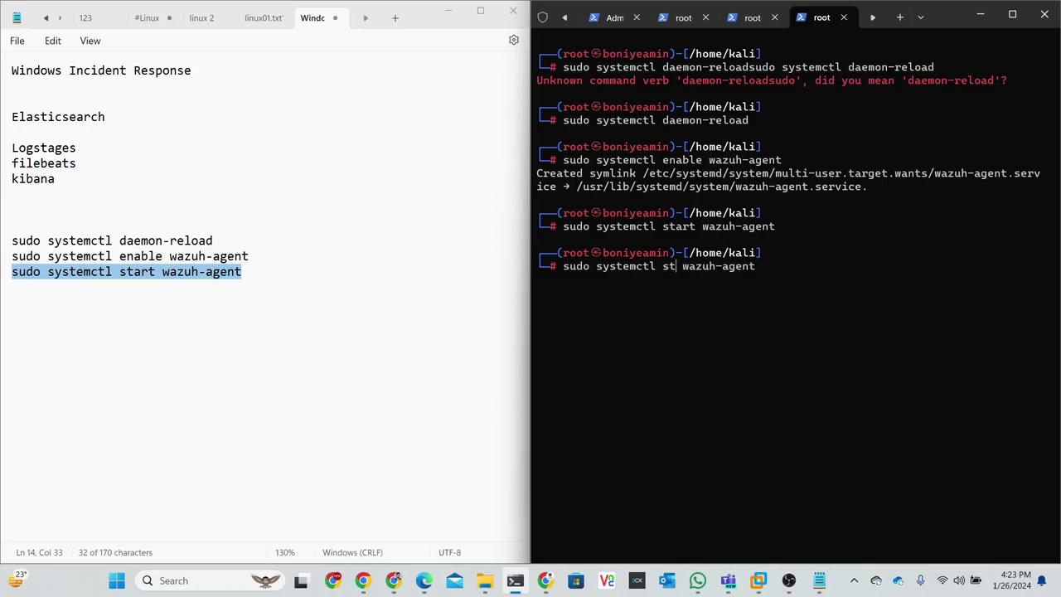
type("status")
- Check the wazuh-agent status output, then minimize Notepad to reveal Chrome
key("Return")
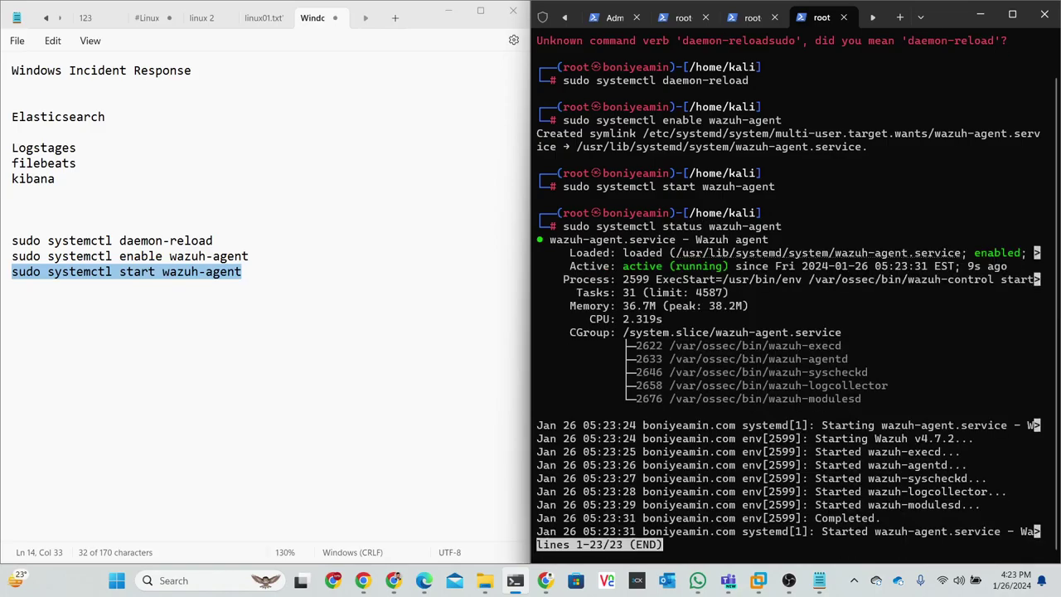
left_click(445, 16)
left_click(446, 13)
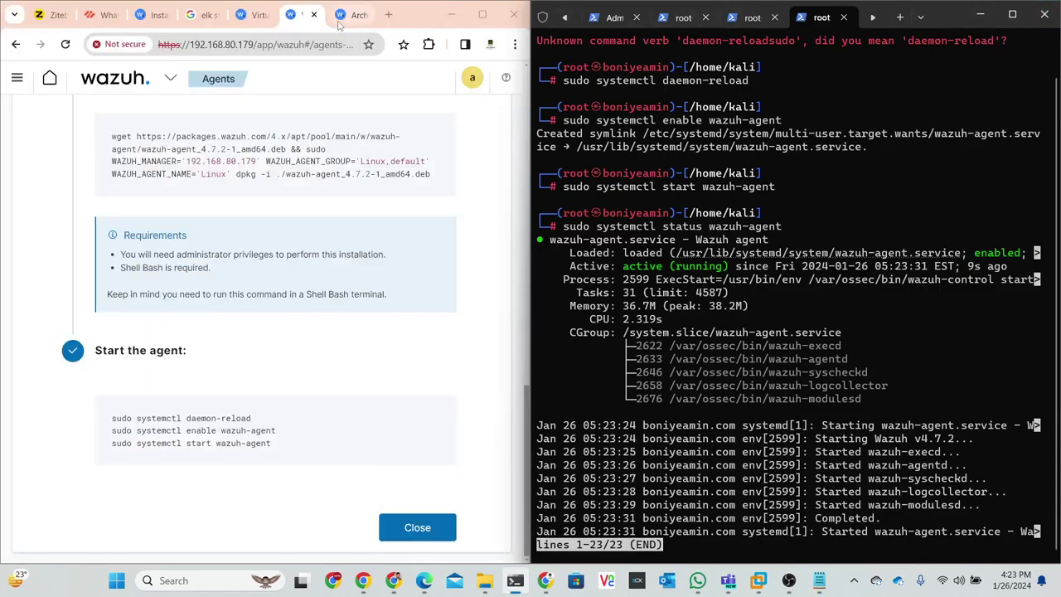
scroll(241, 323, "up", 15)
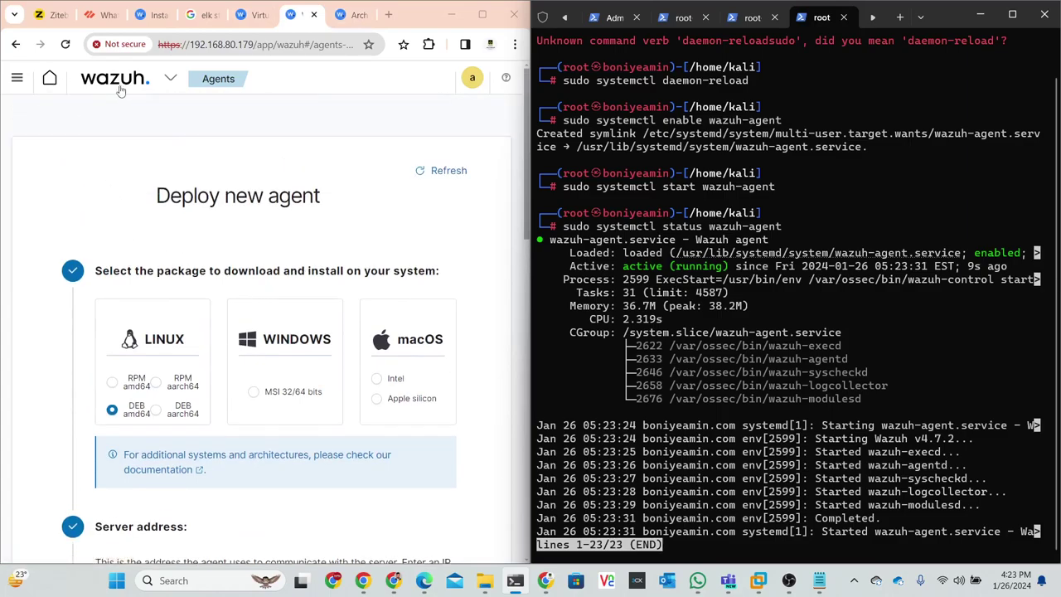
- Navigate via the side menu to the Wazuh overview and maximize the Chrome window
left_click(165, 84)
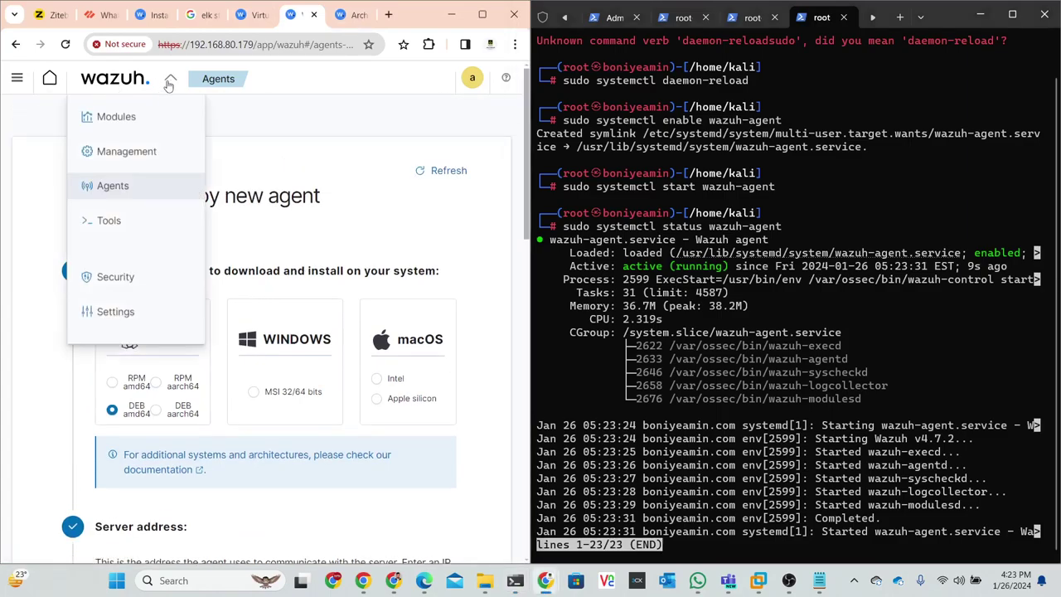
left_click(22, 88)
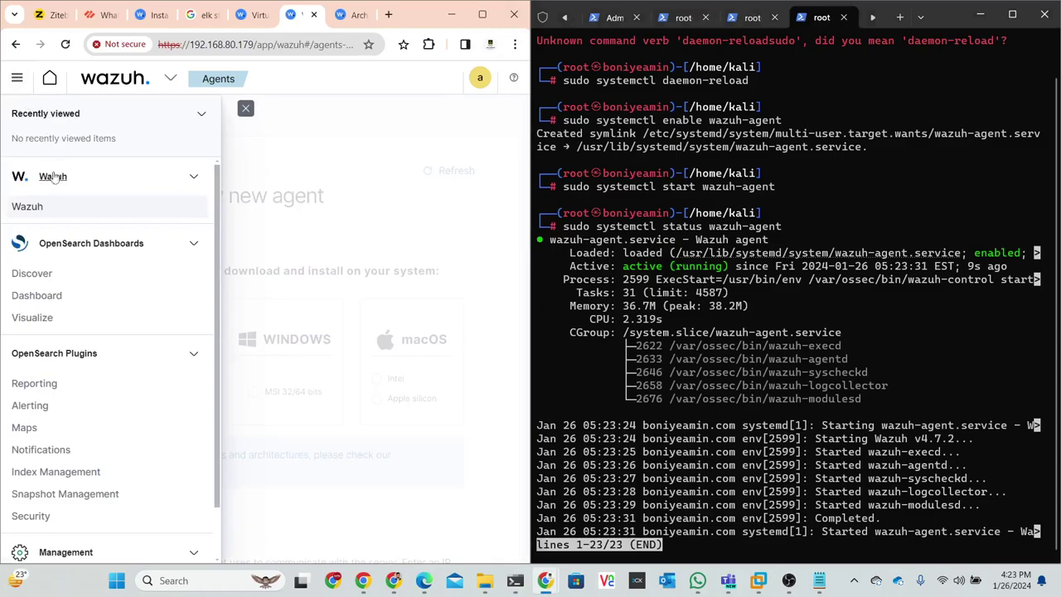
left_click(51, 182)
left_click(53, 177)
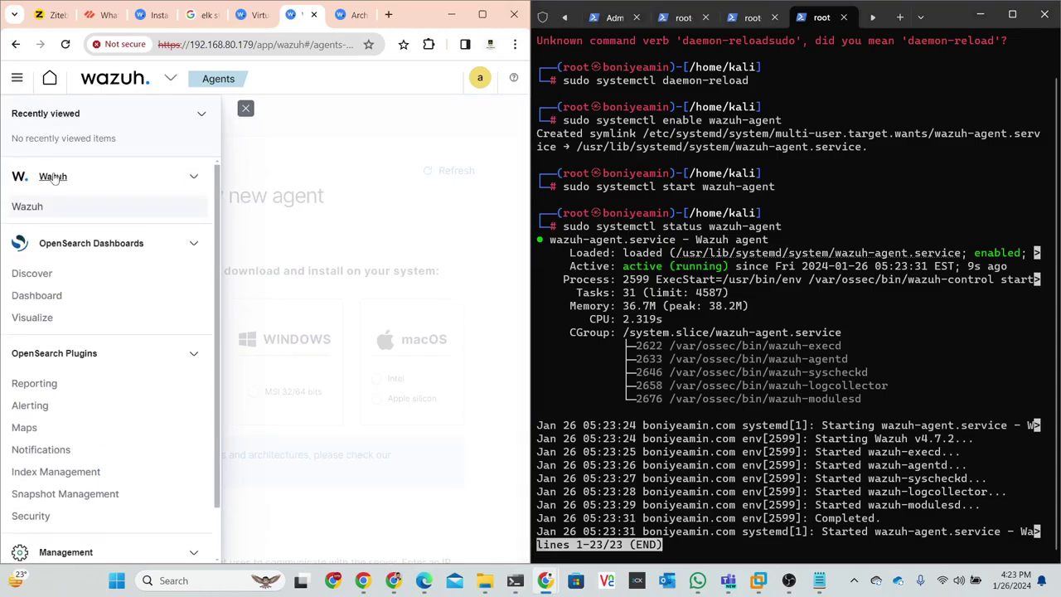
left_click(24, 206)
left_click(481, 17)
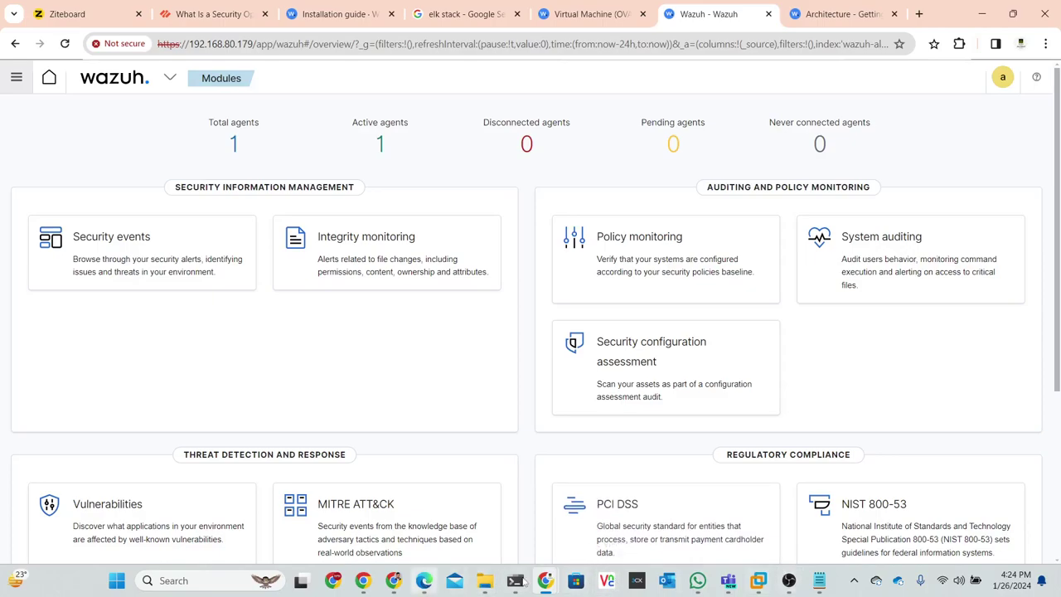
- On the Ziteboard tab, pencil-sketch four corner boxes and a labelled central box
left_click(181, 13)
left_click(97, 14)
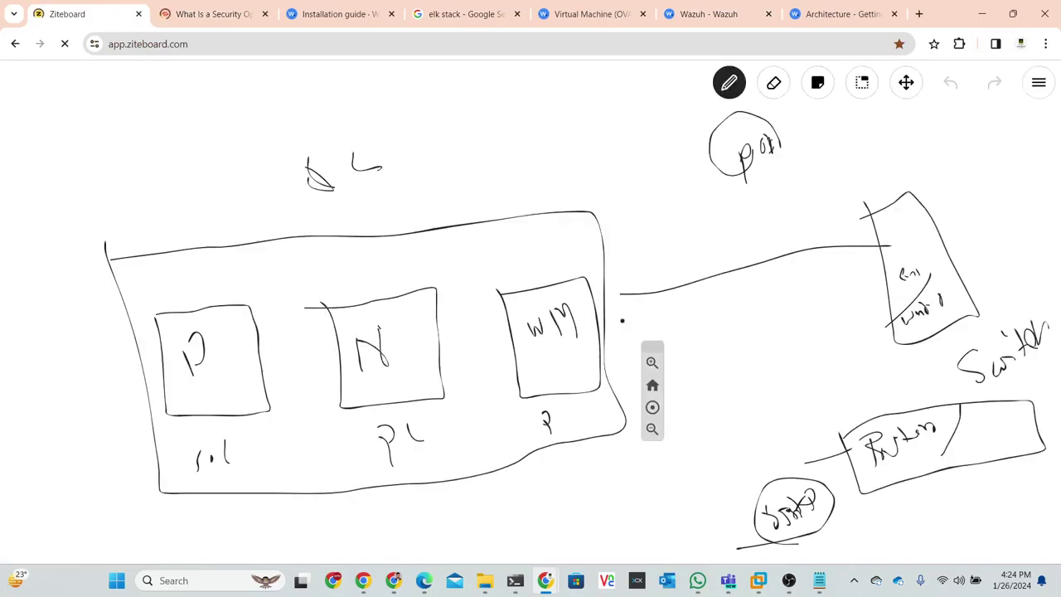
scroll(556, 403, "down", 5)
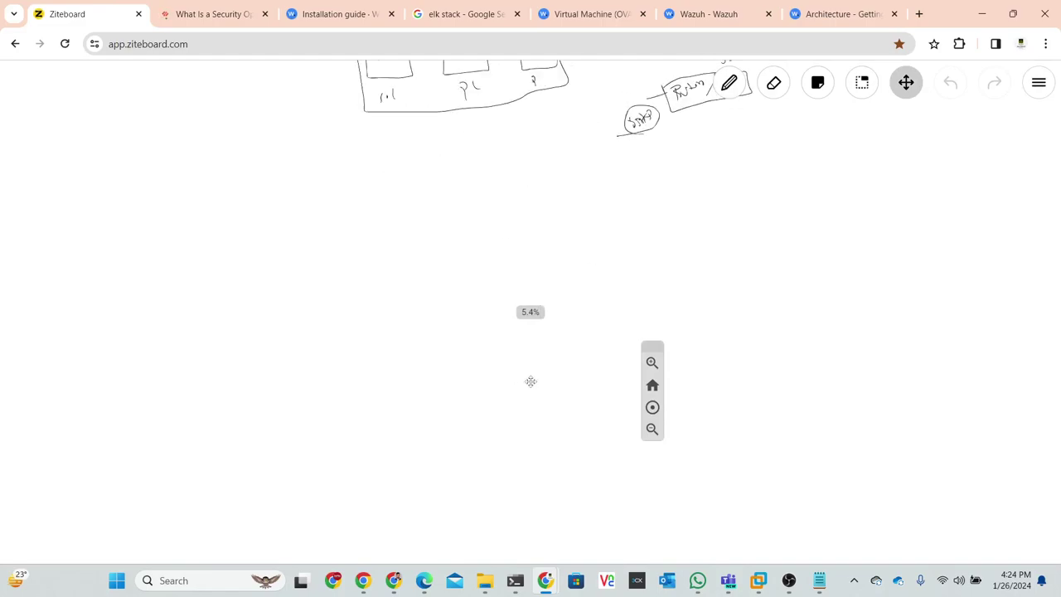
left_click(729, 87)
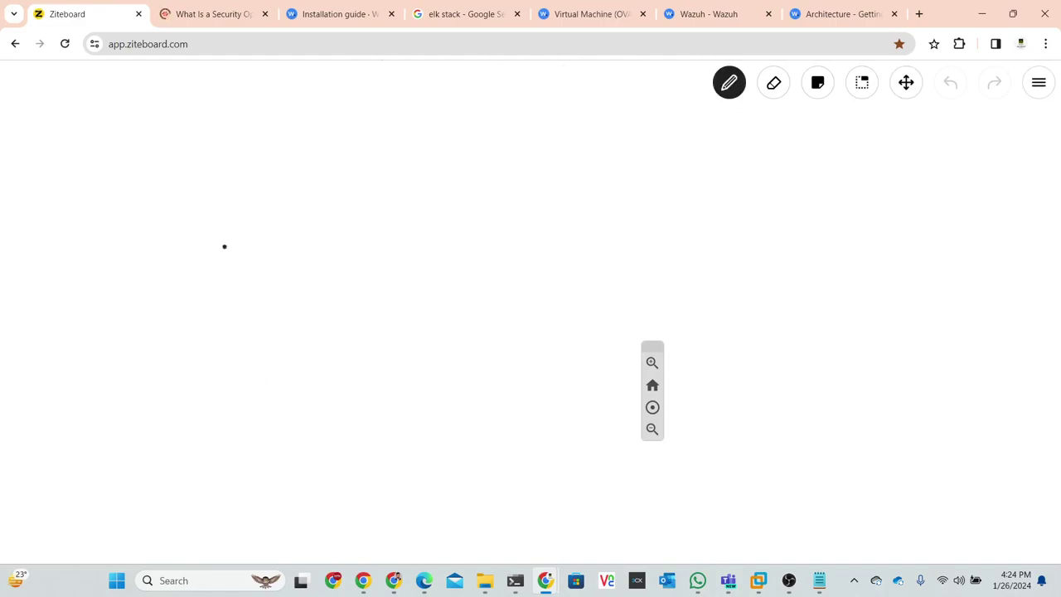
mouse_move(127, 161)
left_mouse_down()
mouse_move(227, 225)
mouse_move(244, 141)
mouse_move(135, 156)
left_mouse_up()
mouse_move(513, 127)
left_mouse_down()
mouse_move(533, 177)
mouse_move(666, 111)
mouse_move(513, 126)
left_mouse_up()
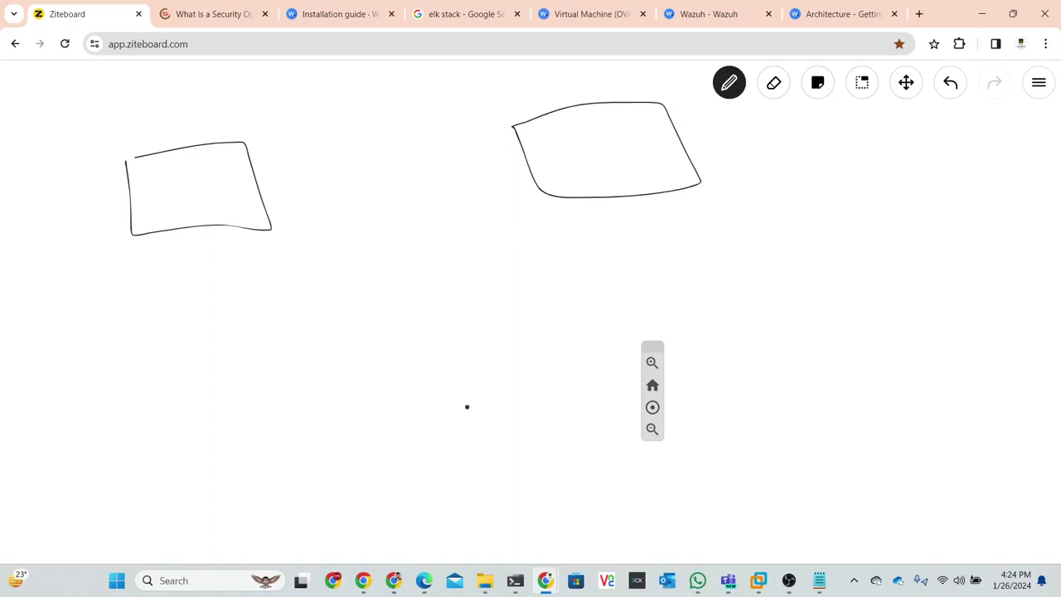
mouse_move(184, 410)
left_mouse_down()
mouse_move(357, 502)
mouse_move(109, 429)
mouse_move(125, 431)
left_mouse_up()
mouse_move(602, 335)
left_mouse_down()
mouse_move(767, 470)
mouse_move(655, 342)
mouse_move(578, 357)
left_mouse_up()
mouse_move(365, 266)
left_mouse_down()
mouse_move(369, 357)
mouse_move(494, 343)
mouse_move(365, 265)
left_mouse_up()
left_click_drag(399, 322, 421, 314)
mouse_move(405, 313)
left_mouse_down()
mouse_move(413, 307)
mouse_move(396, 328)
left_mouse_up()
- Link the central box to all four boxes and draw a long line rightward
left_click_drag(456, 246, 526, 156)
left_click_drag(365, 252, 260, 221)
left_click_drag(378, 354, 287, 420)
left_click_drag(488, 343, 603, 410)
left_click_drag(471, 266, 1007, 211)
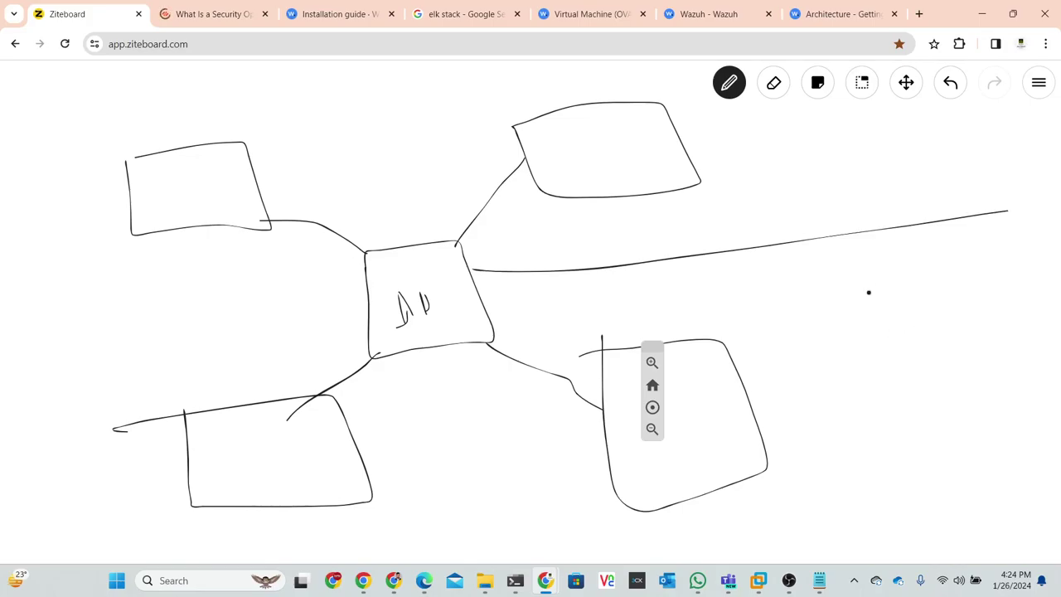
left_click_drag(466, 270, 479, 269)
- Draw a box labelled D.C on the long line and another box below it
mouse_move(829, 243)
left_mouse_down()
mouse_move(832, 329)
mouse_move(953, 318)
mouse_move(937, 219)
left_mouse_up()
mouse_move(829, 237)
left_mouse_down()
mouse_move(846, 282)
mouse_move(887, 278)
left_mouse_up()
left_click(862, 274)
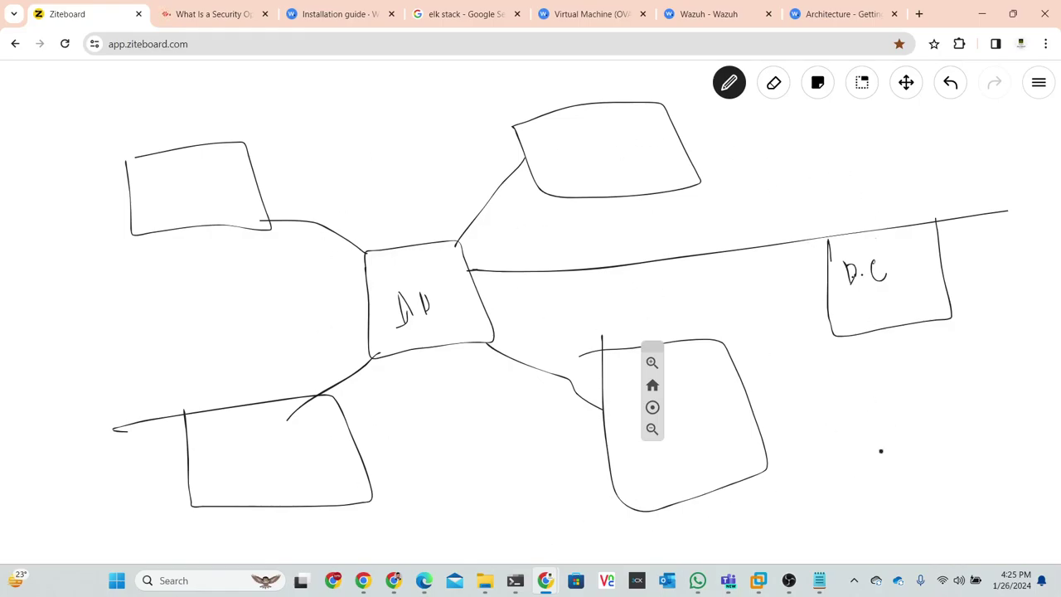
mouse_move(849, 447)
left_mouse_down()
mouse_move(866, 515)
mouse_move(973, 511)
mouse_move(950, 415)
mouse_move(846, 445)
mouse_move(851, 455)
left_mouse_up()
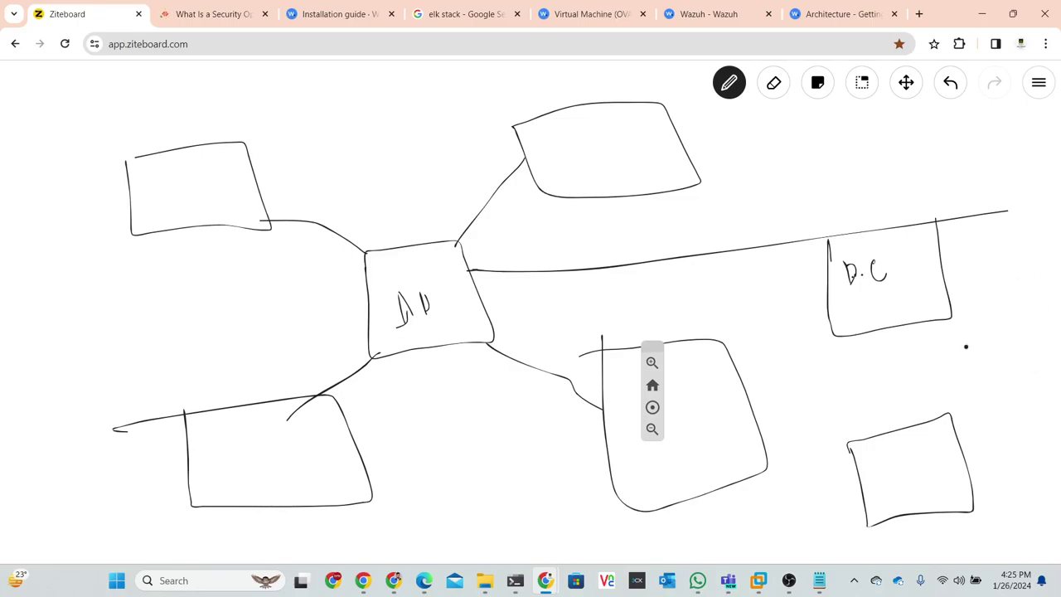
mouse_move(915, 266)
left_mouse_down()
mouse_move(977, 265)
mouse_move(978, 244)
mouse_move(915, 267)
mouse_move(897, 238)
mouse_move(877, 241)
left_mouse_up()
- Number the top box 1, link D.C to it, and write and circle 2 top-left
left_click_drag(592, 136, 603, 165)
mouse_move(882, 236)
left_mouse_down()
mouse_move(821, 242)
mouse_move(646, 194)
left_mouse_up()
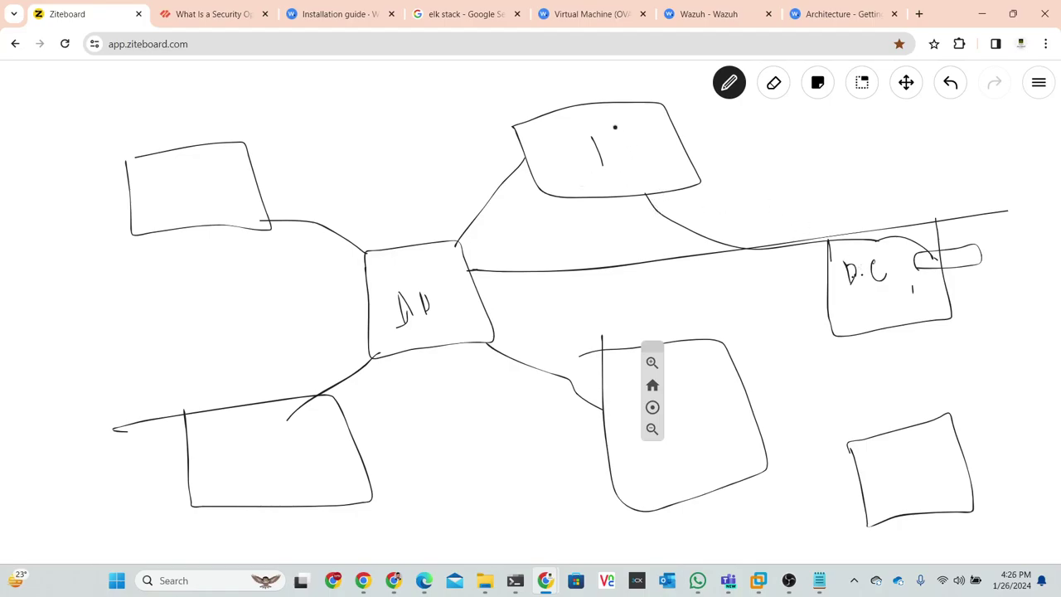
left_click_drag(180, 182, 205, 201)
mouse_move(191, 164)
left_mouse_down()
mouse_move(149, 162)
mouse_move(178, 224)
mouse_move(191, 164)
left_mouse_up()
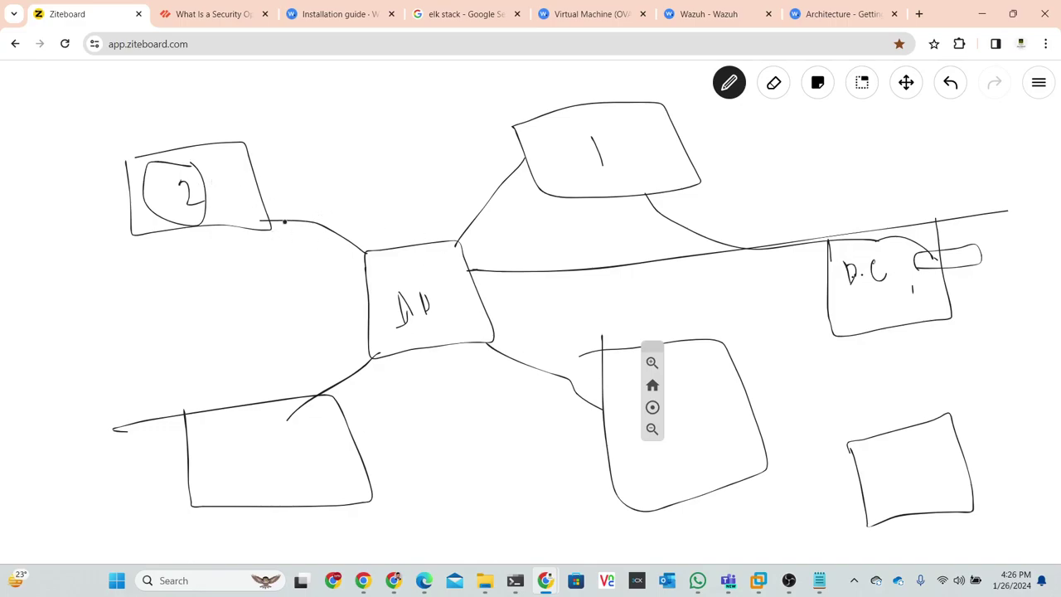
- Add a pointer line from the 2, circle the central label, and write 'LAD' beside it
left_click_drag(219, 179, 257, 162)
mouse_move(270, 152)
left_mouse_down()
mouse_move(240, 166)
mouse_move(265, 143)
mouse_move(248, 142)
left_mouse_up()
mouse_move(432, 301)
left_mouse_down()
mouse_move(390, 292)
mouse_move(417, 327)
mouse_move(432, 300)
left_mouse_up()
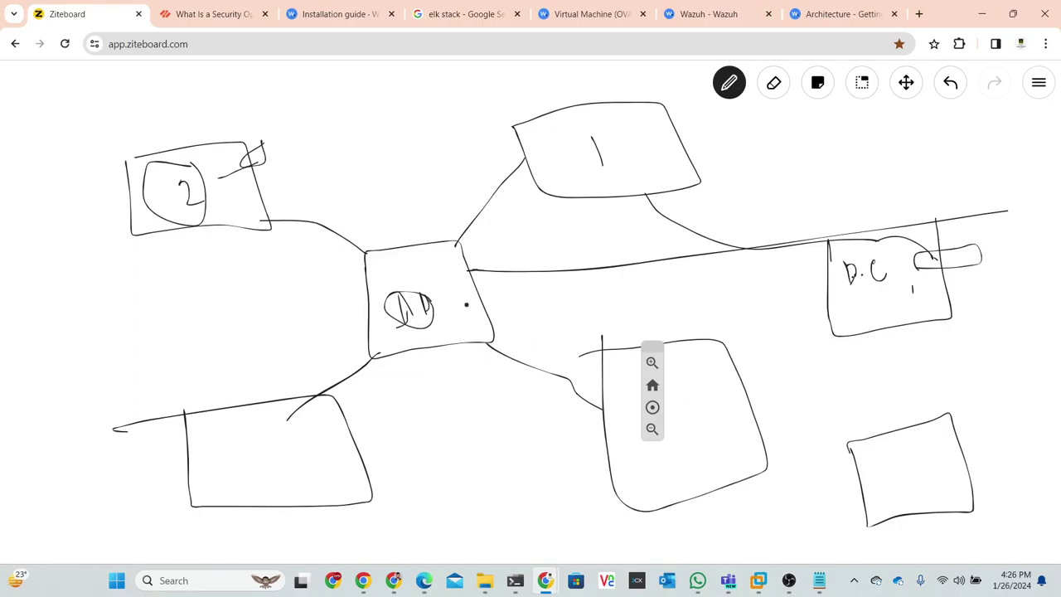
mouse_move(525, 290)
left_mouse_down()
mouse_move(527, 306)
mouse_move(568, 305)
mouse_move(581, 284)
mouse_move(590, 291)
left_mouse_up()
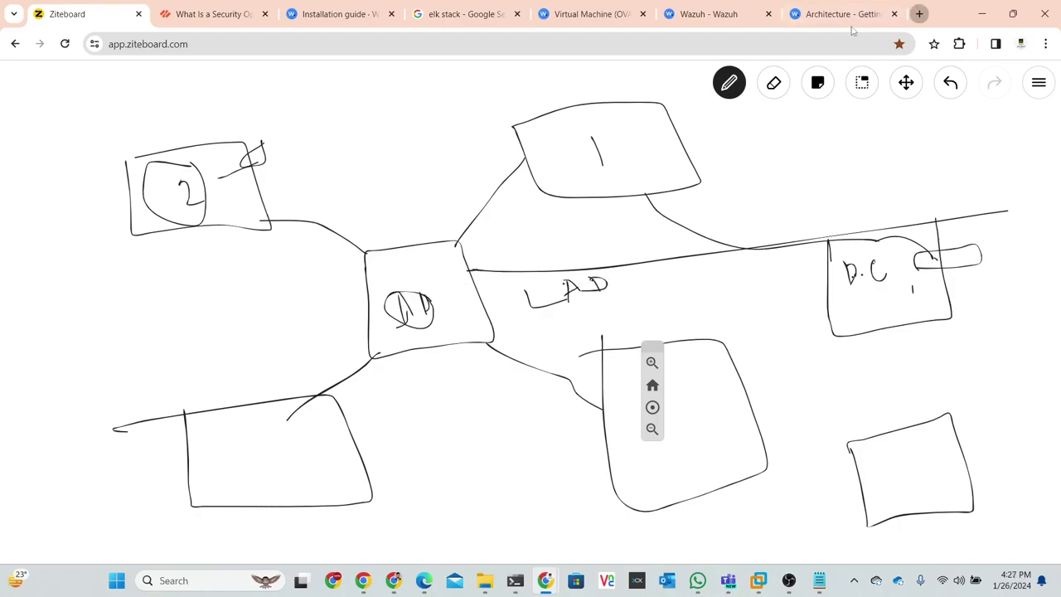
- Open a blank new tab, then go back through the Architecture tab to the Wazuh dashboard
left_click(919, 14)
type("win")
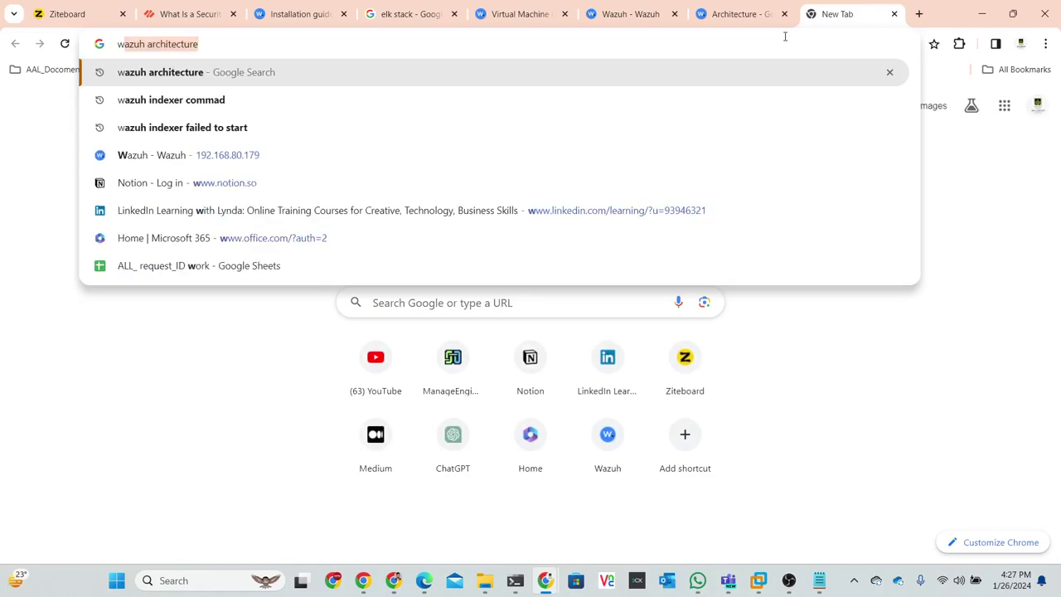
key("BackSpace")
key("BackSpace")
key("BackSpace")
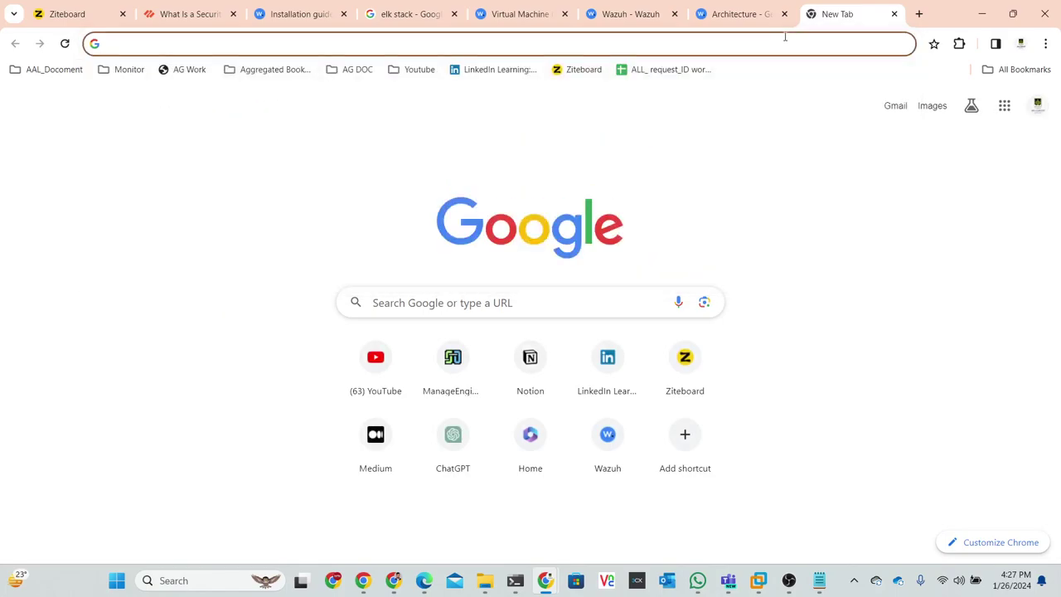
left_click(729, 14)
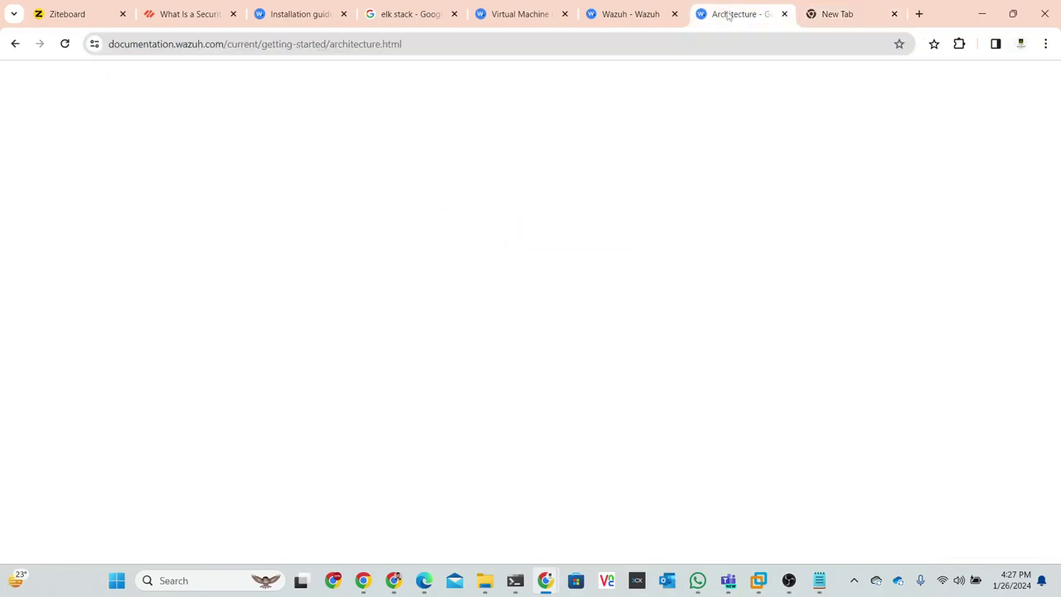
left_click(649, 14)
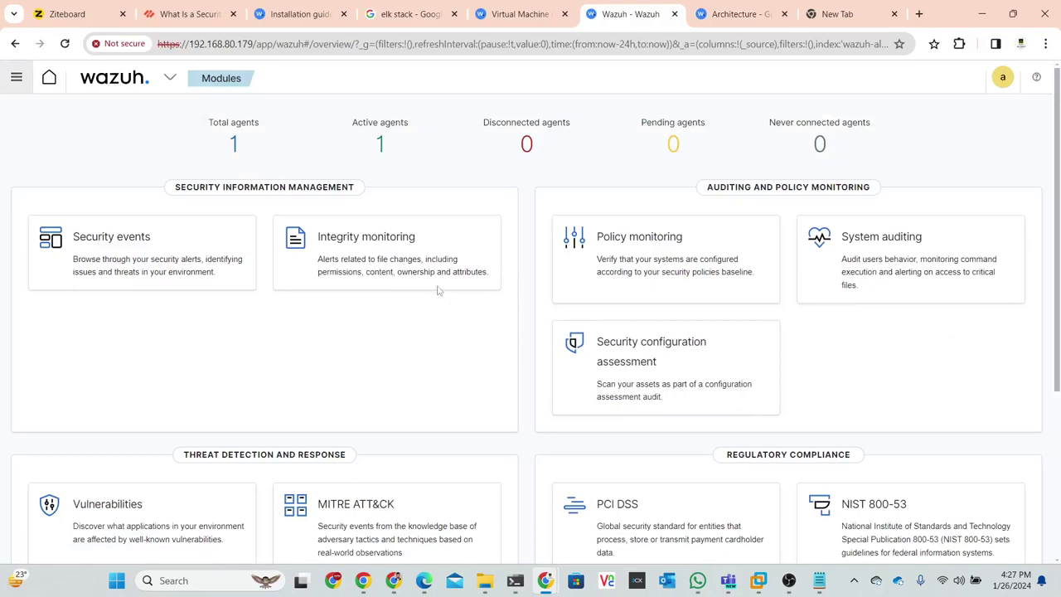
- Open active Linux agent 001, review its configuration, then load its Integrity monitoring dashboard
left_click(380, 146)
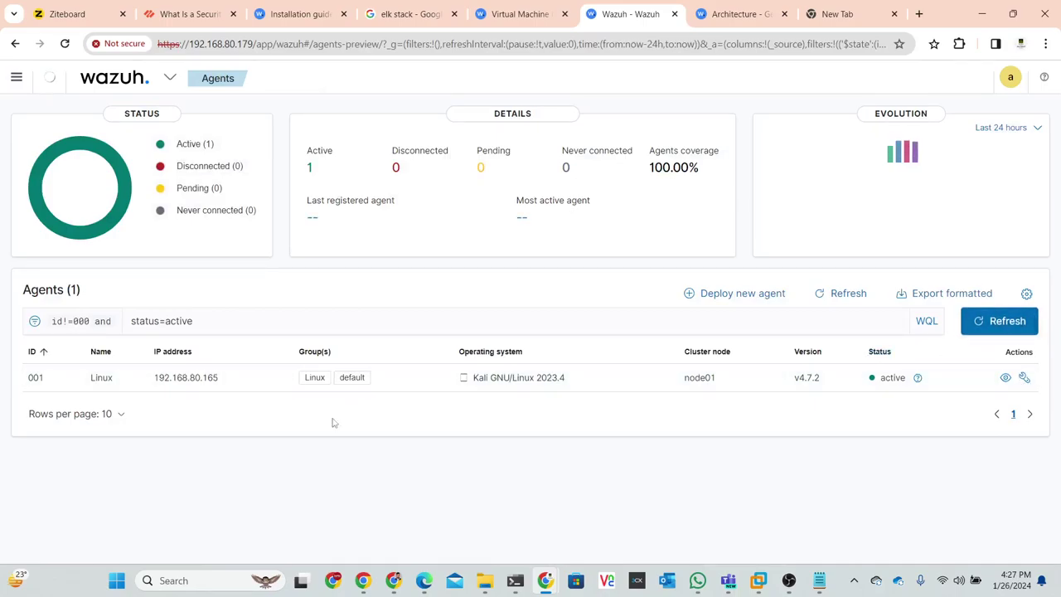
left_click(184, 383)
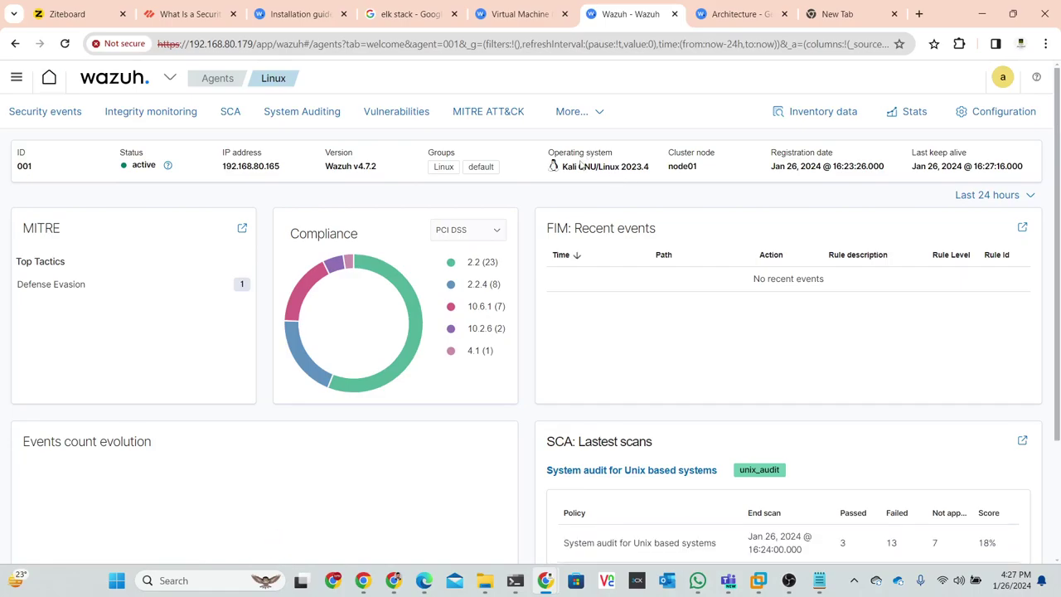
left_click(1003, 120)
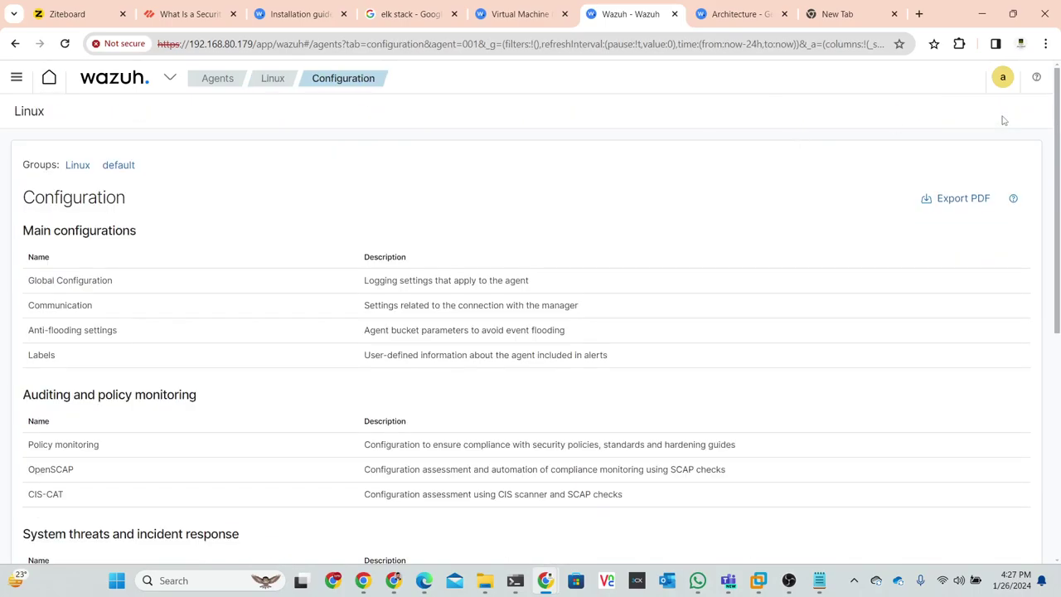
scroll(315, 378, "down", 5)
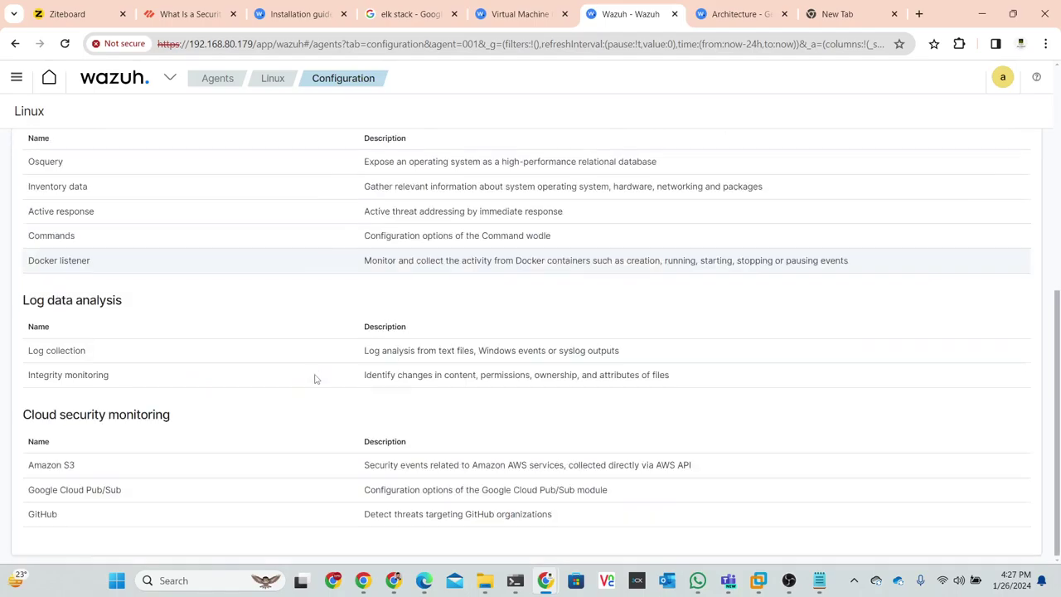
scroll(372, 429, "up", 5)
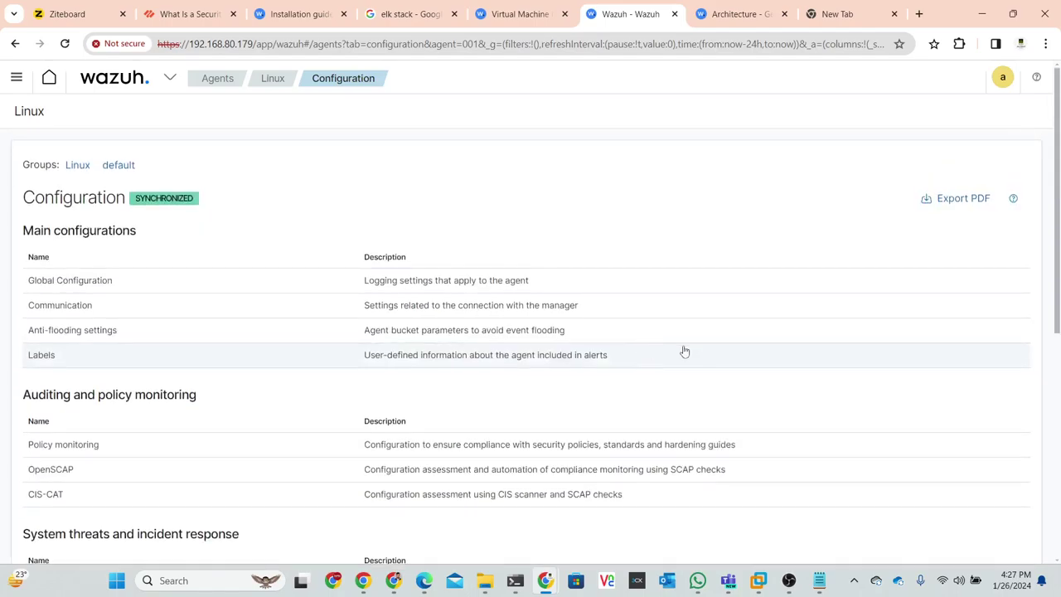
left_click(272, 81)
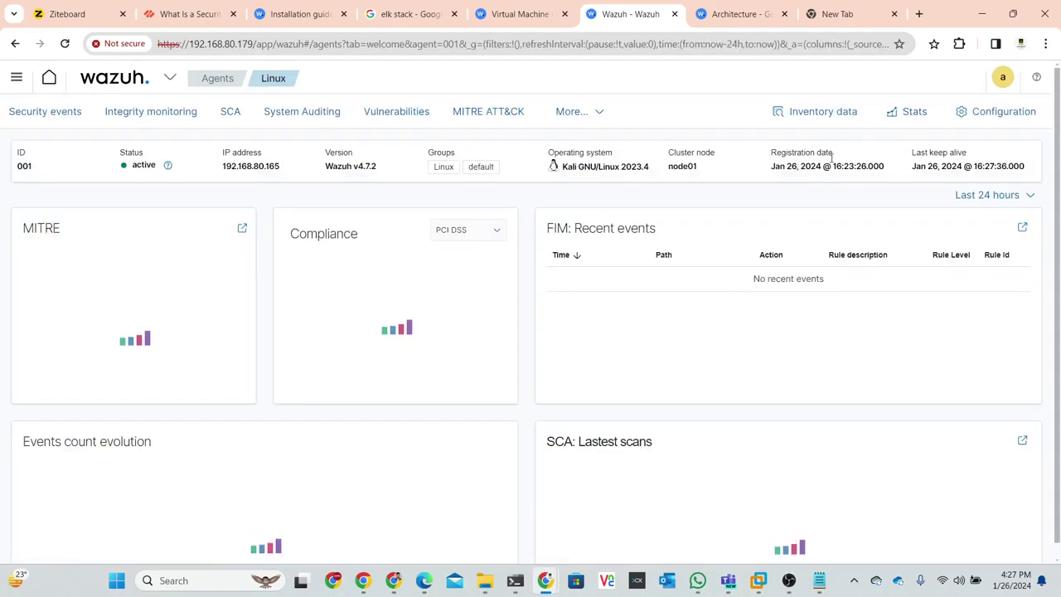
left_click(135, 123)
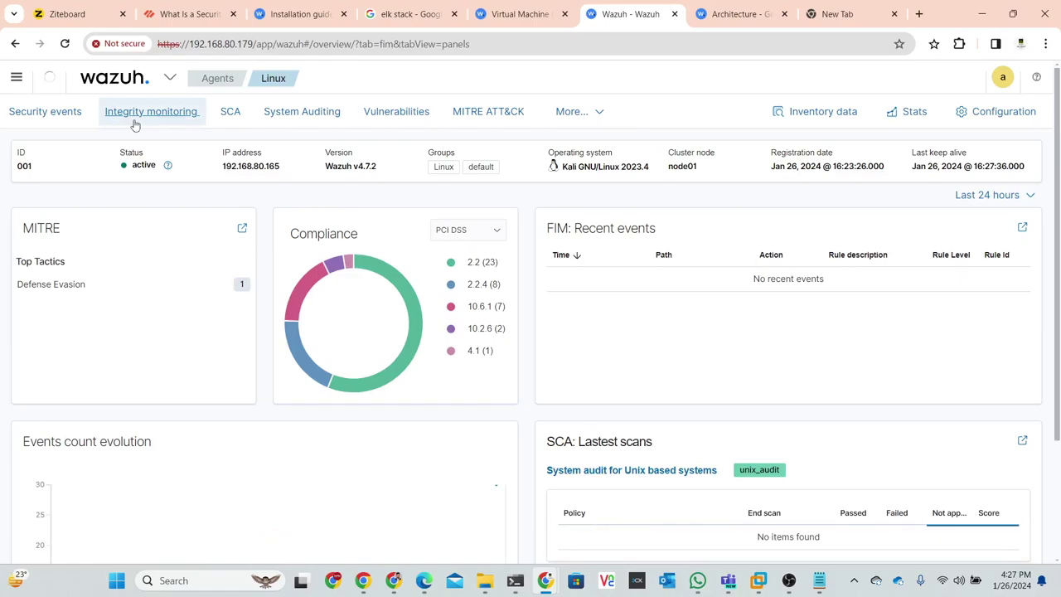
left_click(135, 123)
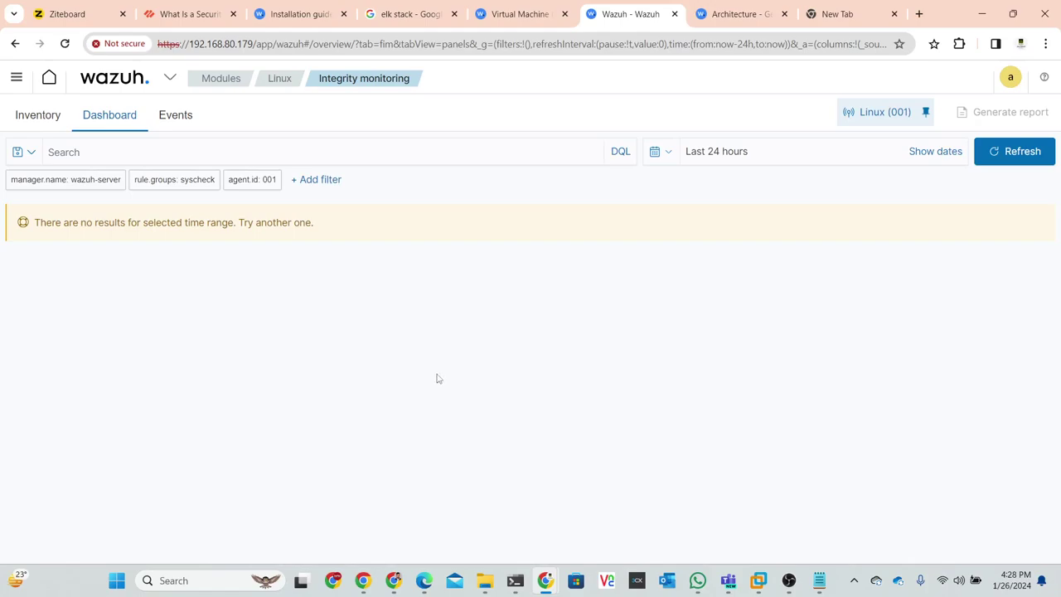
- Look at the Integrity monitoring inventory, glance at the Architecture docs, then return to Modules overview
left_click(39, 117)
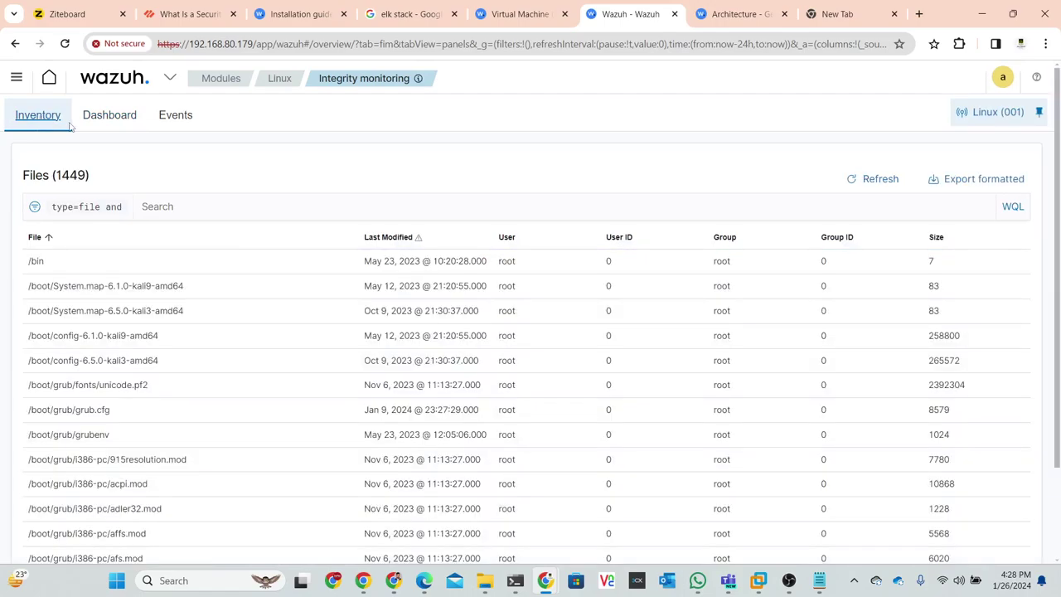
left_click(121, 126)
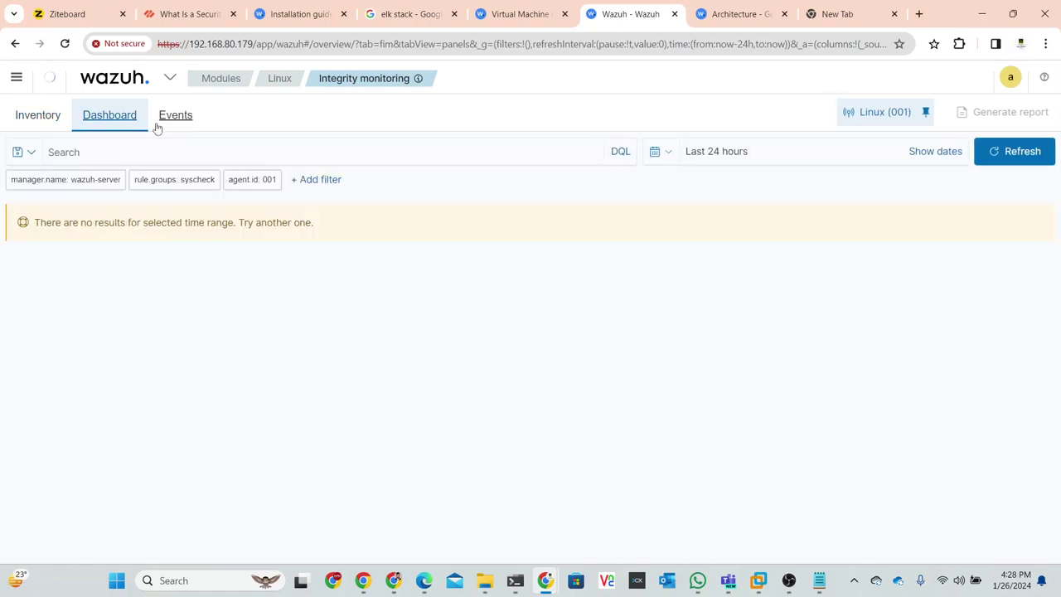
left_click(738, 15)
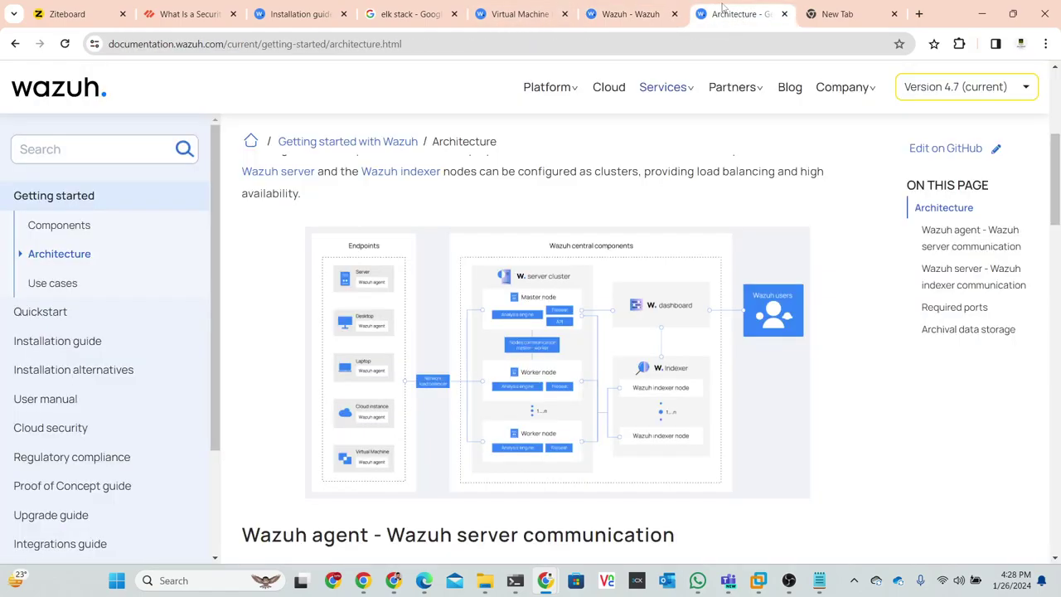
left_click(628, 15)
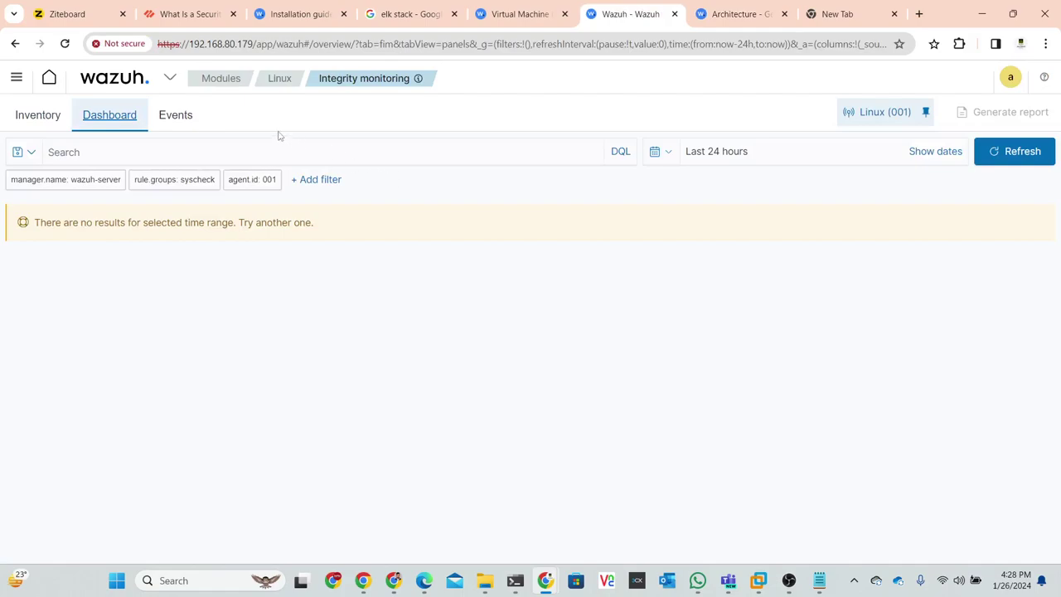
left_click(219, 79)
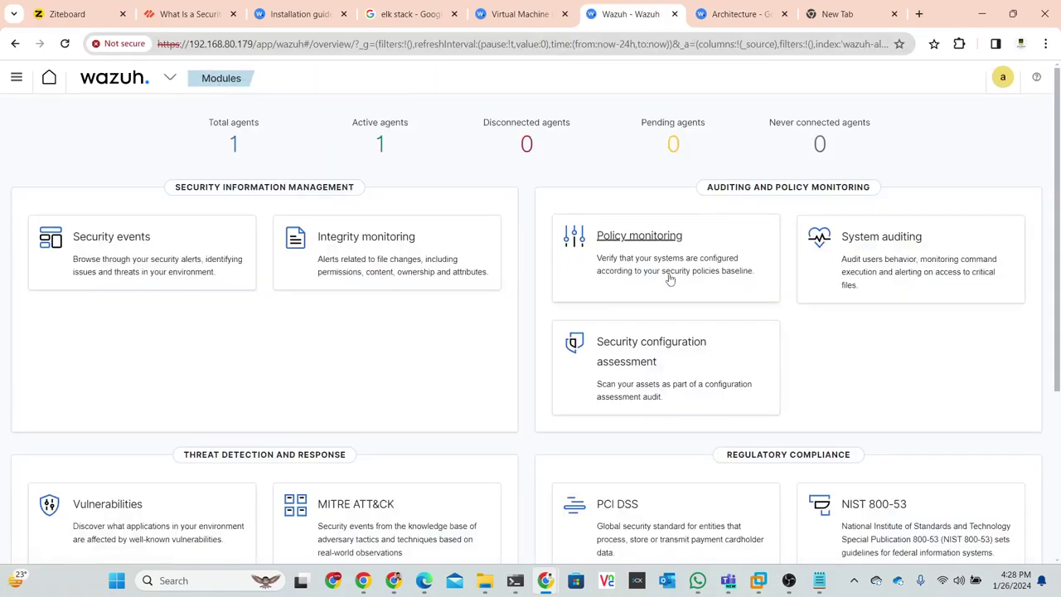
- Minimize Chrome to check the terminal, restore it, and switch to the Ziteboard tab with Ctrl+1
scroll(422, 266, "down", 2)
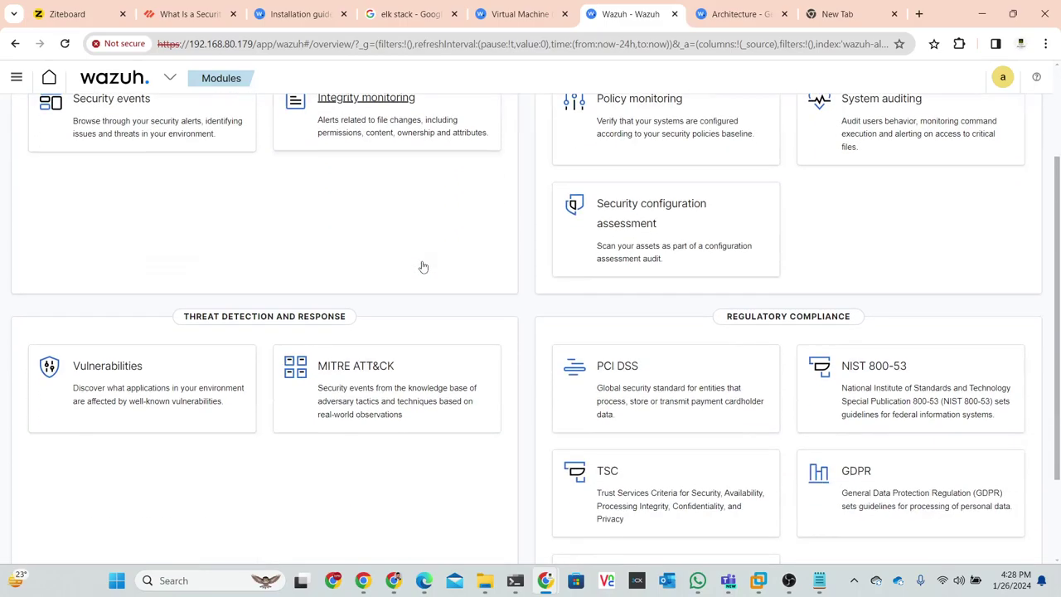
scroll(422, 266, "up", 3)
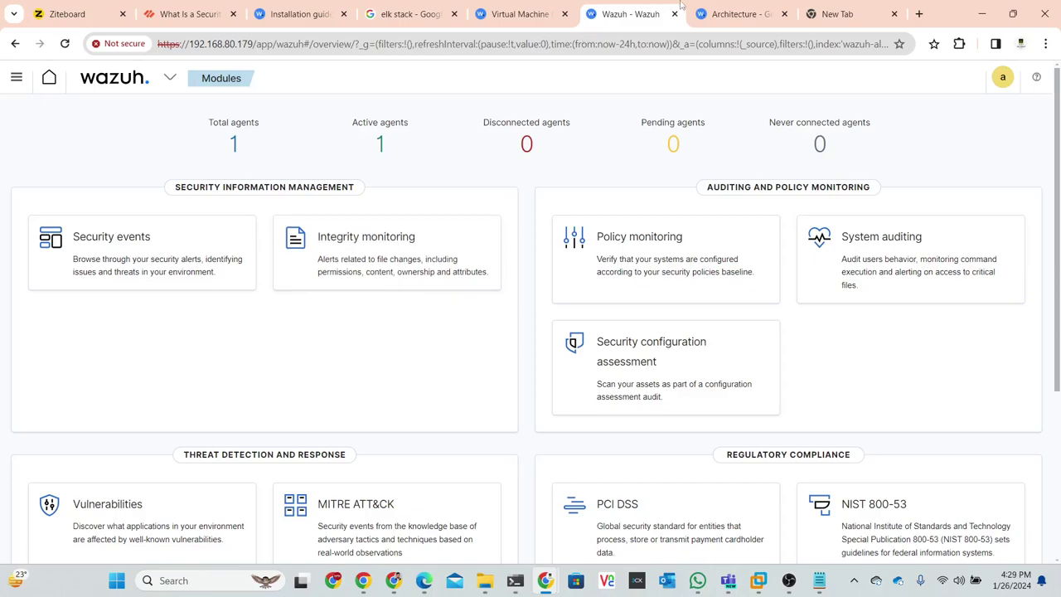
left_click(980, 14)
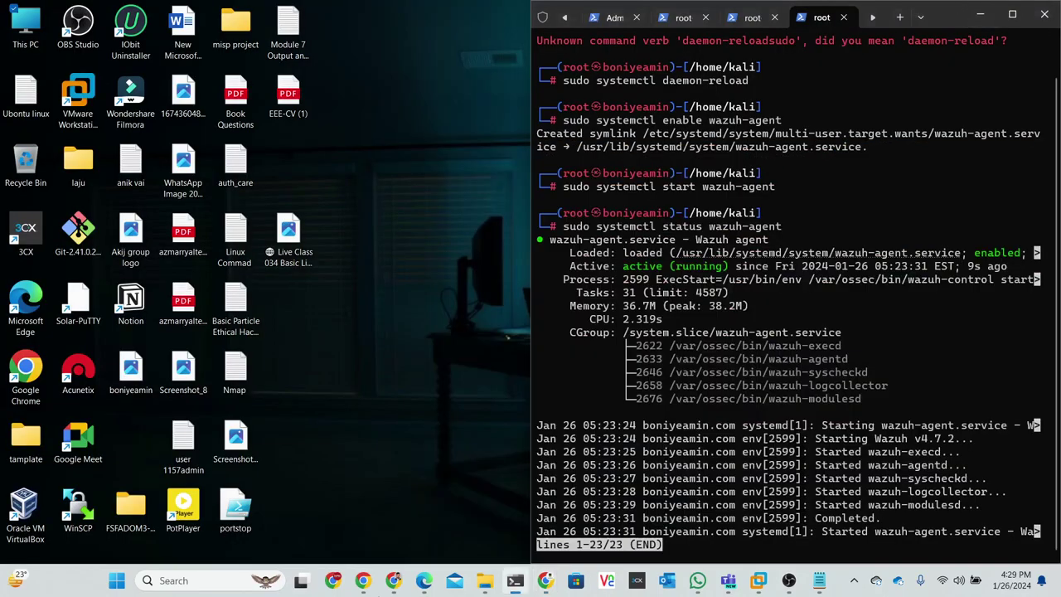
mouse_move(546, 585)
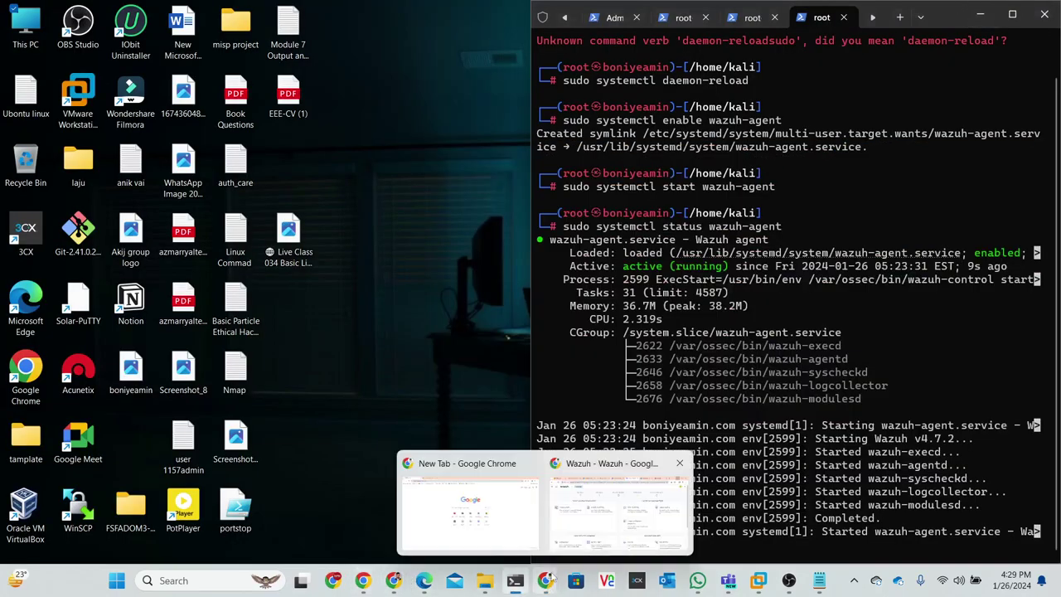
left_click(585, 528)
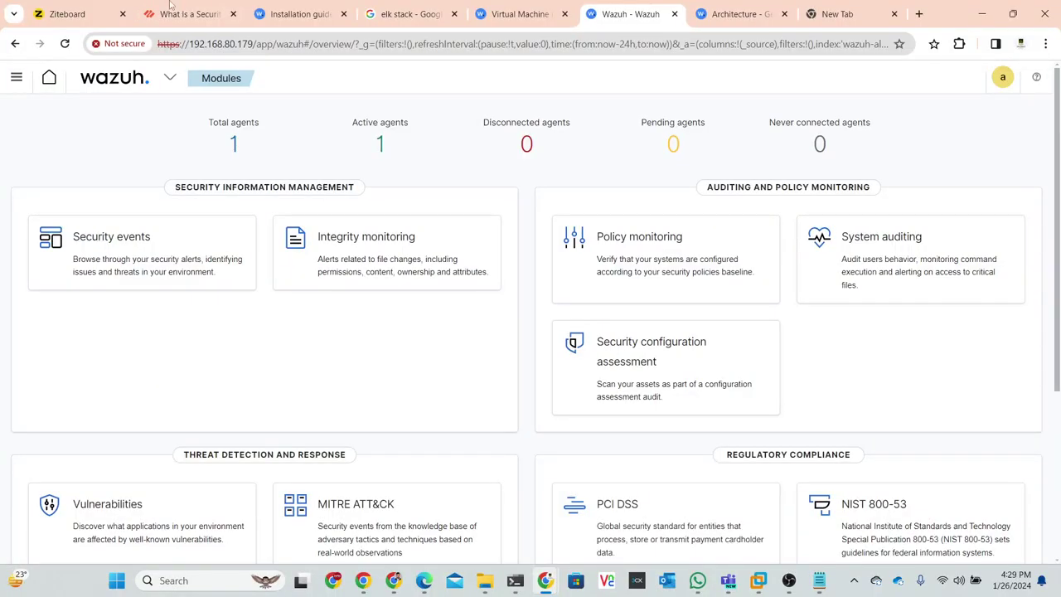
key("ctrl+1")
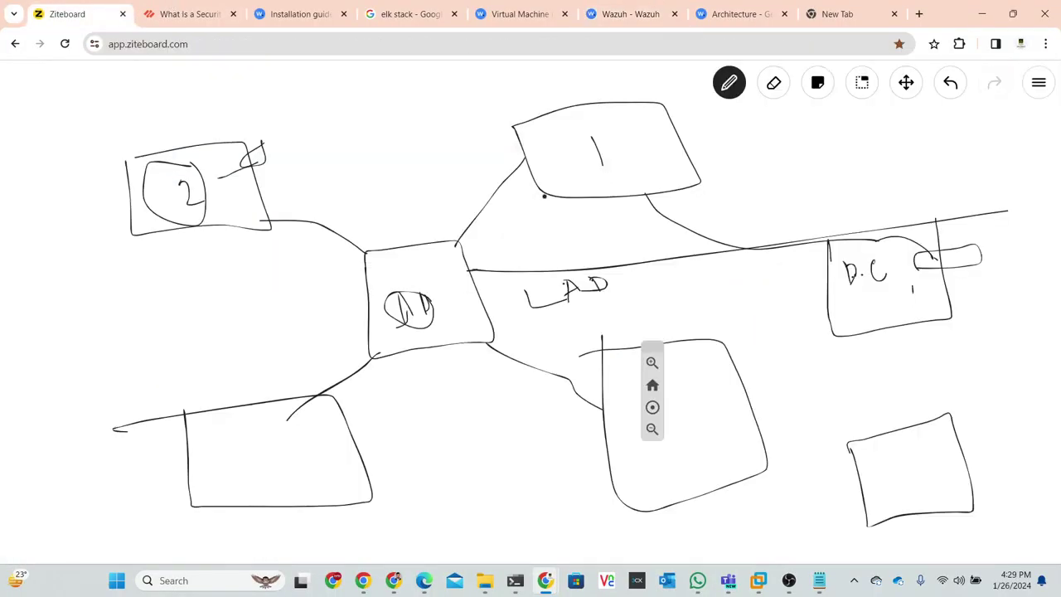
- In empty board space, pencil-sketch a tall box at right and a wide box to its left
scroll(544, 196, "down", 10)
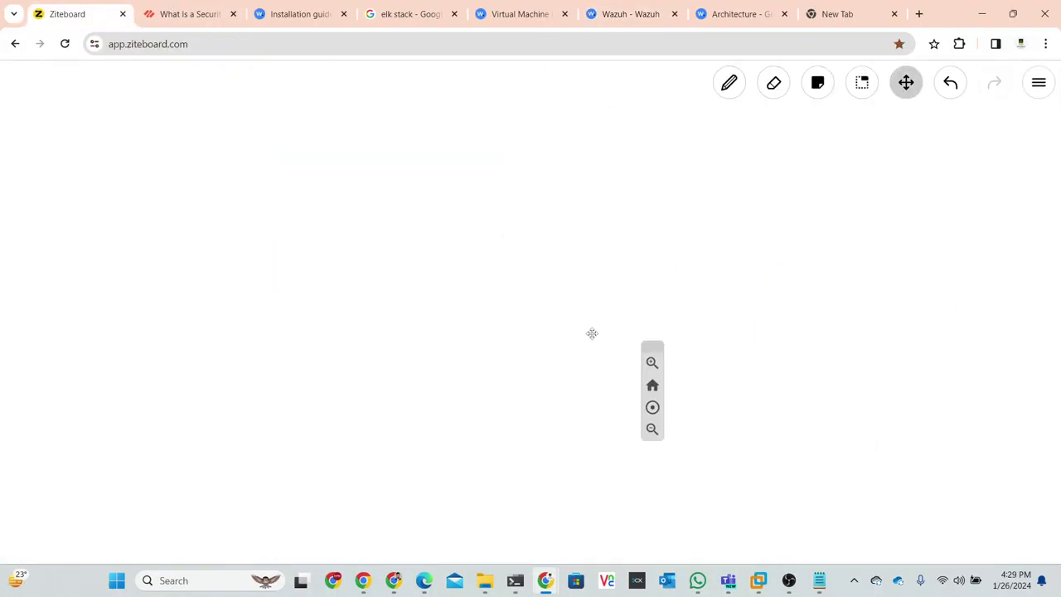
left_click(729, 84)
mouse_move(808, 208)
left_mouse_down()
mouse_move(826, 391)
mouse_move(928, 408)
mouse_move(865, 187)
mouse_move(803, 213)
left_mouse_up()
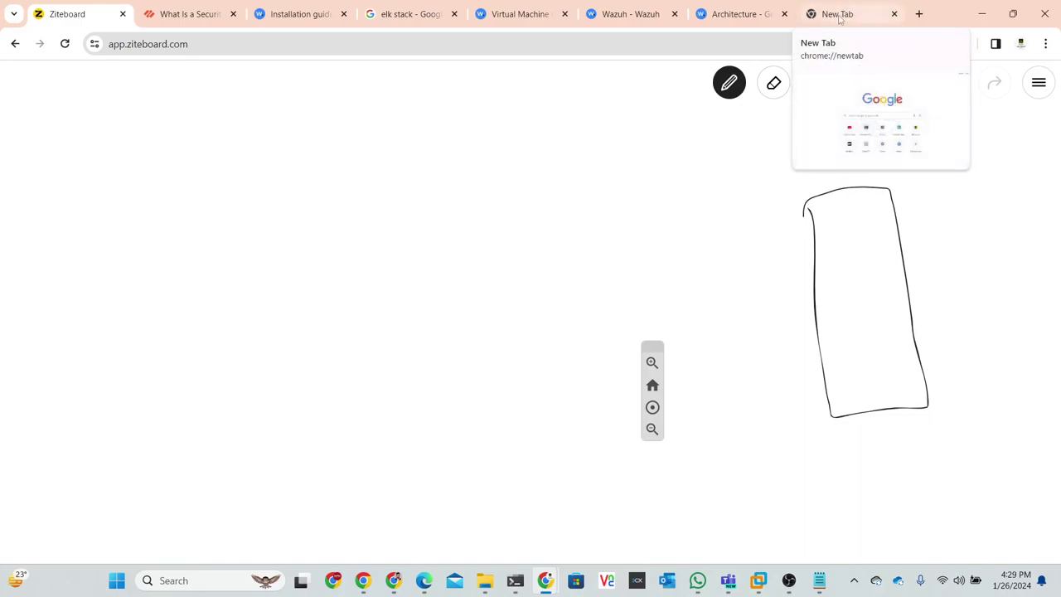
mouse_move(473, 251)
left_mouse_down()
mouse_move(493, 313)
mouse_move(651, 301)
mouse_move(635, 225)
mouse_move(471, 234)
mouse_move(472, 253)
left_mouse_up()
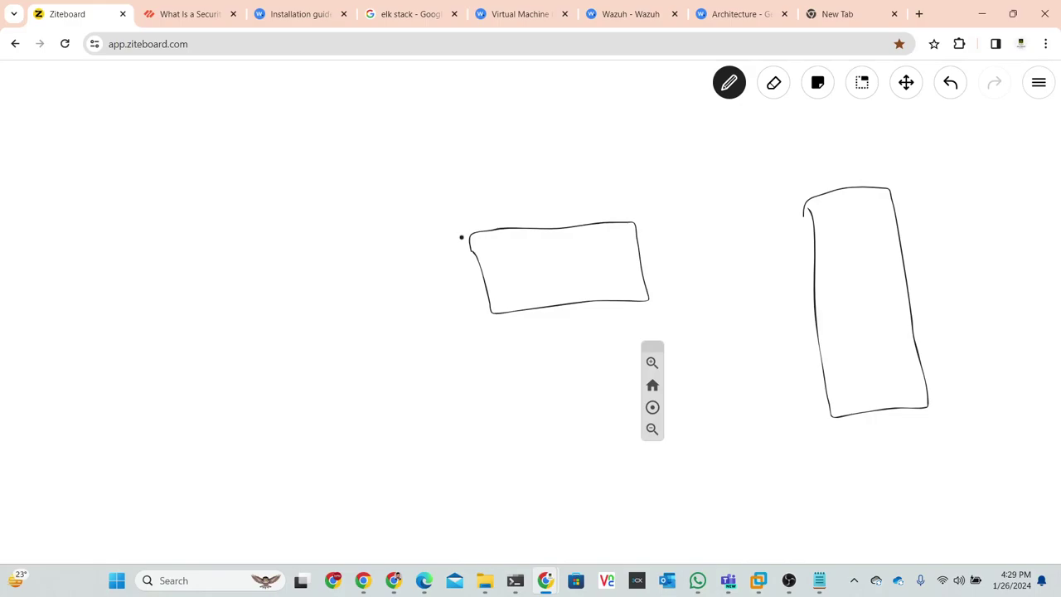
left_click_drag(805, 204, 813, 216)
- Touch up the tall box's edges and link it to the wide box with a labelled line
left_click(727, 88)
left_click_drag(804, 204, 811, 222)
left_click_drag(801, 203, 817, 246)
left_click_drag(820, 236, 637, 249)
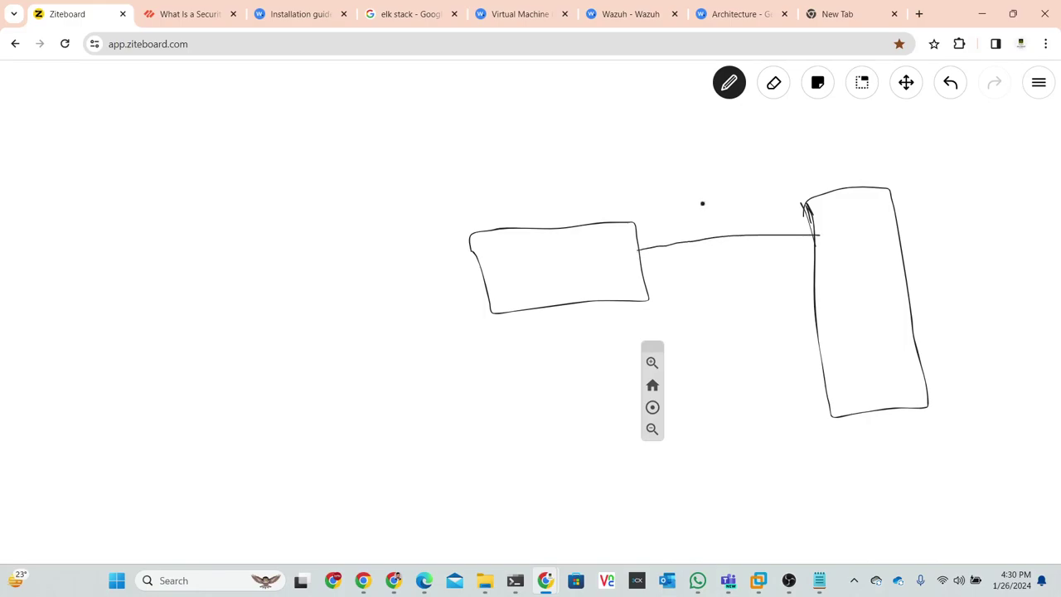
left_click_drag(699, 212, 717, 204)
mouse_move(724, 197)
left_mouse_down()
mouse_move(725, 213)
mouse_move(734, 195)
left_mouse_up()
- Add a left box linked to the middle box, with a line down to a 'Ui?' note and an inner frame
mouse_move(150, 246)
left_mouse_down()
mouse_move(164, 322)
mouse_move(279, 312)
mouse_move(291, 227)
mouse_move(201, 227)
mouse_move(148, 248)
left_mouse_up()
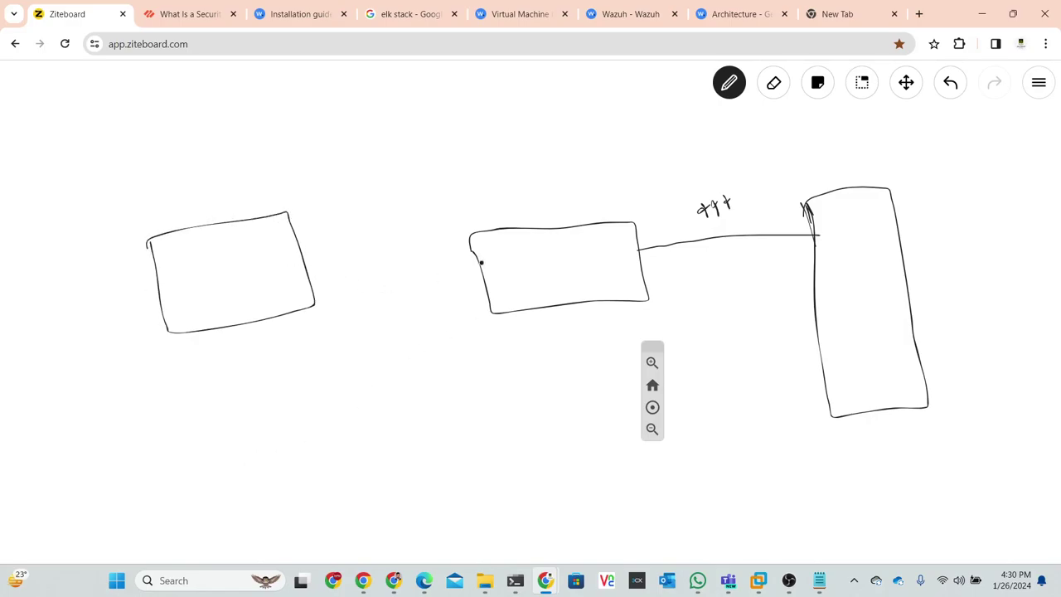
left_click_drag(477, 263, 310, 265)
left_click_drag(525, 330, 561, 338)
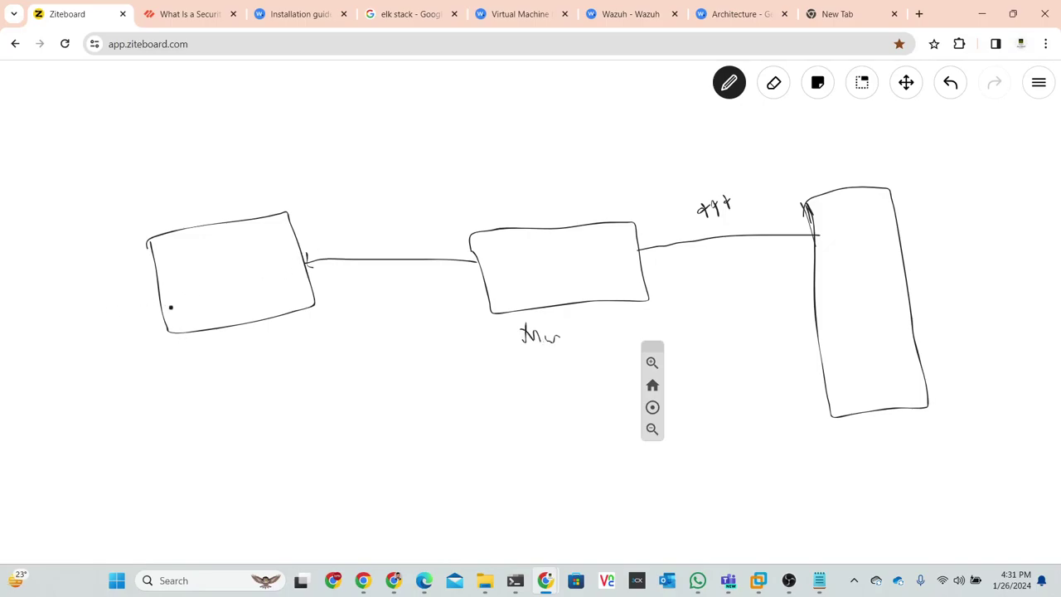
left_click_drag(173, 332, 115, 410)
mouse_move(99, 437)
left_mouse_down()
mouse_move(125, 452)
mouse_move(154, 437)
mouse_move(161, 492)
mouse_move(140, 410)
left_mouse_up()
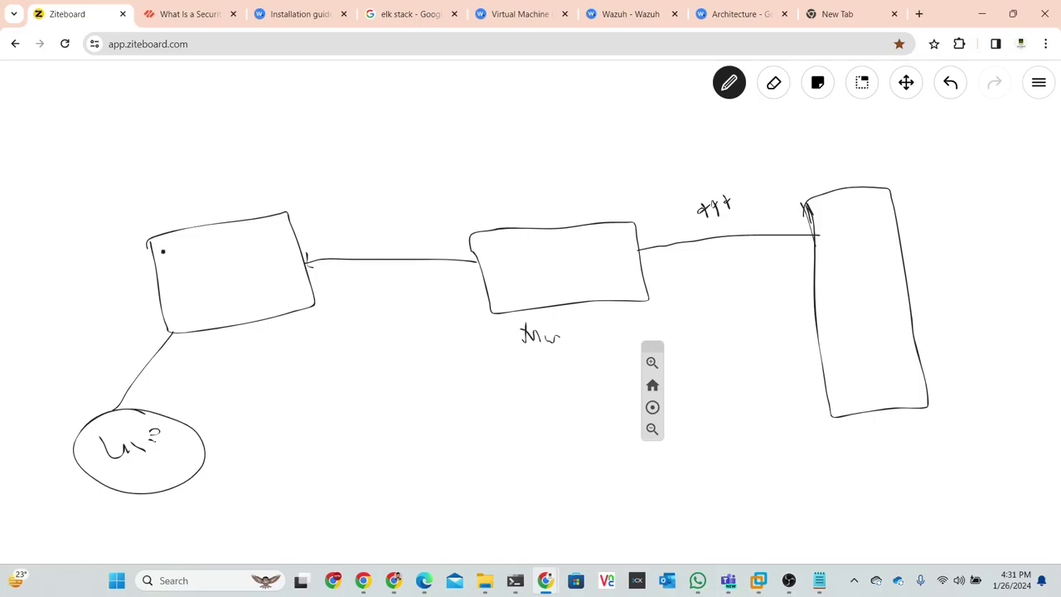
mouse_move(266, 231)
left_mouse_down()
mouse_move(281, 296)
mouse_move(201, 315)
mouse_move(166, 263)
mouse_move(276, 230)
left_mouse_up()
- Shift the diagram up and draw a small box connected to the circled 'Ui?' note
scroll(338, 493, "down", 3)
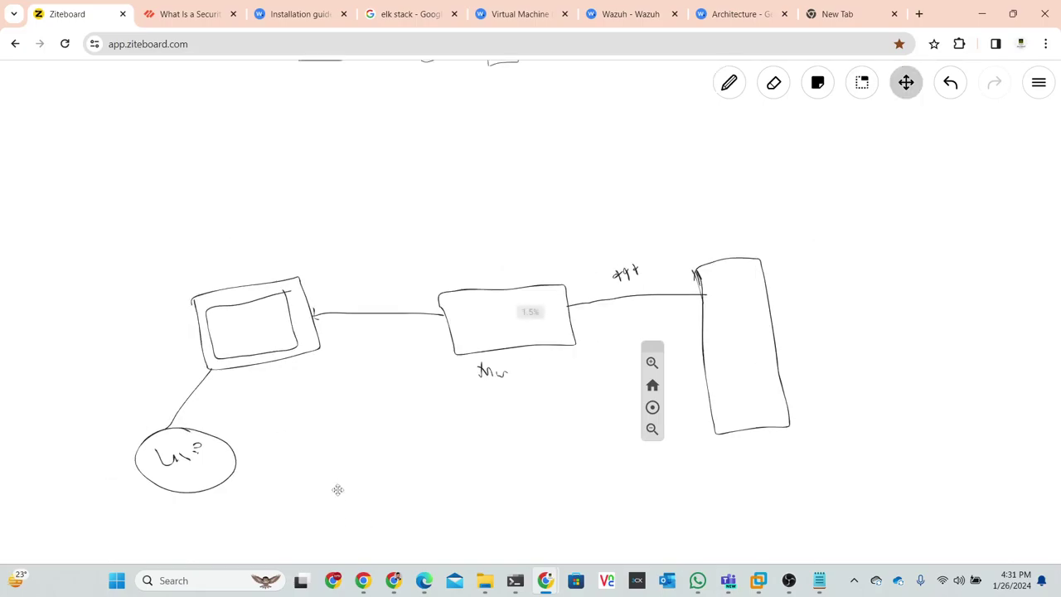
mouse_move(370, 439)
left_mouse_down()
mouse_move(395, 362)
mouse_move(396, 321)
left_mouse_up()
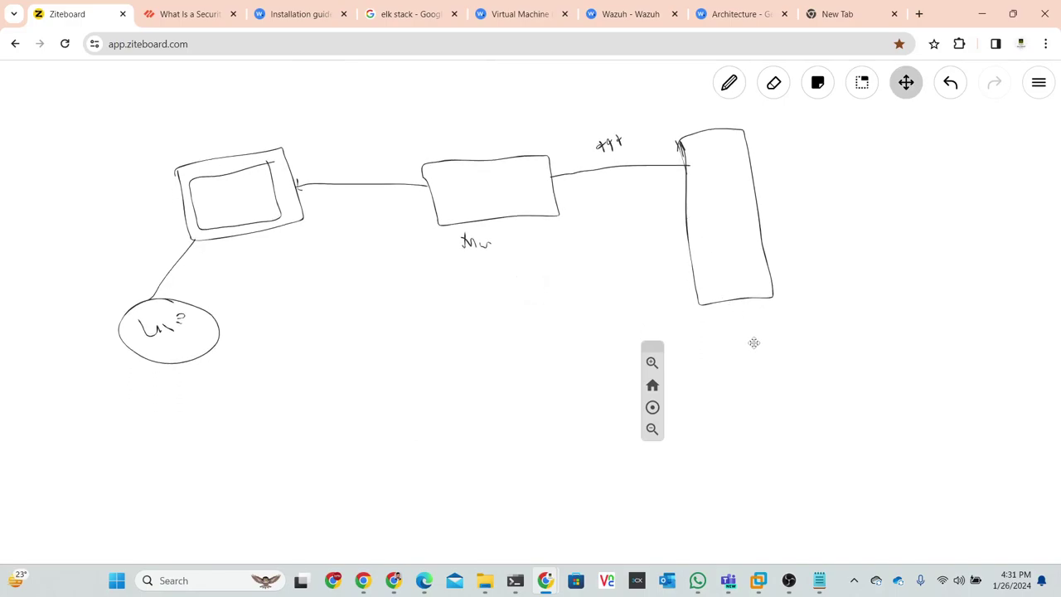
left_click(729, 84)
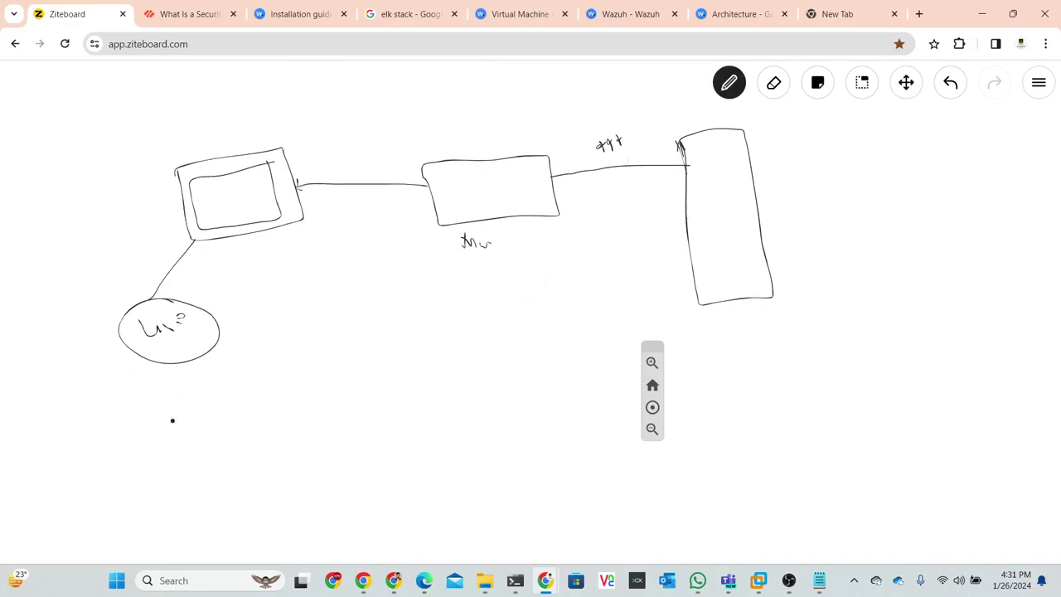
mouse_move(234, 502)
left_mouse_down()
mouse_move(260, 481)
mouse_move(230, 495)
mouse_move(237, 488)
left_mouse_up()
left_click_drag(237, 491, 179, 351)
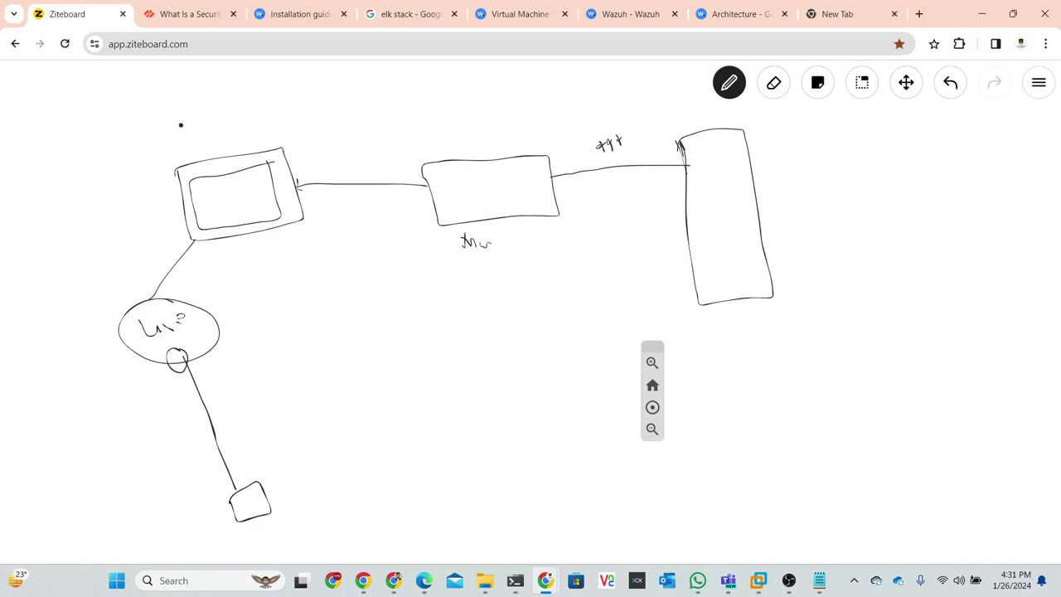
- Write 'PAM' above the left box and add a circled 7 beneath it
mouse_move(184, 128)
left_mouse_down()
mouse_move(200, 149)
mouse_move(233, 116)
mouse_move(235, 141)
left_mouse_up()
left_click(215, 140)
mouse_move(246, 229)
left_mouse_down()
mouse_move(262, 262)
mouse_move(290, 277)
mouse_move(292, 305)
mouse_move(309, 307)
mouse_move(278, 258)
mouse_move(294, 326)
mouse_move(299, 278)
left_mouse_up()
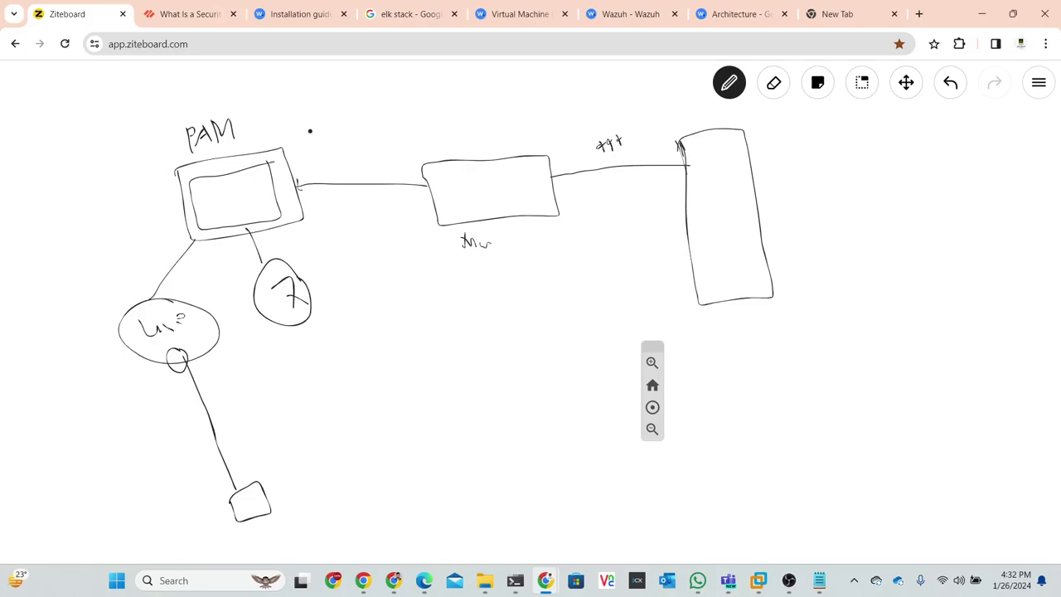
- Draw a vertical divider right of PAM, strengthen the line into the tall box, and outline the PAM group
left_click_drag(302, 124, 336, 279)
mouse_move(538, 178)
left_mouse_down()
mouse_move(737, 161)
mouse_move(695, 169)
mouse_move(703, 189)
left_mouse_up()
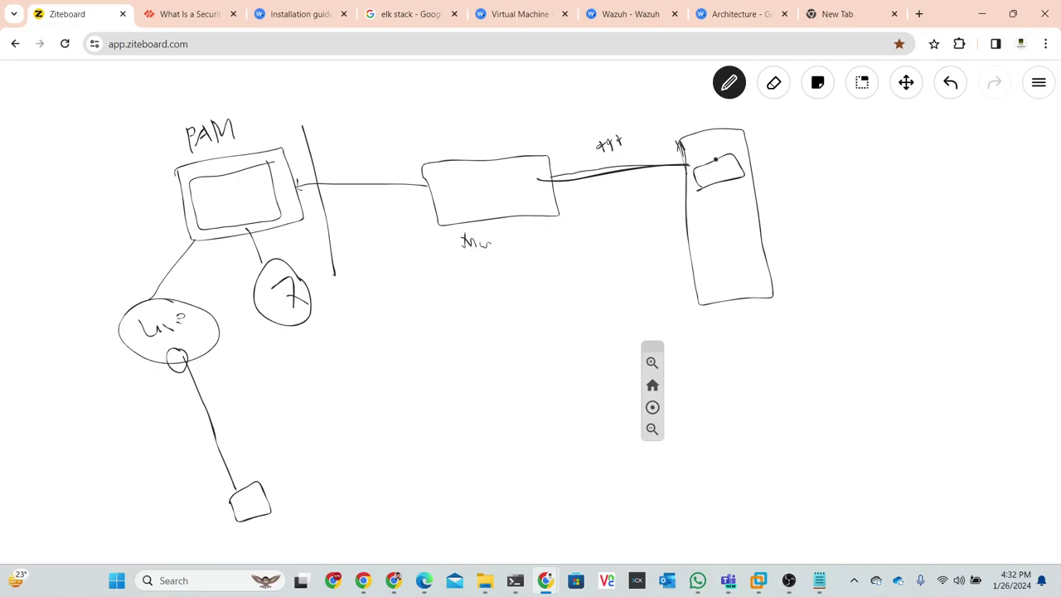
mouse_move(346, 102)
left_mouse_down()
mouse_move(382, 539)
mouse_move(108, 554)
mouse_move(10, 204)
mouse_move(213, 81)
mouse_move(344, 97)
mouse_move(347, 106)
left_mouse_up()
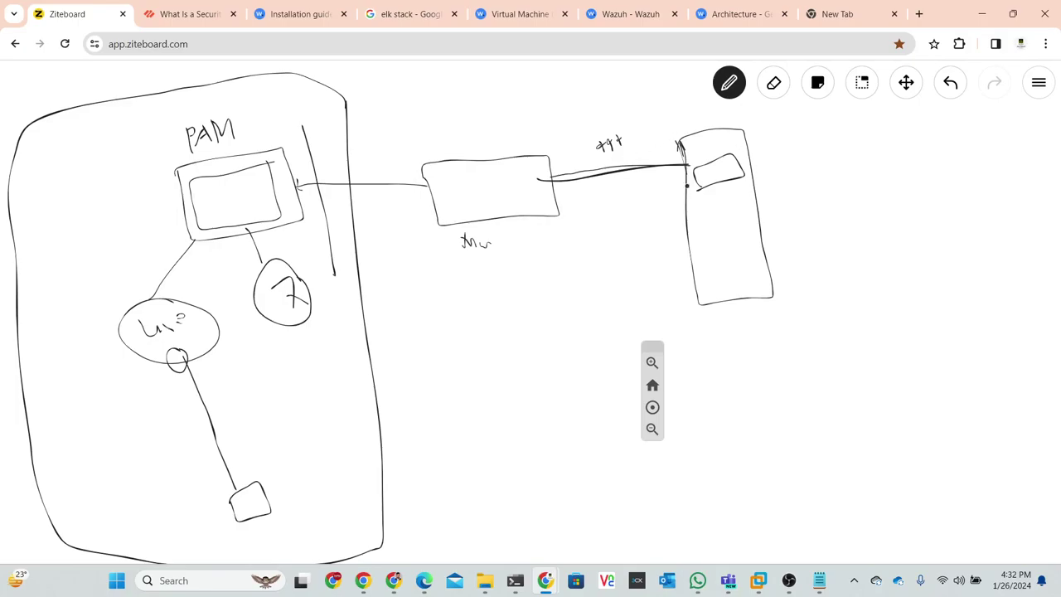
- Sketch a lower-right box with text lines, curving connectors to the tall box, middle box, PAM box and 'Ui?' circle
mouse_move(802, 360)
left_mouse_down()
mouse_move(845, 446)
mouse_move(1001, 416)
mouse_move(974, 321)
mouse_move(798, 353)
mouse_move(862, 366)
mouse_move(947, 339)
left_mouse_up()
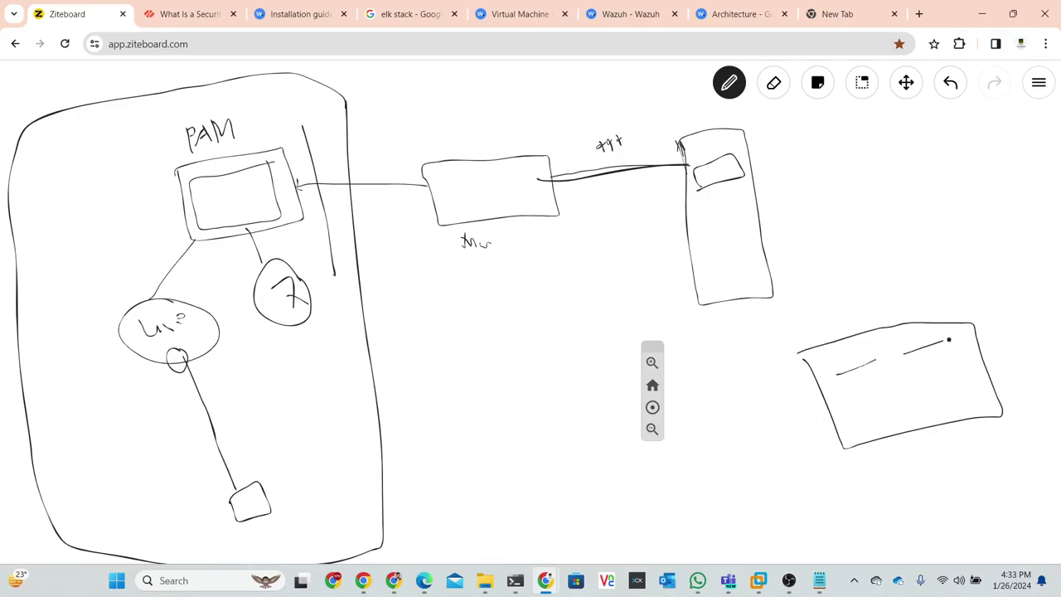
left_click_drag(854, 412, 951, 360)
mouse_move(801, 354)
left_mouse_down()
mouse_move(758, 346)
mouse_move(724, 305)
left_mouse_up()
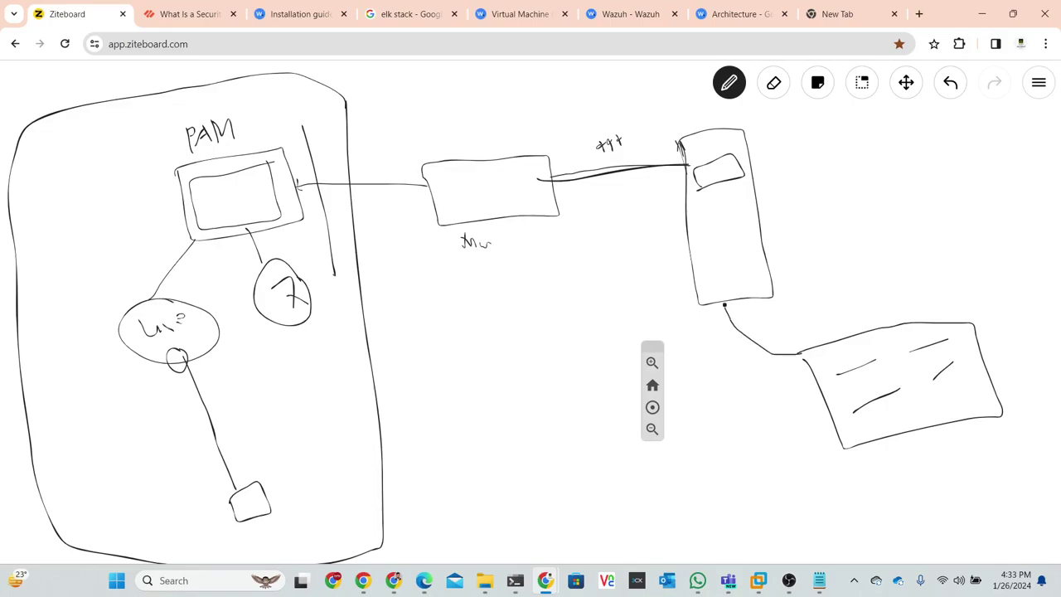
mouse_move(802, 355)
left_mouse_down()
mouse_move(652, 343)
mouse_move(519, 214)
left_mouse_up()
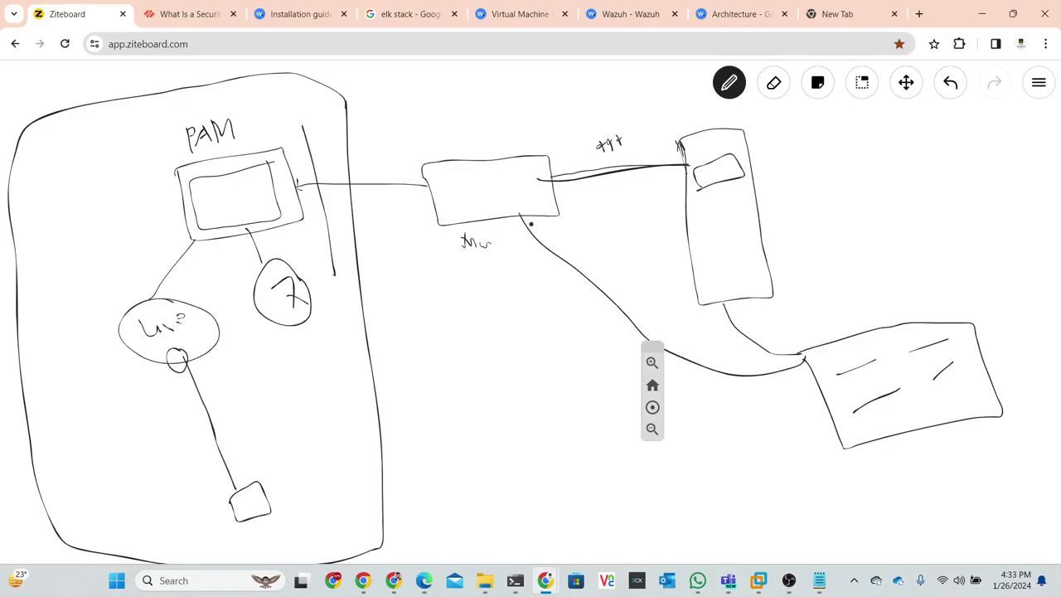
mouse_move(820, 387)
left_mouse_down()
mouse_move(524, 341)
mouse_move(295, 213)
left_mouse_up()
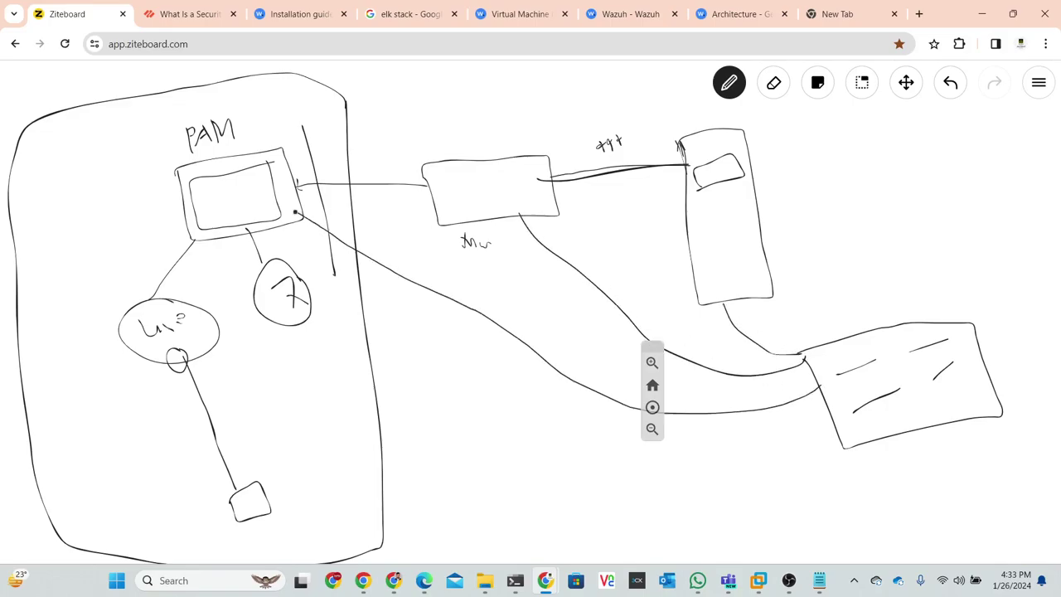
mouse_move(822, 396)
left_mouse_down()
mouse_move(336, 373)
mouse_move(217, 328)
left_mouse_up()
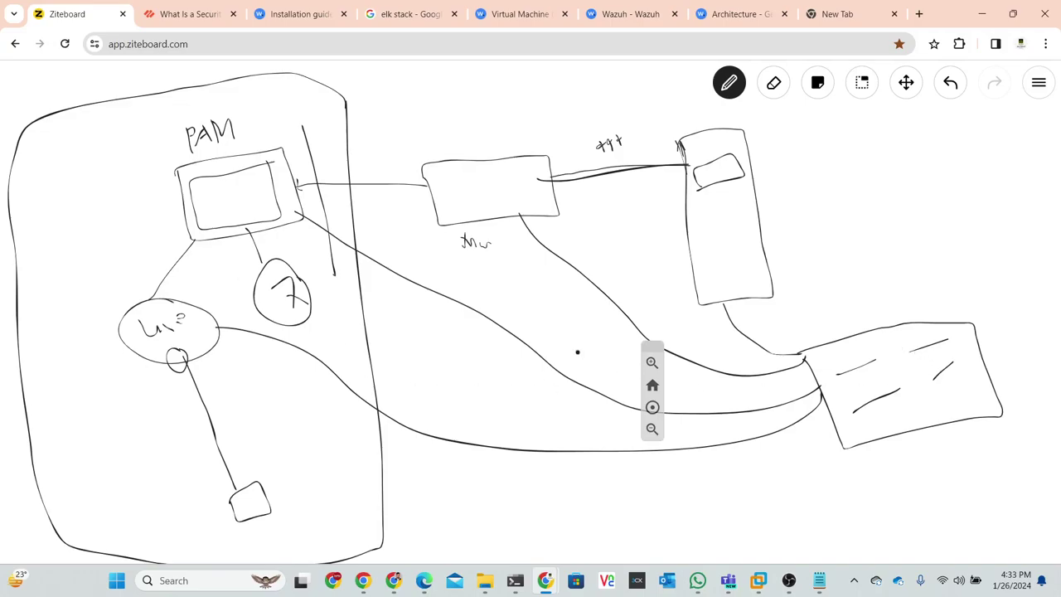
scroll(566, 317, "down", 5)
- Zoom out and draw a large bottom box connected to the PAM group and PAM box
mouse_move(567, 325)
left_mouse_down()
mouse_move(538, 227)
mouse_move(543, 271)
mouse_move(421, 238)
left_mouse_up()
scroll(543, 270, "down", 3)
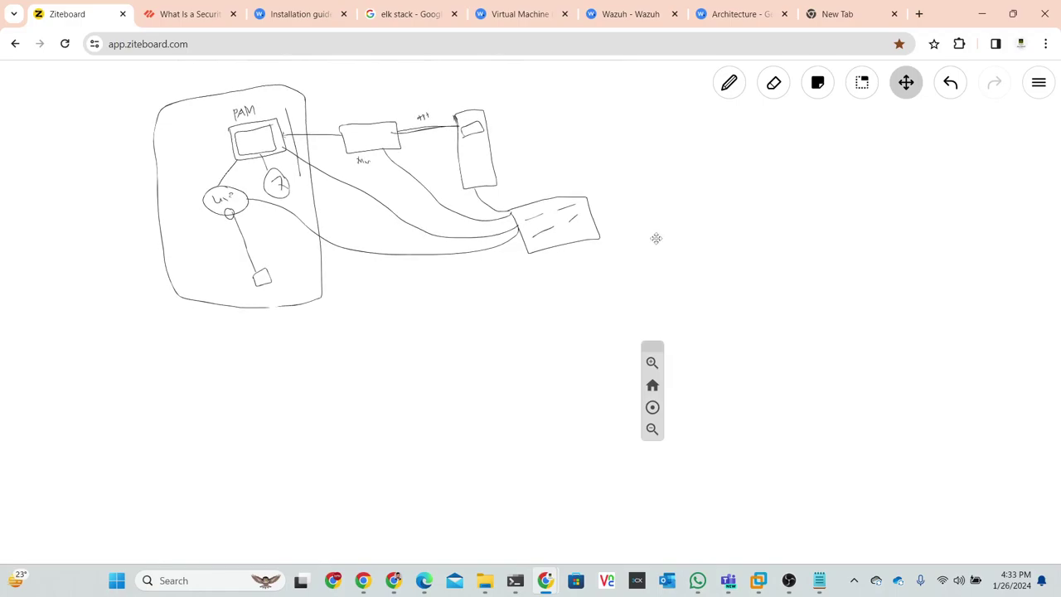
left_click(730, 82)
mouse_move(413, 337)
left_mouse_down()
mouse_move(429, 445)
mouse_move(581, 428)
mouse_move(547, 330)
mouse_move(407, 339)
mouse_move(348, 268)
mouse_move(305, 242)
left_mouse_up()
left_click_drag(238, 204, 282, 237)
left_click_drag(465, 335, 299, 122)
- Extend a line right to the word 'Any', link the lower-right box down, and label the bottom box 'DE'
left_click_drag(577, 217, 629, 220)
mouse_move(730, 219)
left_mouse_down()
mouse_move(739, 200)
mouse_move(754, 223)
mouse_move(765, 211)
mouse_move(801, 224)
left_mouse_up()
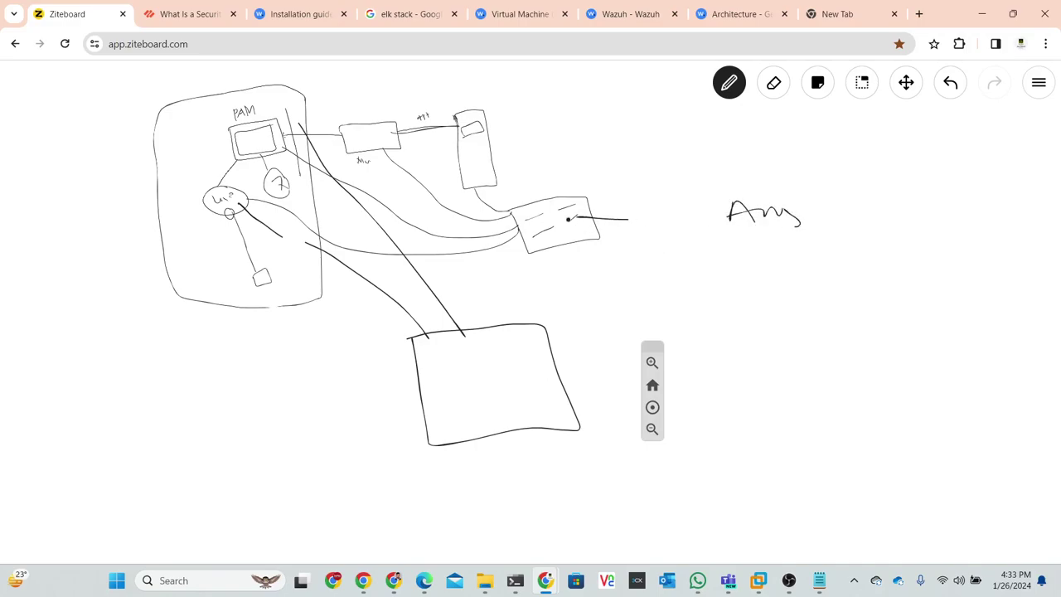
left_click_drag(547, 248, 508, 330)
mouse_move(467, 375)
left_mouse_down()
mouse_move(475, 392)
mouse_move(507, 383)
left_mouse_up()
- Circle the small label beside the tall box, then write 'q?' after 'Any' and circle the note
mouse_move(431, 104)
left_mouse_down()
mouse_move(407, 103)
mouse_move(415, 127)
left_mouse_up()
left_click_drag(438, 104, 418, 101)
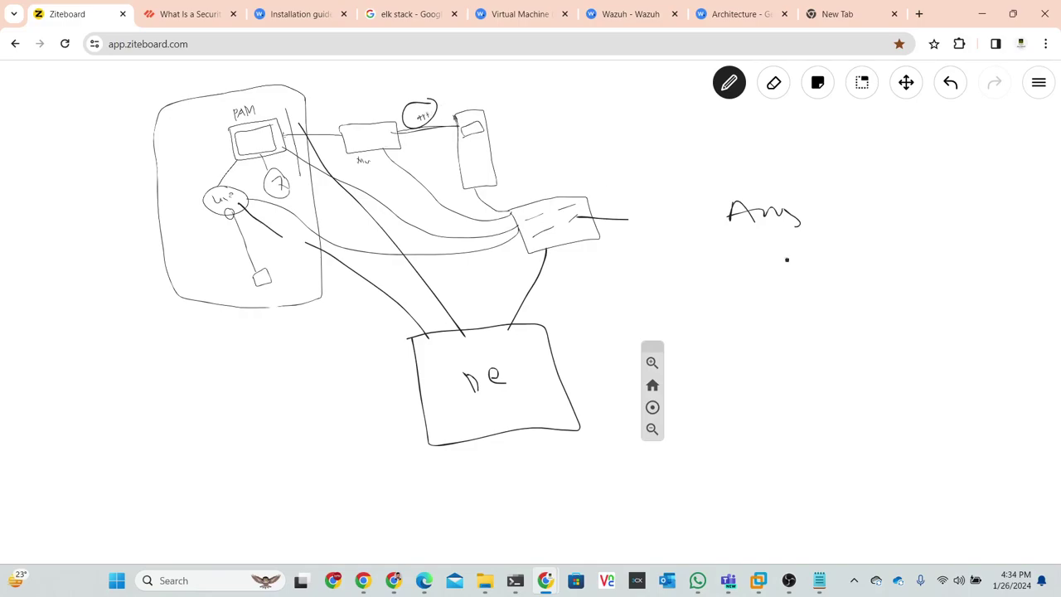
left_click_drag(850, 196, 844, 226)
mouse_move(847, 199)
left_mouse_down()
mouse_move(834, 209)
mouse_move(898, 202)
mouse_move(909, 182)
mouse_move(920, 198)
left_mouse_up()
mouse_move(869, 166)
left_mouse_down()
mouse_move(825, 199)
mouse_move(928, 204)
mouse_move(817, 164)
left_mouse_up()
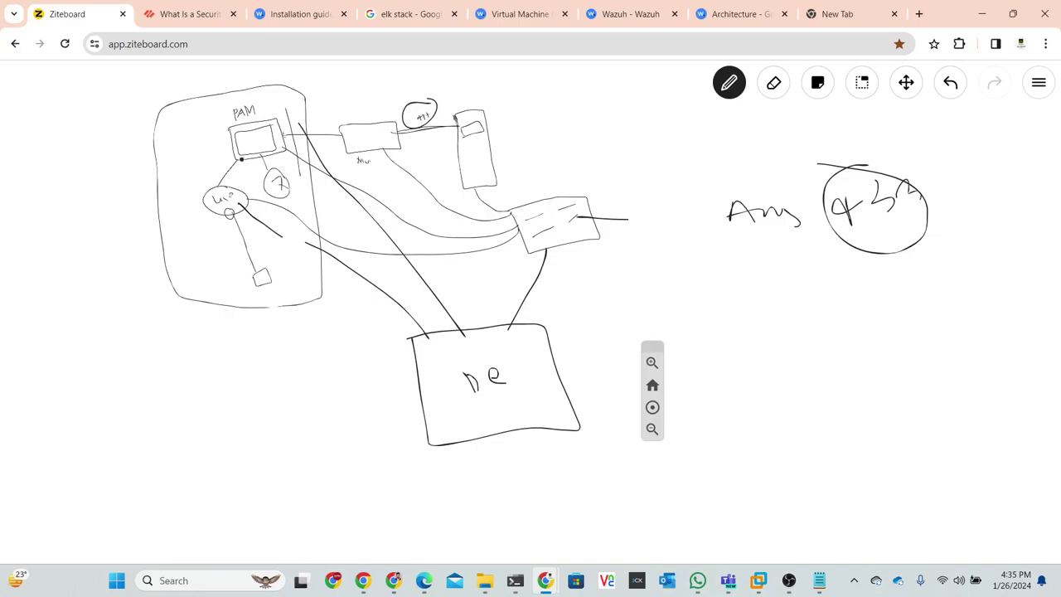
- Handwrite RPS under the circled number, a label below the ne box, and a word above Ans
mouse_move(848, 292)
left_mouse_down()
mouse_move(854, 341)
mouse_move(839, 316)
mouse_move(879, 328)
mouse_move(879, 301)
mouse_move(878, 320)
mouse_move(911, 308)
mouse_move(899, 320)
mouse_move(962, 357)
mouse_move(913, 270)
mouse_move(836, 277)
left_mouse_up()
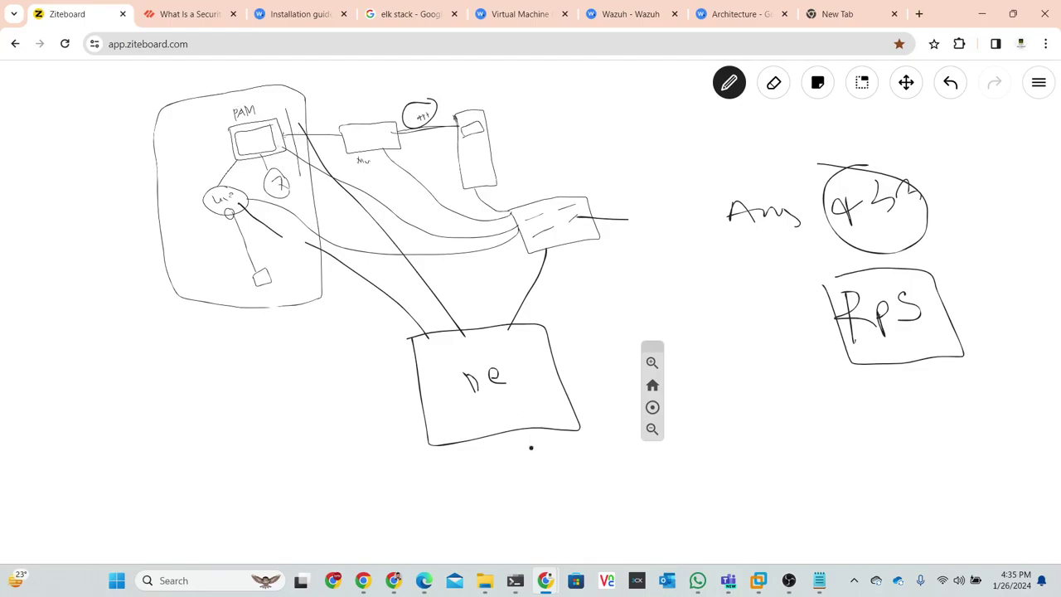
mouse_move(532, 455)
left_mouse_down()
mouse_move(526, 480)
mouse_move(591, 473)
left_mouse_up()
mouse_move(640, 162)
left_mouse_down()
mouse_move(655, 164)
mouse_move(663, 189)
left_mouse_up()
mouse_move(669, 149)
left_mouse_down()
mouse_move(703, 170)
mouse_move(737, 151)
left_mouse_up()
- Draw a lower-left box with lines linking it to the diagram and the ne box
mouse_move(132, 489)
left_mouse_down()
mouse_move(211, 497)
mouse_move(169, 421)
mouse_move(131, 438)
left_mouse_up()
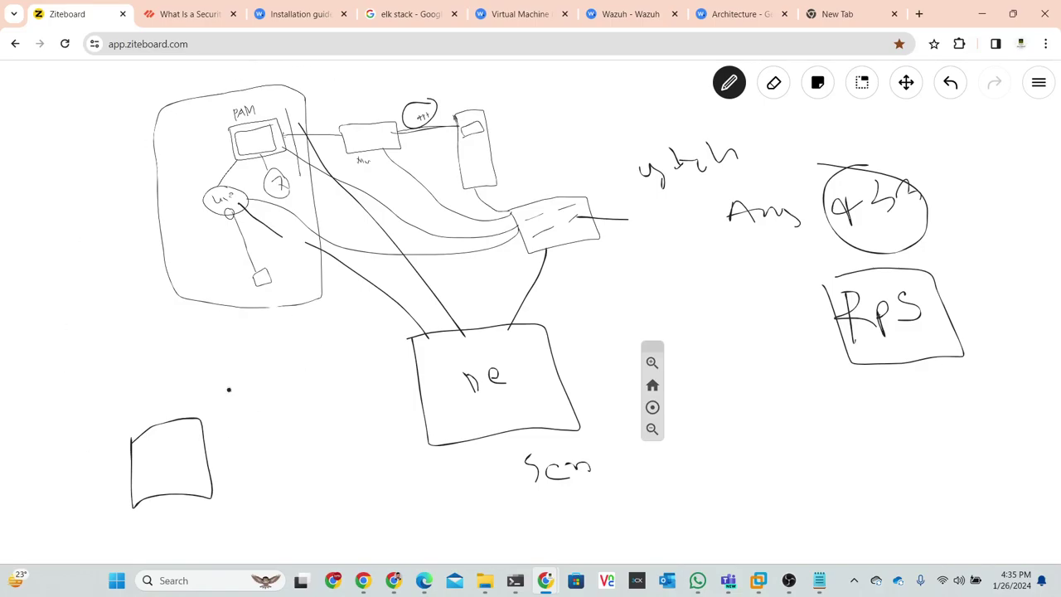
mouse_move(199, 423)
left_mouse_down()
mouse_move(236, 317)
mouse_move(274, 379)
mouse_move(330, 336)
left_mouse_up()
left_click_drag(238, 450, 409, 388)
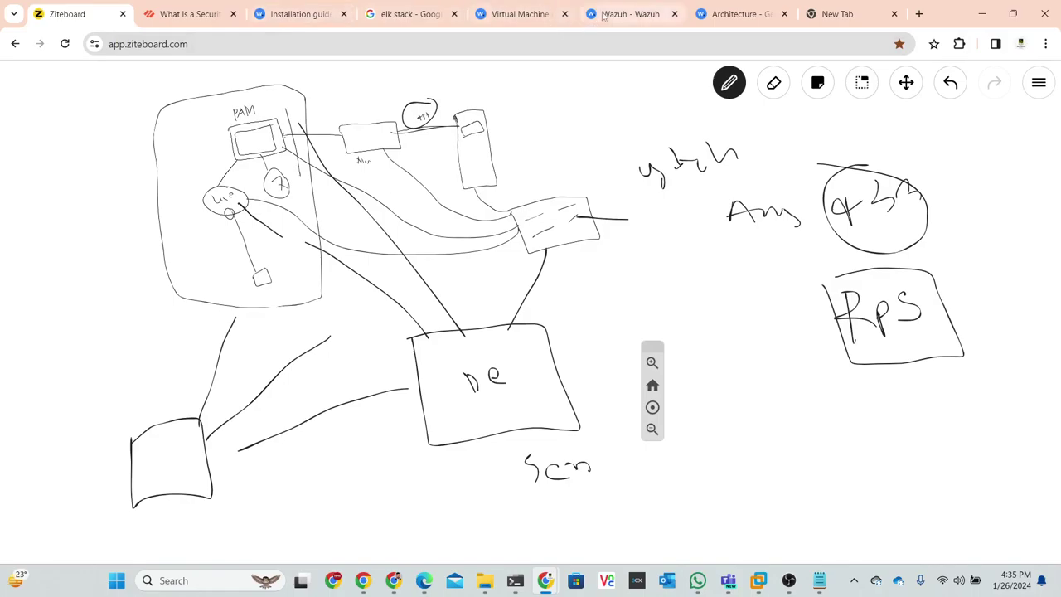
- Flip through the Wazuh dashboard and documentation tabs, ending on the empty new tab
left_click(630, 14)
left_click(709, 15)
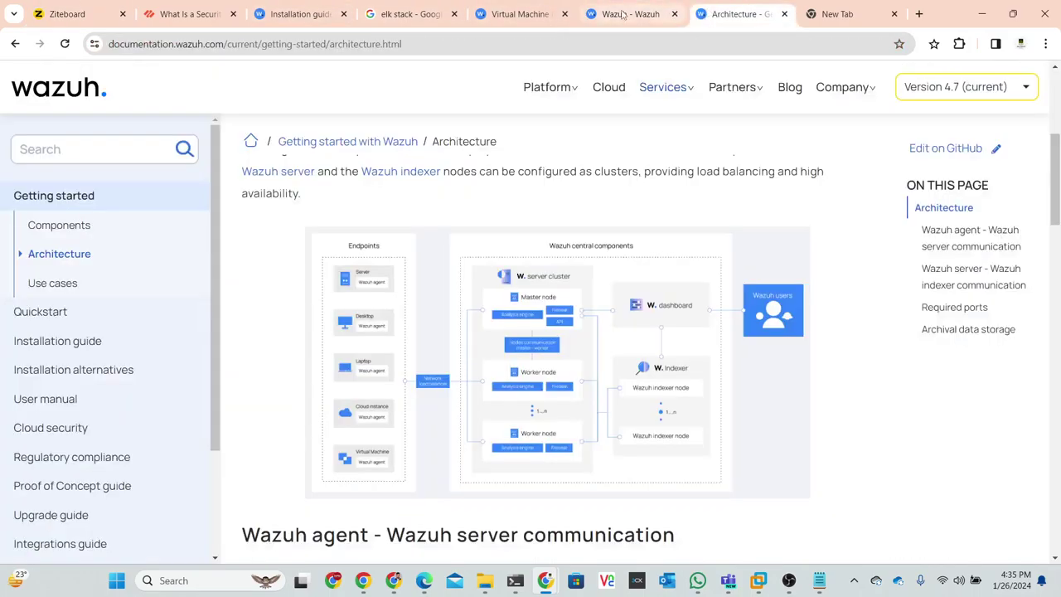
left_click(655, 15)
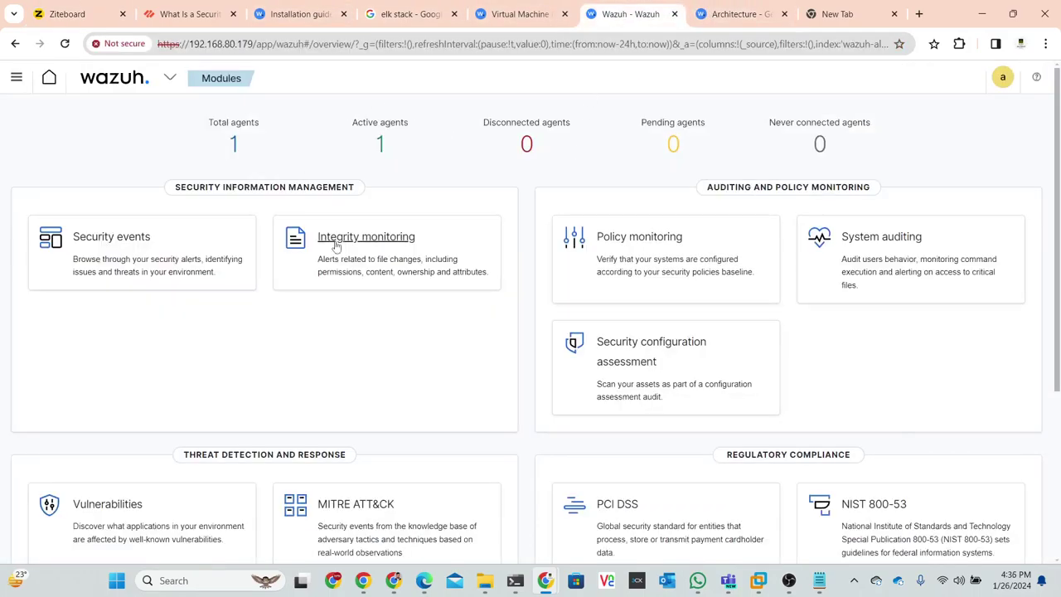
left_click(747, 8)
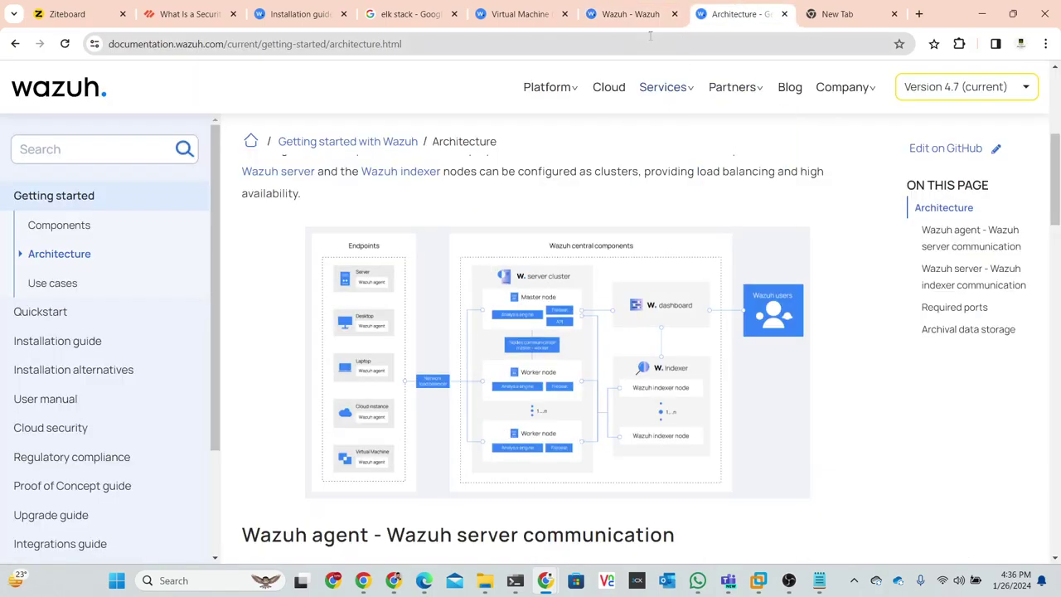
left_click(621, 19)
left_click(519, 18)
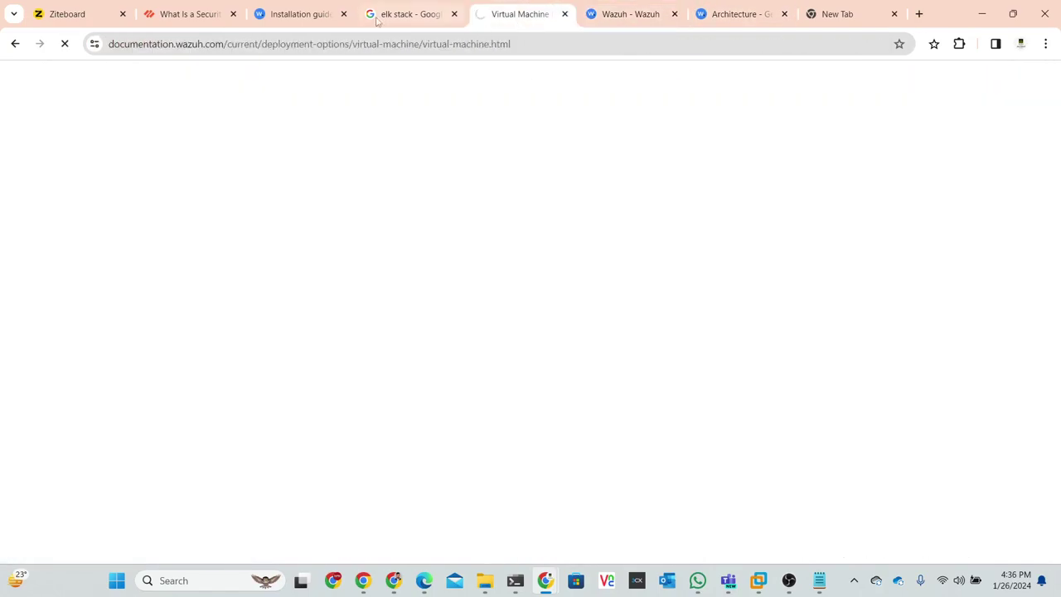
left_click(304, 18)
left_click(637, 20)
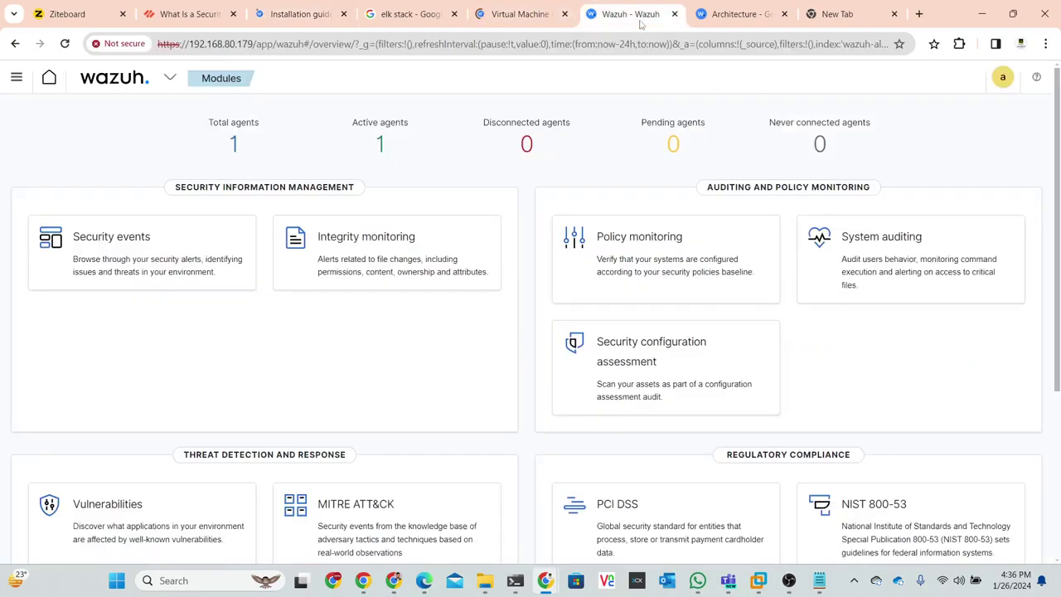
left_click(721, 17)
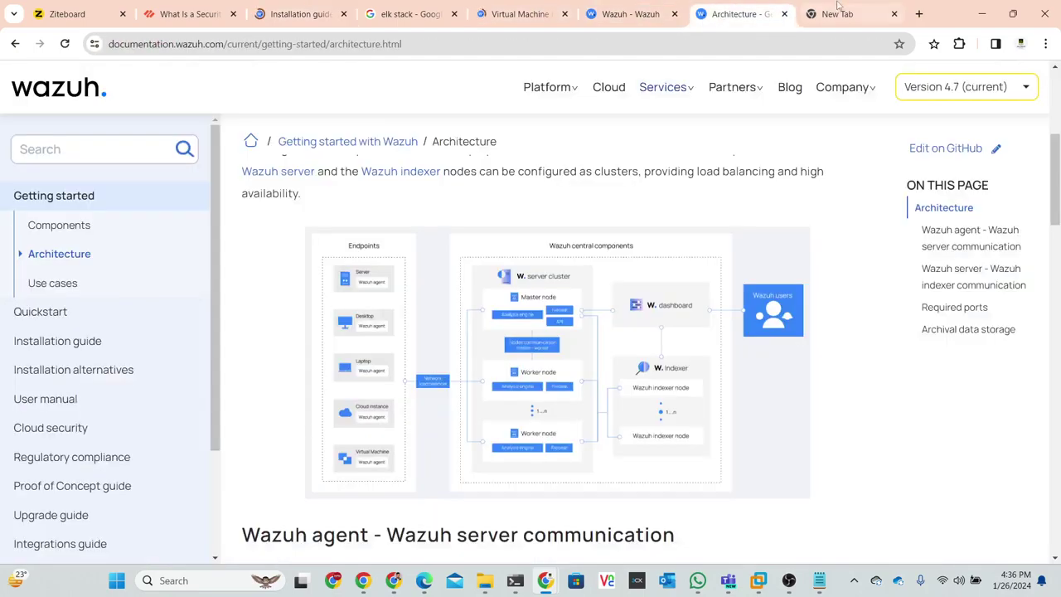
left_click(839, 10)
- Search Google for 'misp integration with wazuh' and skim the results
left_click(586, 41)
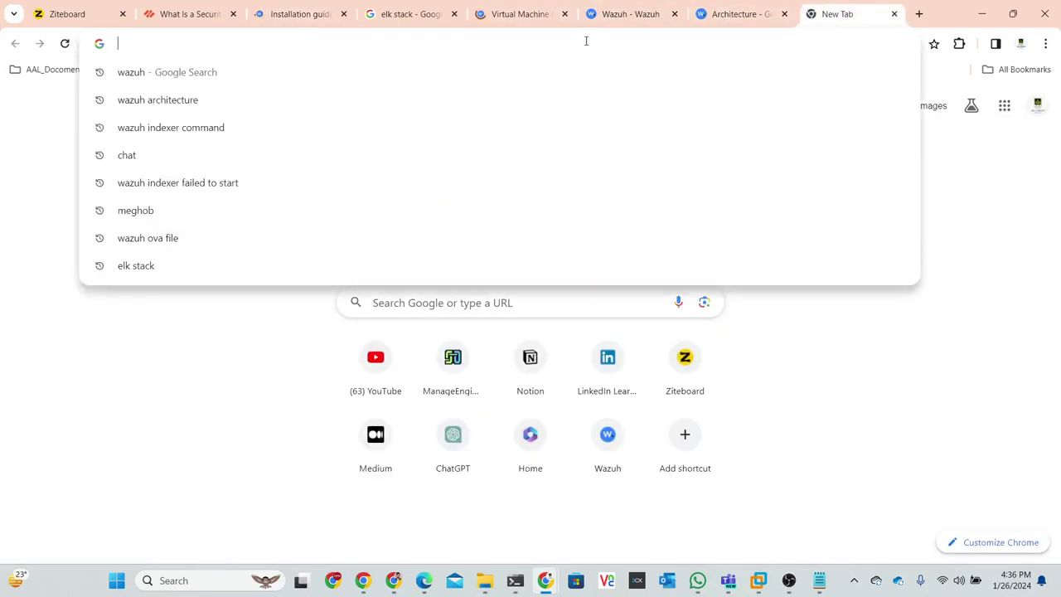
type("mis")
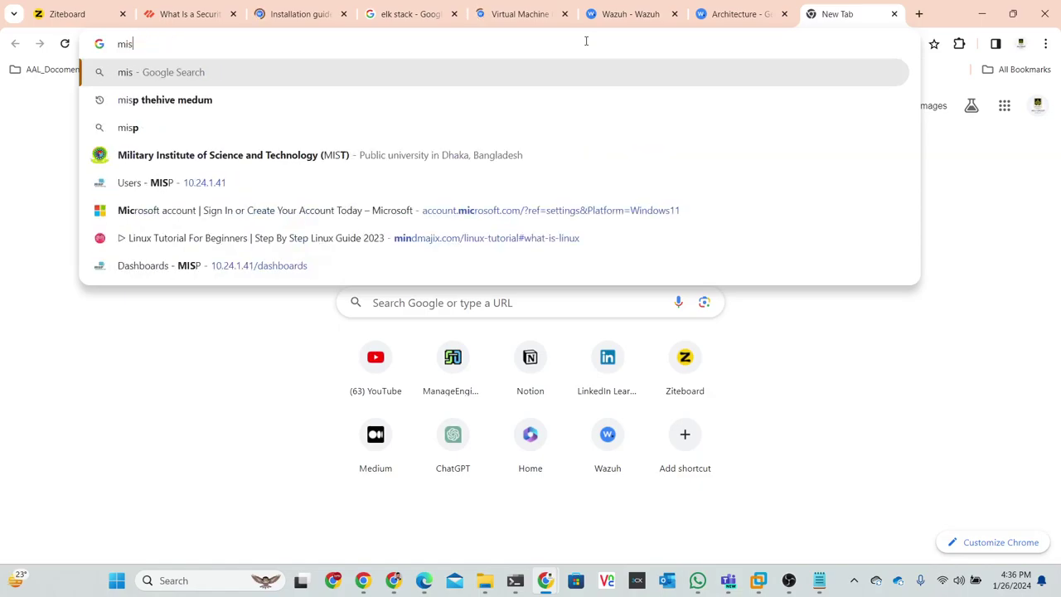
type("p intr")
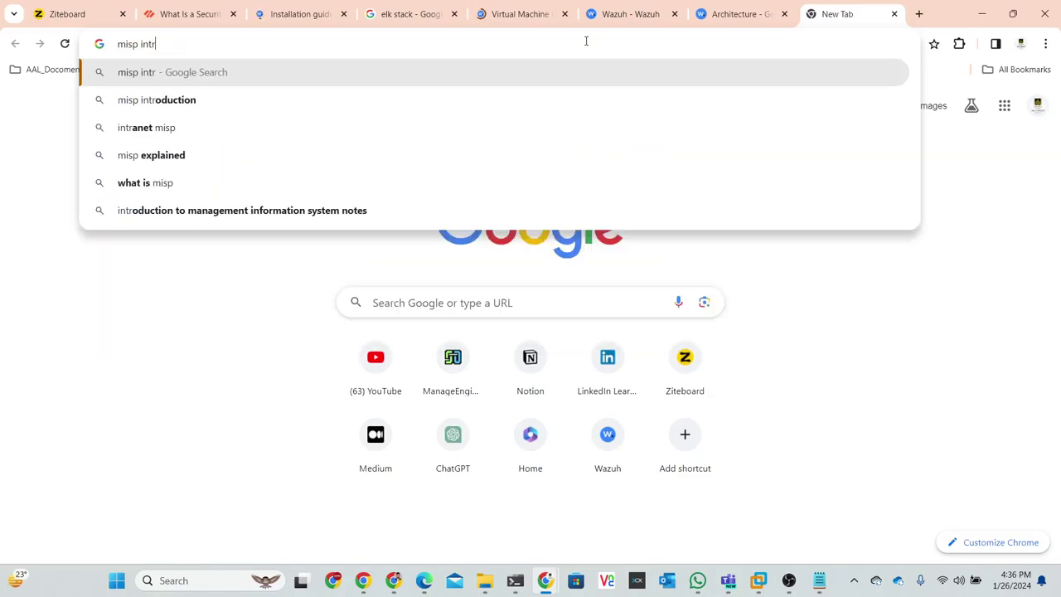
type("igration")
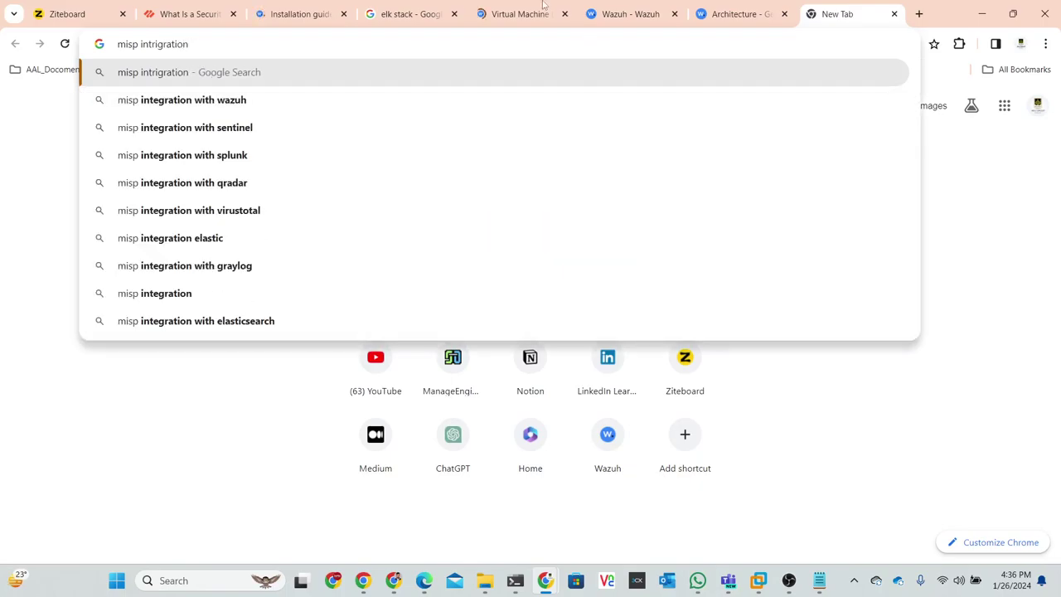
left_click(241, 108)
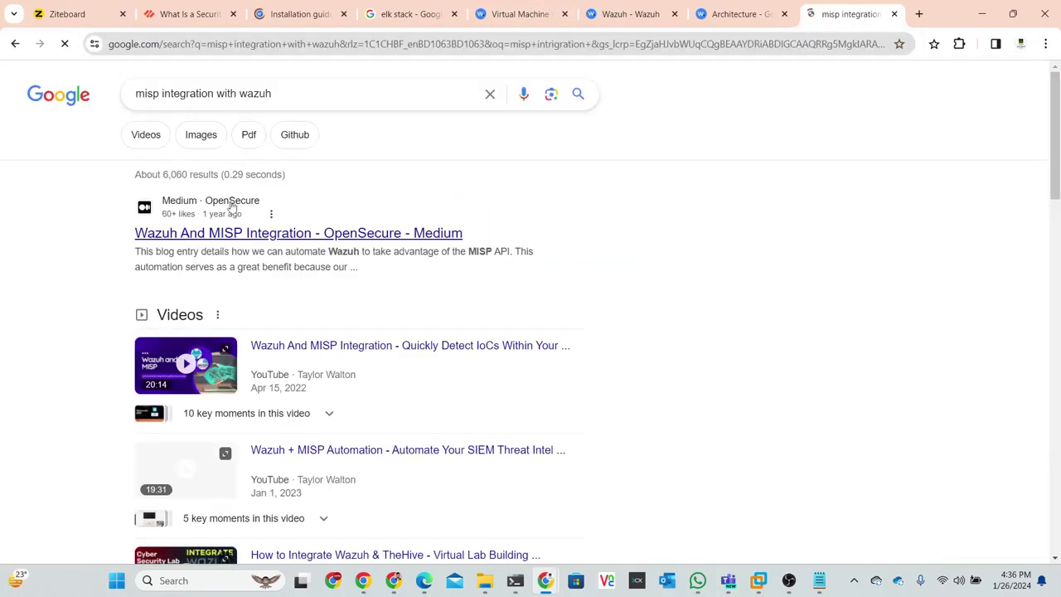
scroll(222, 240, "down", 5)
scroll(224, 241, "down", 3)
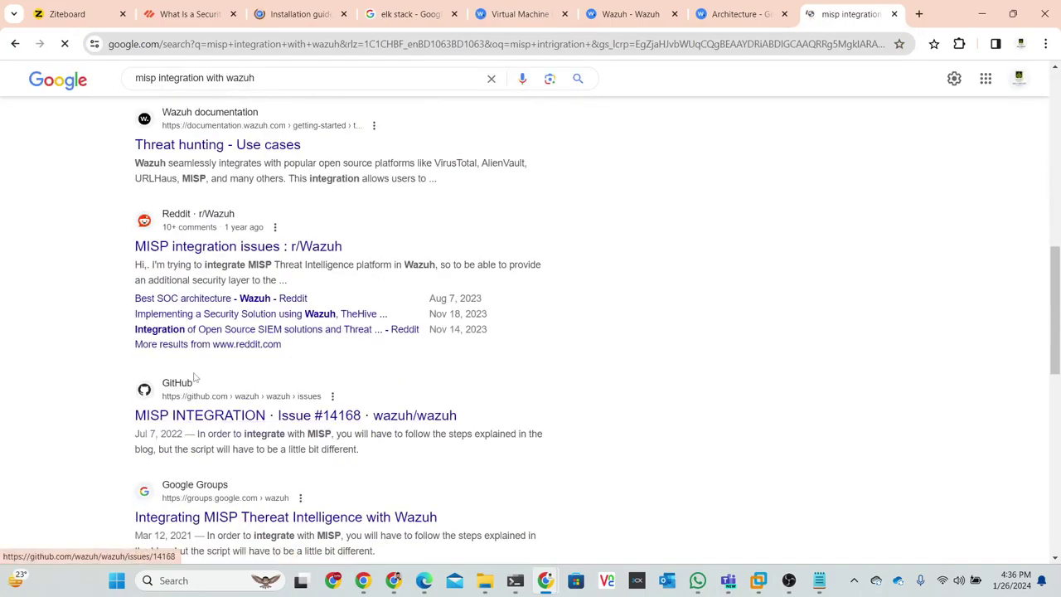
scroll(224, 241, "up", 2)
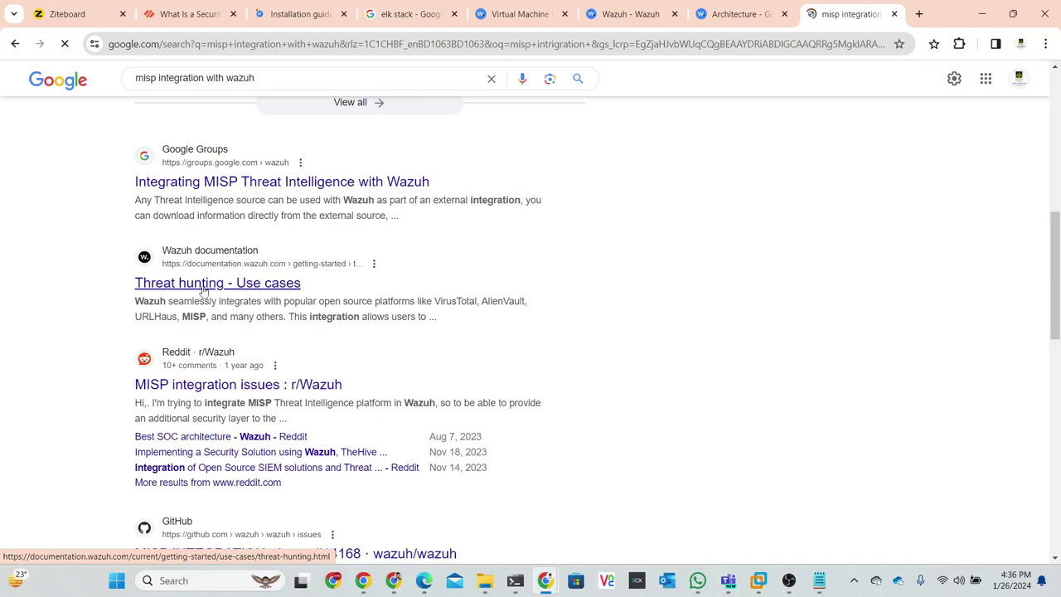
- Scroll through the Threat hunting page's log data analysis content and back up
scroll(436, 342, "down", 3)
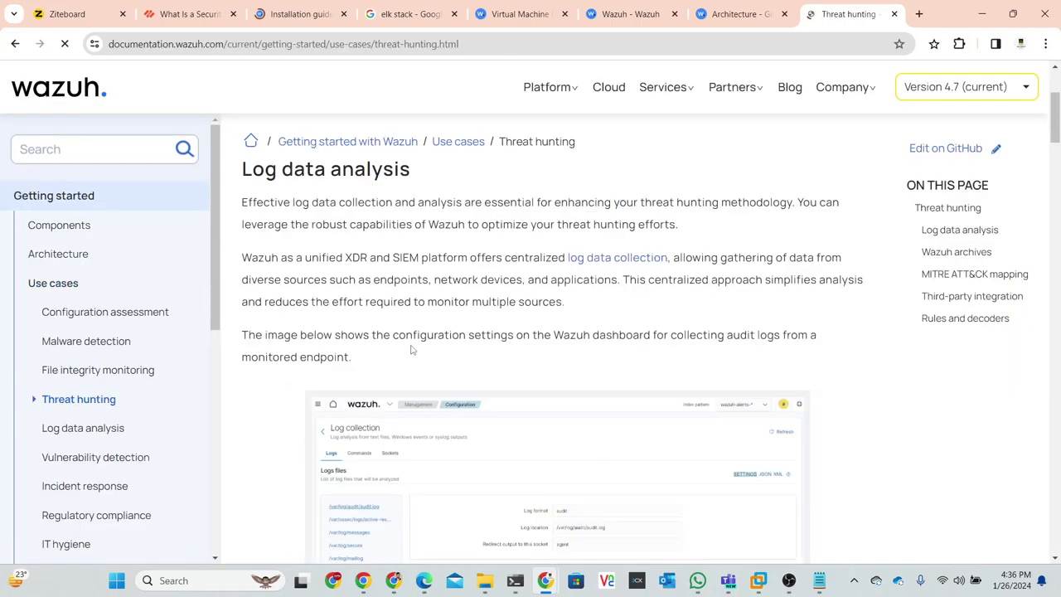
scroll(412, 348, "down", 3)
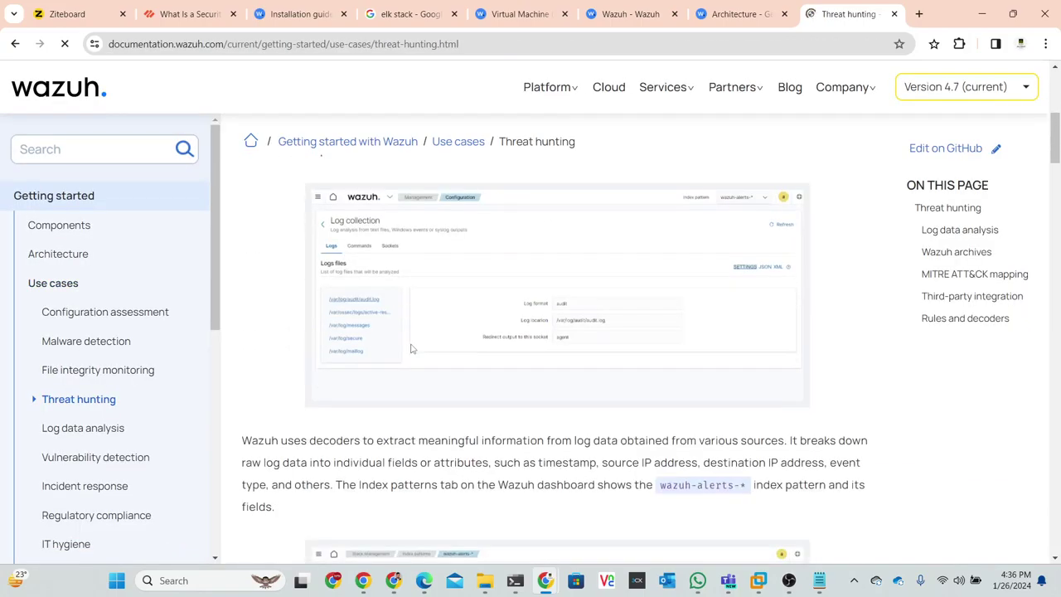
scroll(411, 348, "down", 4)
scroll(411, 348, "down", 7)
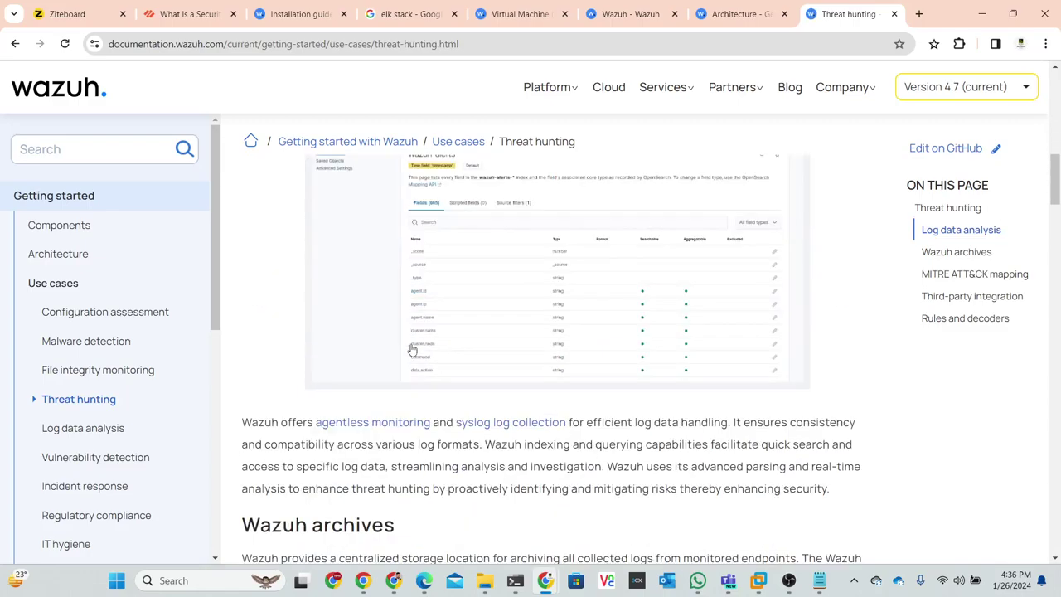
scroll(412, 350, "up", 15)
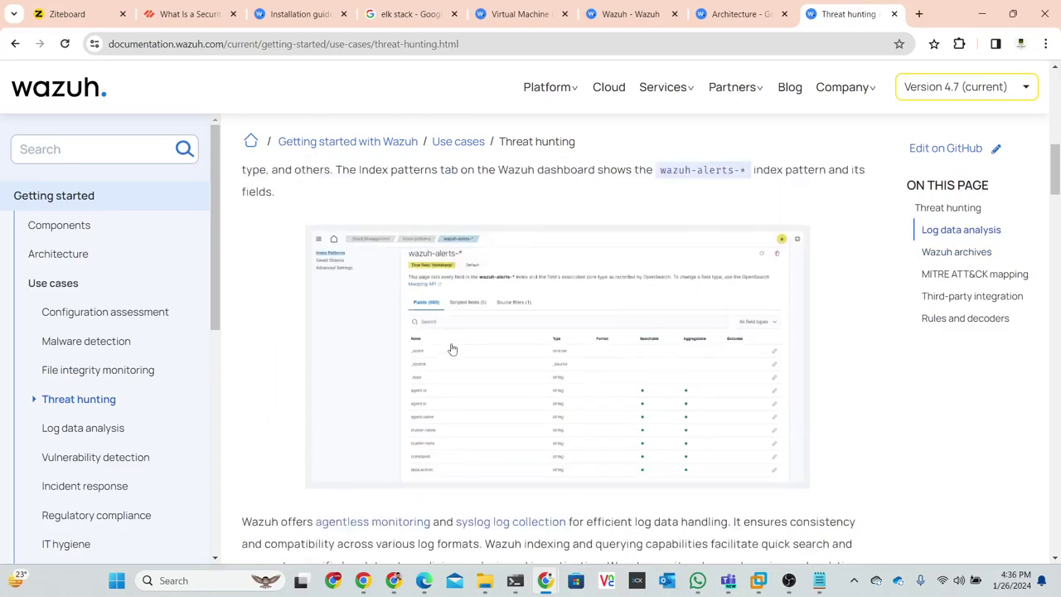
- Return to the Wazuh dashboard modules overview by way of the Architecture tab
mouse_move(734, 87)
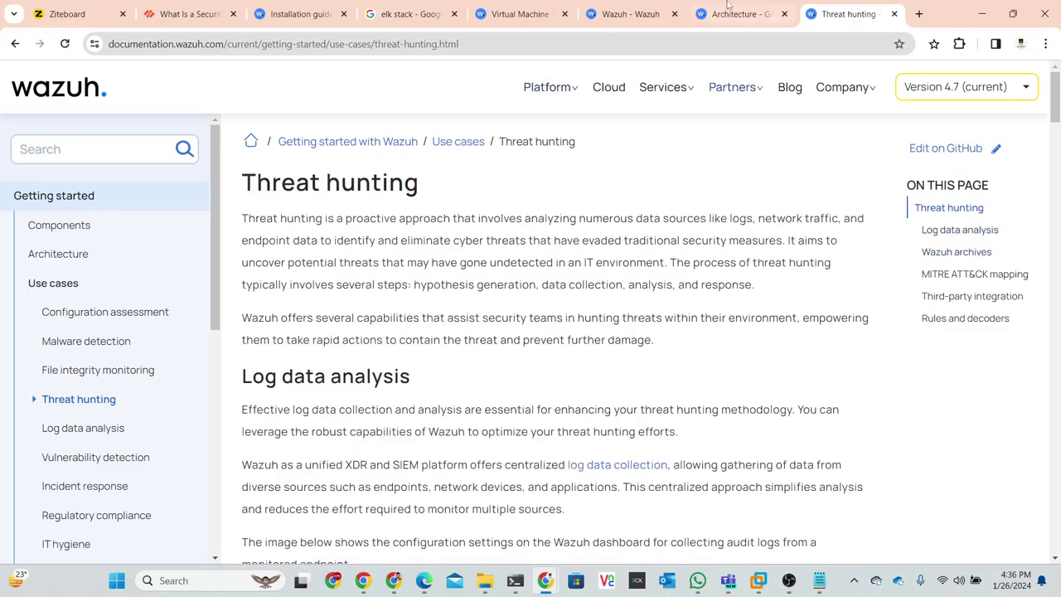
left_click(730, 12)
left_click(644, 19)
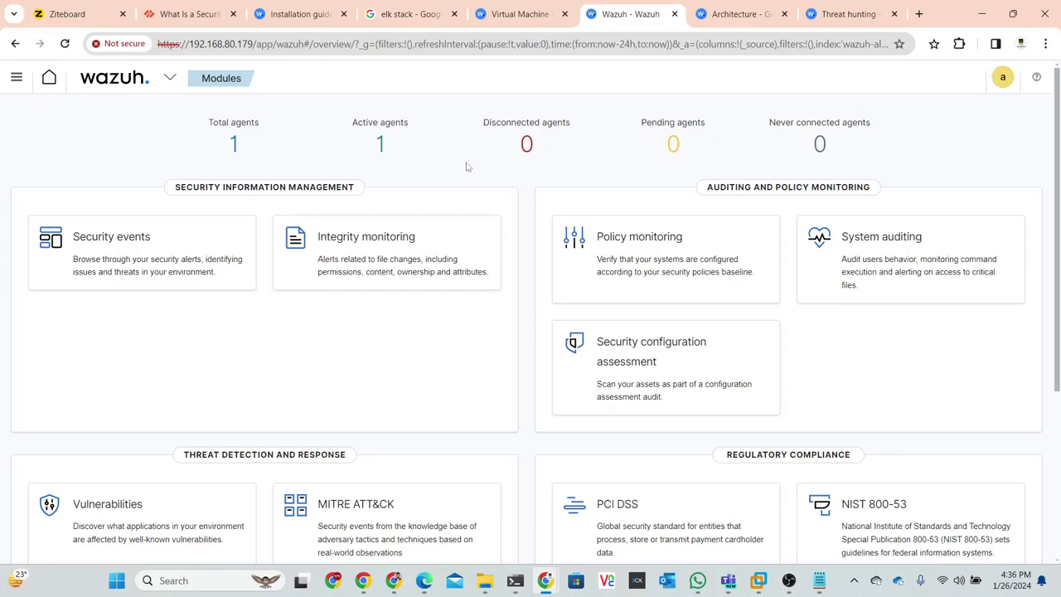
- Open the Agents view from the Total agents count, check the wazuh menu, and open a new tab
left_click(235, 147)
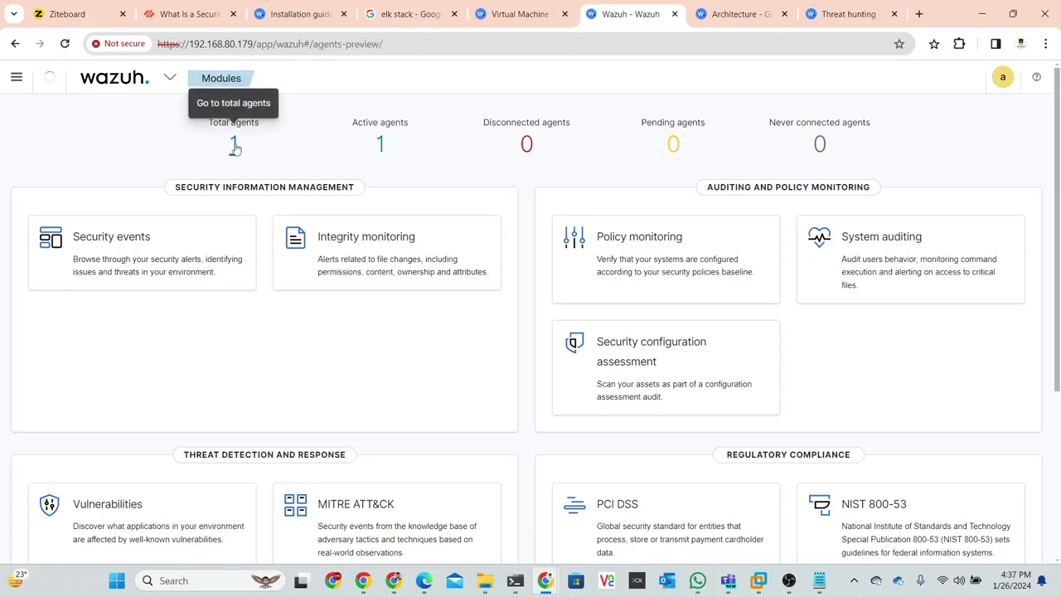
left_click(114, 83)
mouse_move(120, 121)
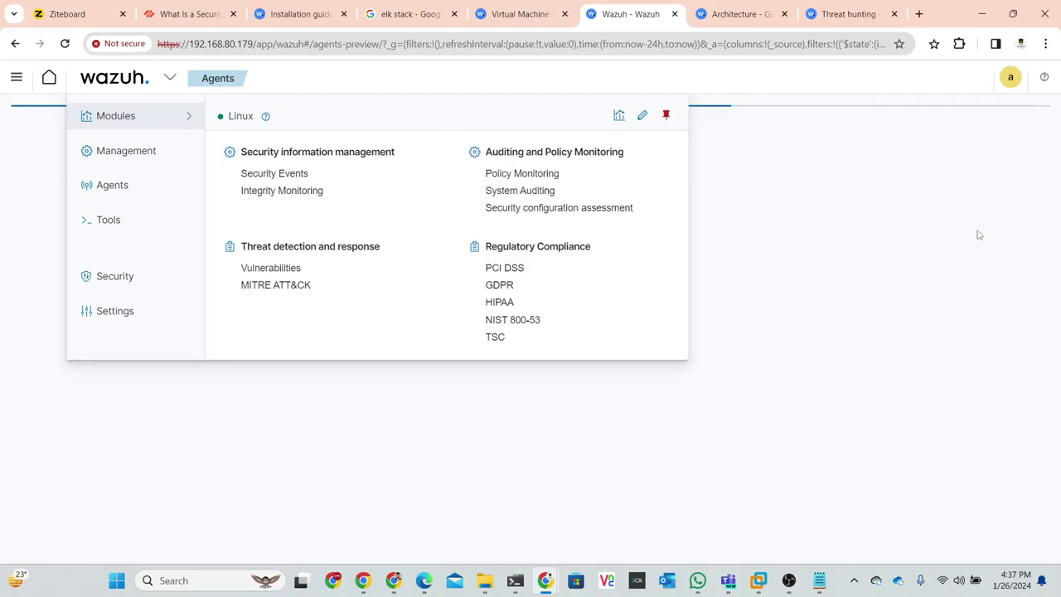
left_click(637, 242)
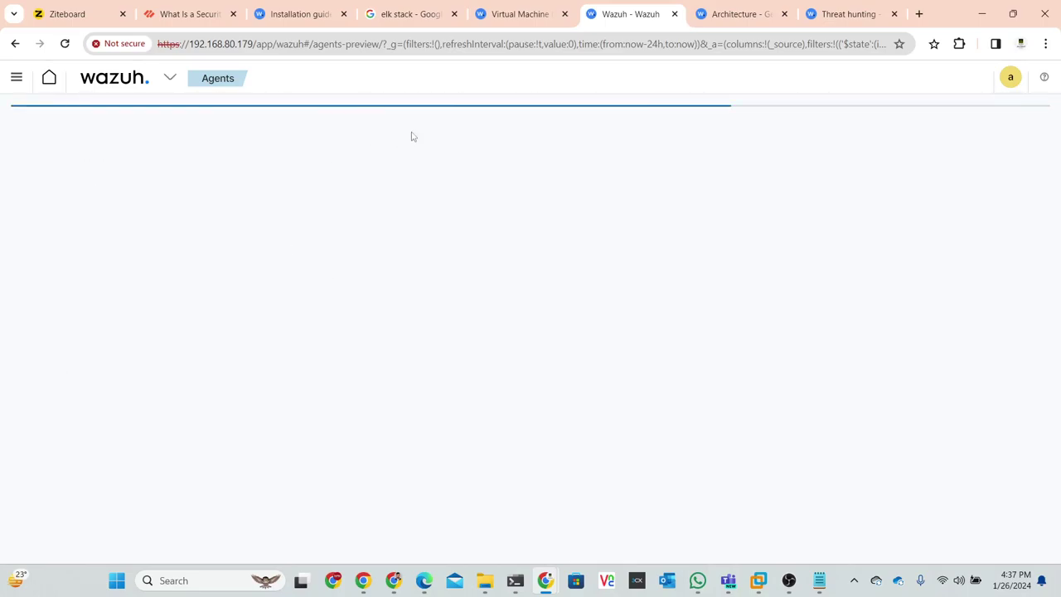
left_click(918, 14)
- Go to the ChatGPT site from the new tab's address bar
left_click(685, 45)
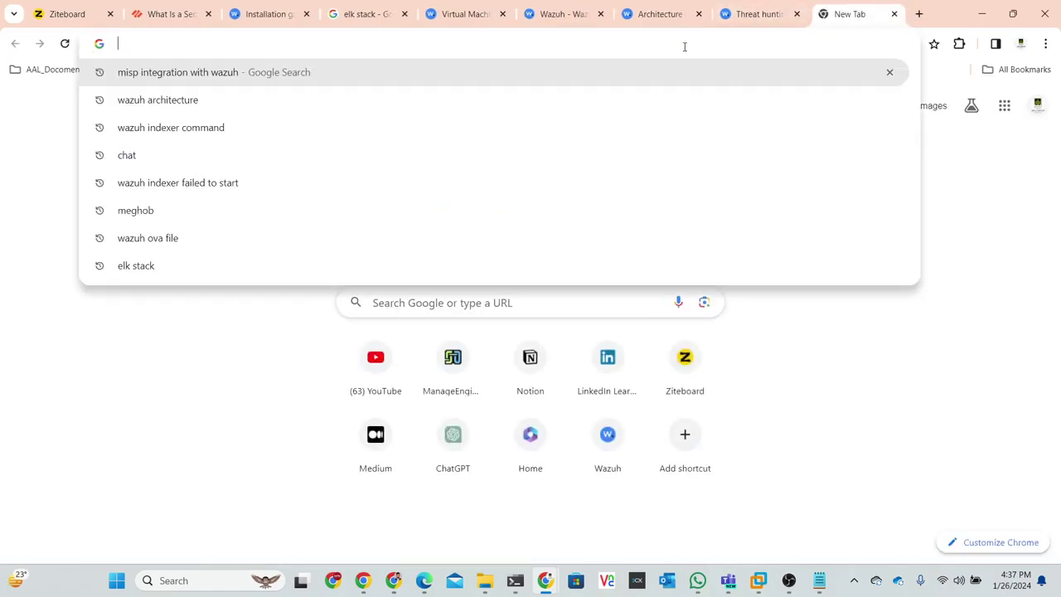
type("chat")
key("Return")
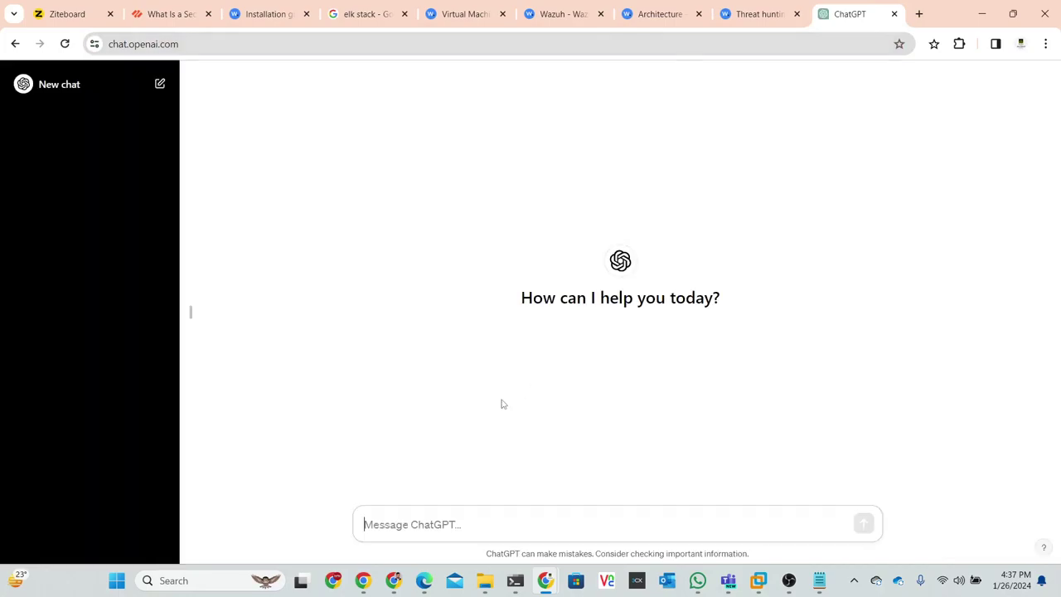
- Ask ChatGPT 'SOC analyst l1 job discription', fixing a misspelling via spell-check suggestion
type("soc")
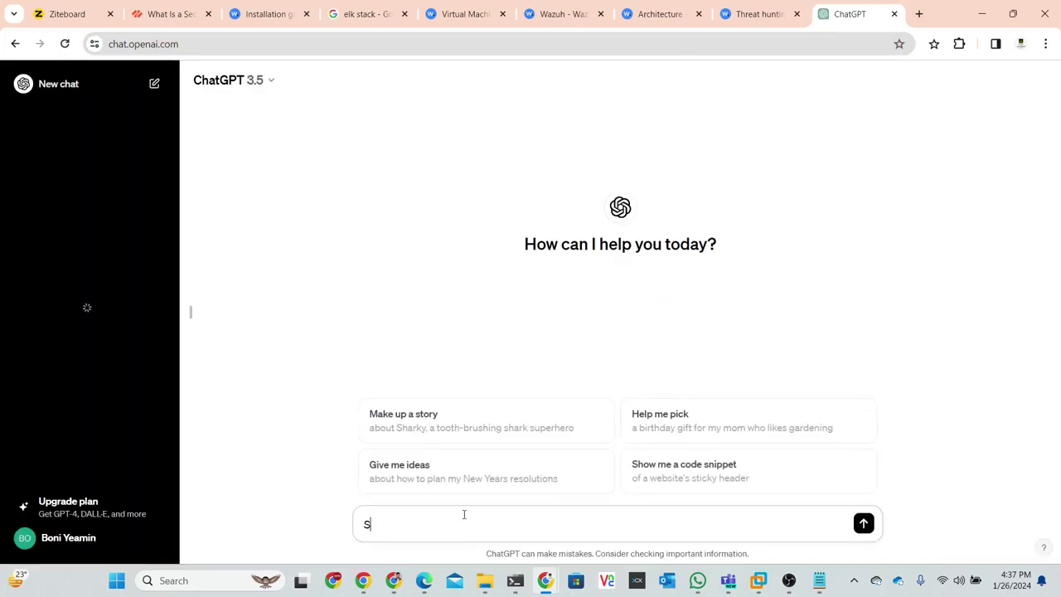
key("BackSpace")
key("BackSpace")
key("BackSpace")
key("BackSpace")
type("SOC ")
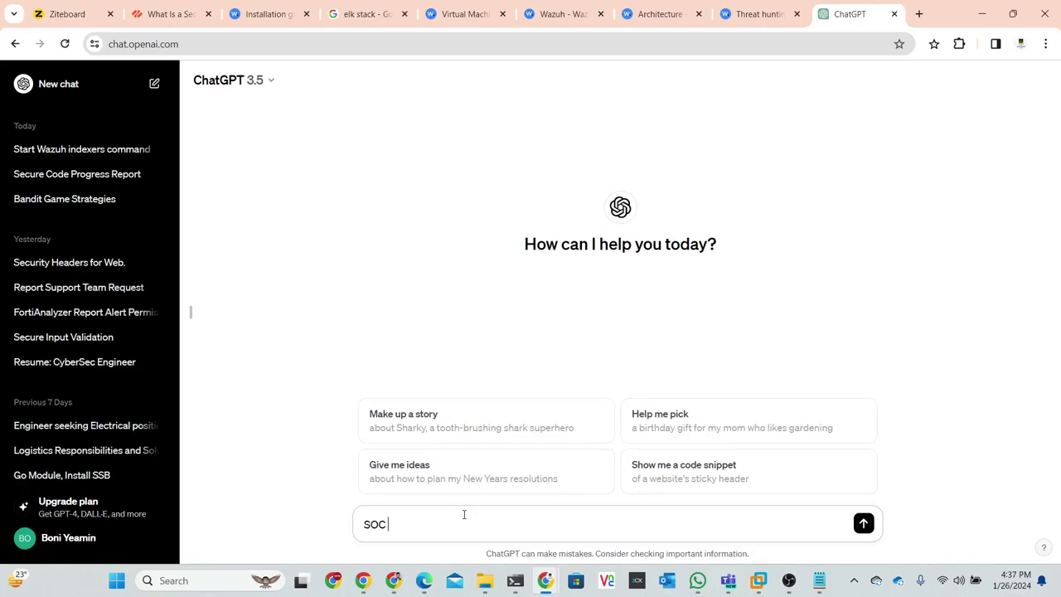
type("analyst 1")
type("reoles and re")
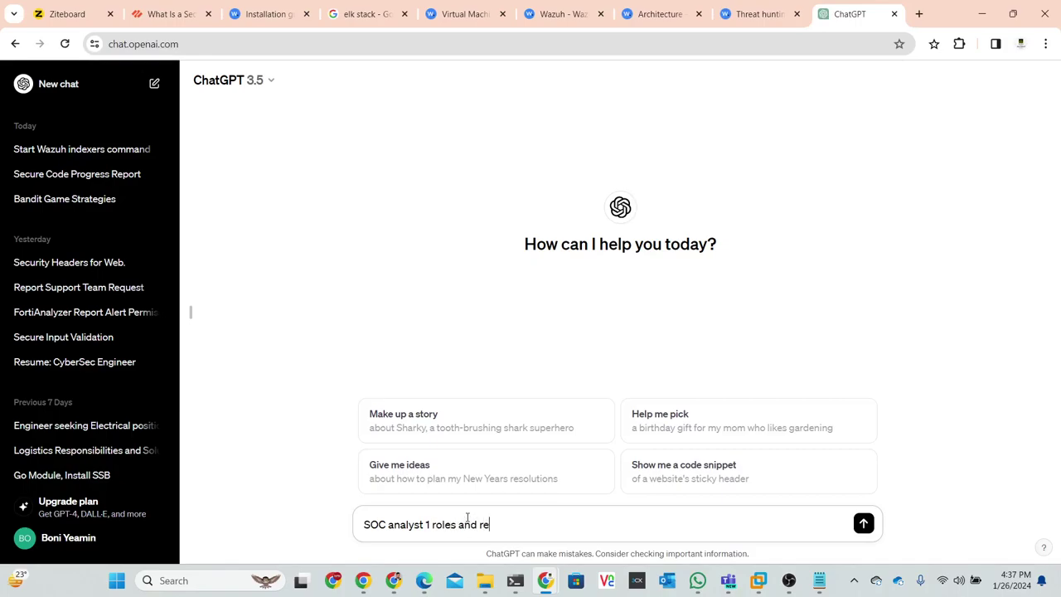
type("sponsibity")
right_click(503, 525)
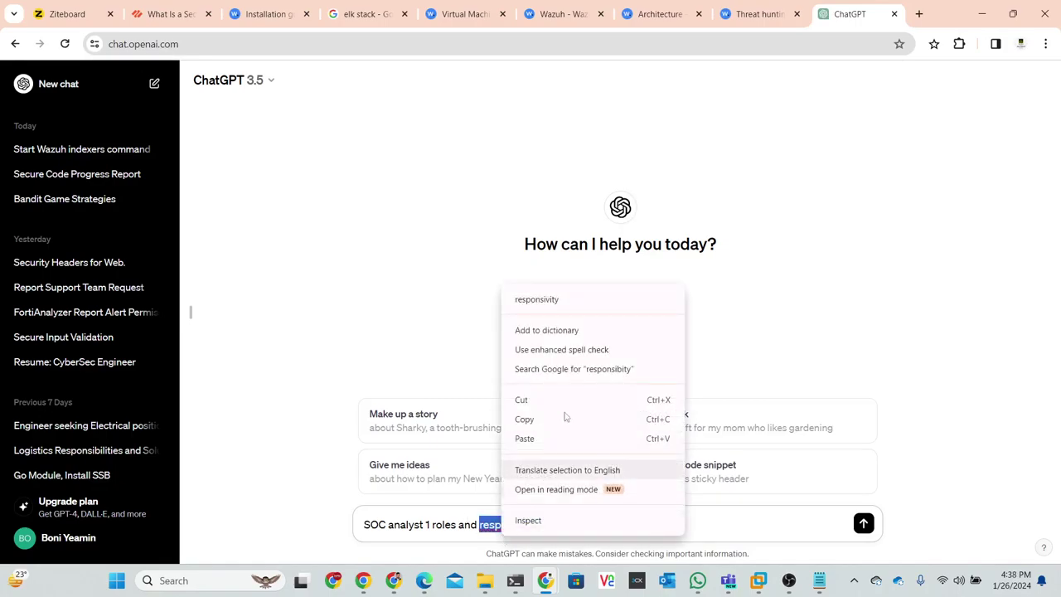
left_click(583, 306)
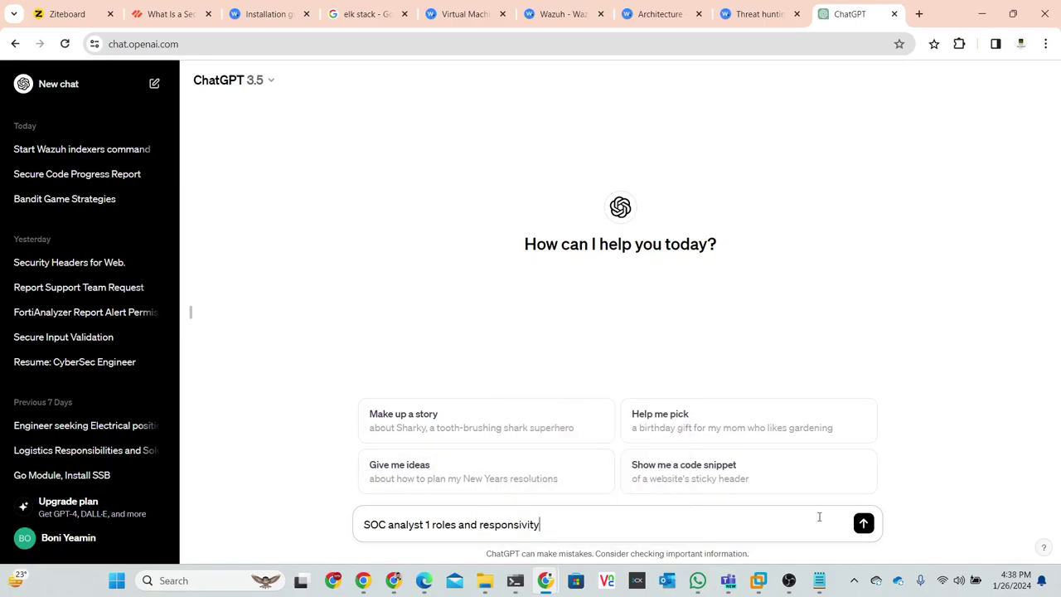
key("BackSpace")
key("BackSpace")
key("BackSpace")
key("BackSpace")
key("BackSpace")
key("BackSpace")
key("BackSpace")
key("BackSpace")
key("BackSpace")
key("BackSpace")
key("BackSpace")
key("BackSpace")
key("BackSpace")
key("BackSpace")
key("BackSpace")
key("BackSpace")
key("BackSpace")
key("BackSpace")
key("BackSpace")
key("BackSpace")
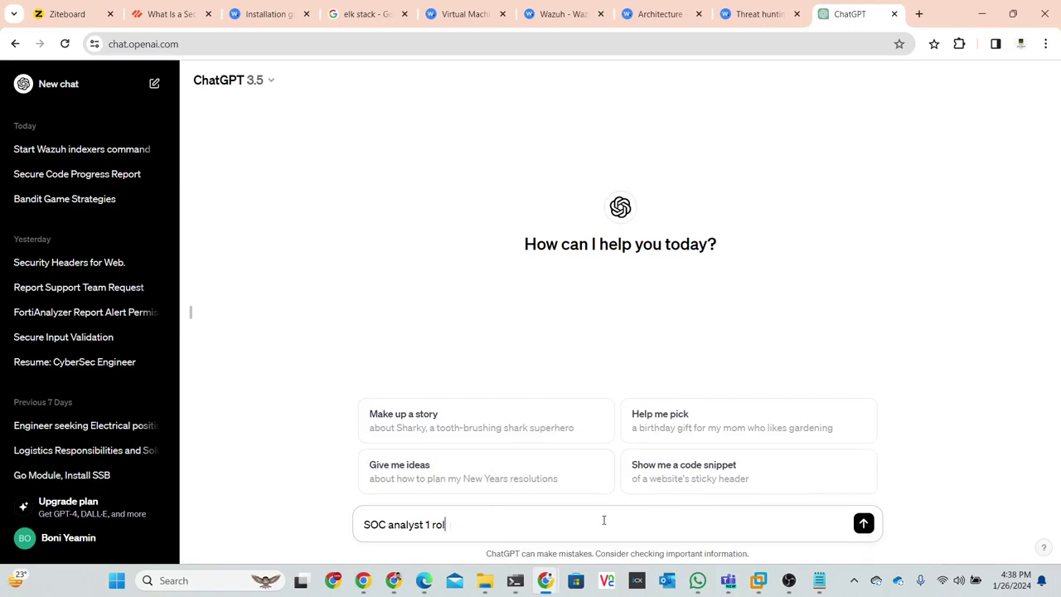
key("BackSpace")
key("BackSpace")
key("BackSpace")
type("l1 job discription")
key("Return")
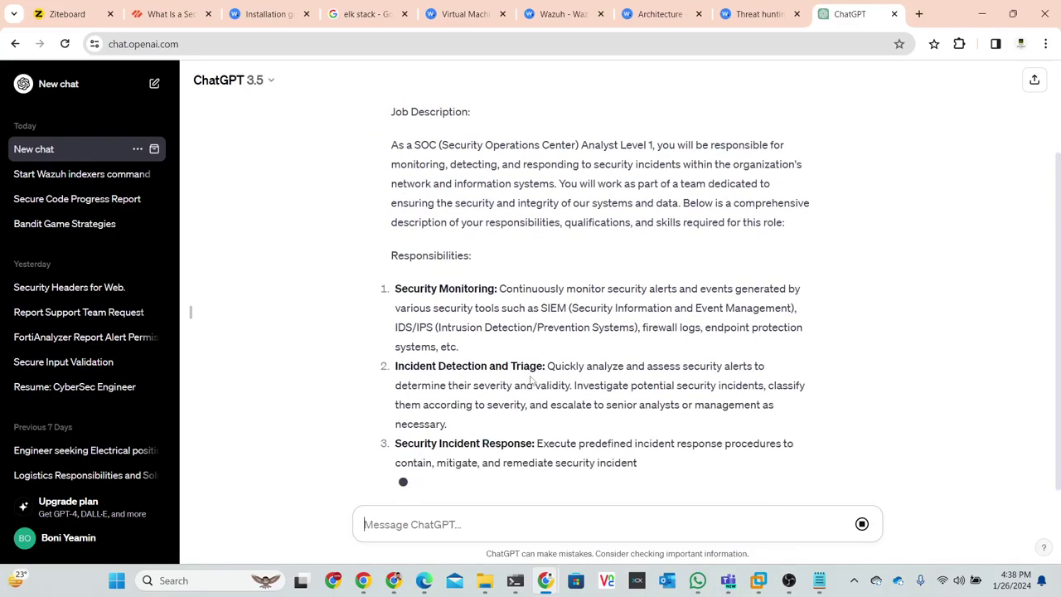
- Scroll the ChatGPT answer and highlight the Incident Detection and Triage heading
scroll(531, 379, "up", 2)
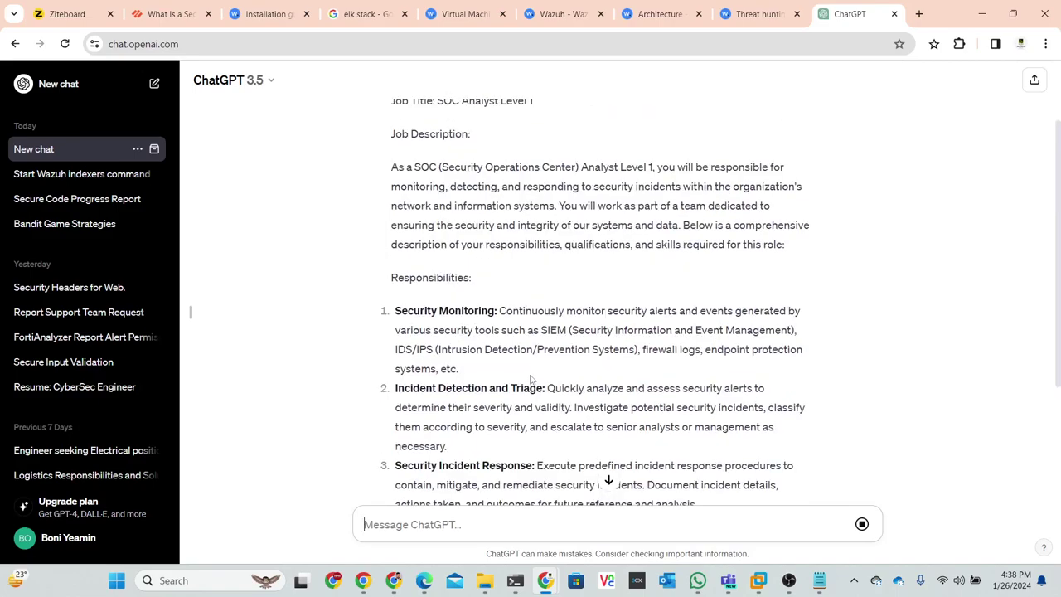
scroll(502, 324, "up", 2)
scroll(503, 314, "down", 2)
scroll(503, 312, "down", 1)
left_click_drag(495, 242, 414, 241)
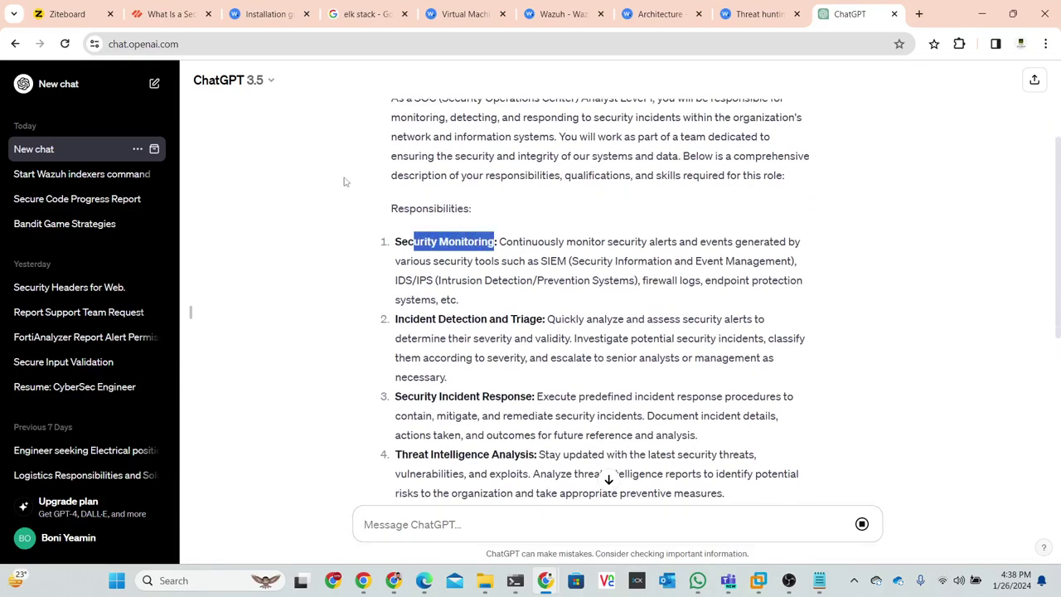
left_click(272, 14)
left_click(563, 14)
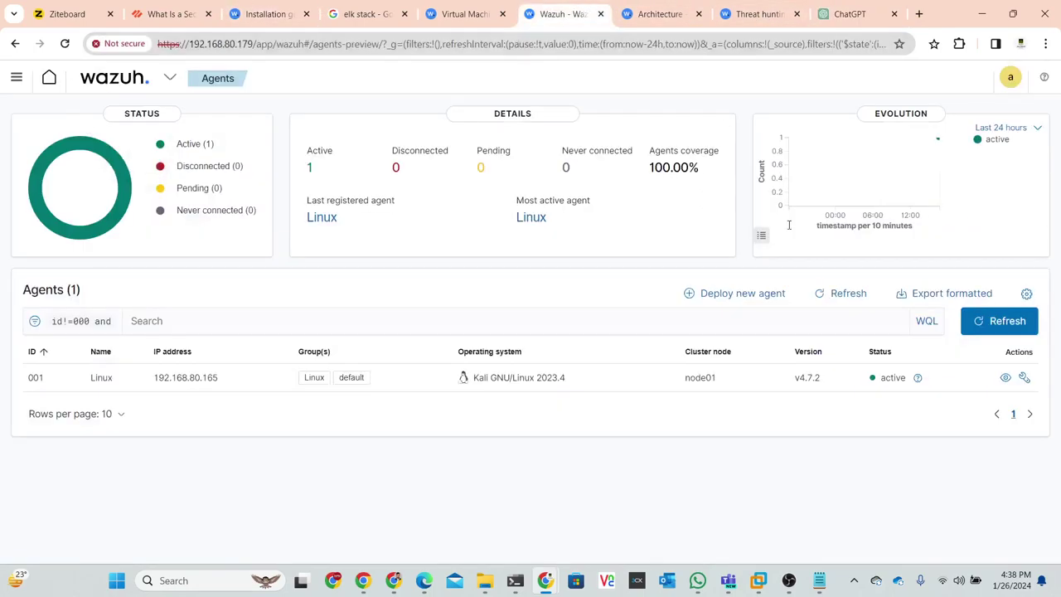
left_click(841, 16)
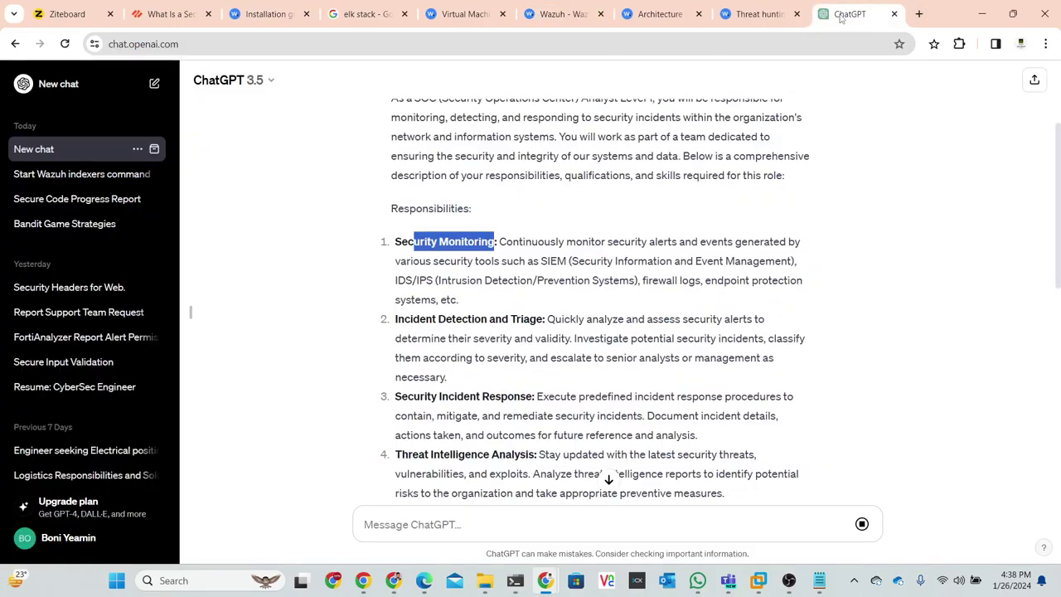
left_click_drag(398, 319, 530, 319)
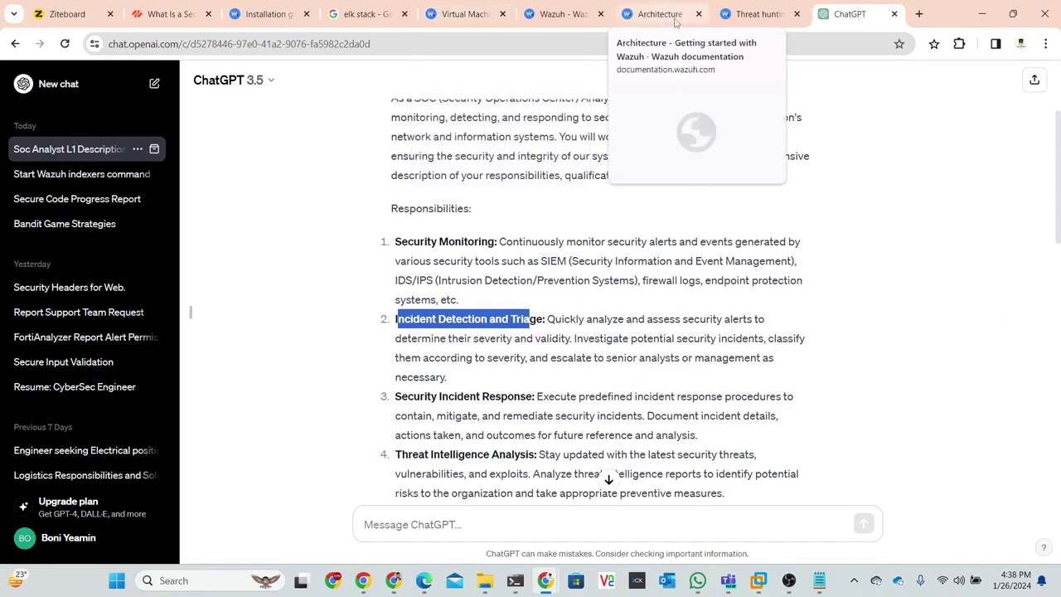
left_click(532, 391)
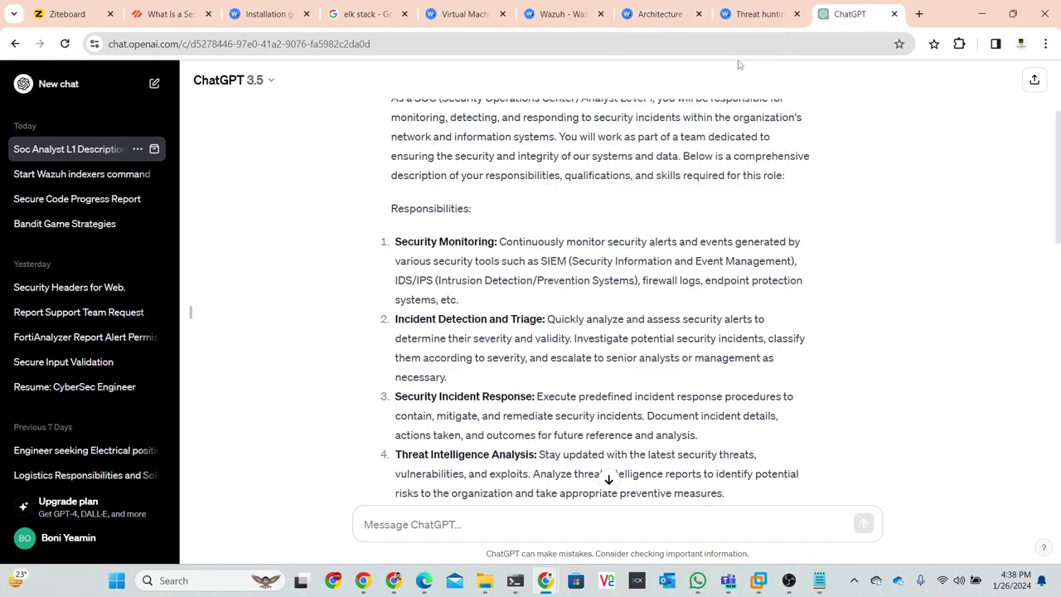
- Highlight the Security Incident Response heading, then bring up the Kali terminal with agent status
left_click(748, 14)
left_click(664, 14)
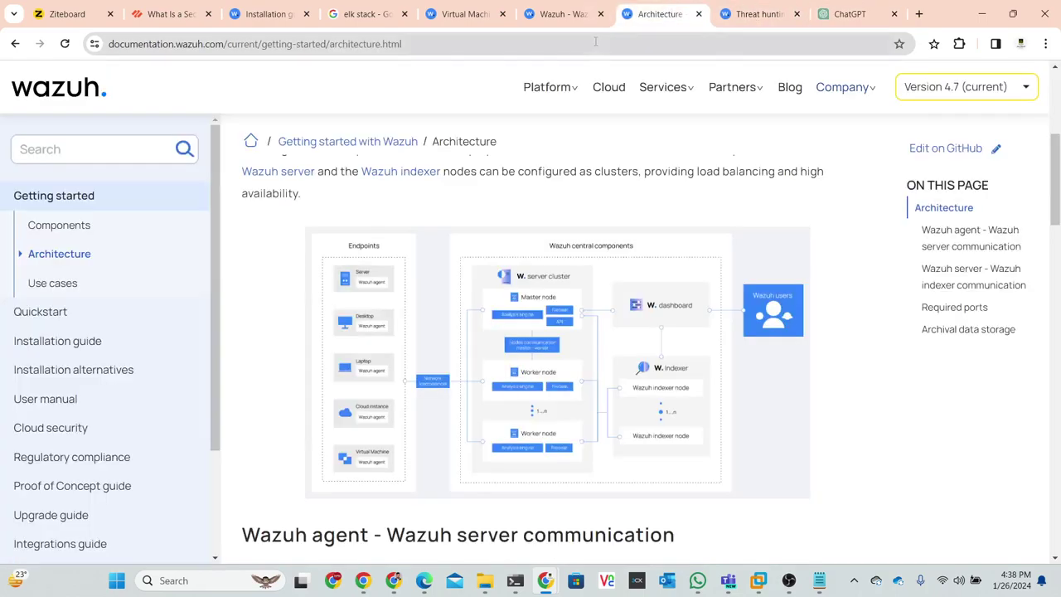
left_click(566, 14)
left_click(469, 14)
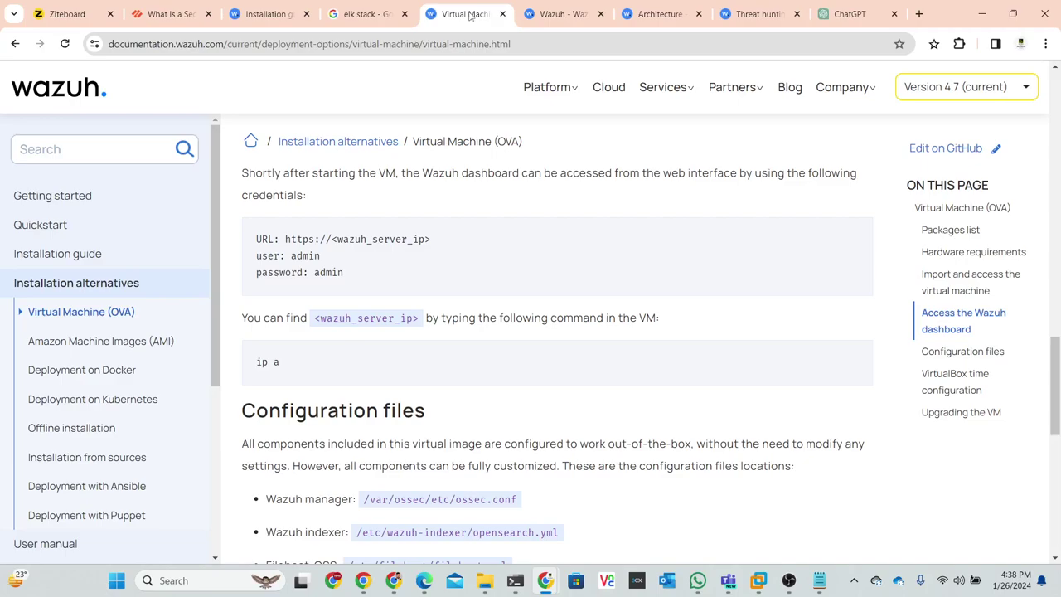
left_click(843, 14)
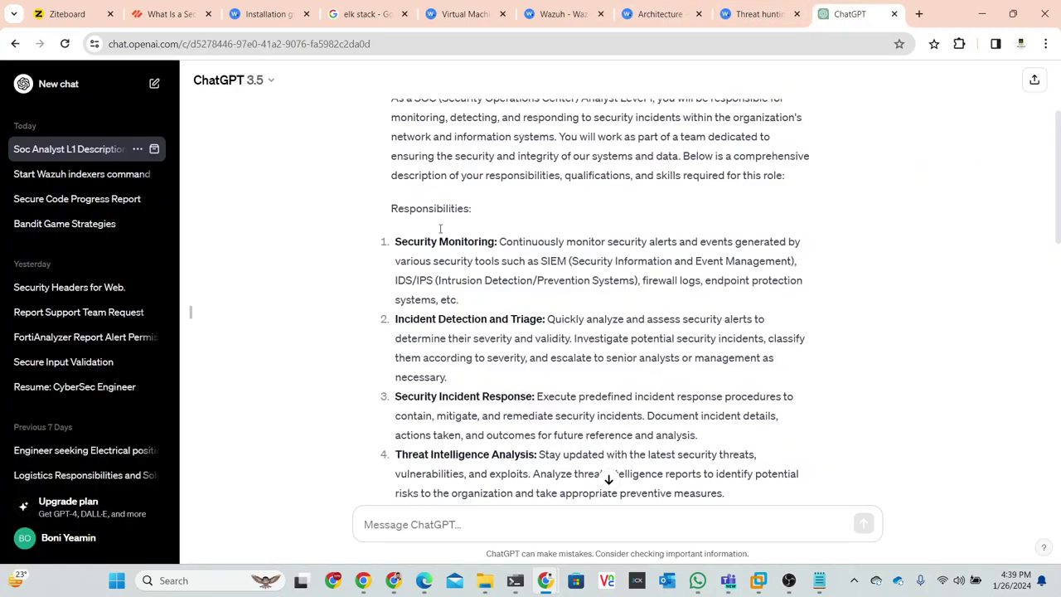
scroll(409, 246, "down", 1)
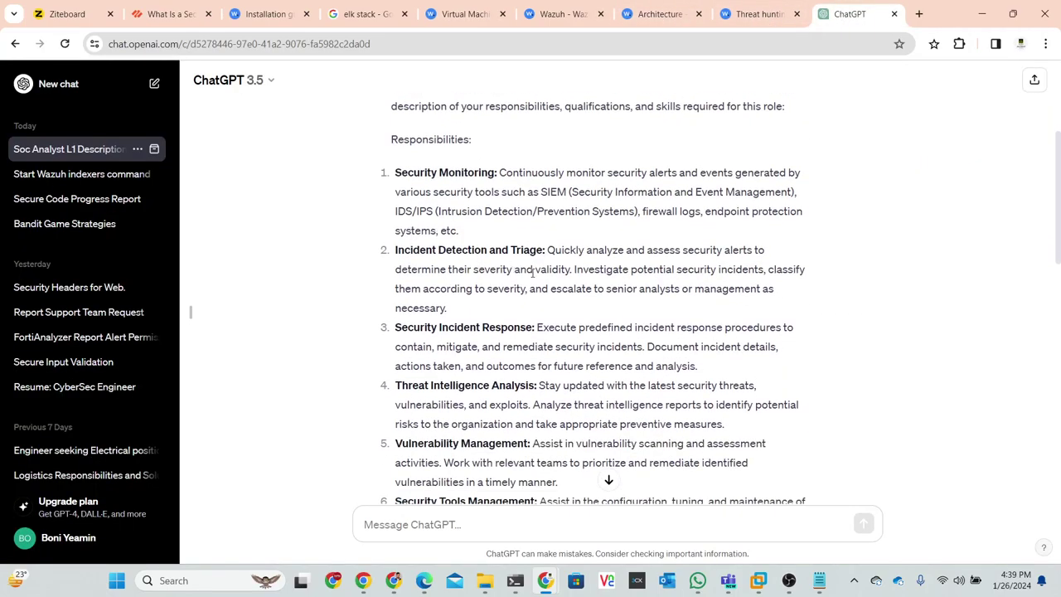
left_click_drag(395, 250, 544, 249)
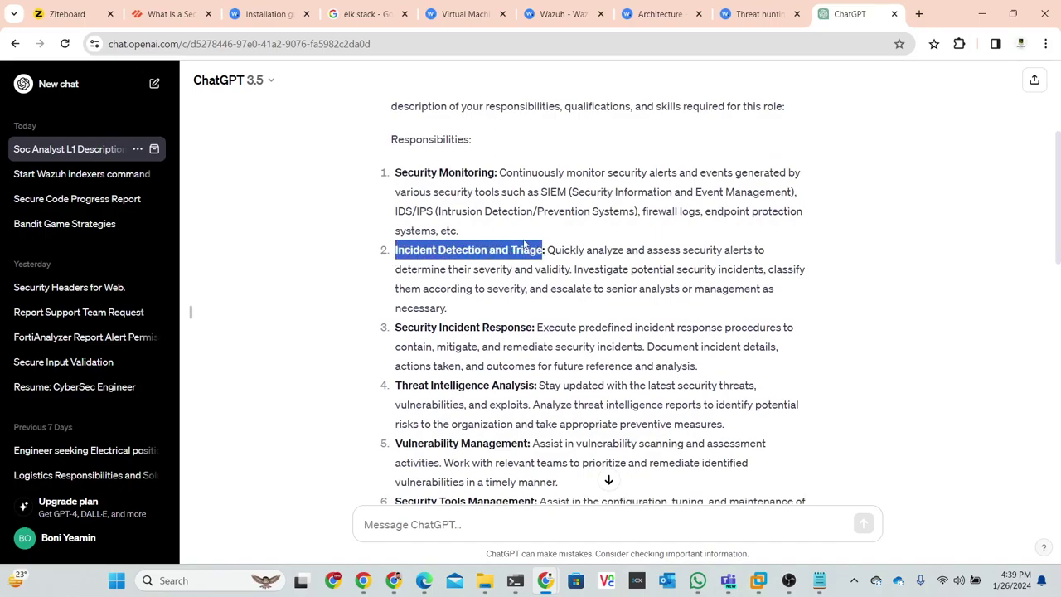
scroll(524, 247, "down", 1)
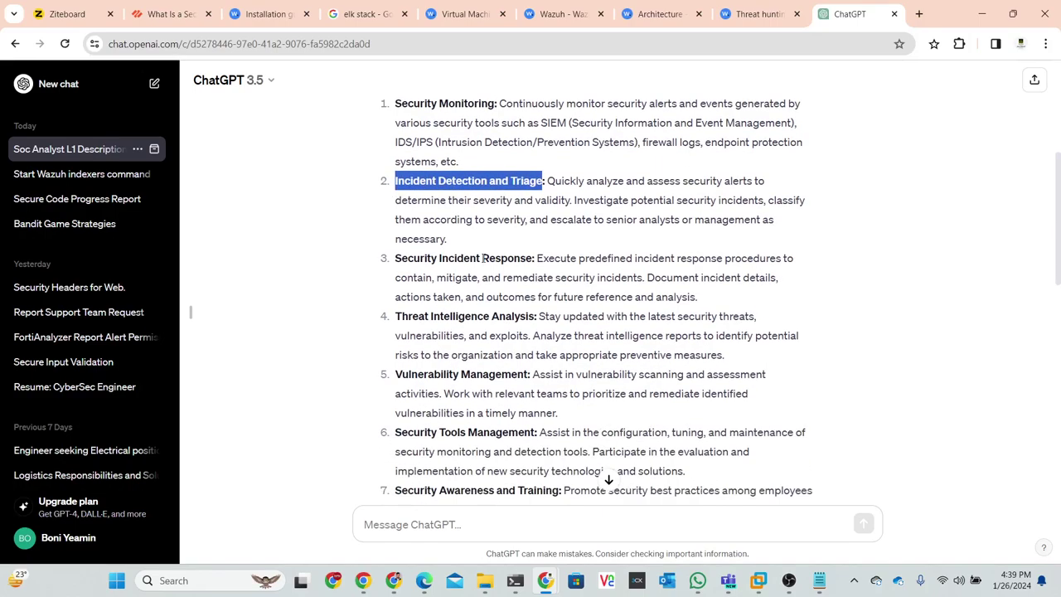
left_click_drag(533, 258, 395, 258)
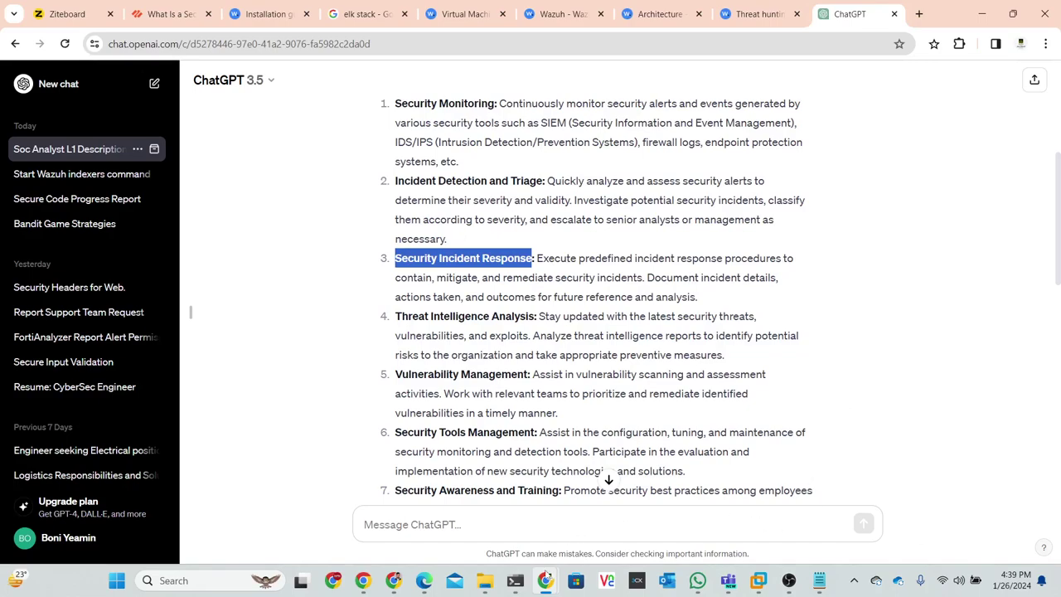
left_click(515, 581)
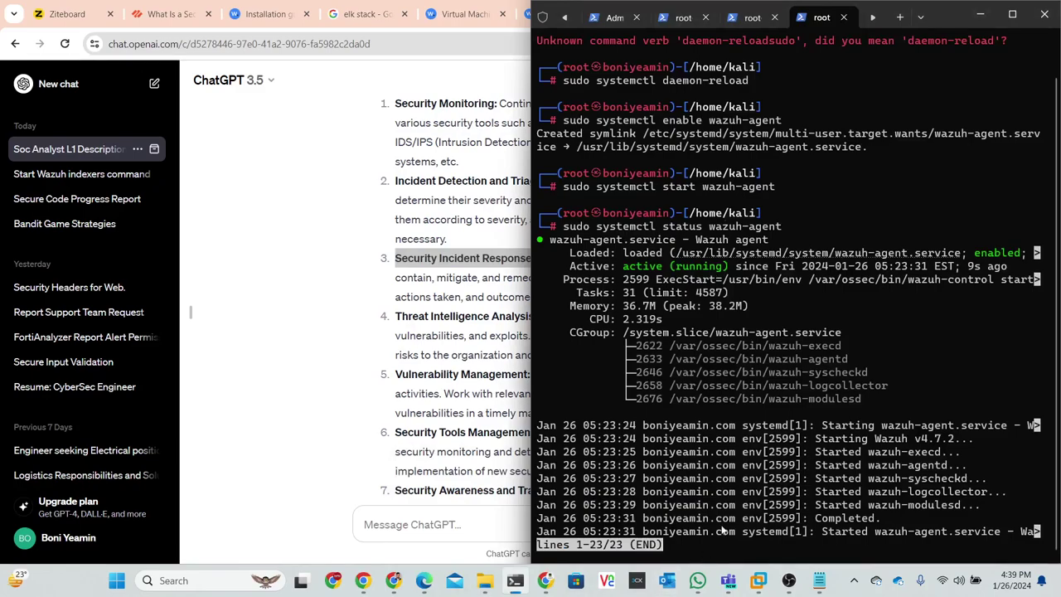
- Exit the status pager and run 'nmap 192.168.80.165'
key("apostrophe")
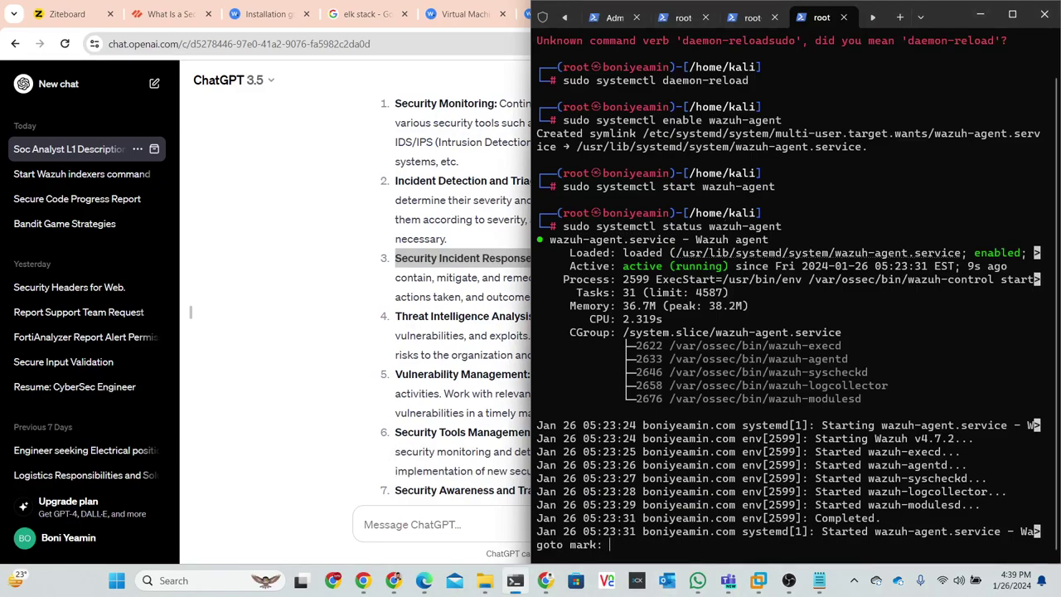
key("ctrl+c")
key("ctrl+c")
key("ctrl+c")
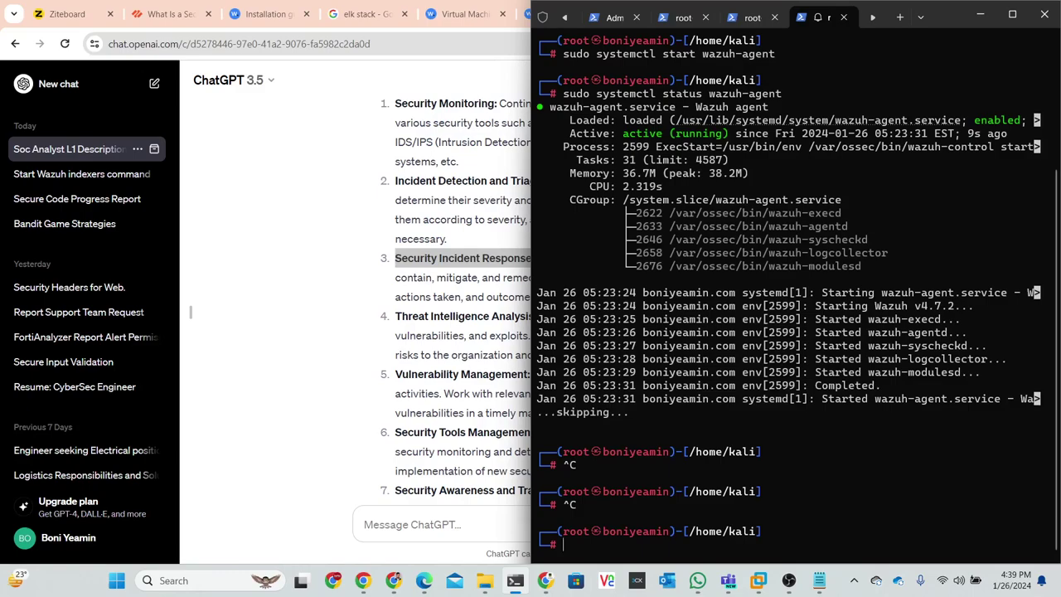
type("nmap 192.168.80.165")
key("Return")
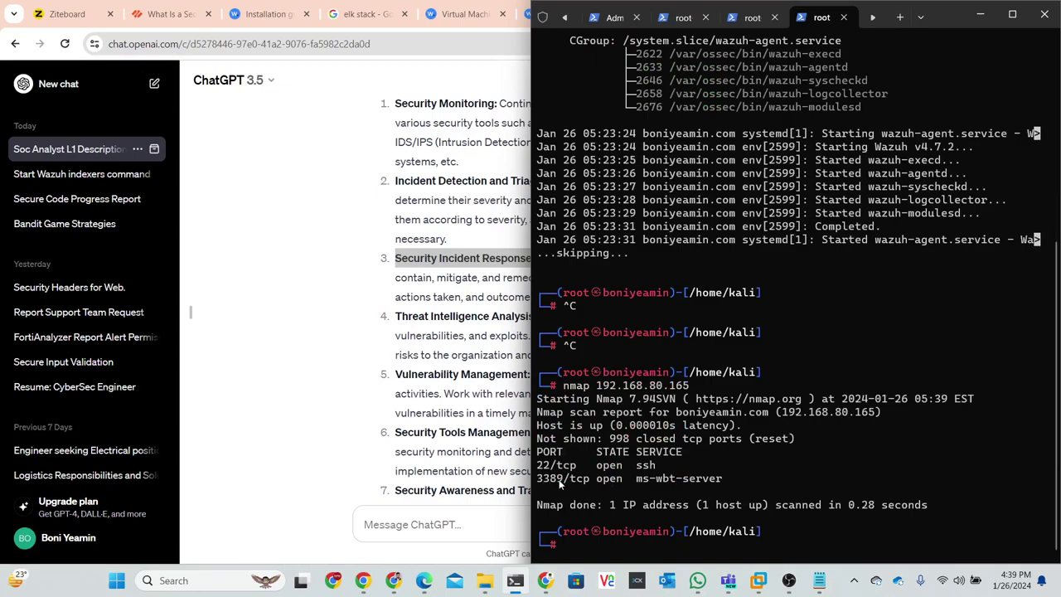
- Rerun the scan with -sV and highlight the OpenSSH 9.6p1 and xrdp service lines
left_click(604, 562)
key("Up")
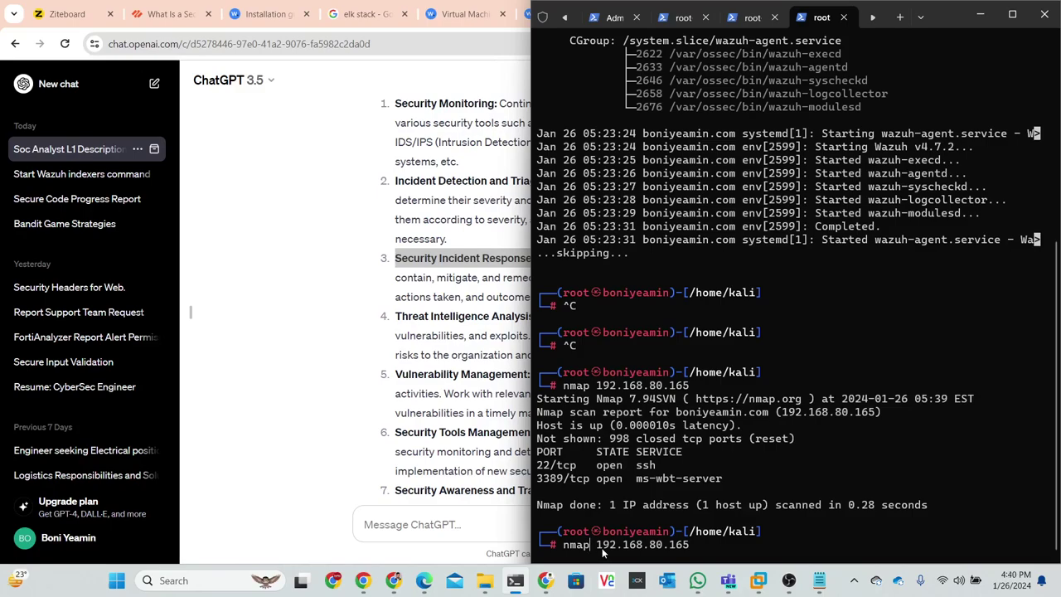
type("-s")
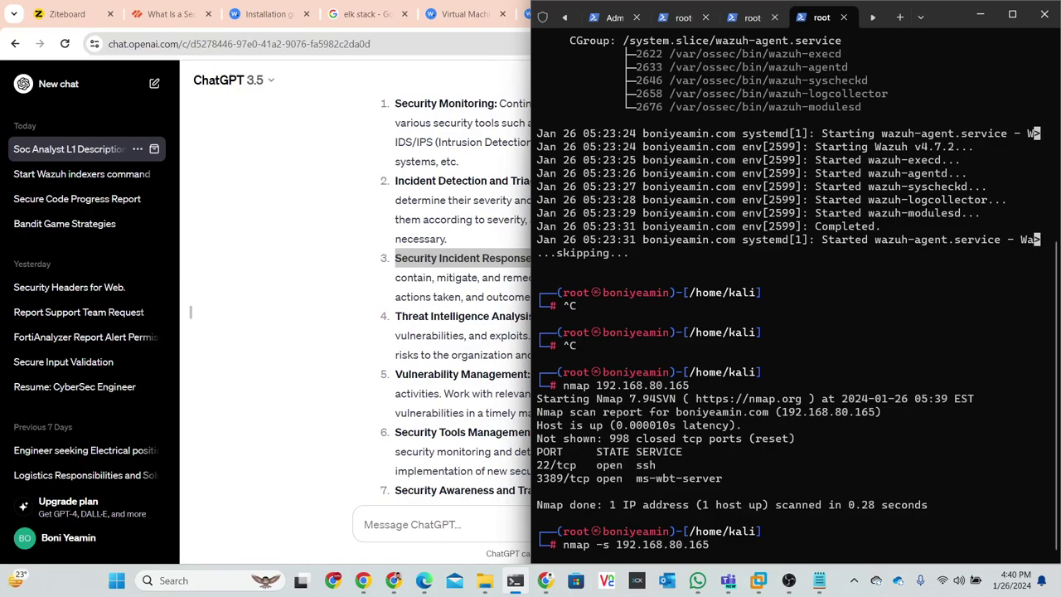
type("V ")
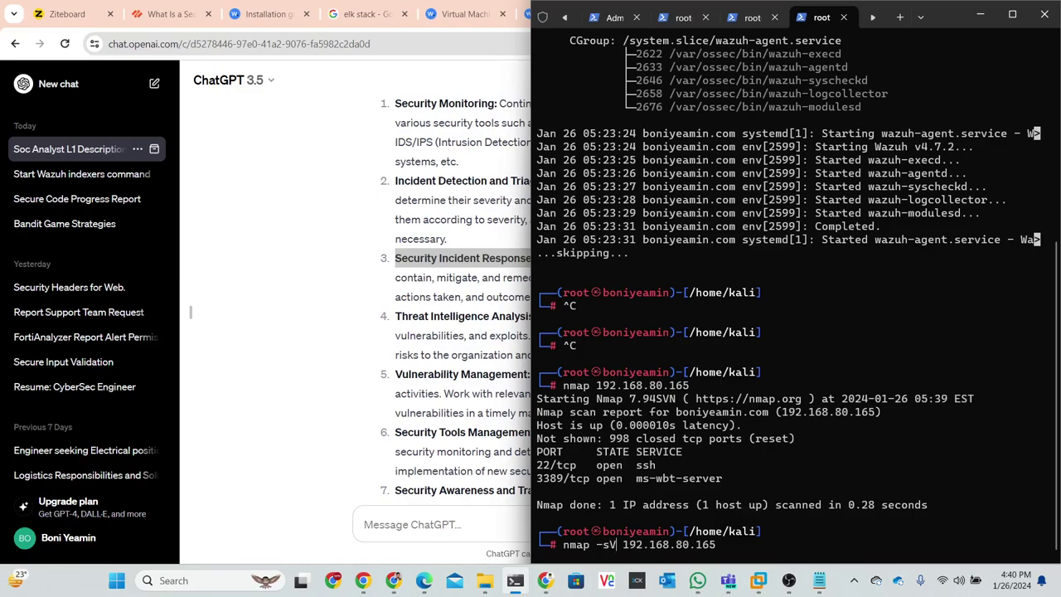
type("-s")
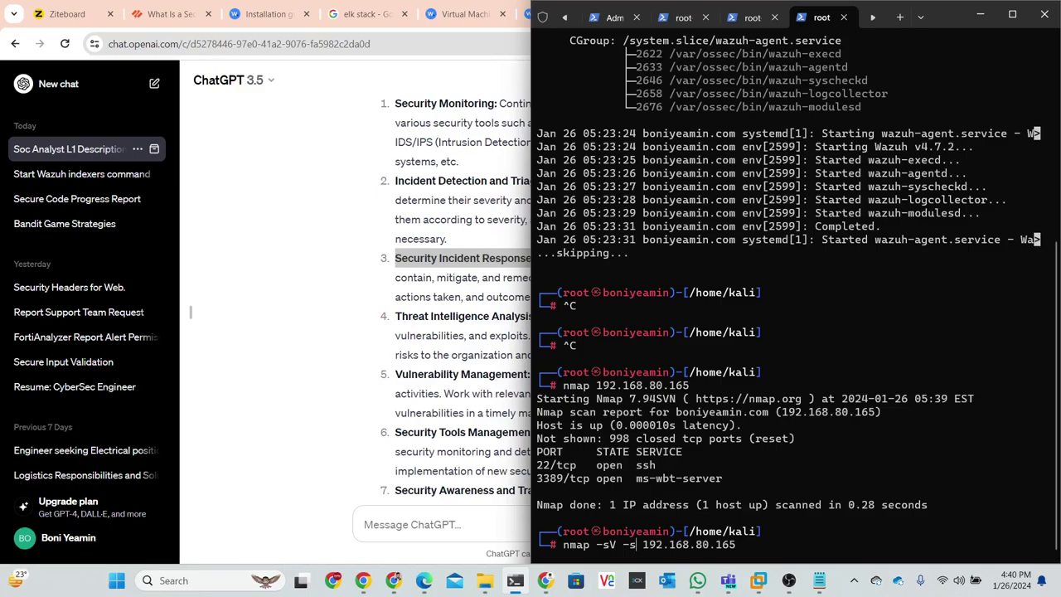
type("V")
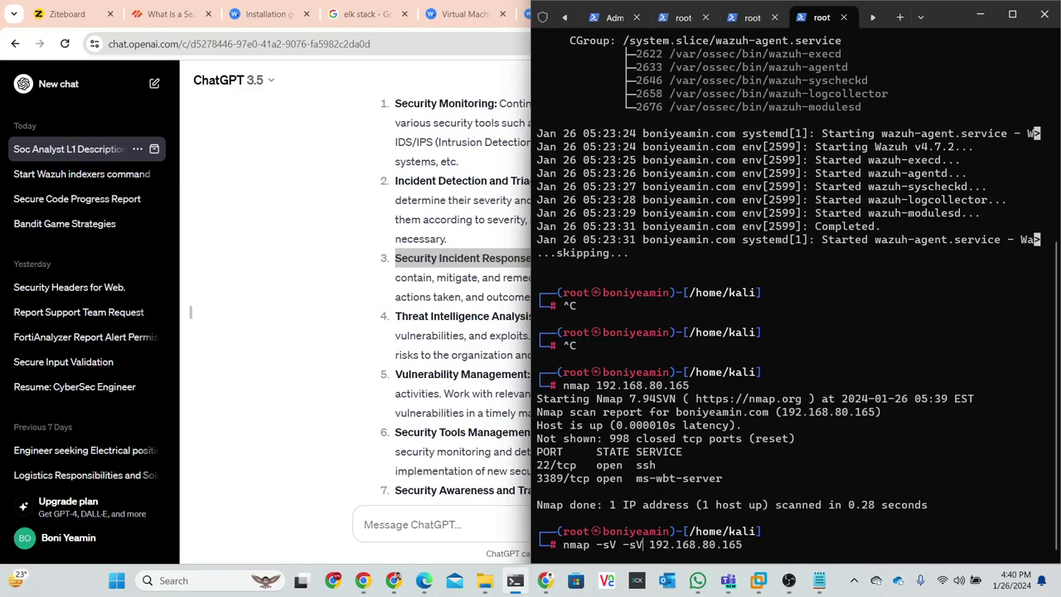
key("BackSpace")
key("BackSpace")
key("BackSpace")
key("BackSpace")
key("Return")
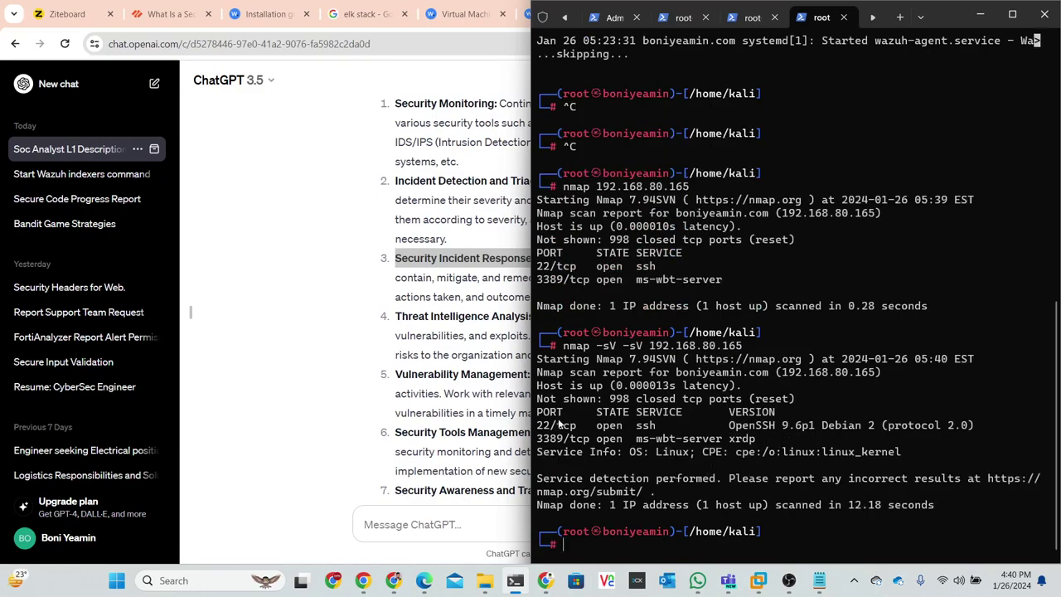
left_click_drag(546, 427, 817, 448)
left_click(808, 432)
left_click_drag(730, 425, 806, 432)
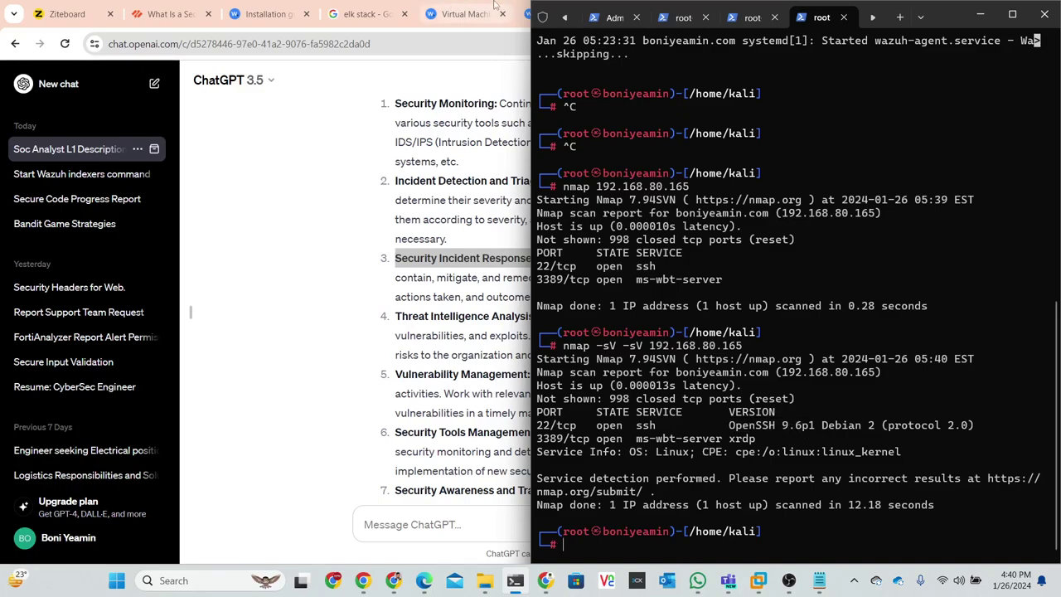
left_click(486, 10)
- Search Google in a new tab for 'OpenSSH 9.6p'
left_click(918, 14)
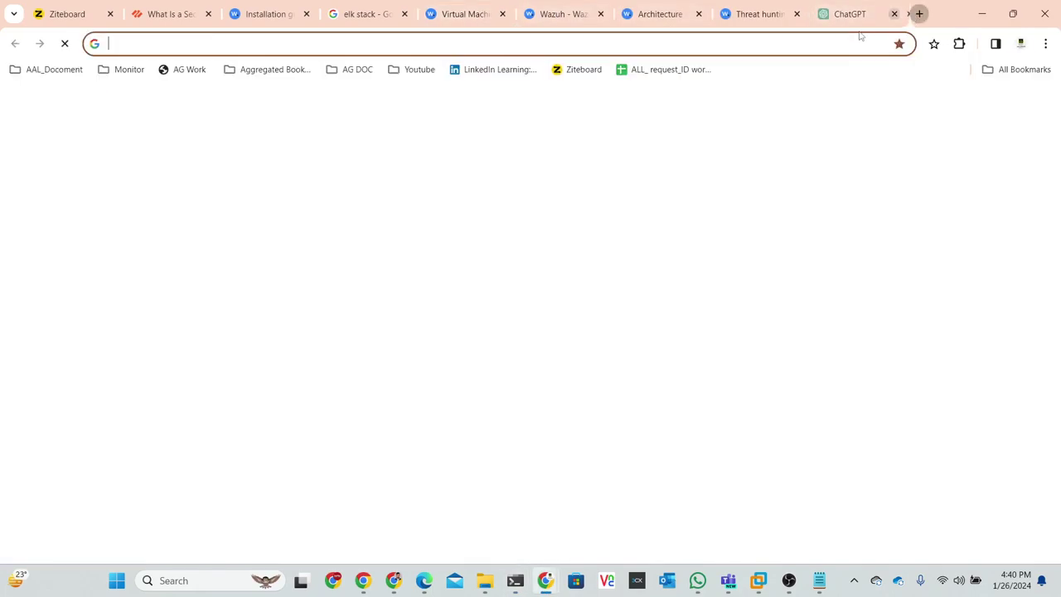
left_click(839, 45)
type("OpenSSH 9.6p")
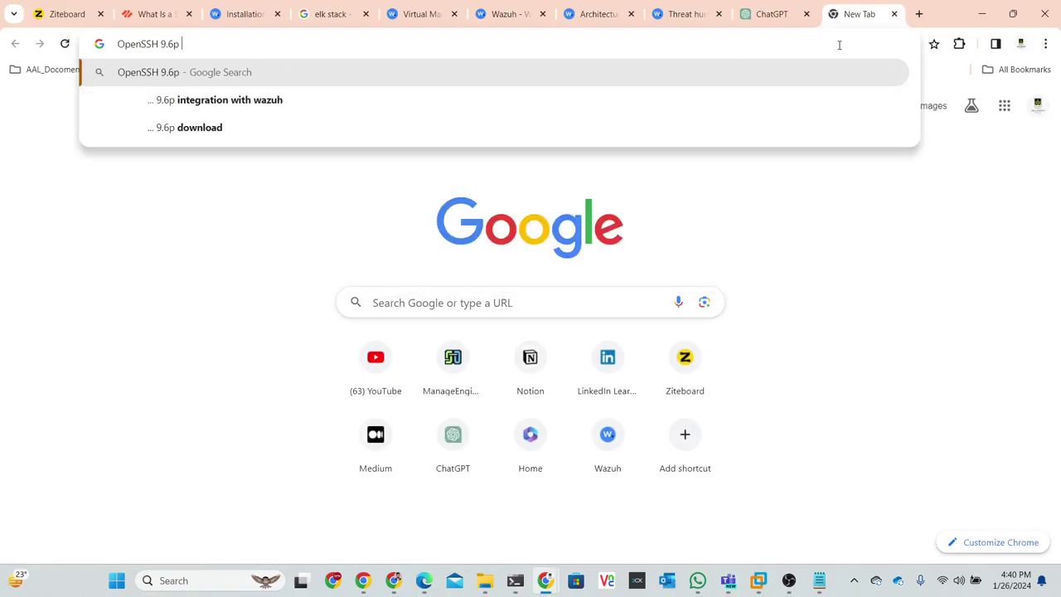
key("Return")
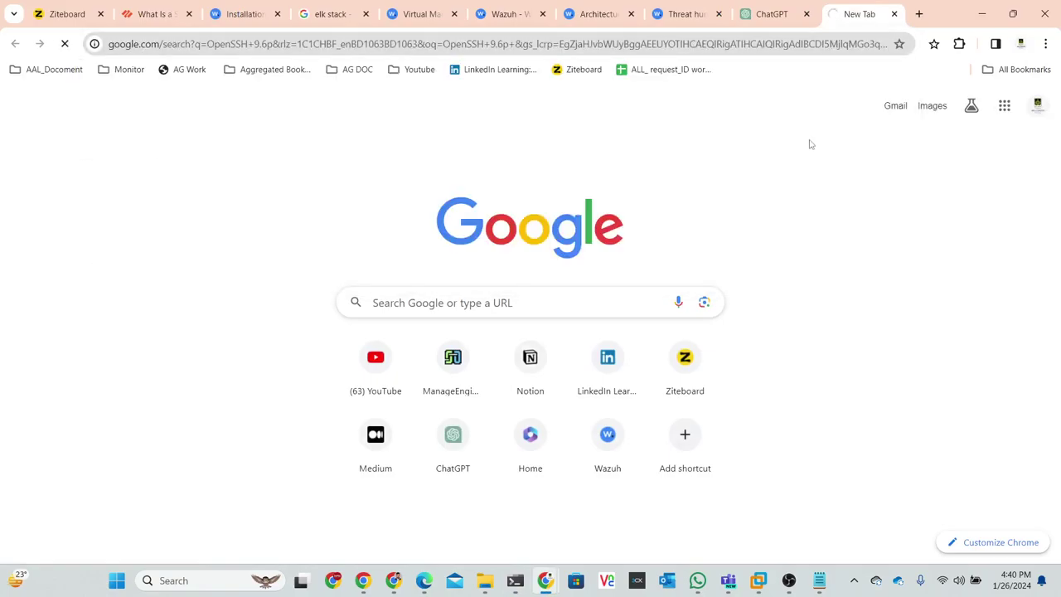
- Refine the search to 'update openssh version', dropping the ubuntu suggestion
left_click(297, 102)
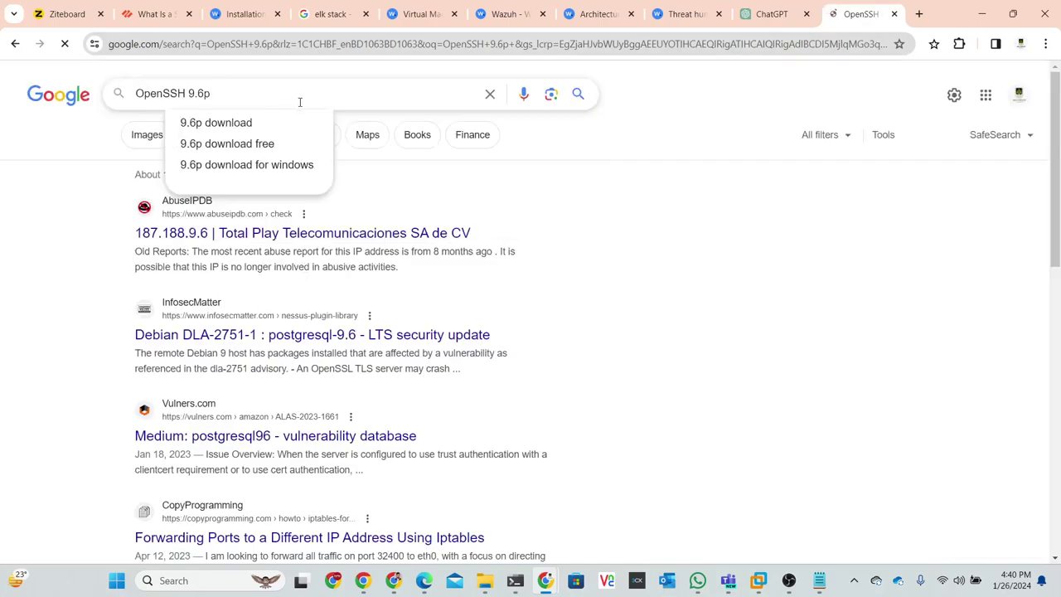
key("BackSpace")
key("BackSpace")
key("BackSpace")
key("BackSpace")
key("BackSpace")
key("BackSpace")
key("BackSpace")
key("BackSpace")
key("BackSpace")
key("BackSpace")
key("BackSpace")
key("BackSpace")
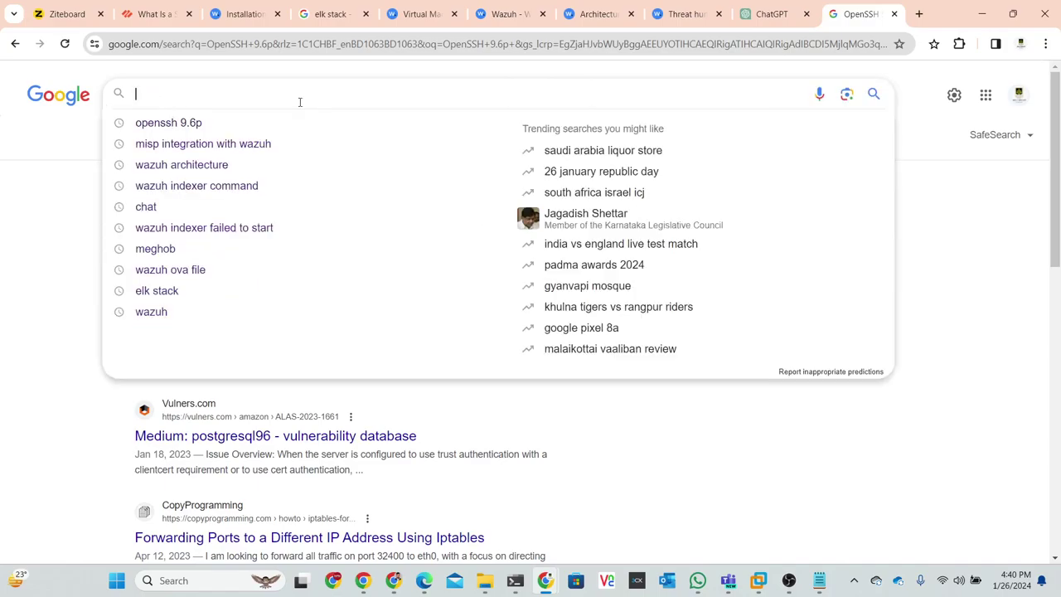
type("openss")
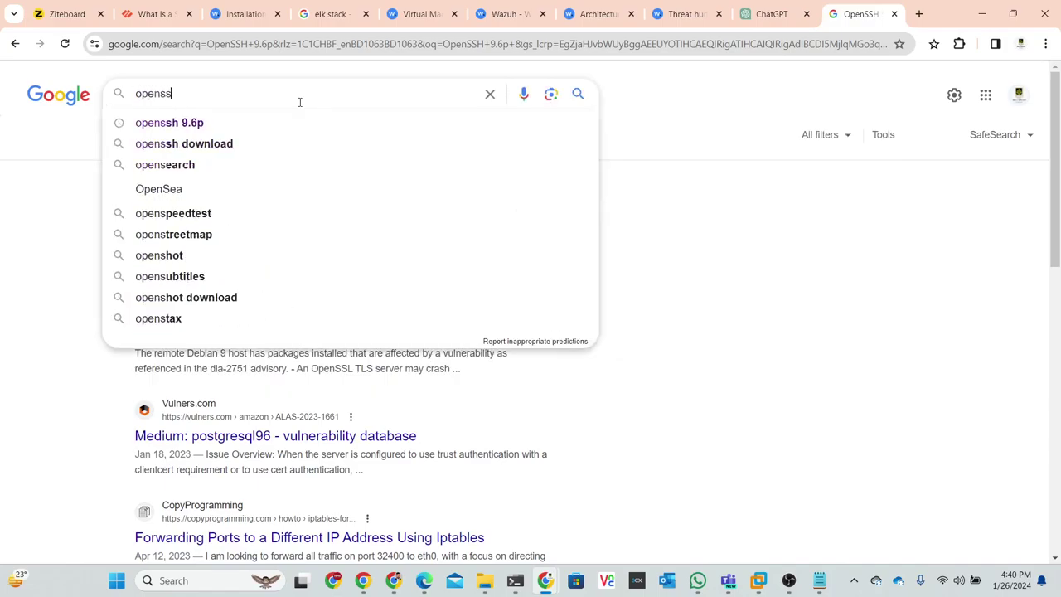
type("h up")
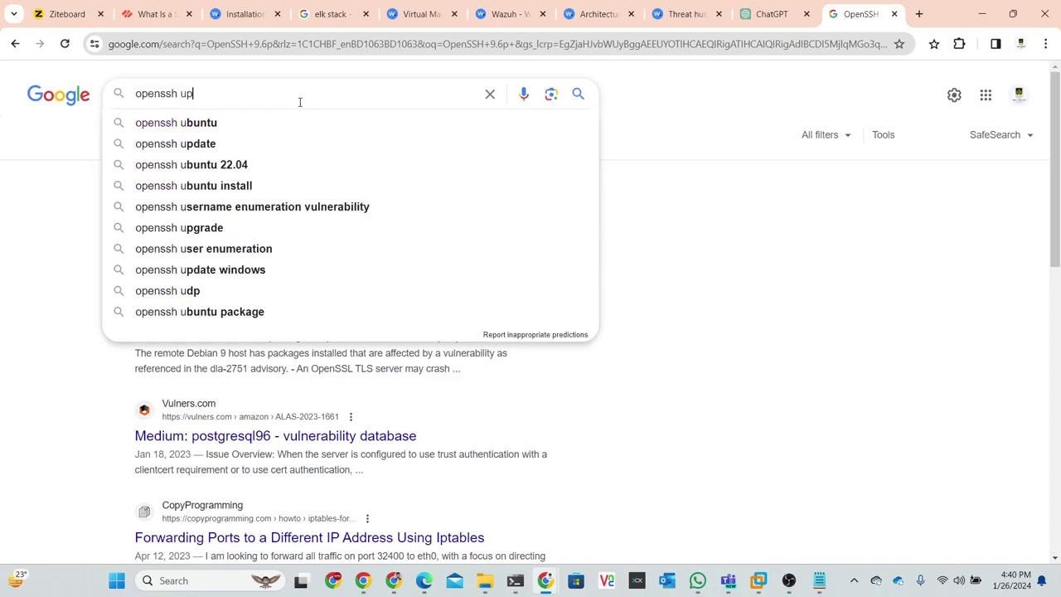
type("date ")
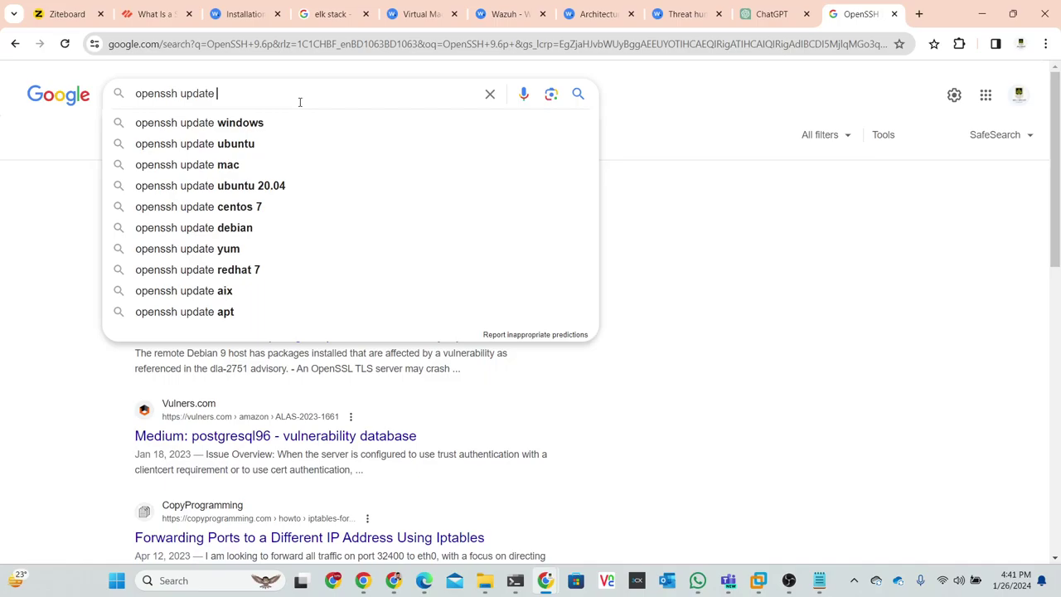
type("ver")
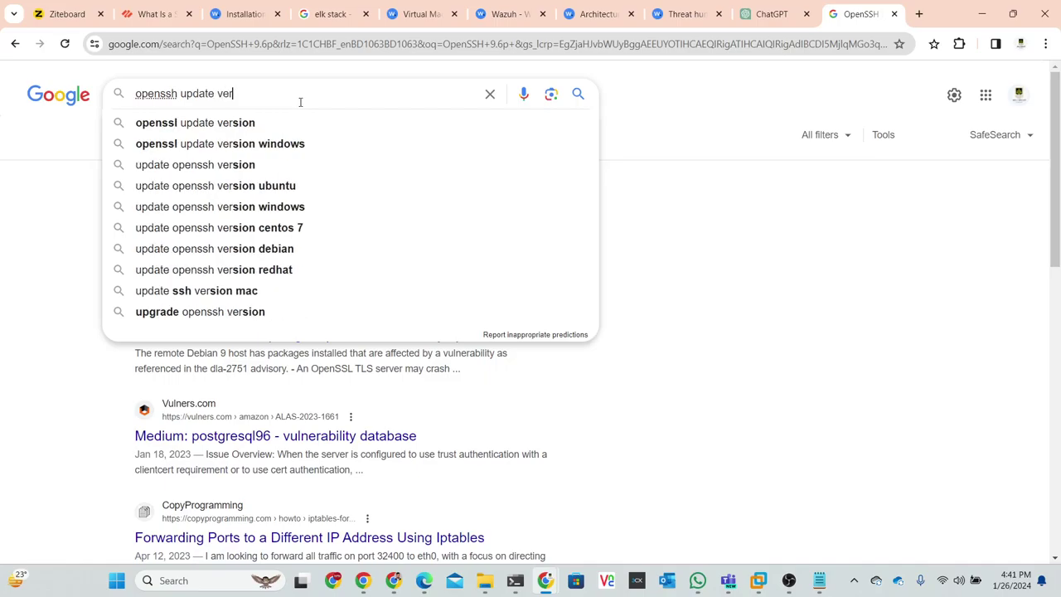
left_click(271, 189)
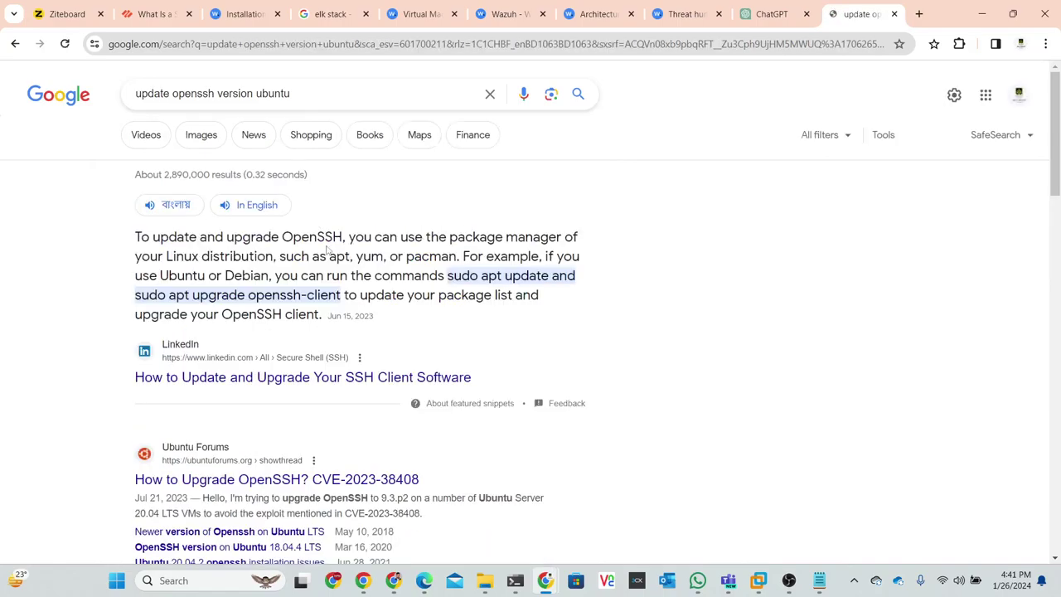
left_click(322, 97)
left_click_drag(322, 97, 255, 94)
key("BackSpace")
key("Return")
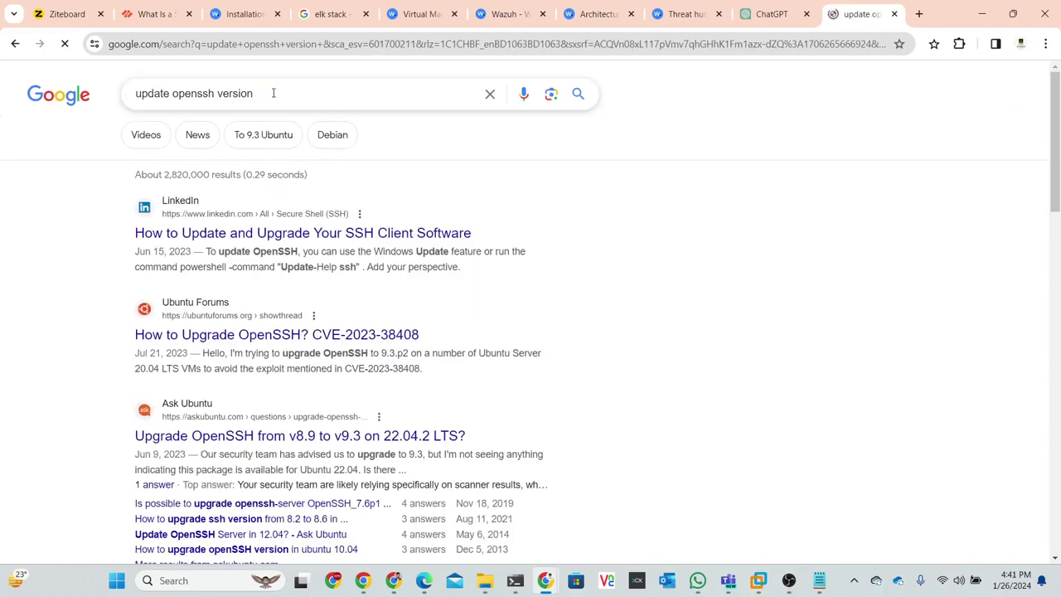
- Skim the results, check the ChatGPT and Threat hunting tabs, then minimize Chrome
scroll(269, 240, "down", 3)
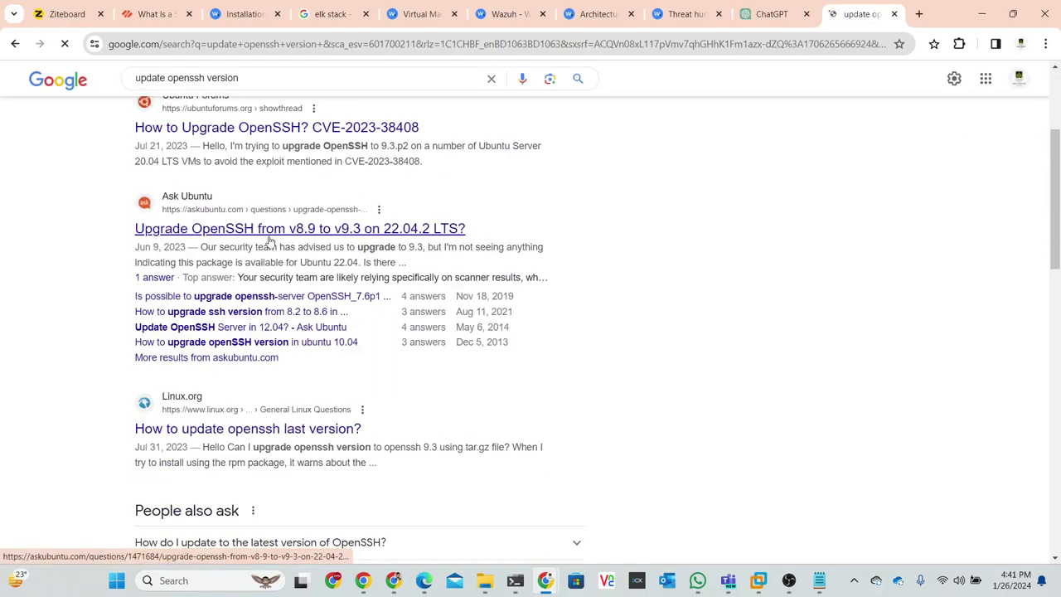
scroll(270, 240, "down", 4)
scroll(320, 324, "down", 2)
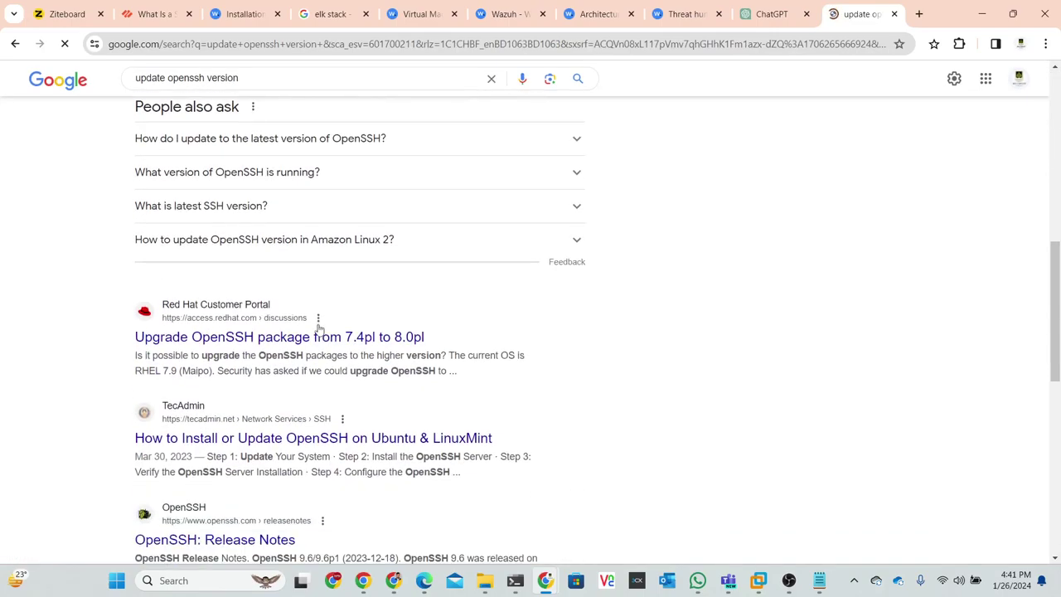
scroll(431, 301, "up", 10)
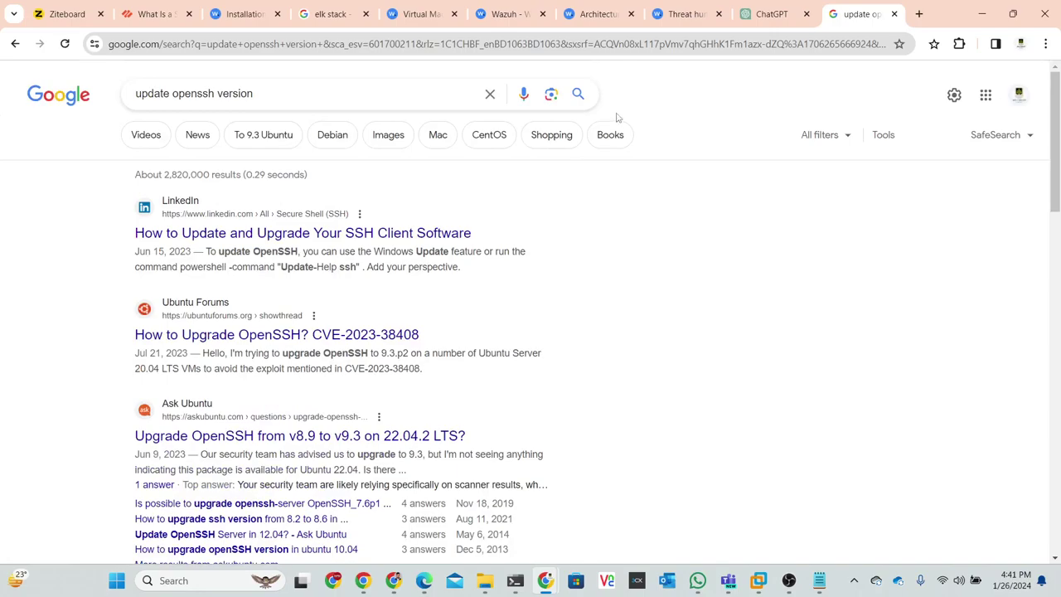
left_click(755, 14)
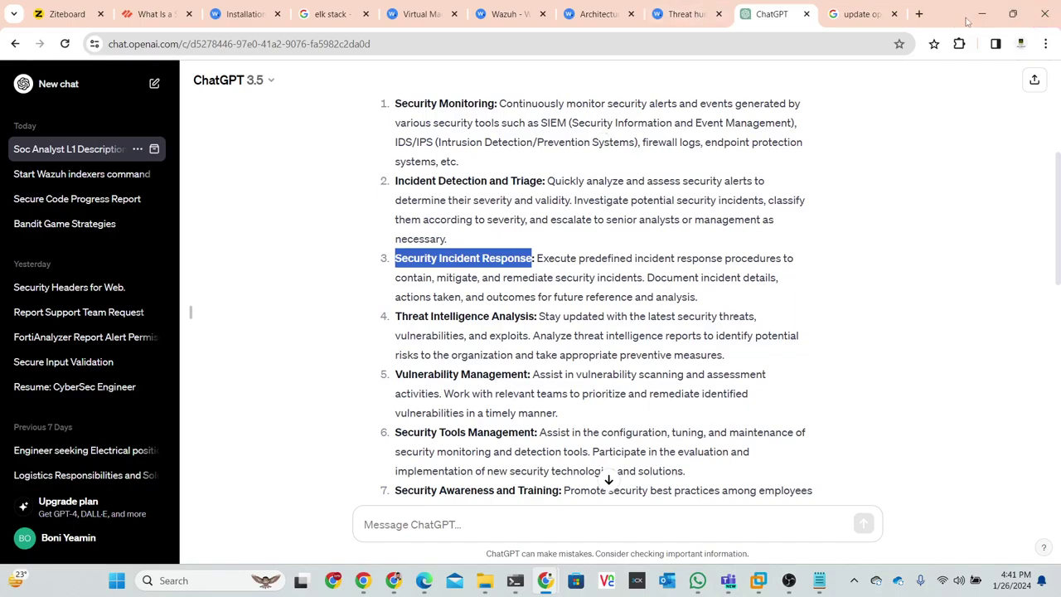
left_click(686, 14)
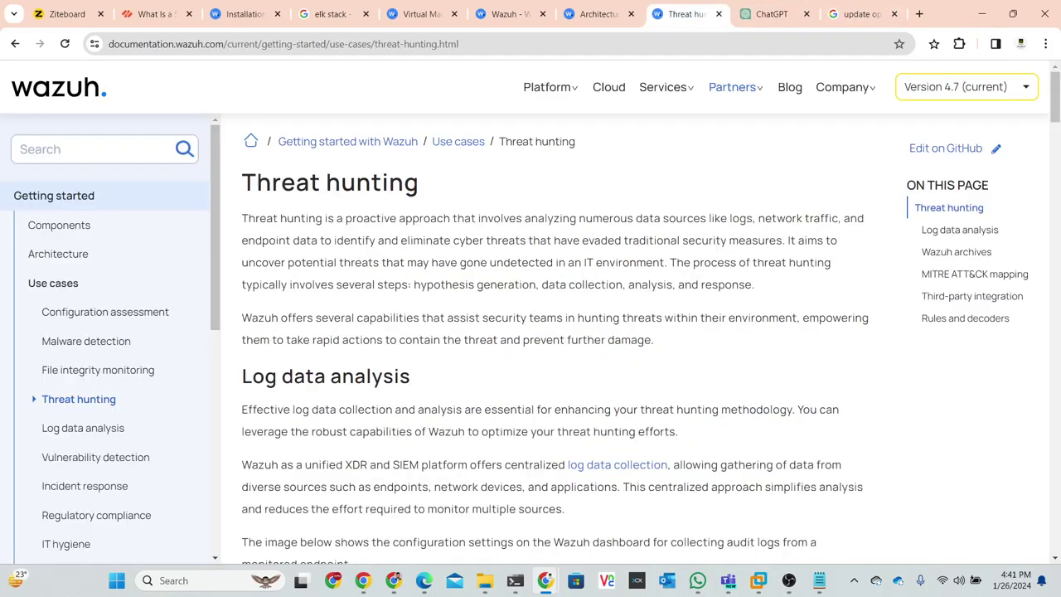
left_click(982, 14)
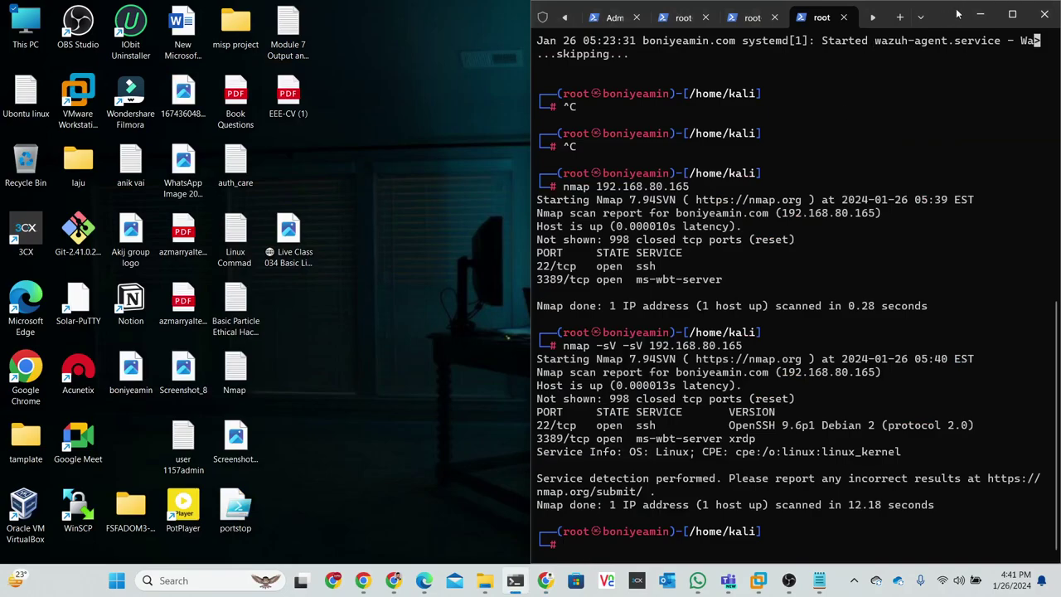
- Maximize the Kali terminal window, then minimize it to the taskbar
left_click_drag(957, 14, 827, 16)
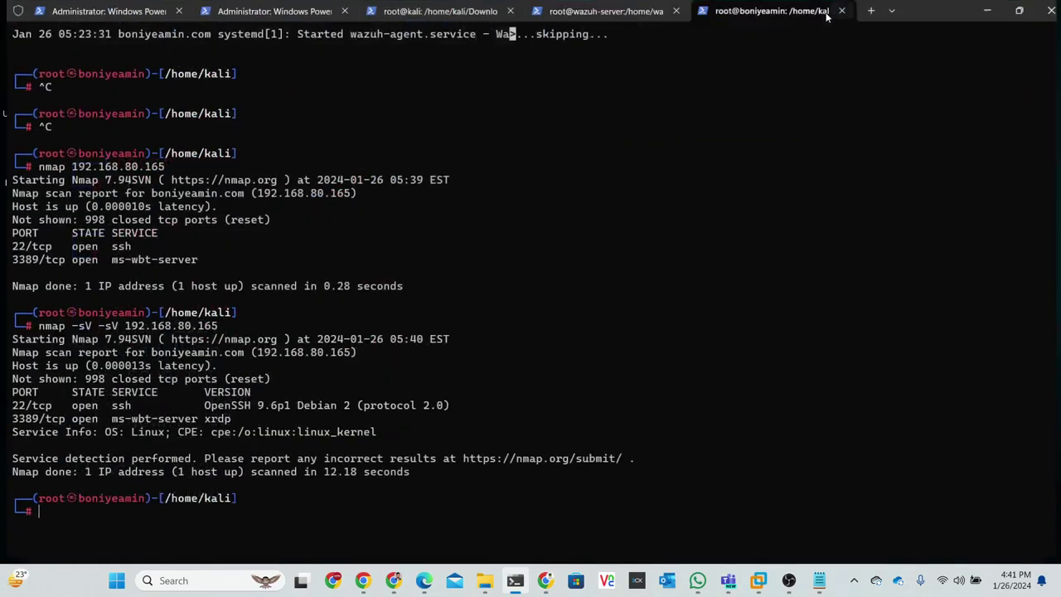
left_click(985, 10)
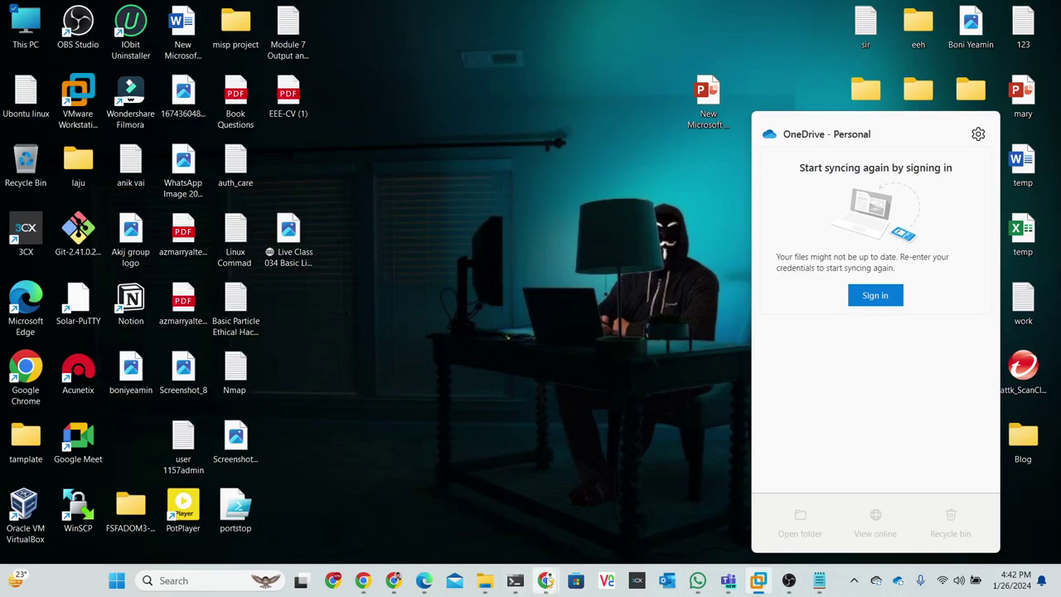
mouse_move(547, 583)
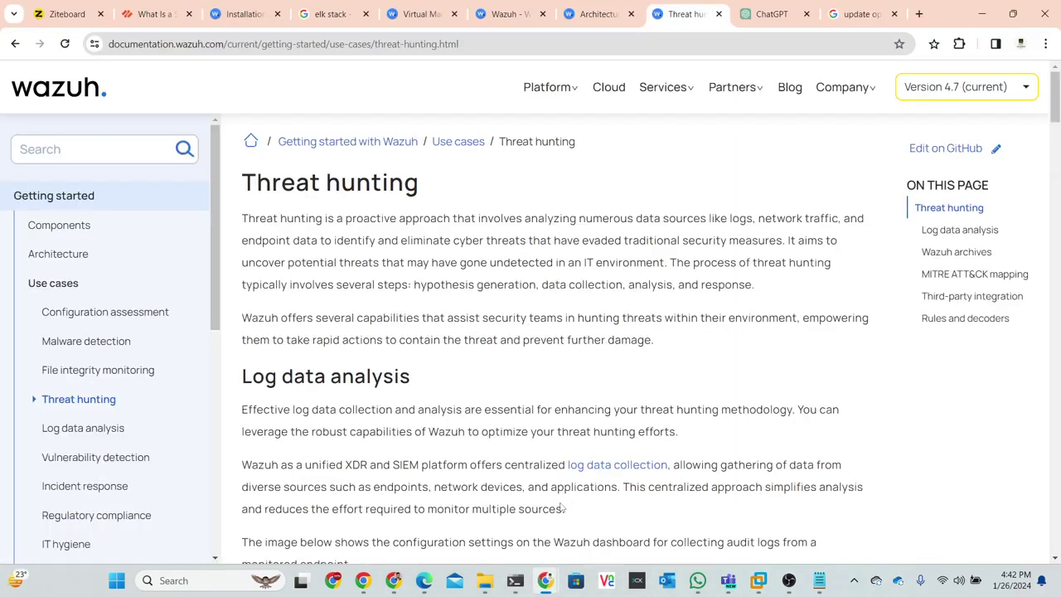
- Return to Ziteboard, move to a blank area and select freehand drawing
left_click(570, 511)
left_click(66, 14)
scroll(448, 331, "down", 10)
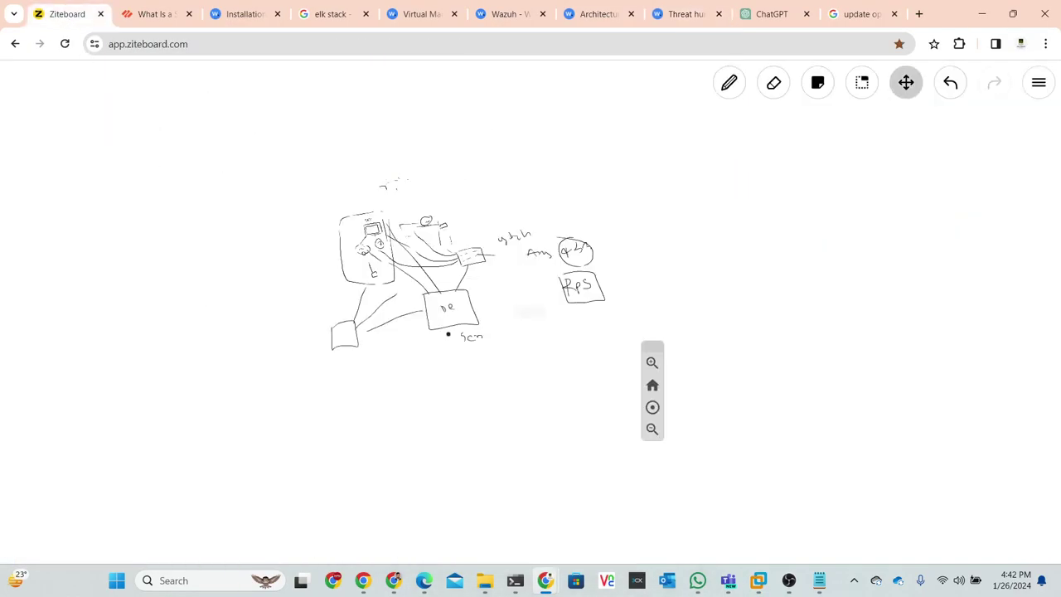
left_click(729, 84)
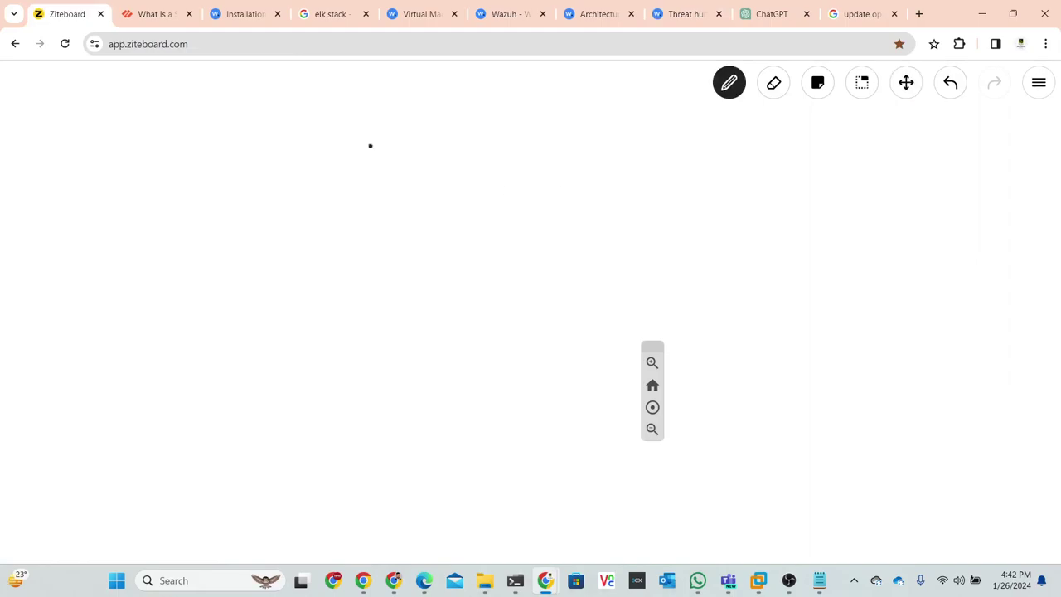
- Sketch a small top-left box linked to a wide box with a line heading right
mouse_move(76, 120)
left_mouse_down()
mouse_move(76, 138)
mouse_move(106, 150)
mouse_move(116, 119)
mouse_move(83, 111)
mouse_move(75, 126)
left_mouse_up()
left_click_drag(50, 71, 82, 124)
mouse_move(185, 307)
left_mouse_down()
mouse_move(185, 348)
mouse_move(291, 360)
mouse_move(300, 303)
mouse_move(178, 303)
mouse_move(210, 330)
mouse_move(213, 308)
mouse_move(224, 317)
mouse_move(150, 309)
mouse_move(111, 142)
left_mouse_up()
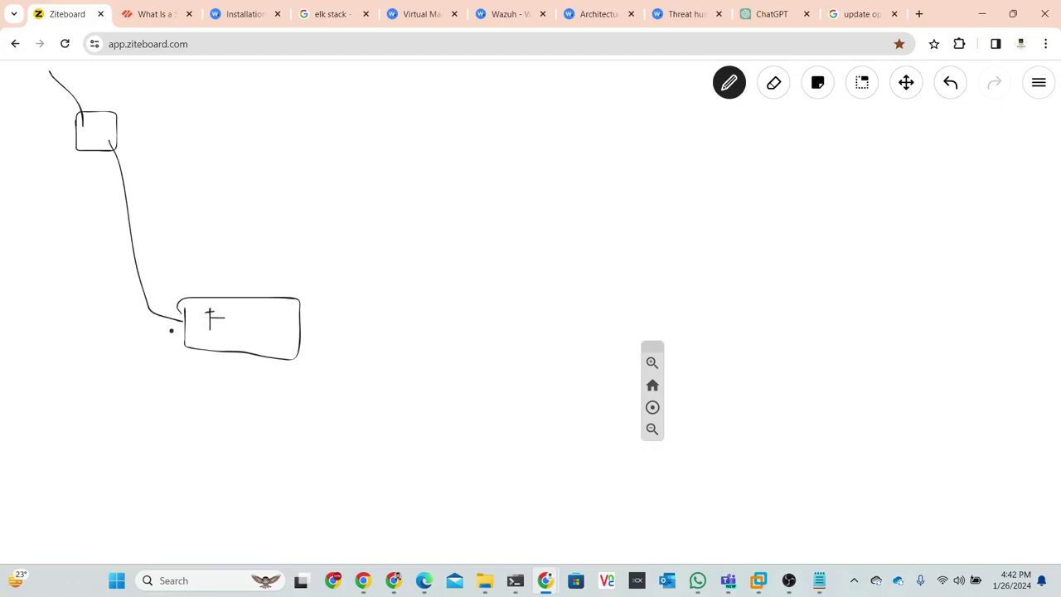
left_click_drag(300, 322, 508, 332)
- Draw the tall right-hand box with three small boxes stacked inside
mouse_move(502, 231)
left_mouse_down()
mouse_move(497, 410)
mouse_move(587, 351)
mouse_move(582, 211)
mouse_move(514, 207)
mouse_move(497, 221)
mouse_move(499, 237)
left_mouse_up()
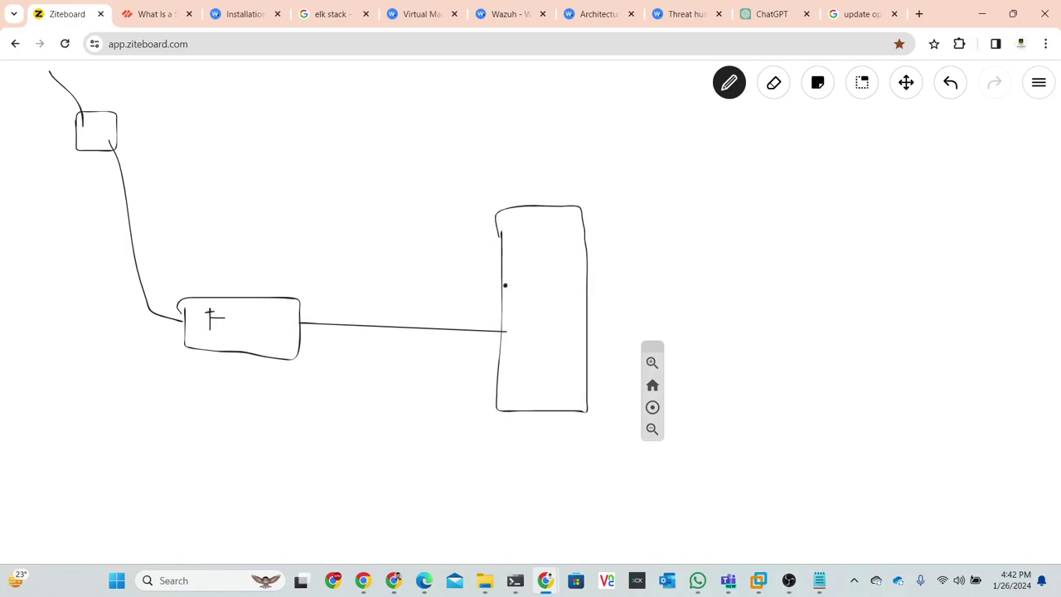
left_click_drag(499, 235, 505, 238)
mouse_move(521, 249)
left_mouse_down()
mouse_move(523, 285)
mouse_move(556, 285)
mouse_move(556, 247)
mouse_move(524, 247)
left_mouse_up()
mouse_move(520, 307)
left_mouse_down()
mouse_move(522, 343)
mouse_move(545, 307)
mouse_move(519, 307)
left_mouse_up()
mouse_move(523, 368)
left_mouse_down()
mouse_move(528, 382)
mouse_move(554, 365)
mouse_move(521, 370)
left_mouse_up()
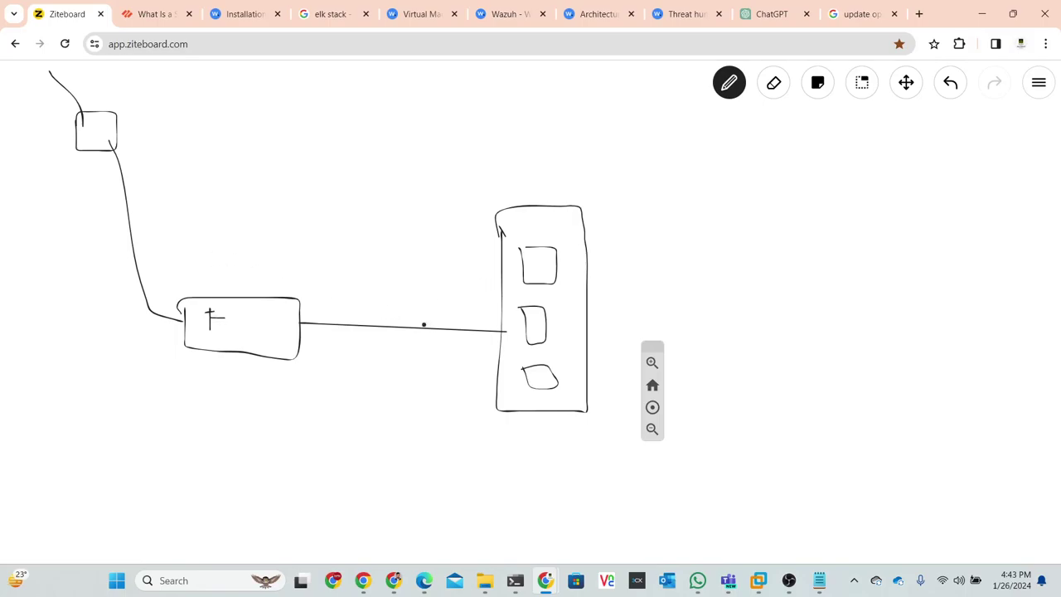
- Sketch connectors on the top, middle and bottom inner boxes, with a label and outgoing line on the top box
left_click_drag(557, 265, 568, 270)
left_click_drag(549, 322, 566, 306)
mouse_move(546, 372)
left_mouse_down()
mouse_move(554, 377)
mouse_move(565, 357)
left_mouse_up()
mouse_move(532, 263)
left_mouse_down()
mouse_move(550, 262)
mouse_move(544, 268)
left_mouse_up()
left_click_drag(555, 256, 626, 237)
- Cross out the first link, circle the top inner box, and connect the wide box to the bottom and top inner boxes
left_click_drag(153, 270, 125, 327)
left_click_drag(122, 288, 159, 311)
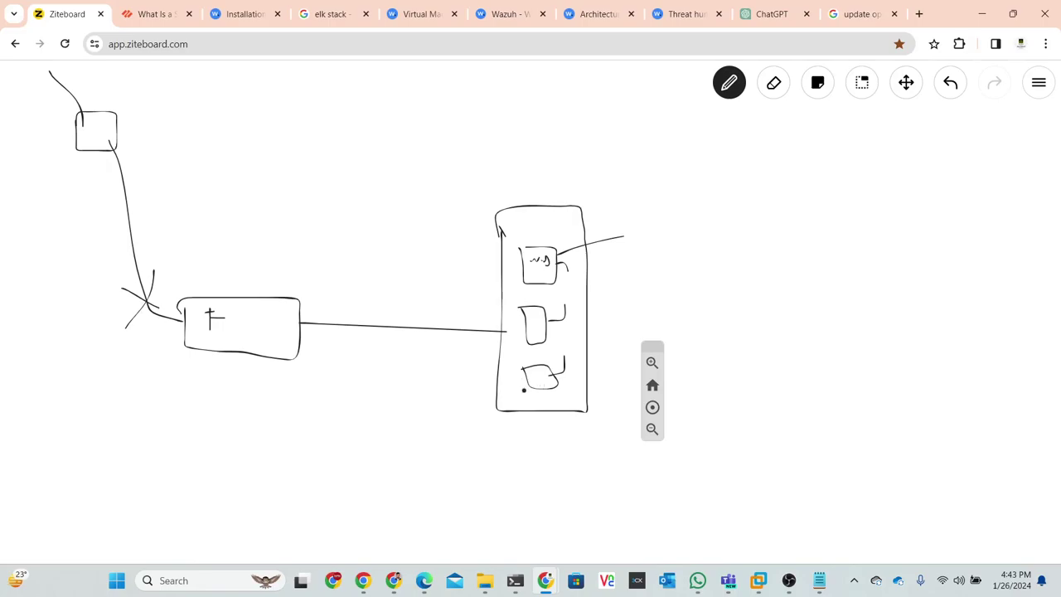
left_click_drag(532, 380, 507, 386)
left_click_drag(458, 379, 506, 386)
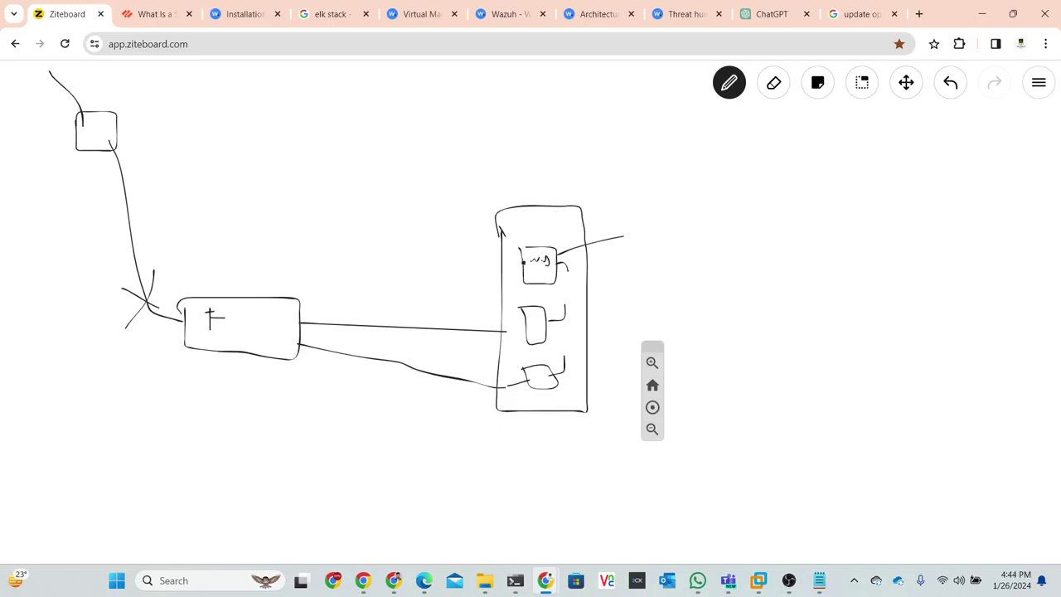
mouse_move(549, 262)
left_mouse_down()
mouse_move(527, 246)
mouse_move(564, 274)
mouse_move(518, 245)
left_mouse_up()
left_click_drag(300, 323, 508, 260)
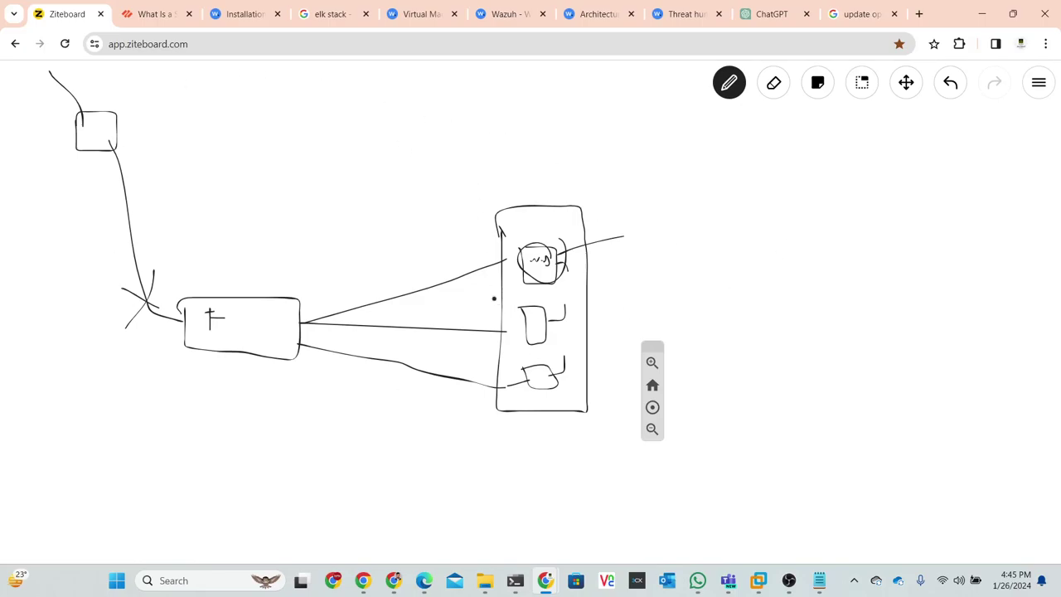
- Highlight the Documentation and Reporting heading in ChatGPT, then return to the Wazuh Agents page
left_click(400, 14)
left_click(505, 14)
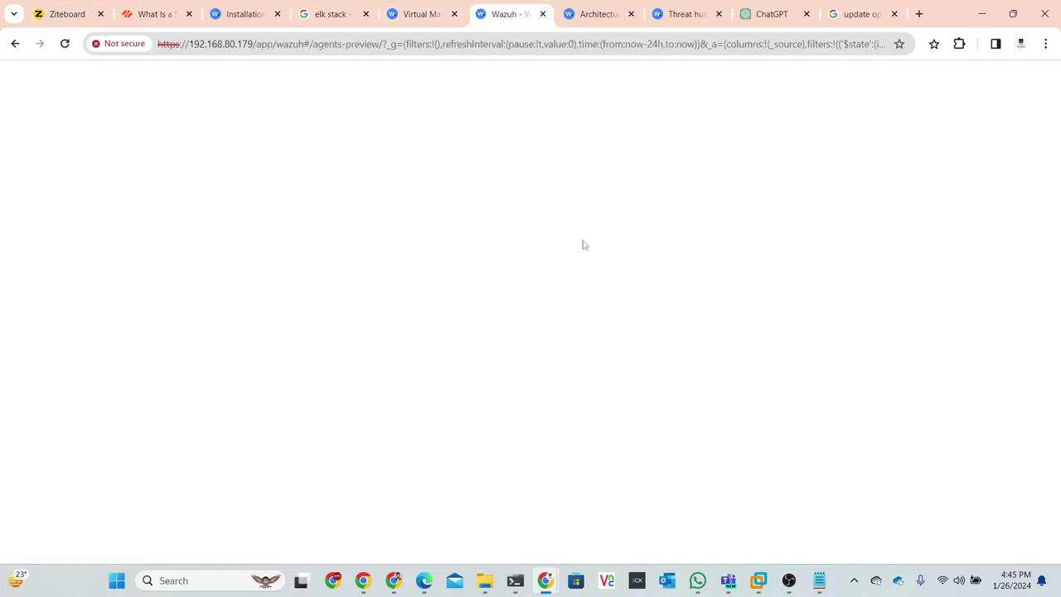
left_click(776, 14)
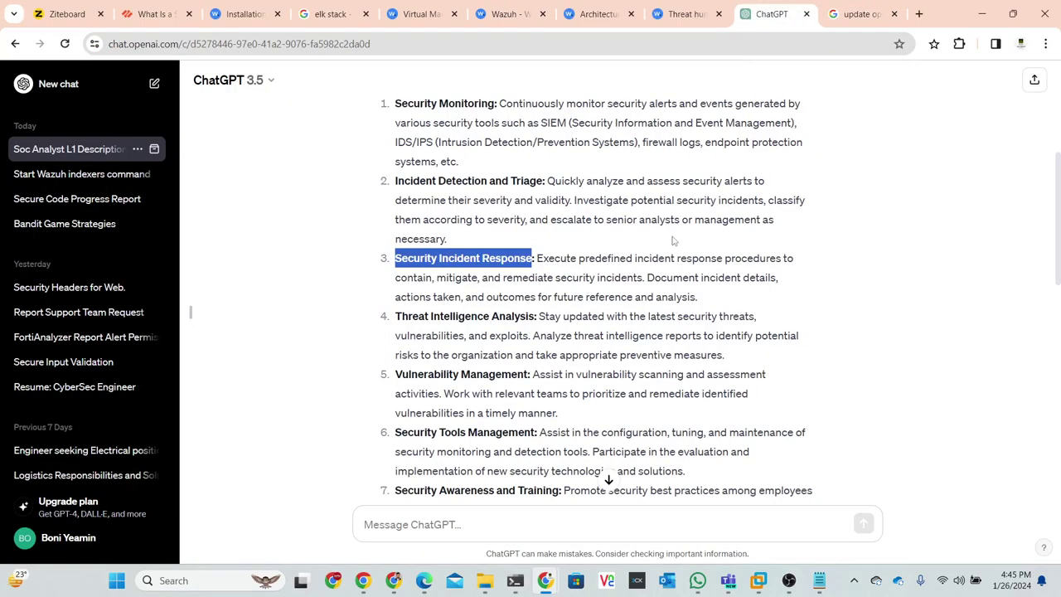
scroll(583, 195, "down", 3)
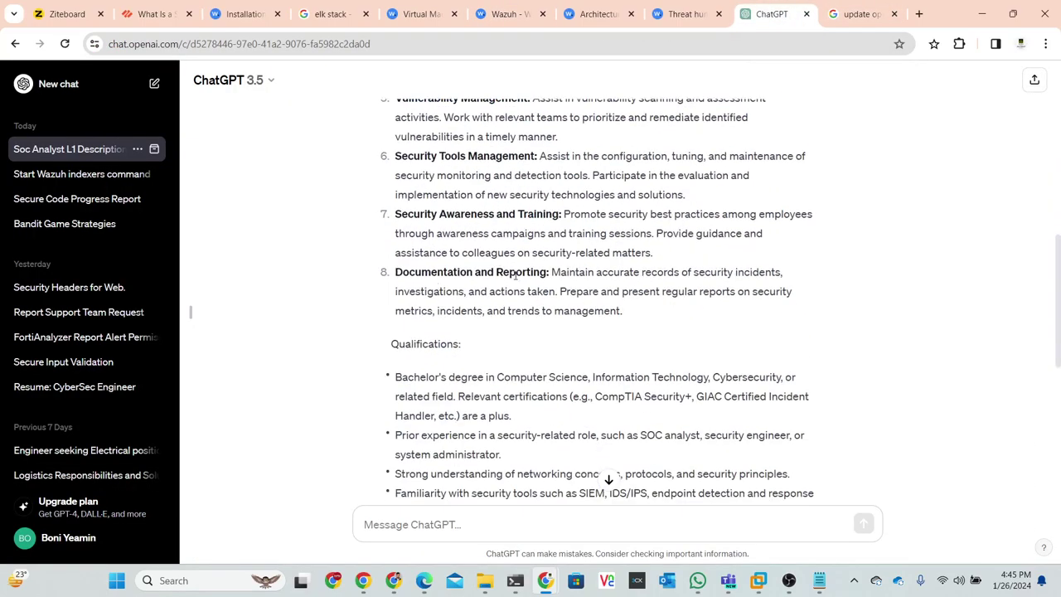
left_click_drag(547, 272, 391, 274)
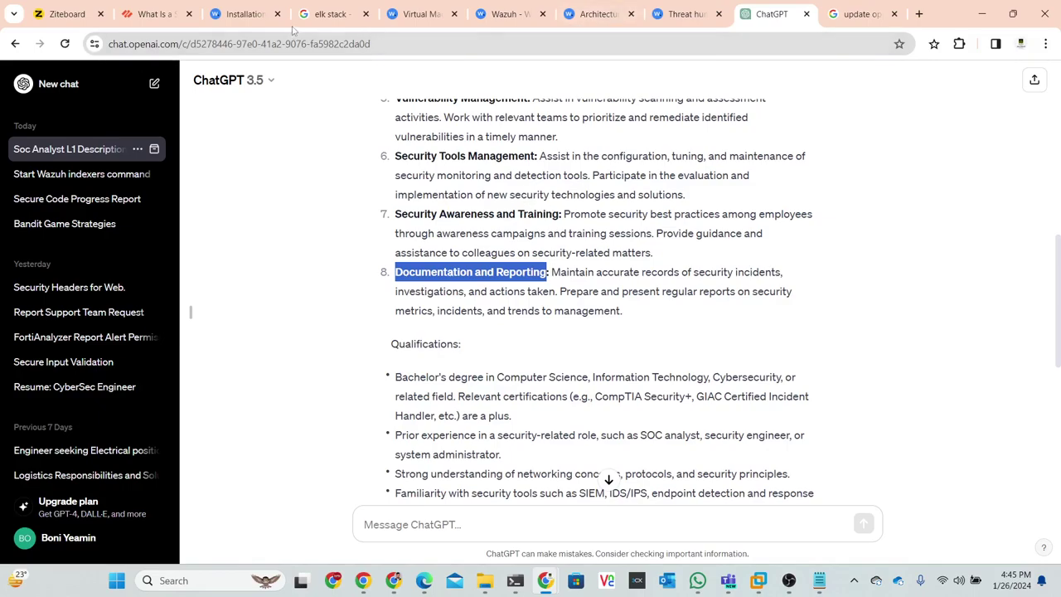
left_click(505, 13)
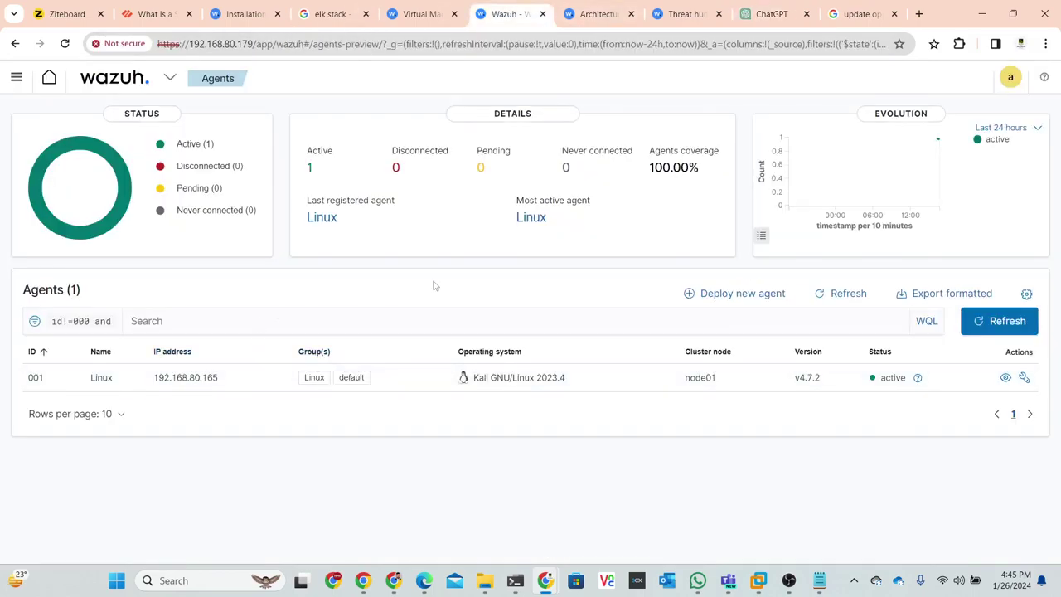
- Check Management > Reporting to confirm no stored reports exist yet
left_click(168, 80)
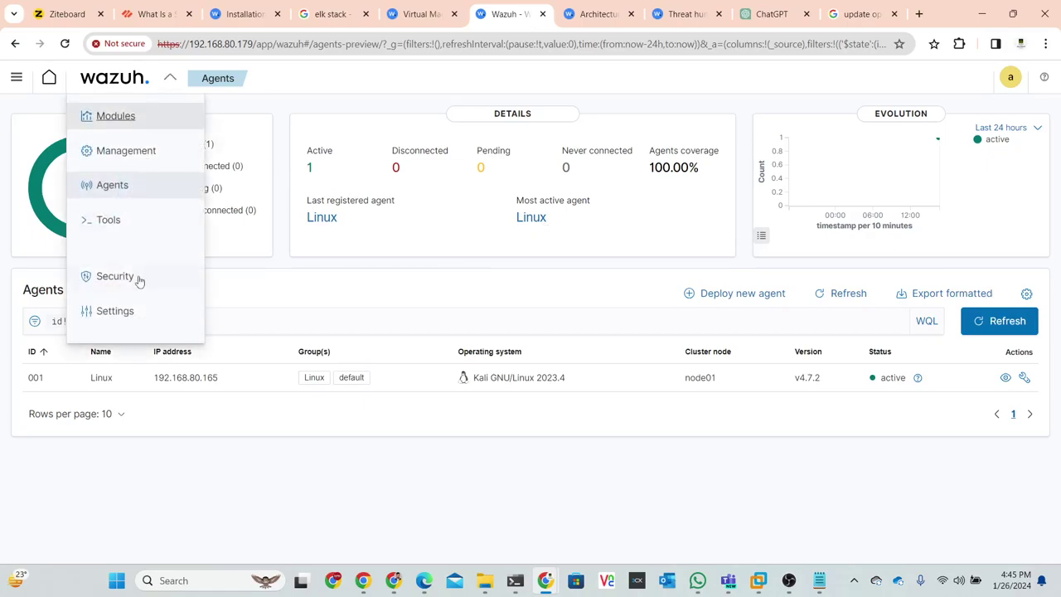
mouse_move(124, 152)
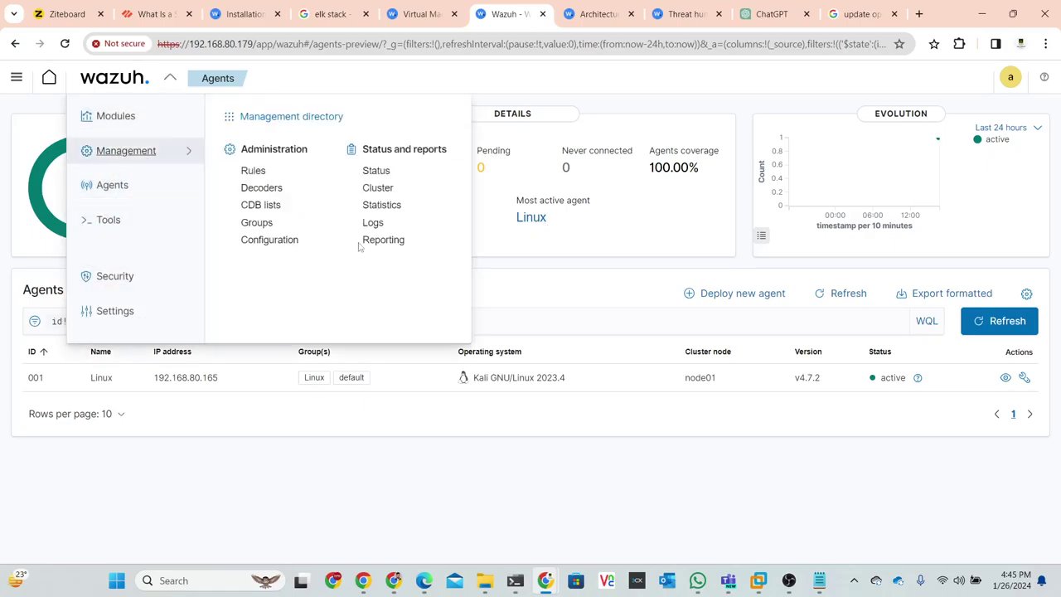
left_click(390, 240)
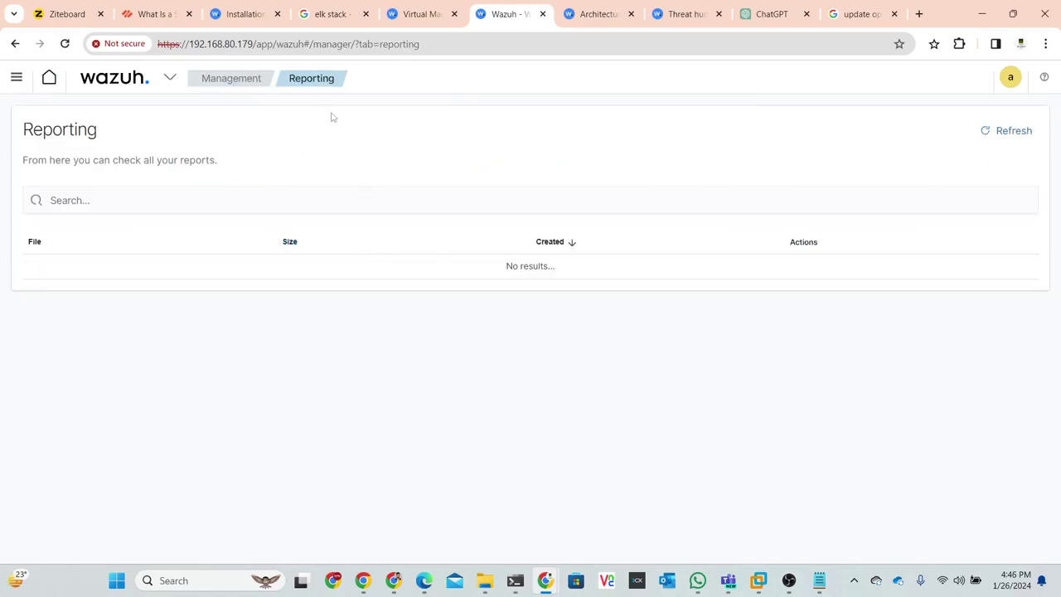
- Open Modules > Security Events for the pinned Linux (001) agent
left_click(169, 79)
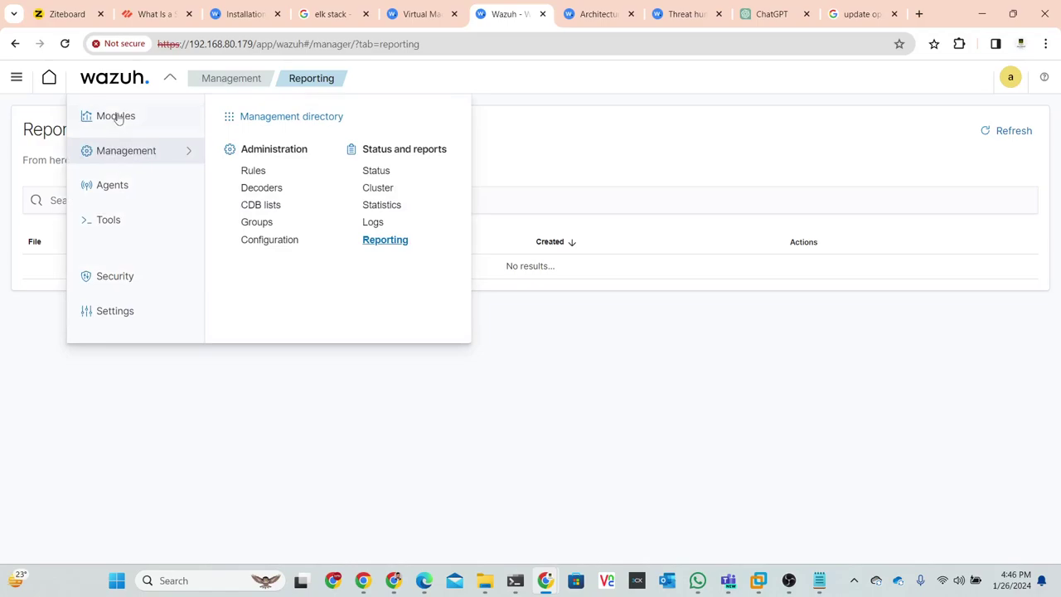
left_click(118, 118)
left_click(114, 83)
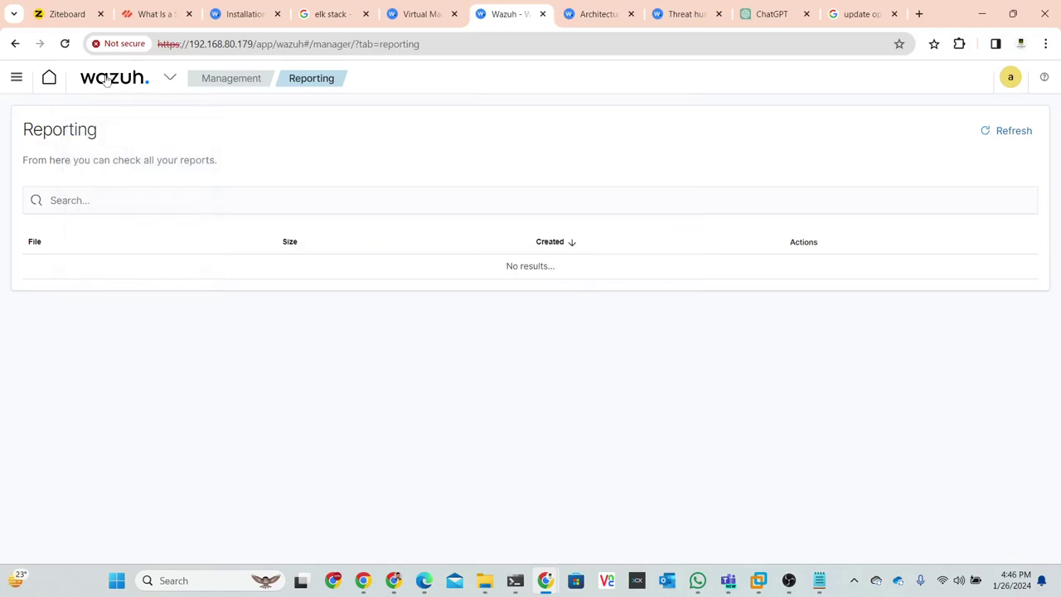
left_click(112, 80)
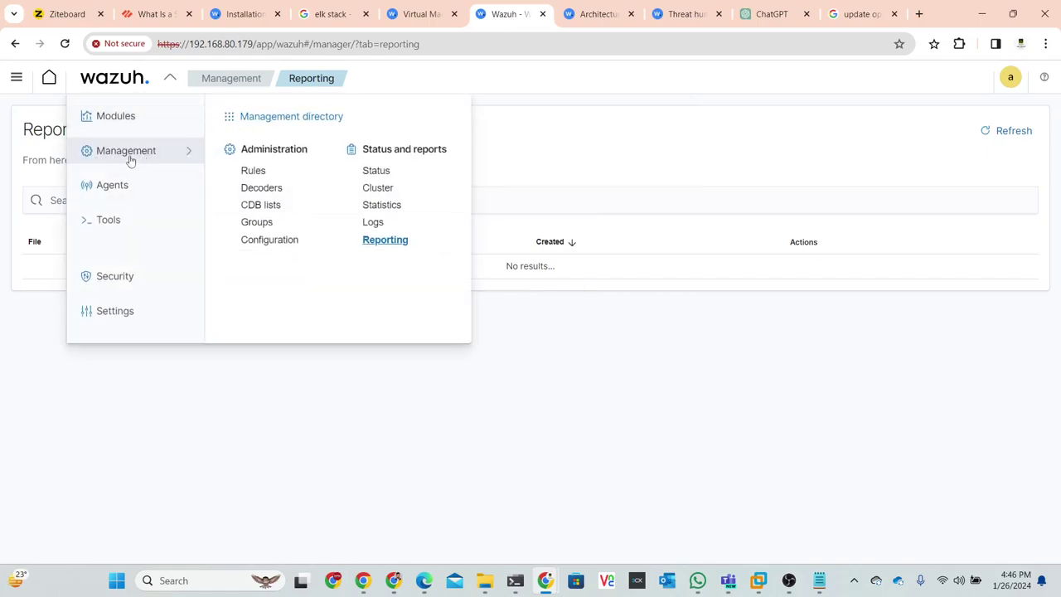
left_click(218, 85)
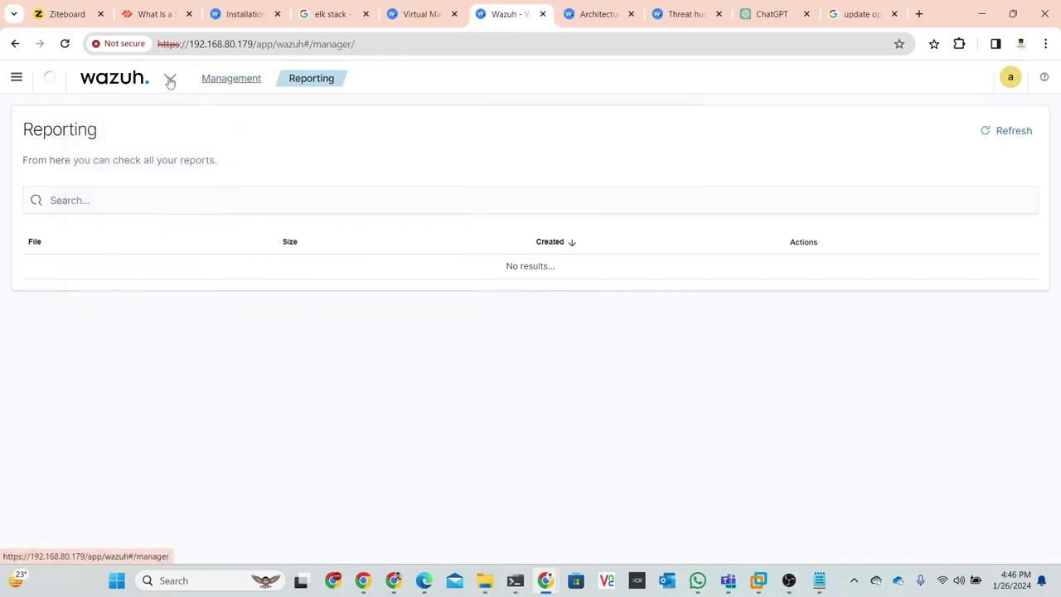
left_click(113, 83)
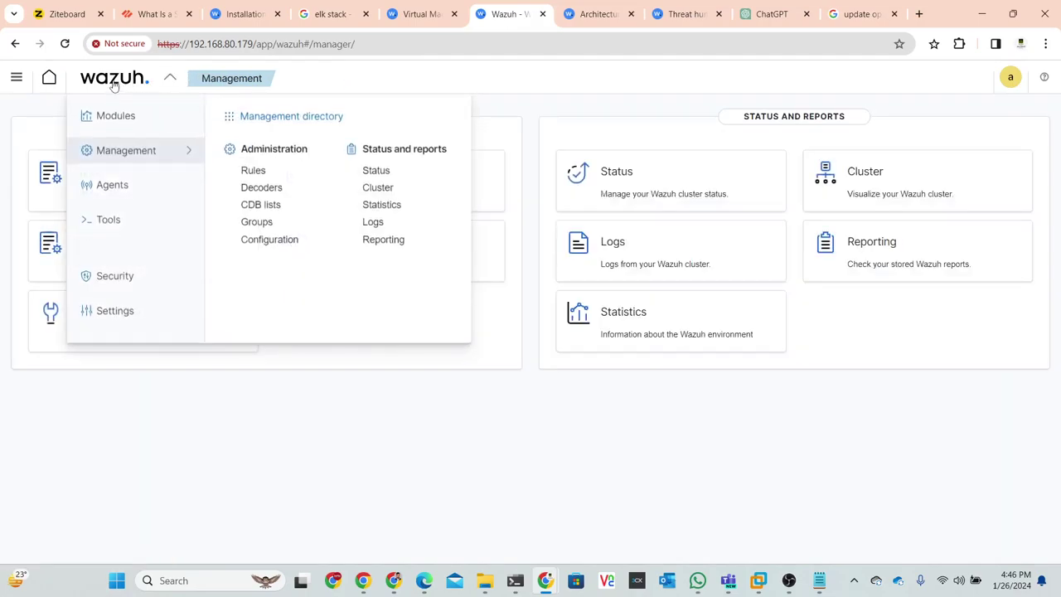
left_click(113, 117)
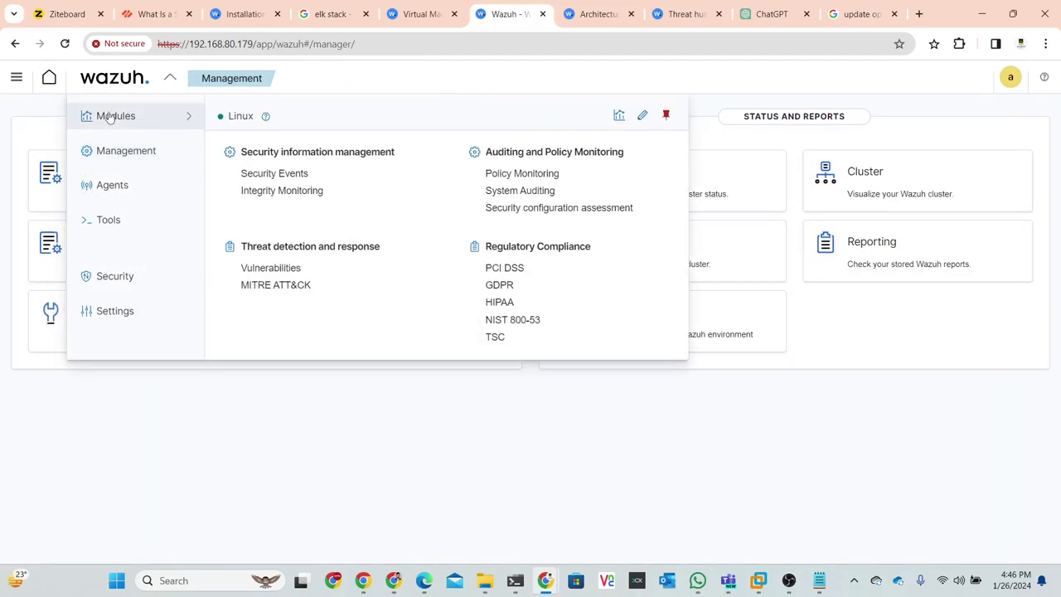
left_click(260, 174)
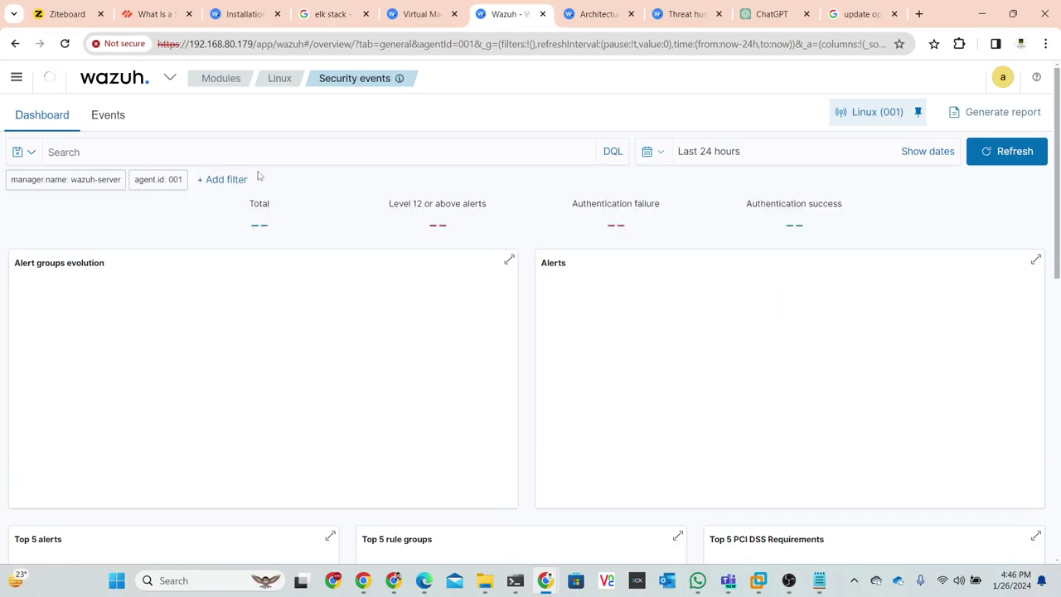
- Generate a PDF report from the Linux agent's Security events dashboard
scroll(403, 288, "down", 10)
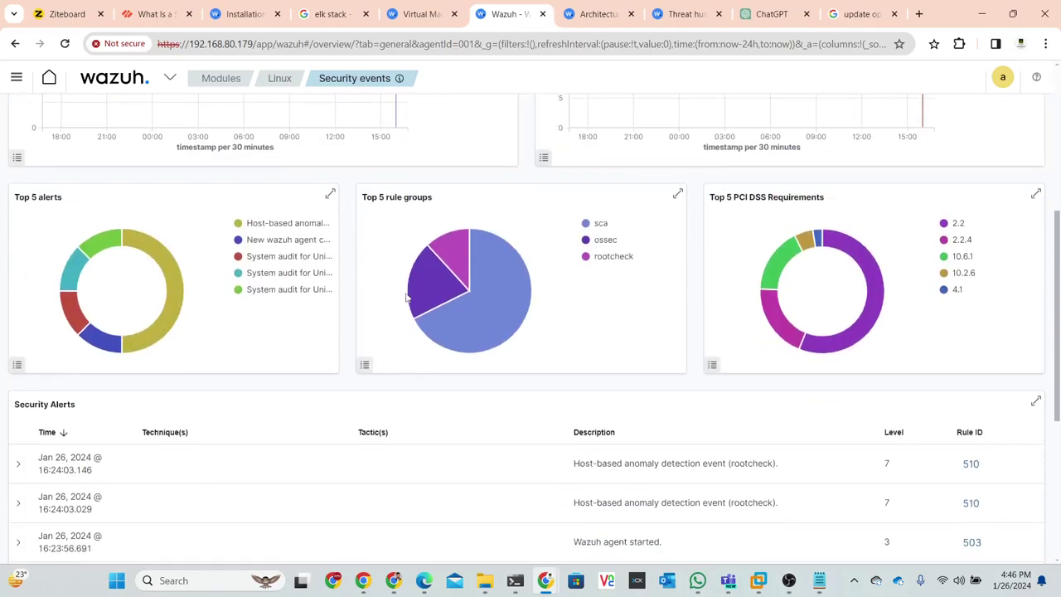
scroll(652, 301, "up", 10)
scroll(956, 169, "up", 1)
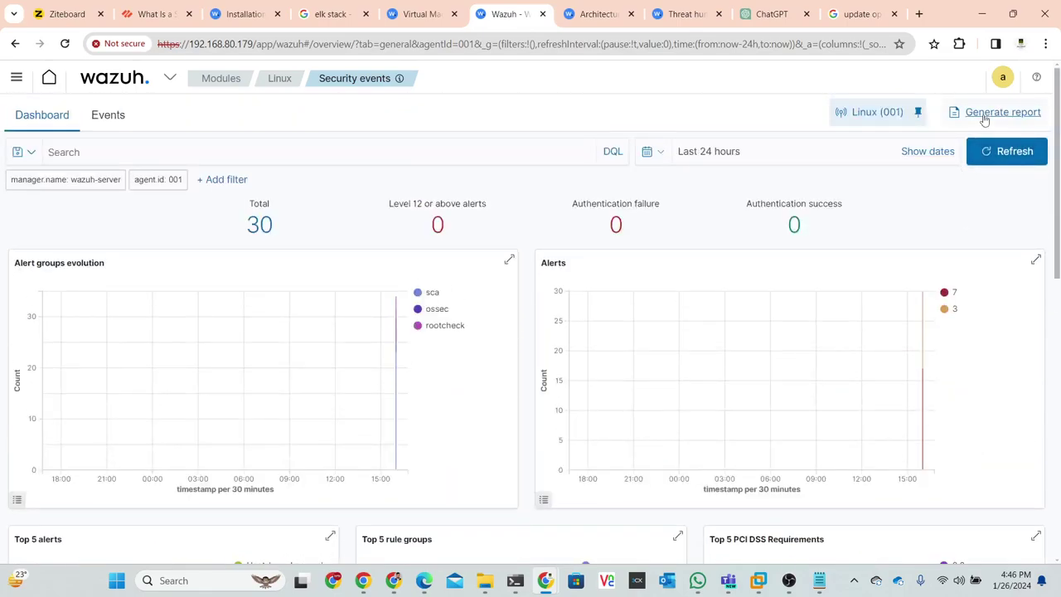
left_click(984, 118)
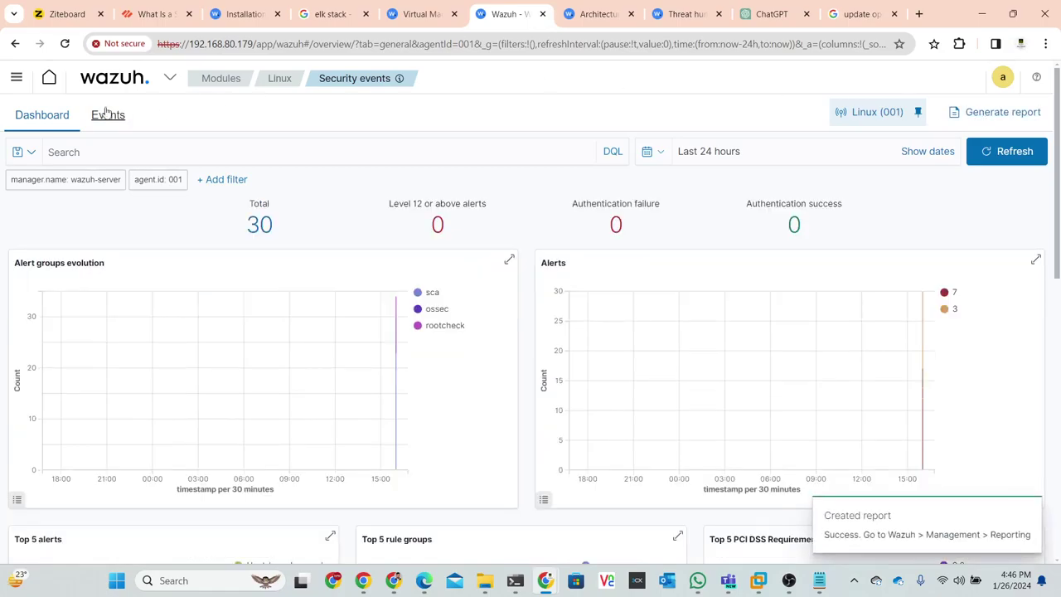
- Go to Management > Reporting to find the new wazuh-module-agents-001-general PDF
left_click(169, 79)
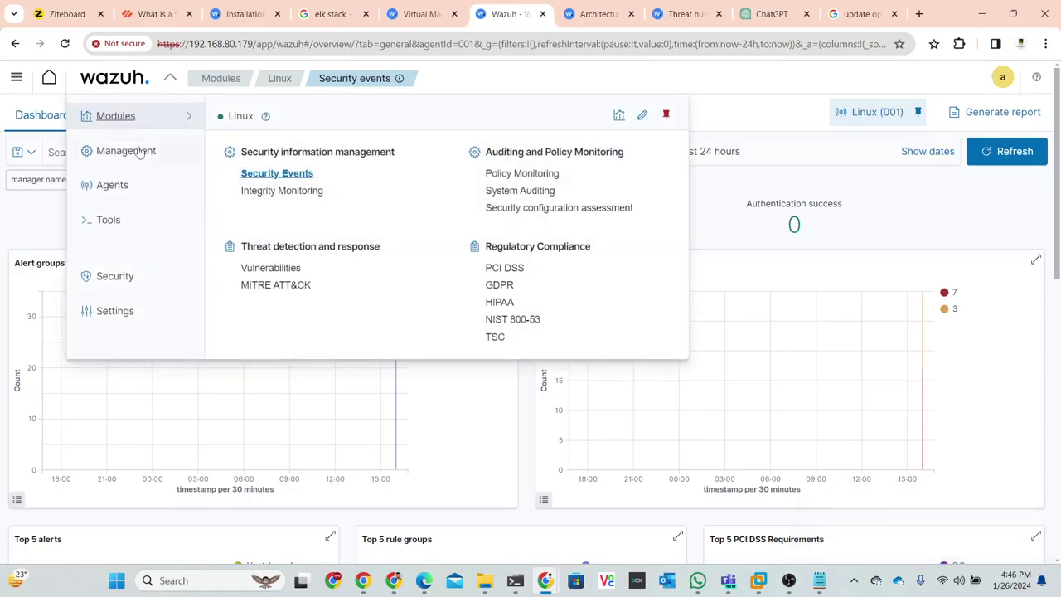
mouse_move(124, 159)
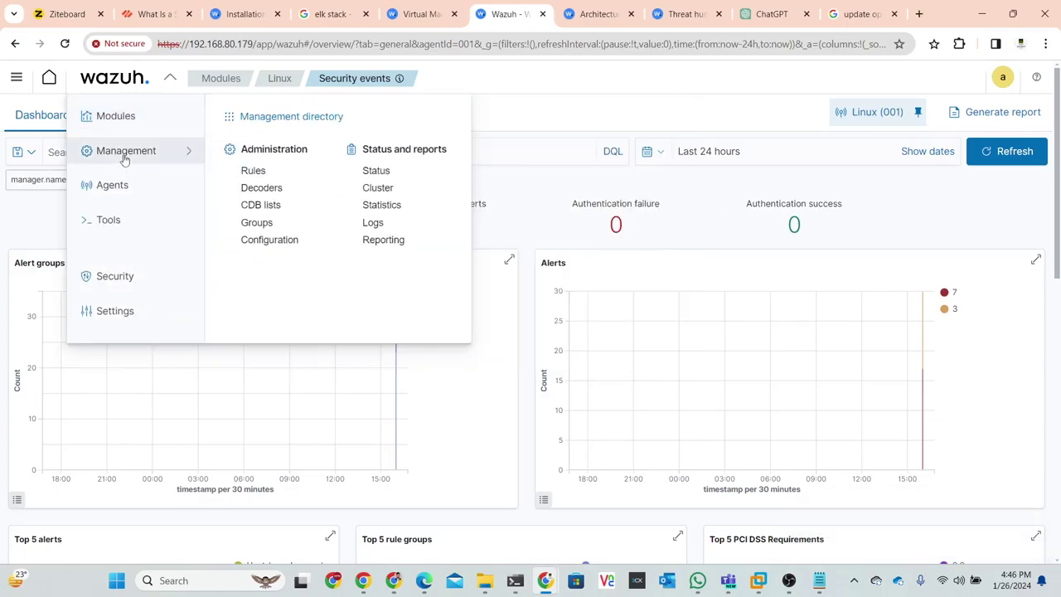
left_click(385, 247)
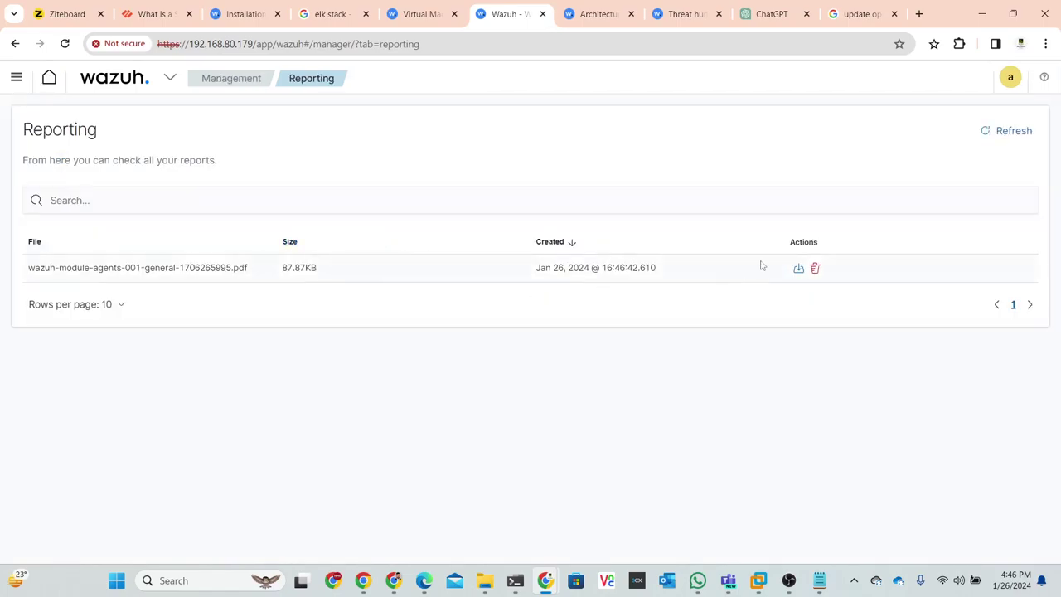
- Open the agent 001 Security events PDF and scroll through its four pages of alert charts and rule tables
left_click(798, 268)
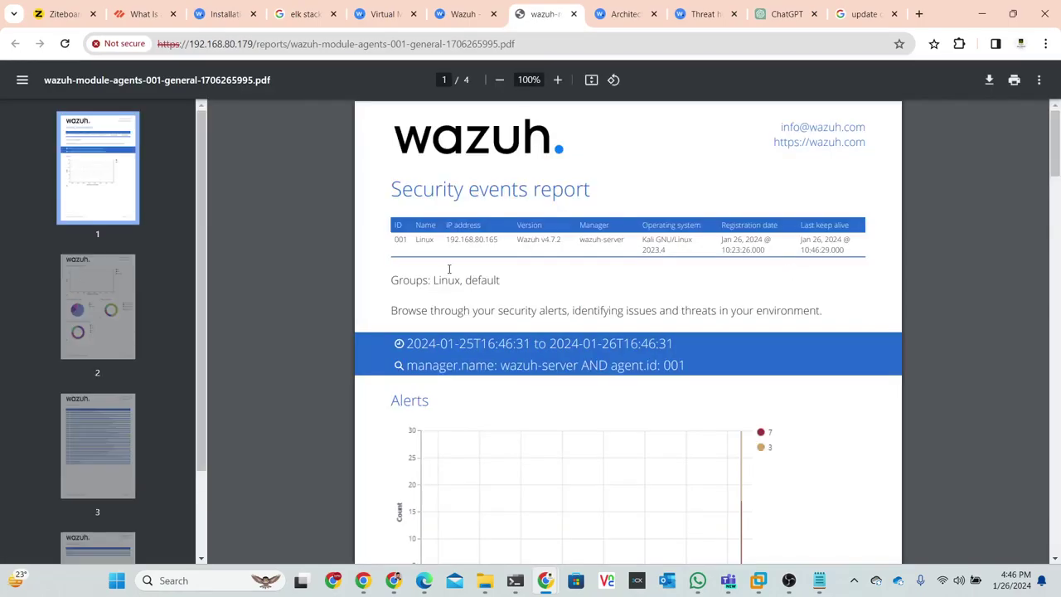
scroll(438, 274, "down", 1)
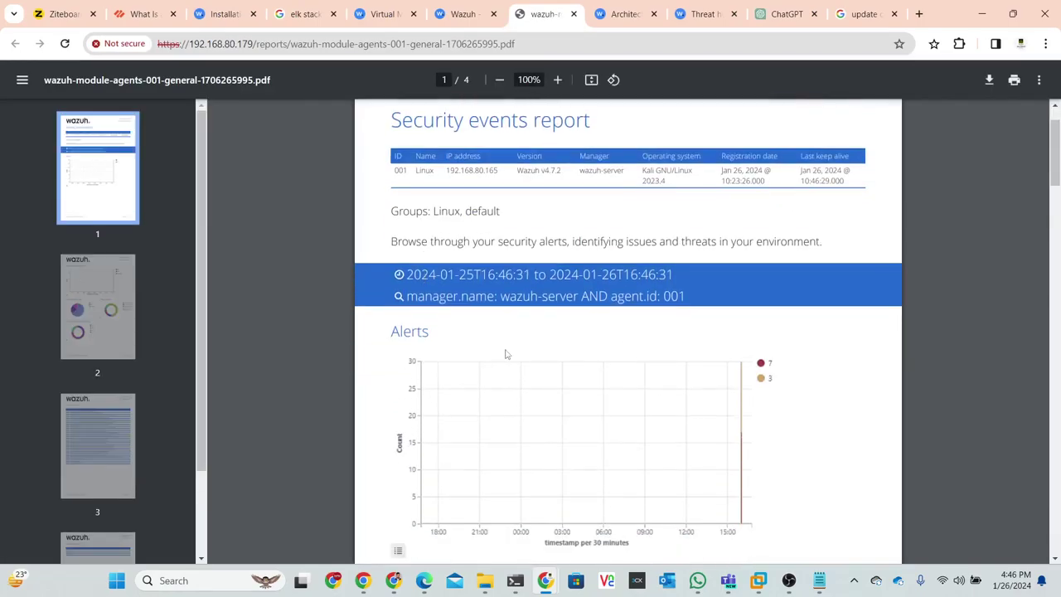
scroll(709, 348, "down", 12)
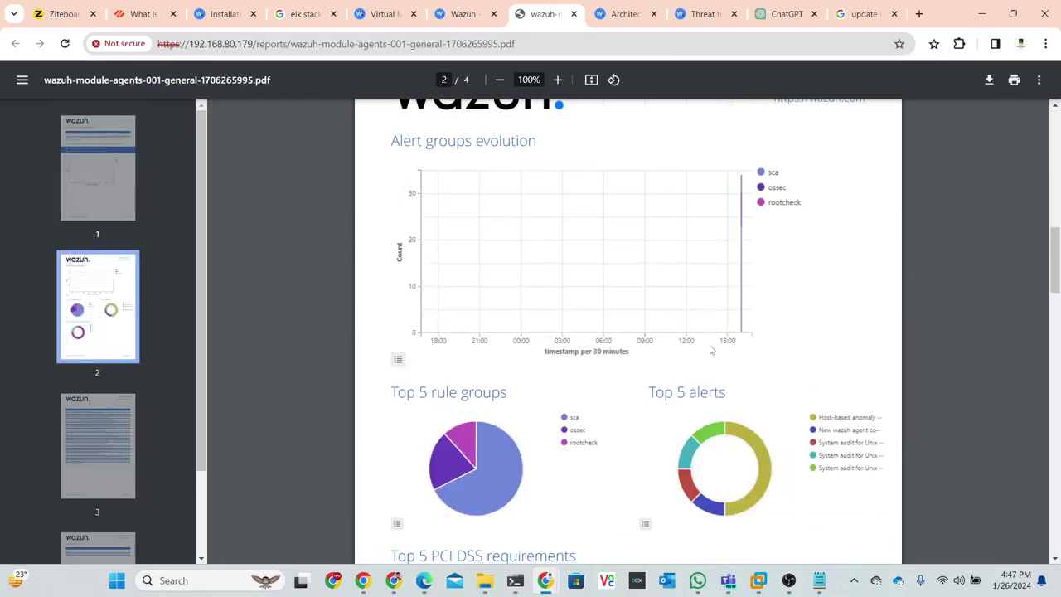
scroll(709, 348, "down", 14)
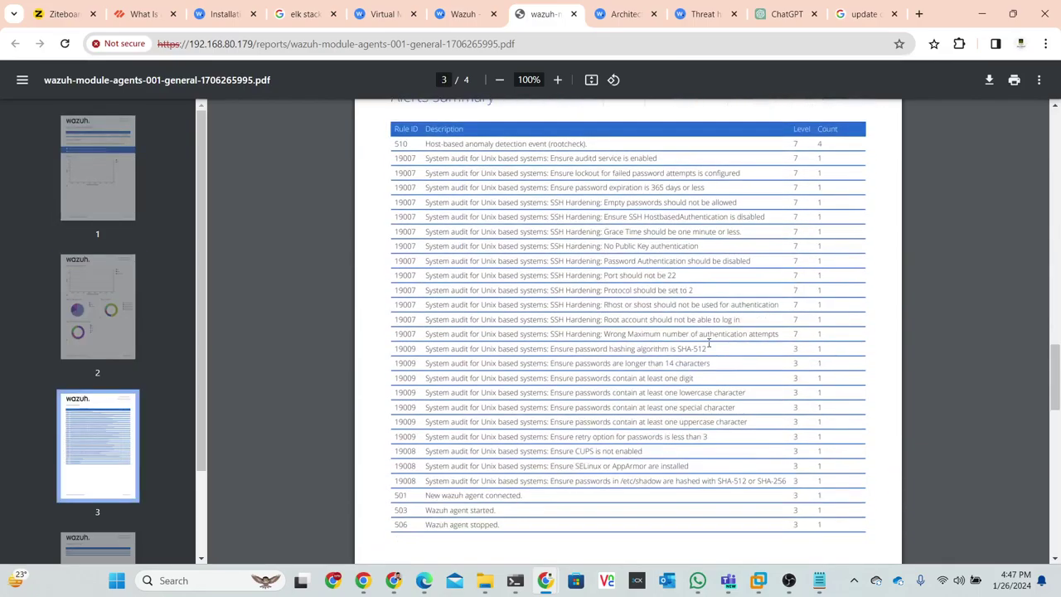
scroll(709, 343, "down", 4)
scroll(708, 343, "up", 15)
scroll(703, 336, "up", 12)
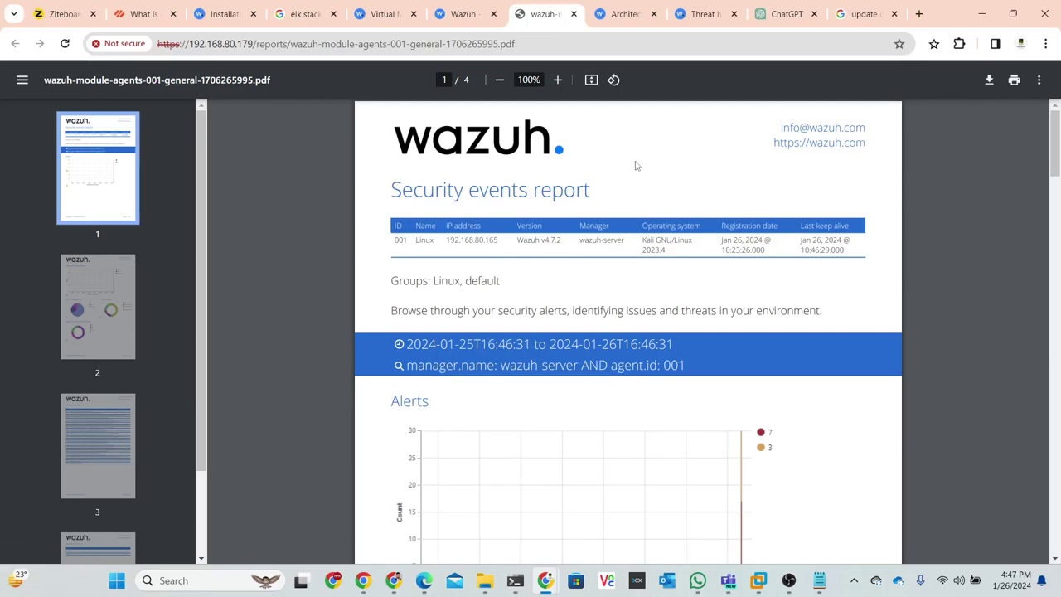
scroll(630, 166, "down", 10)
scroll(583, 219, "down", 15)
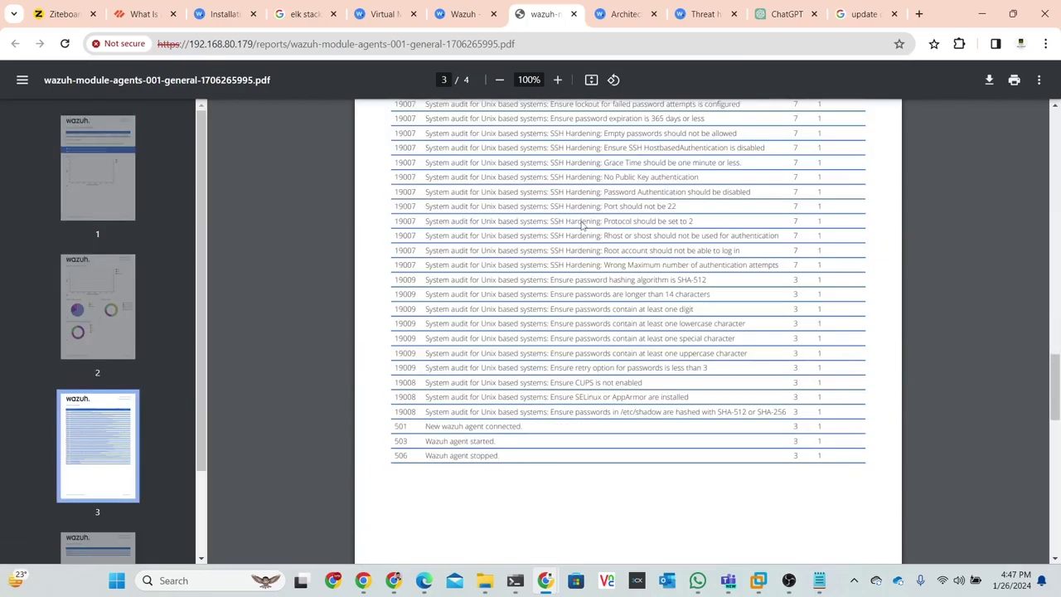
scroll(581, 225, "down", 10)
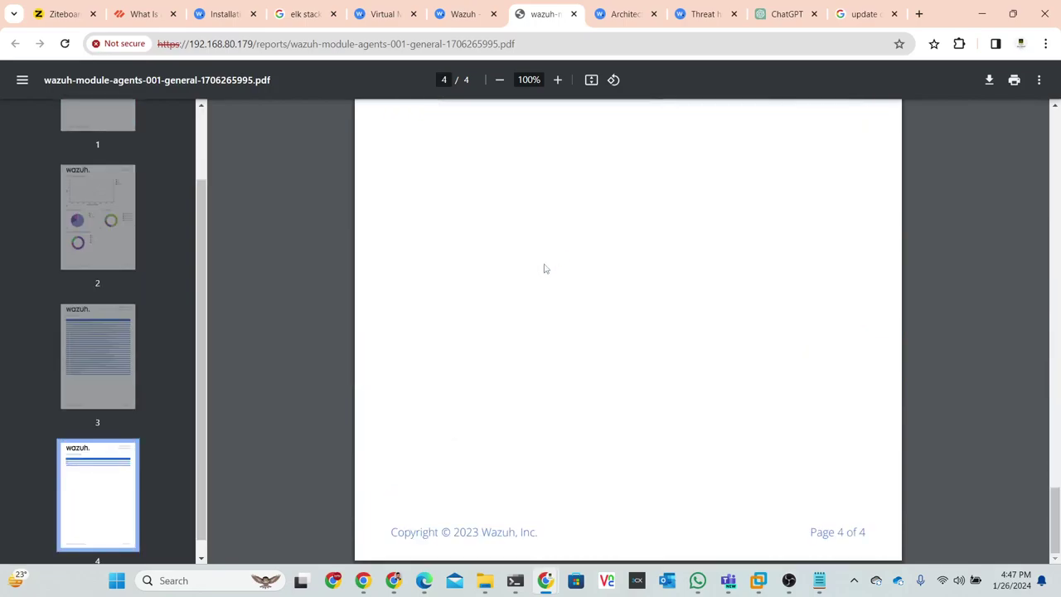
scroll(547, 263, "up", 9)
scroll(552, 260, "up", 20)
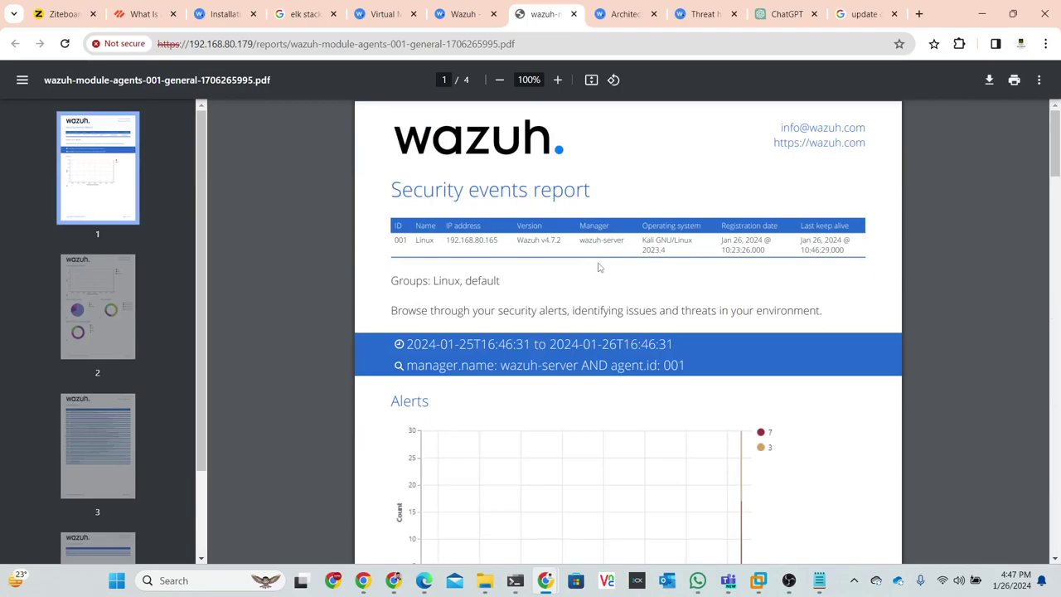
scroll(594, 239, "down", 4)
scroll(593, 239, "down", 4)
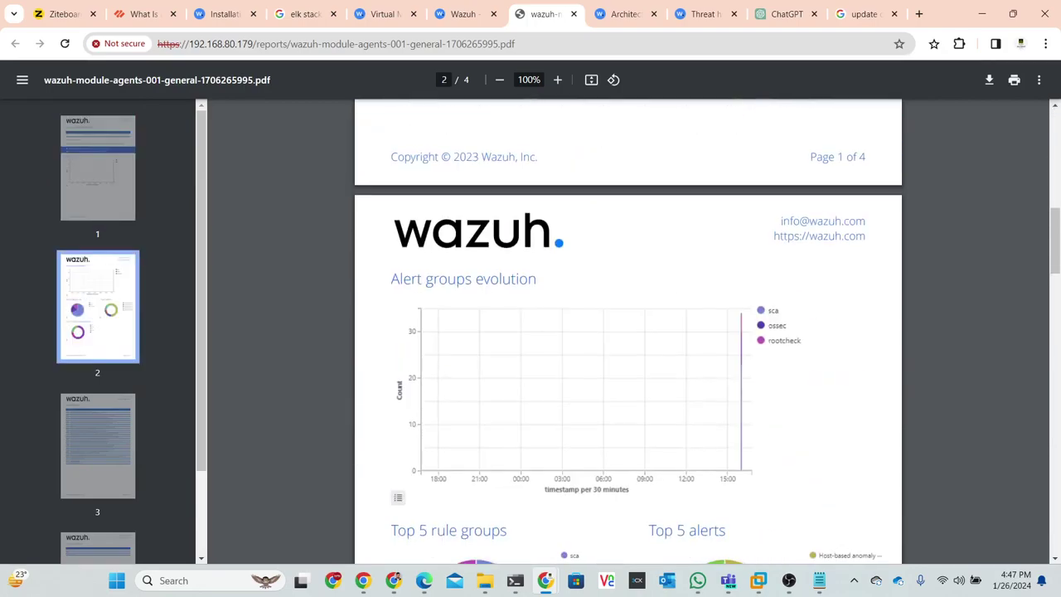